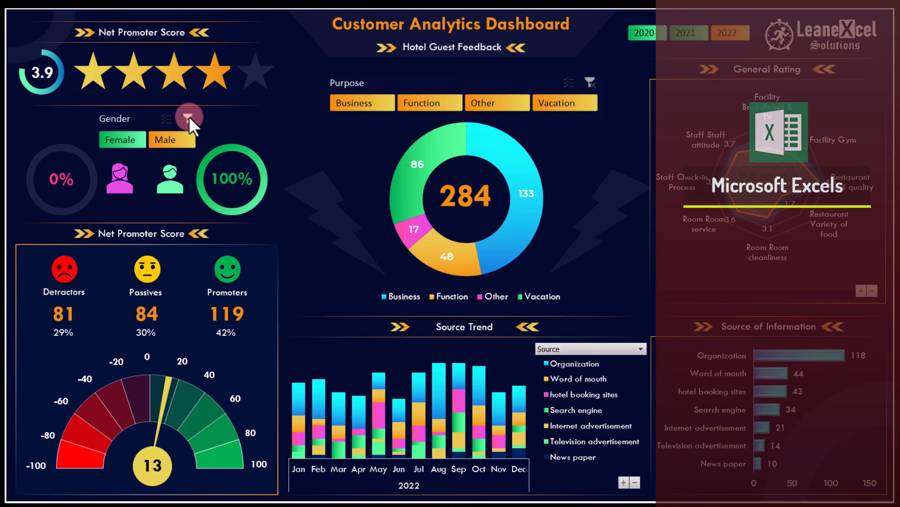
Step: Filter the dashboard by the purposes Business, Function, Other and Vacation in turn, and clear the Purpose filter
{"action": "left_click", "coordinate": [380, 103]}
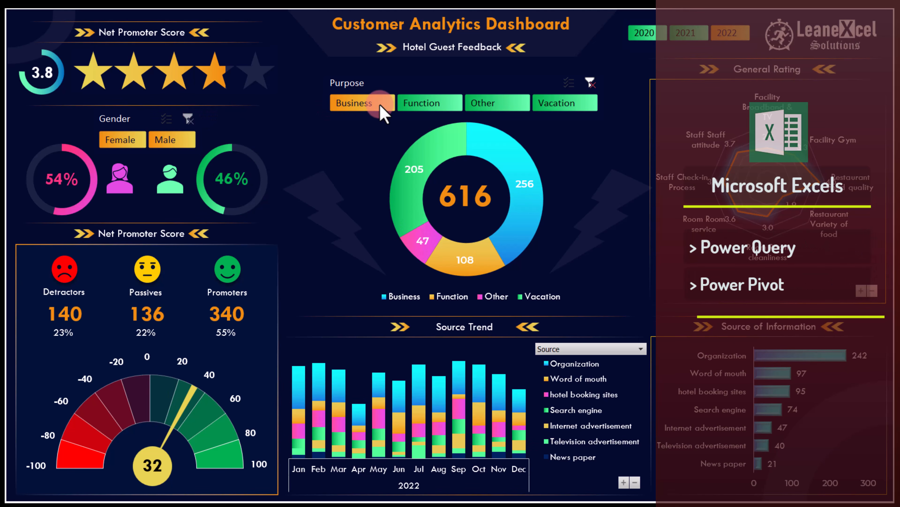
{"action": "left_click", "coordinate": [420, 103]}
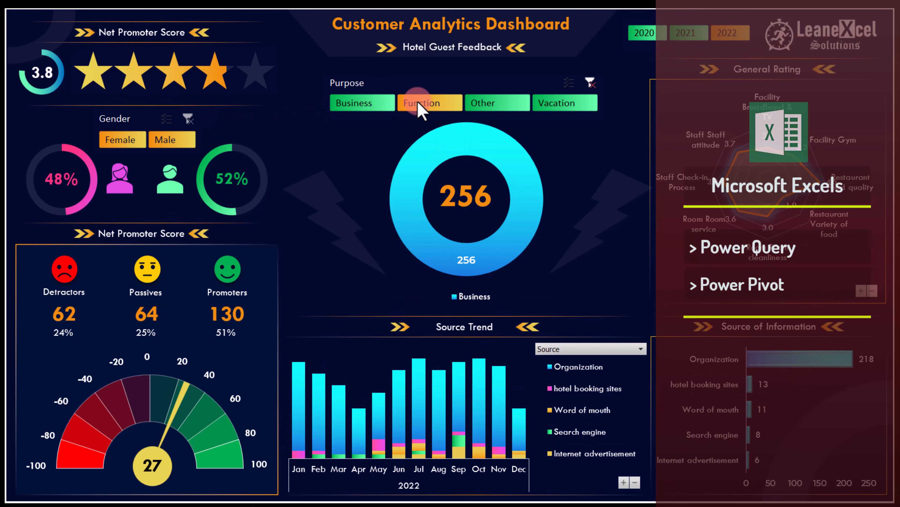
{"action": "left_click", "coordinate": [514, 104]}
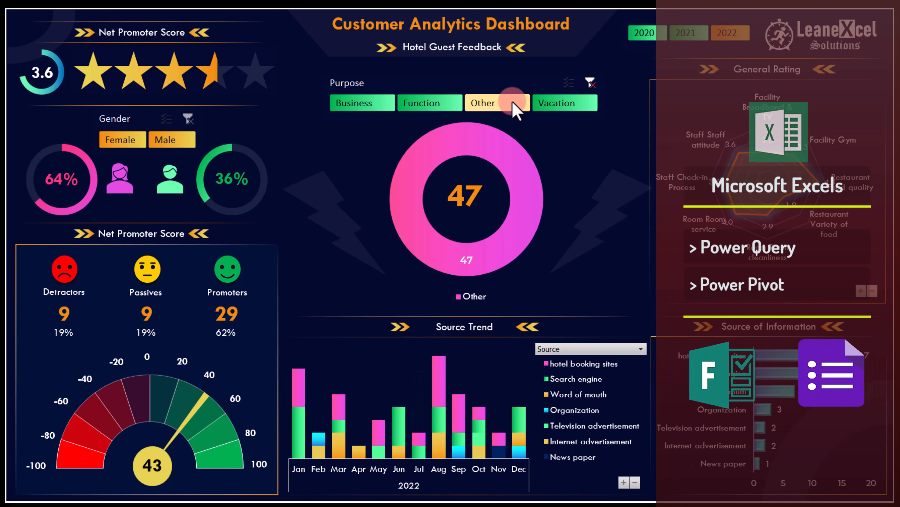
{"action": "left_click", "coordinate": [574, 103]}
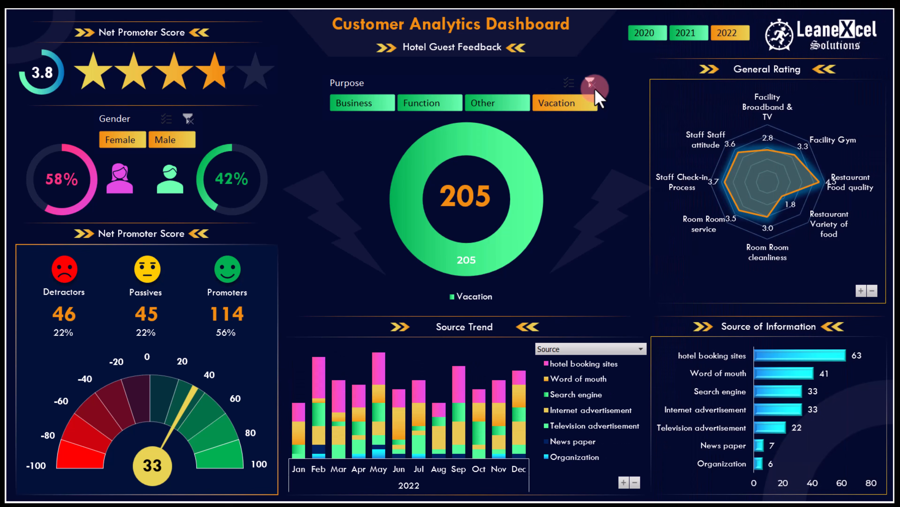
{"action": "left_click", "coordinate": [592, 84]}
Step: Collapse the General Rating radar chart's field level and open the Source filter of the Source Trend chart
{"action": "left_click", "coordinate": [816, 262]}
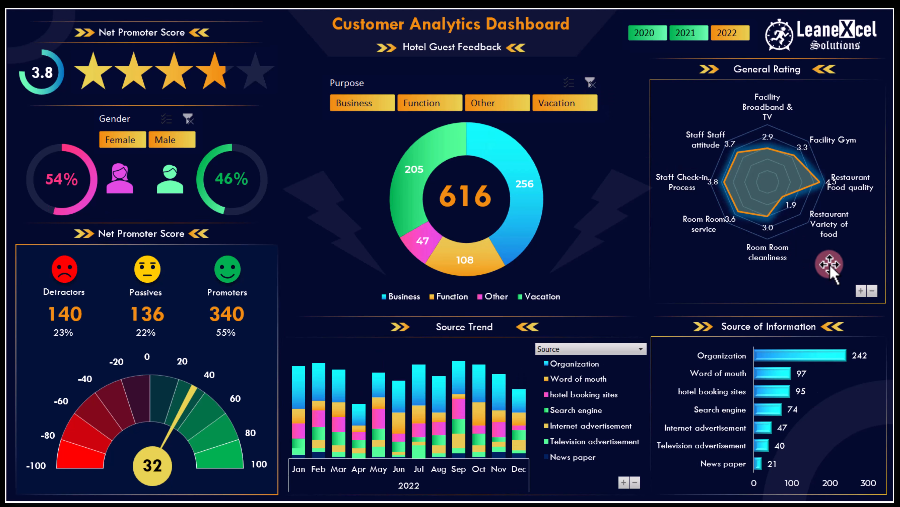
{"action": "left_click", "coordinate": [872, 291]}
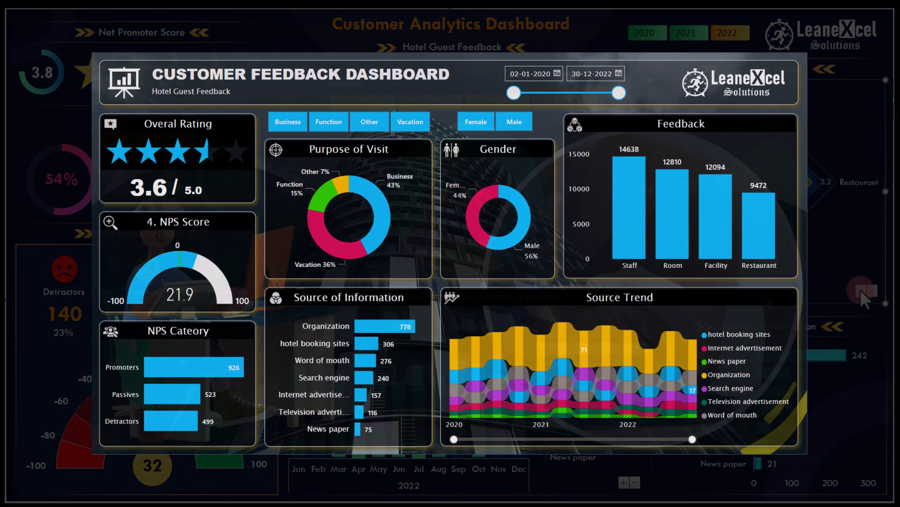
{"action": "left_click", "coordinate": [861, 291]}
{"action": "left_click", "coordinate": [894, 273]}
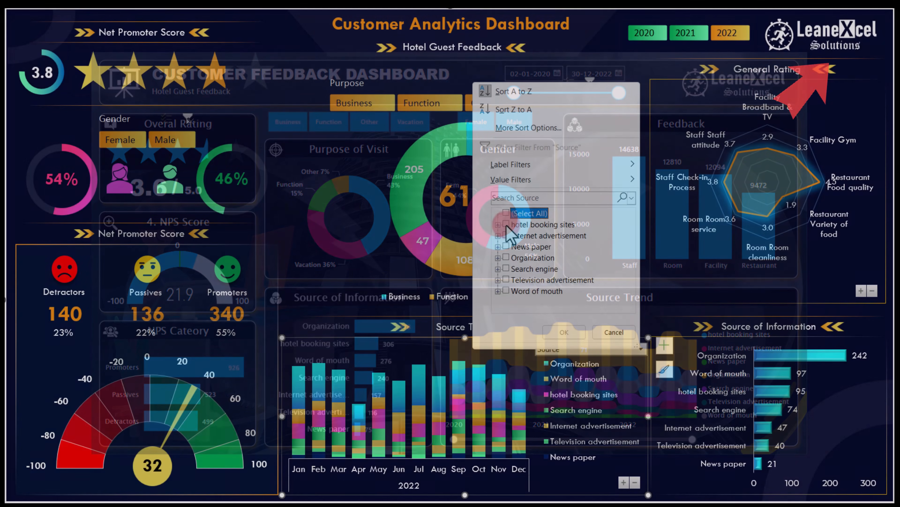
{"action": "left_click", "coordinate": [555, 343]}
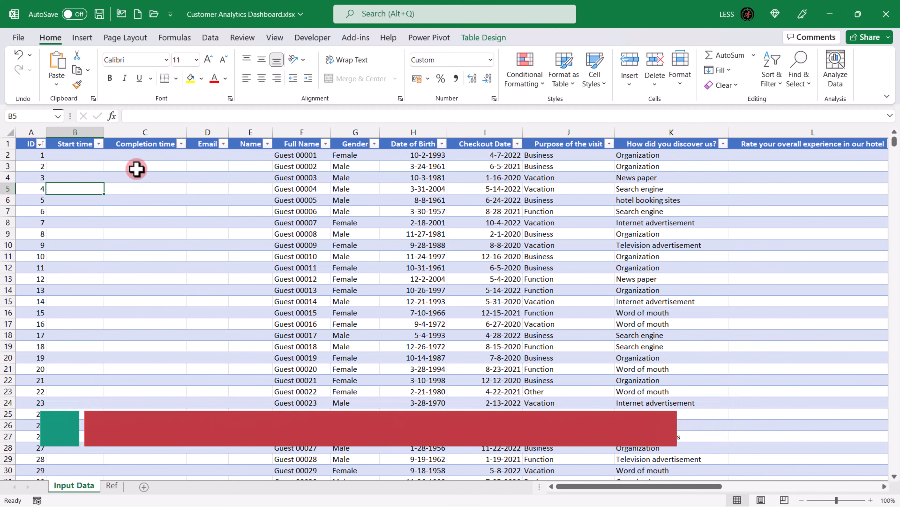
Step: Check the table names of the feedback table on Input Data and the Remark and Feedback tables on the Ref sheet
{"action": "left_click", "coordinate": [491, 38]}
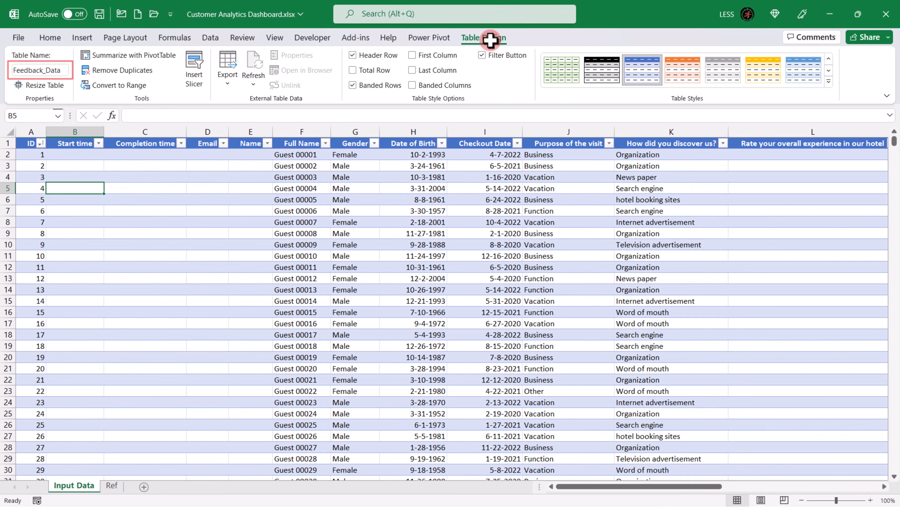
{"action": "left_click", "coordinate": [112, 486]}
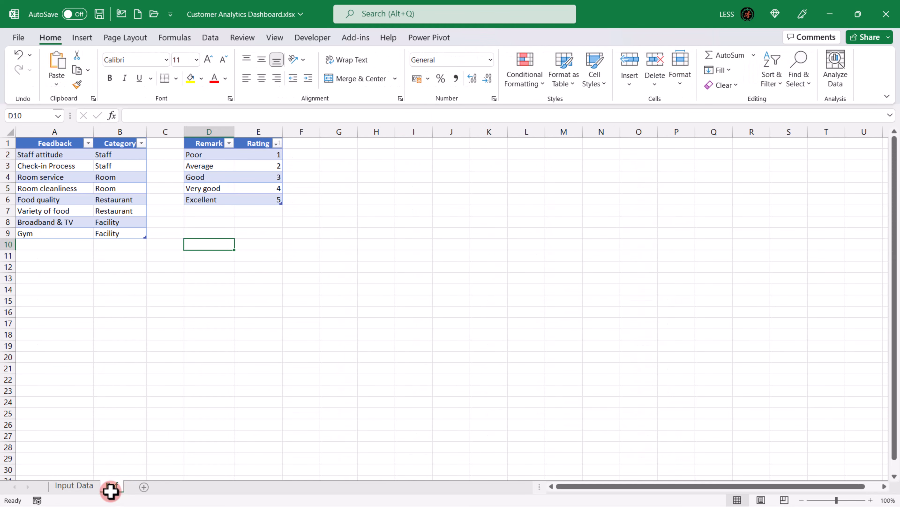
{"action": "left_click", "coordinate": [208, 166]}
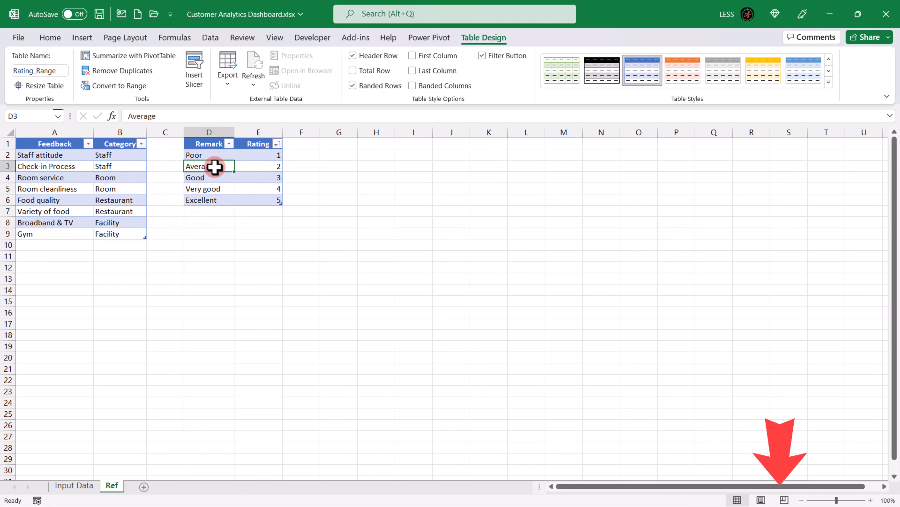
{"action": "left_click", "coordinate": [51, 165]}
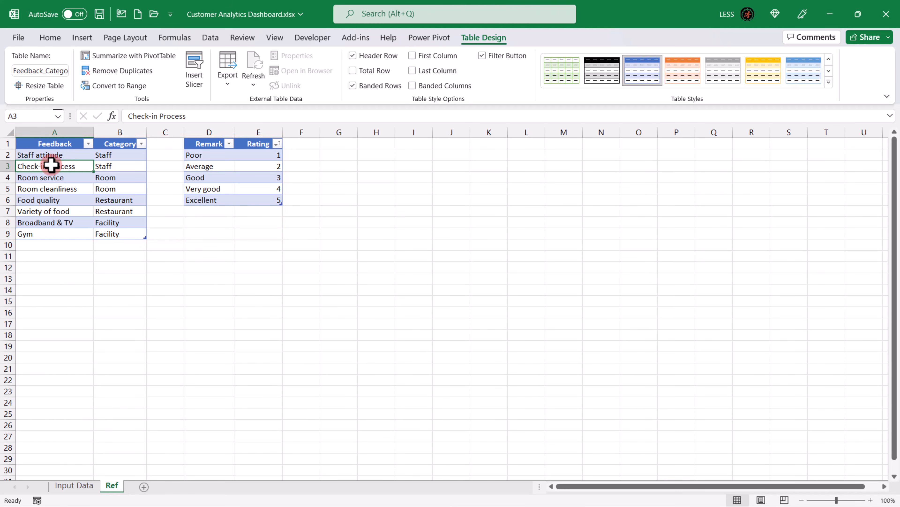
{"action": "left_click", "coordinate": [52, 176]}
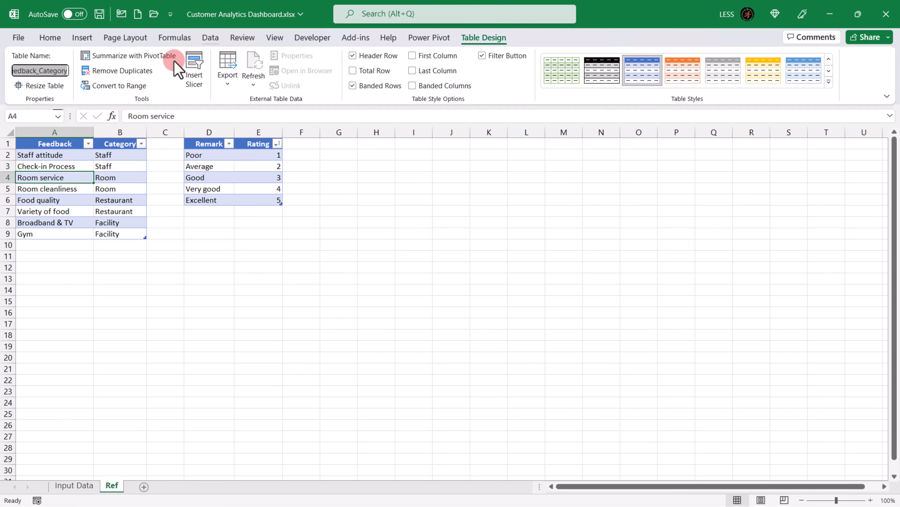
Step: Import the Feedback_Category table into Power Query and load it with Only Create Connection
{"action": "left_click", "coordinate": [209, 38]}
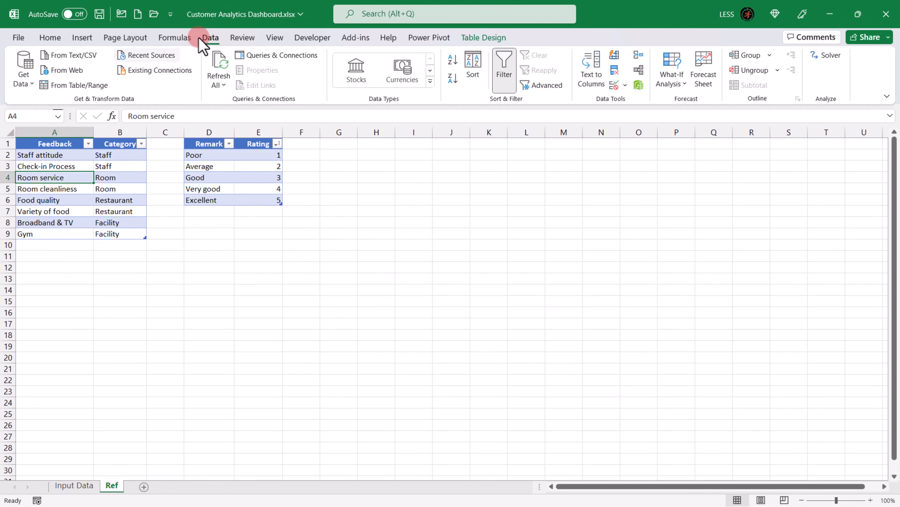
{"action": "left_click", "coordinate": [69, 86]}
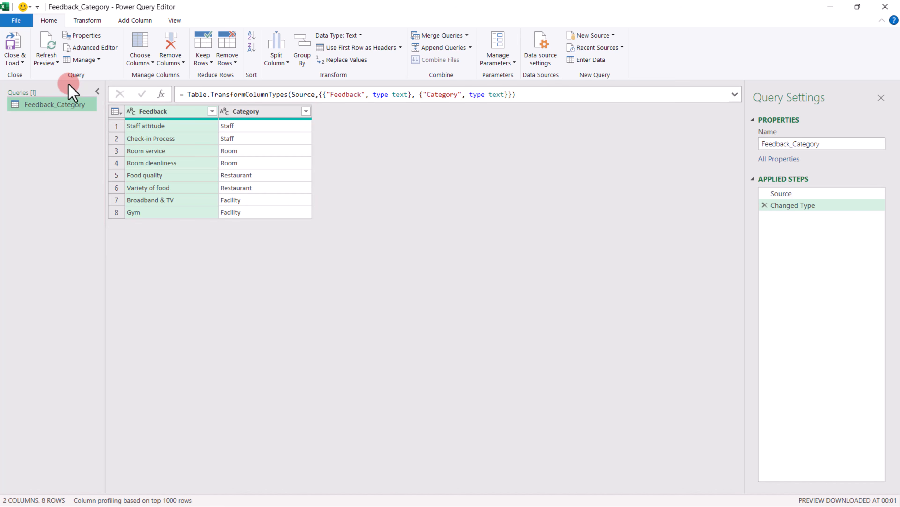
{"action": "left_click", "coordinate": [20, 63]}
{"action": "left_click", "coordinate": [34, 76]}
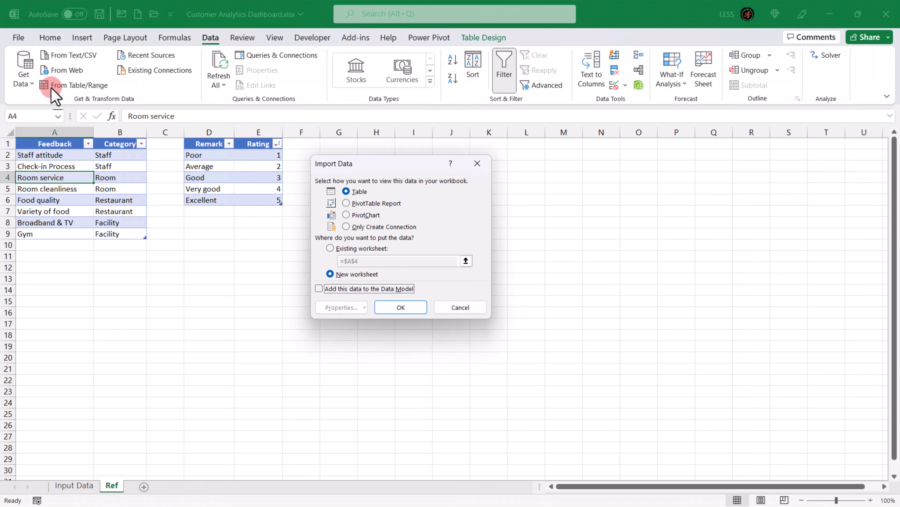
{"action": "left_click", "coordinate": [346, 227]}
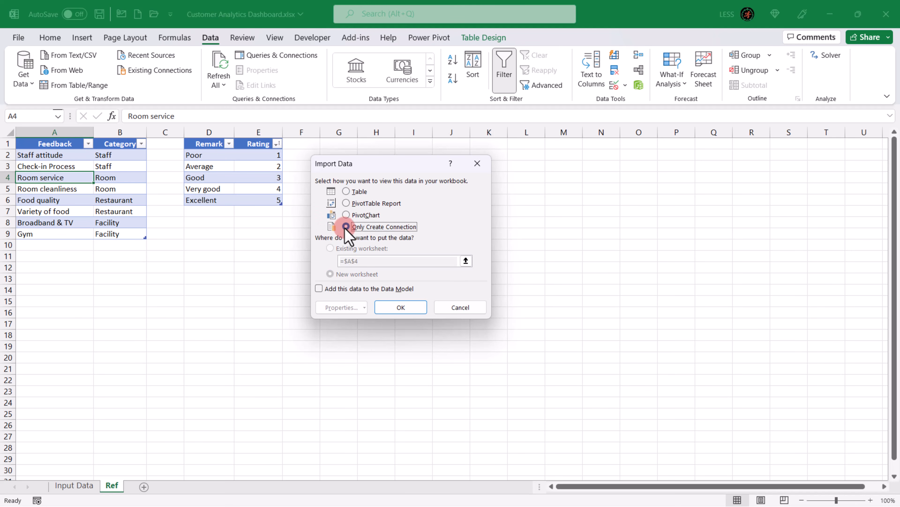
{"action": "left_click", "coordinate": [396, 305]}
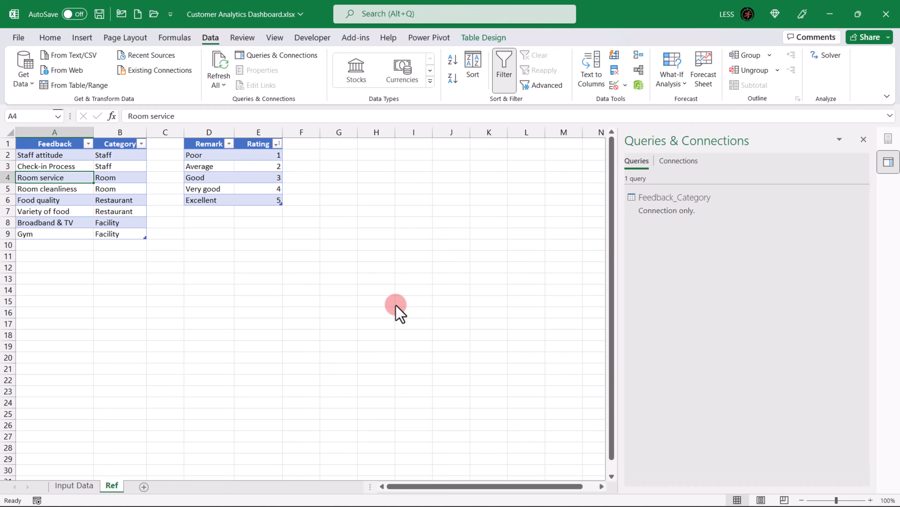
Step: Import the Rating_Range table into Power Query and load it with Only Create Connection
{"action": "left_click", "coordinate": [213, 165]}
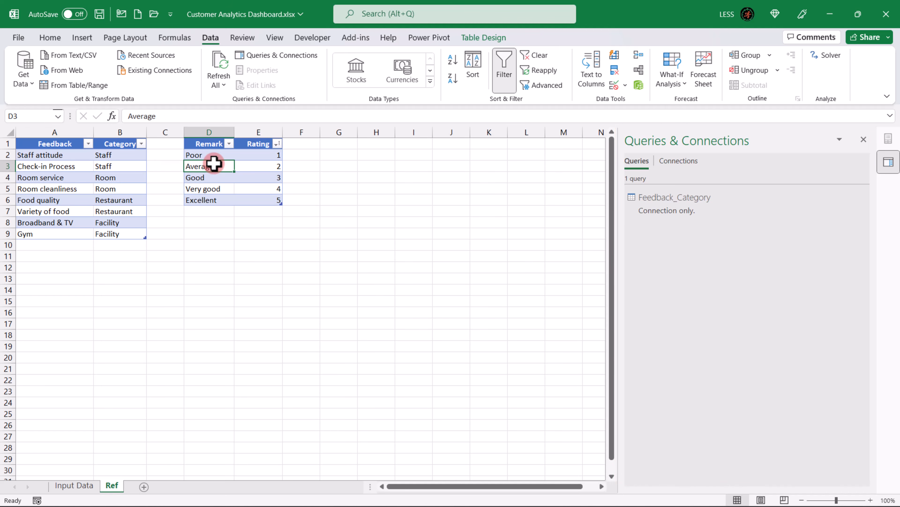
{"action": "left_click", "coordinate": [74, 86]}
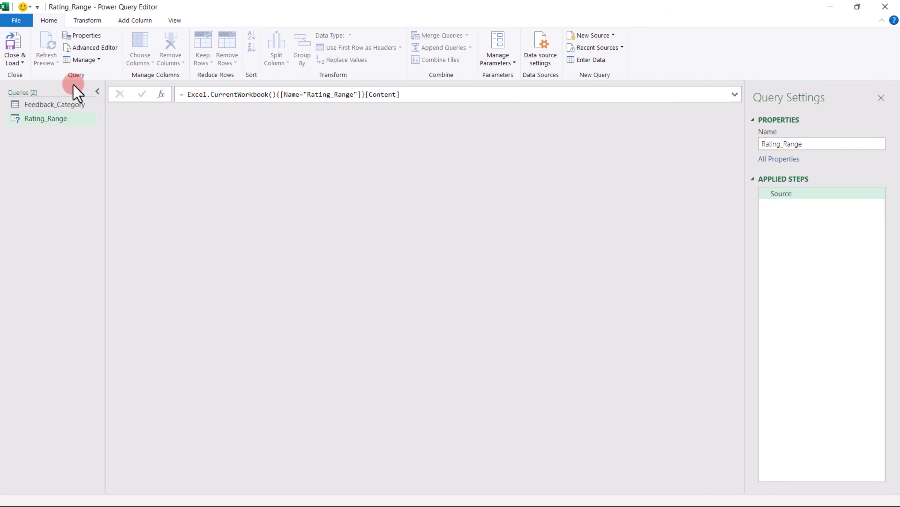
{"action": "left_click", "coordinate": [14, 60]}
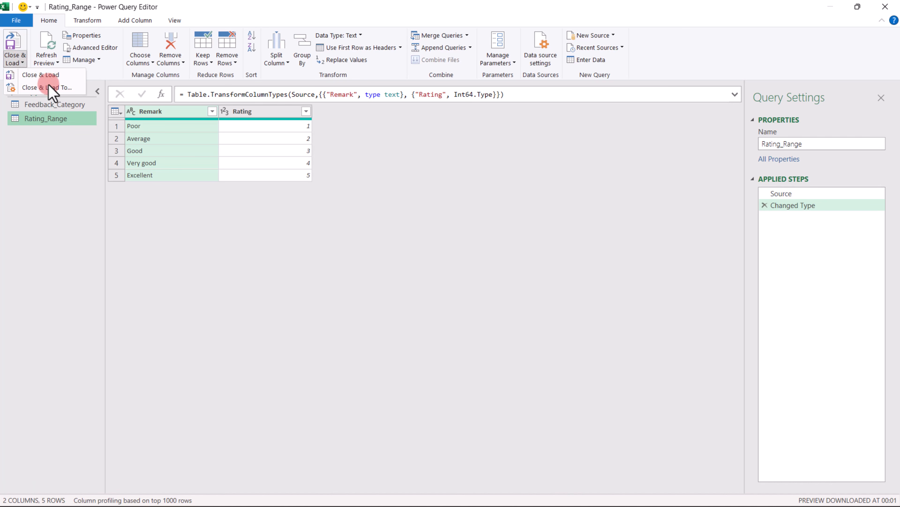
{"action": "left_click", "coordinate": [53, 88]}
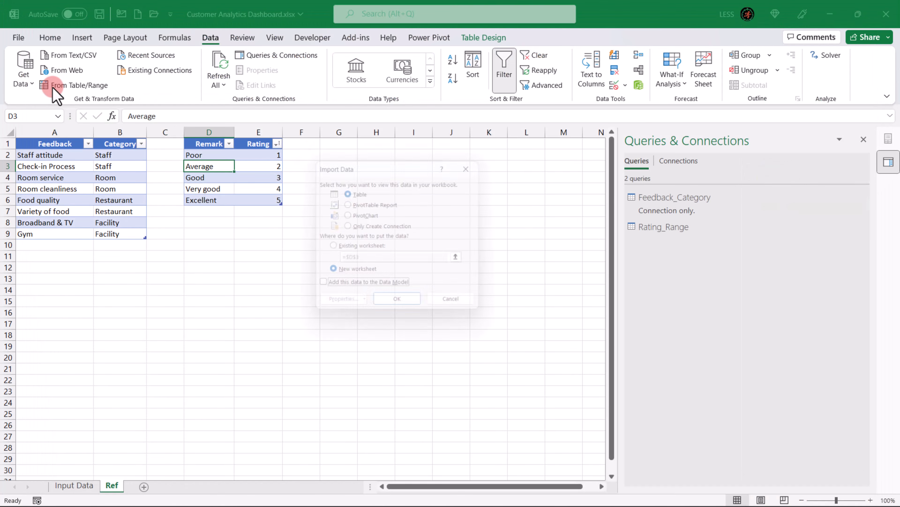
{"action": "left_click", "coordinate": [345, 227]}
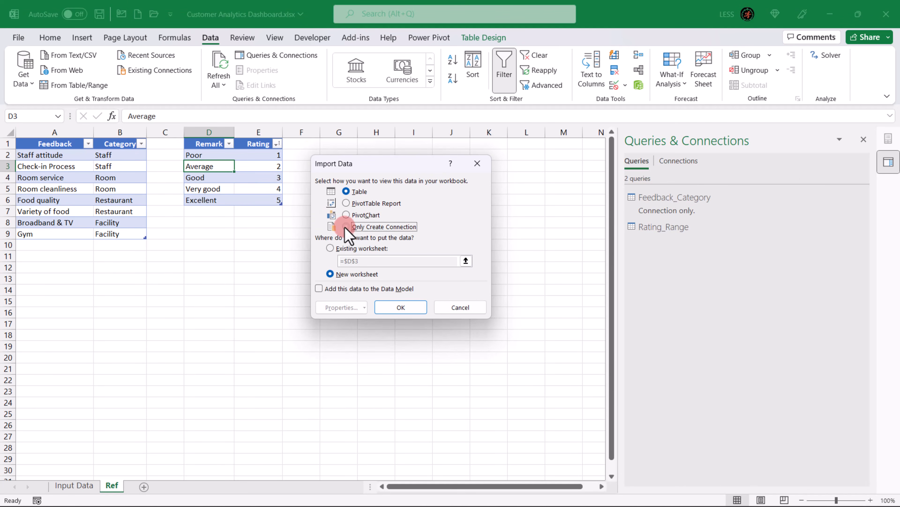
{"action": "left_click", "coordinate": [400, 307]}
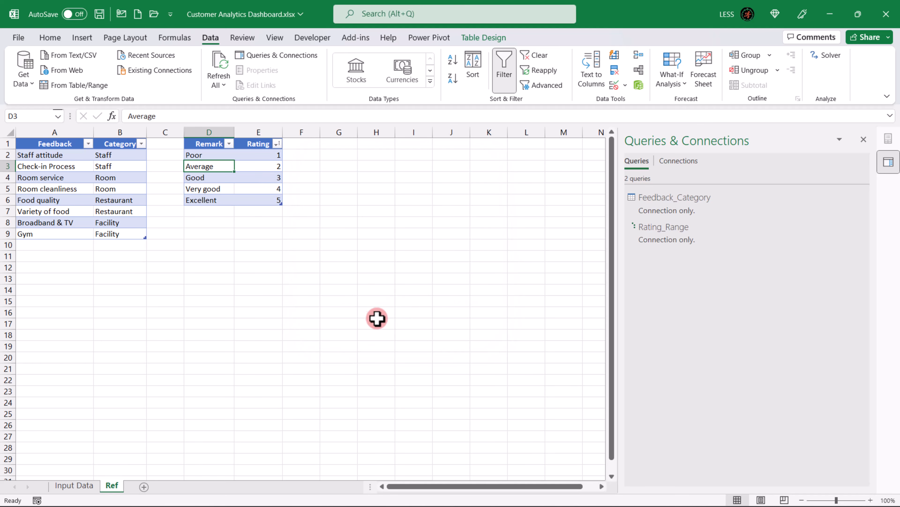
Step: Import the feedback table from the Input Data sheet into Power Query and duplicate its Feedback_Data query
{"action": "left_click", "coordinate": [74, 486]}
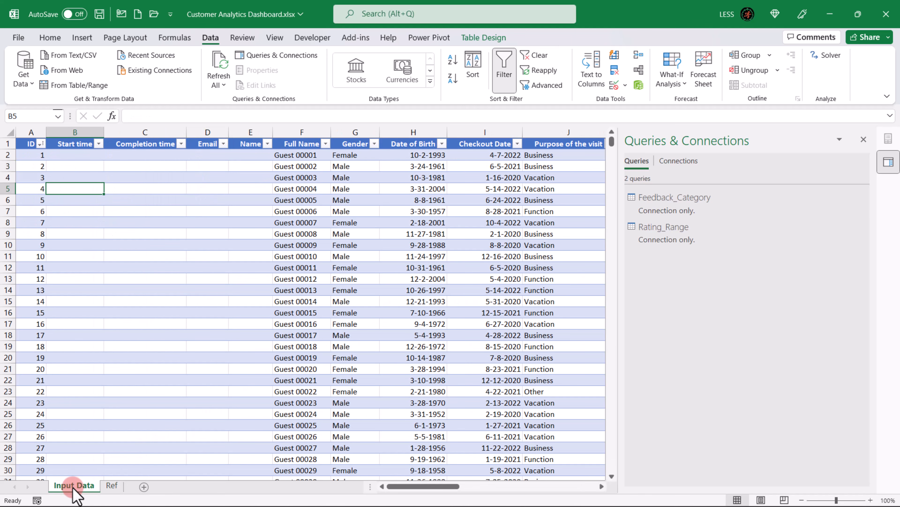
{"action": "left_click", "coordinate": [83, 85]}
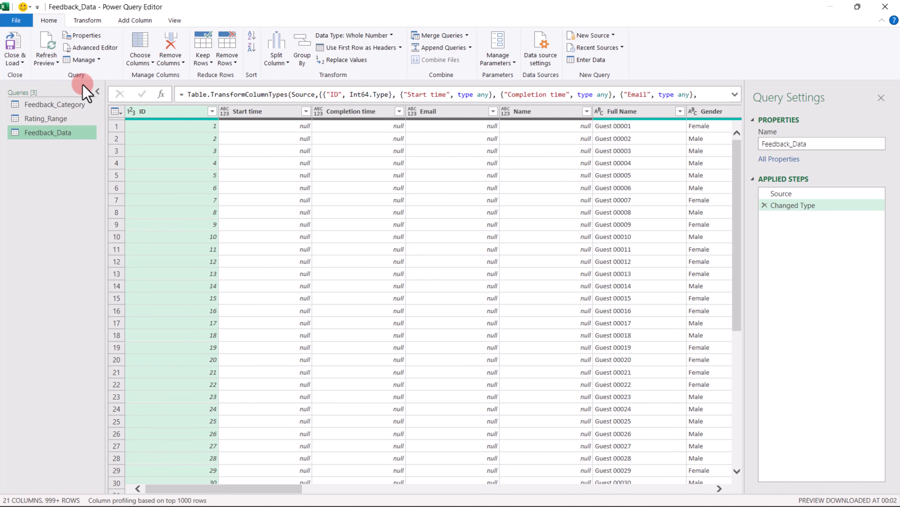
{"action": "right_click", "coordinate": [42, 137]}
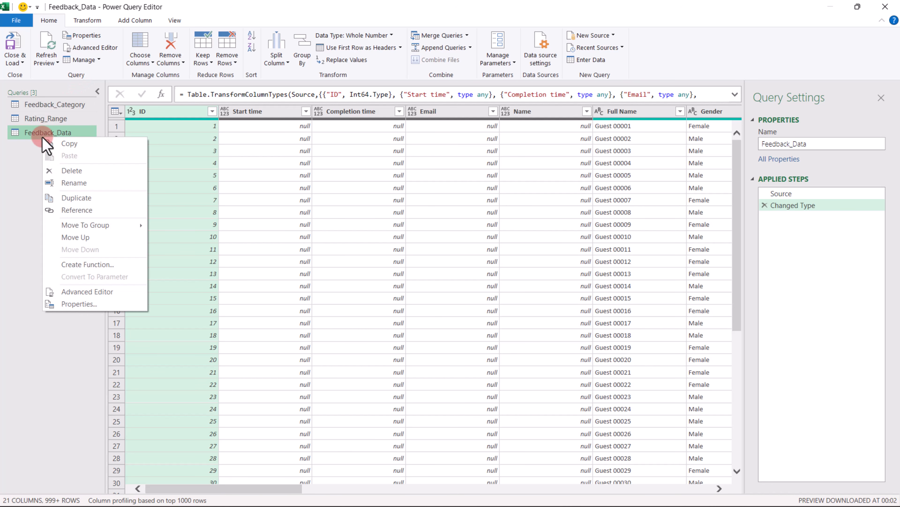
{"action": "left_click", "coordinate": [80, 200]}
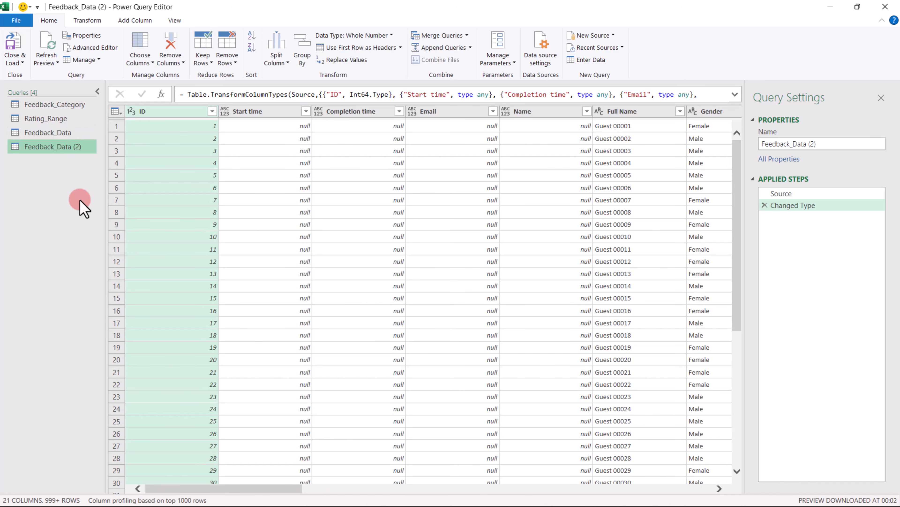
Step: Rename the Feedback_Data query as Feedback and its duplicate as General
{"action": "left_click", "coordinate": [63, 132]}
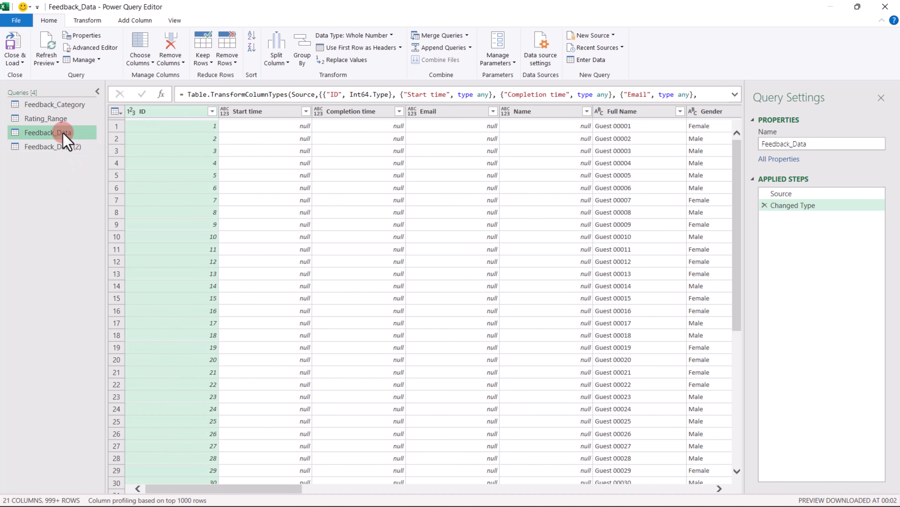
{"action": "left_click", "coordinate": [63, 133]}
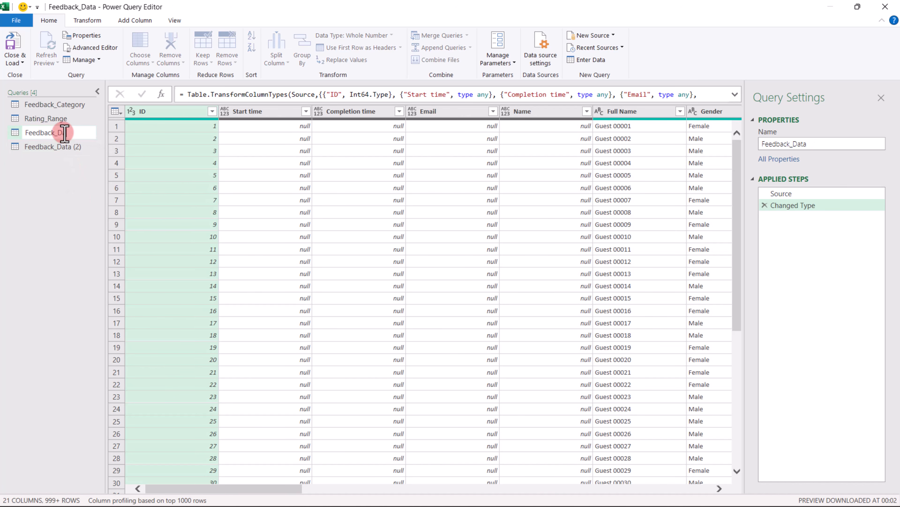
{"action": "type", "text": "Feedback"}
{"action": "key", "text": "Return"}
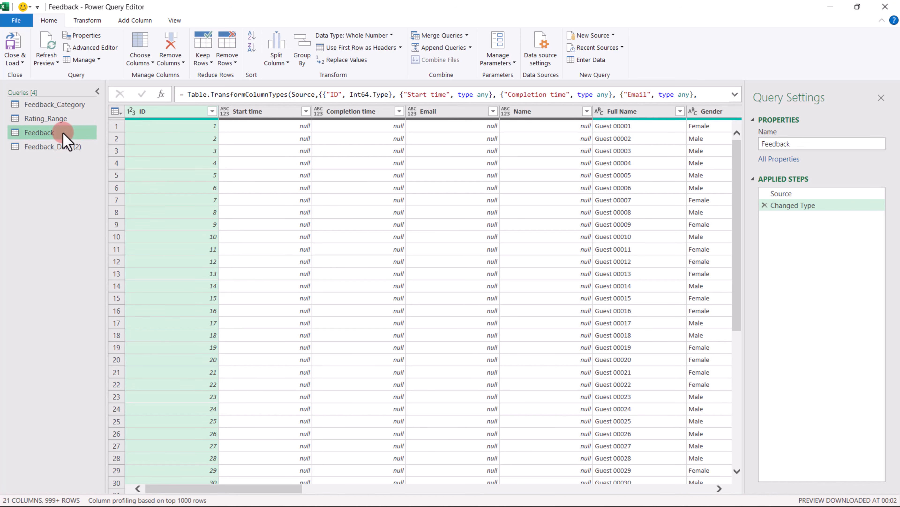
{"action": "left_click", "coordinate": [64, 148]}
{"action": "left_click", "coordinate": [64, 148]}
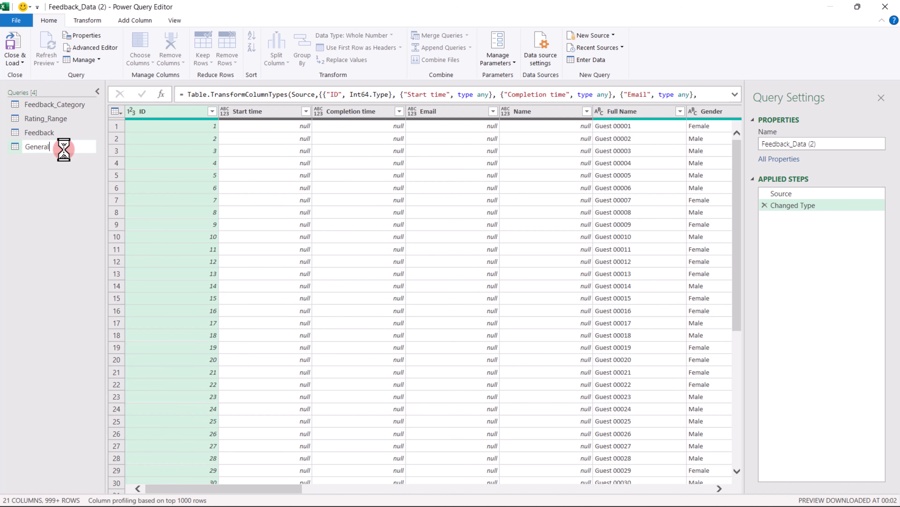
{"action": "key", "text": "Return"}
Step: In the Feedback query, keep only ID and the columns from Full Name through the likelihood-to-recommend question, removing all other columns
{"action": "left_click", "coordinate": [55, 133]}
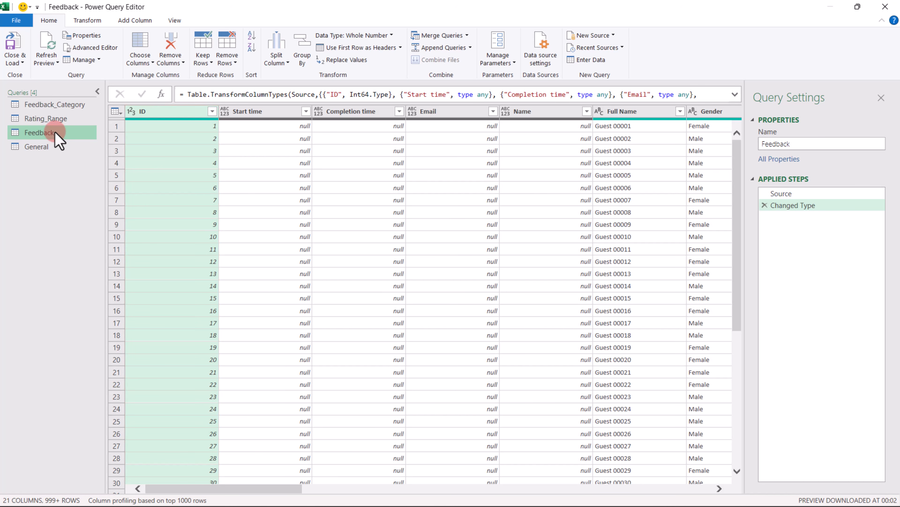
{"action": "left_click_drag", "start_coordinate": [223, 489], "coordinate": [288, 489]}
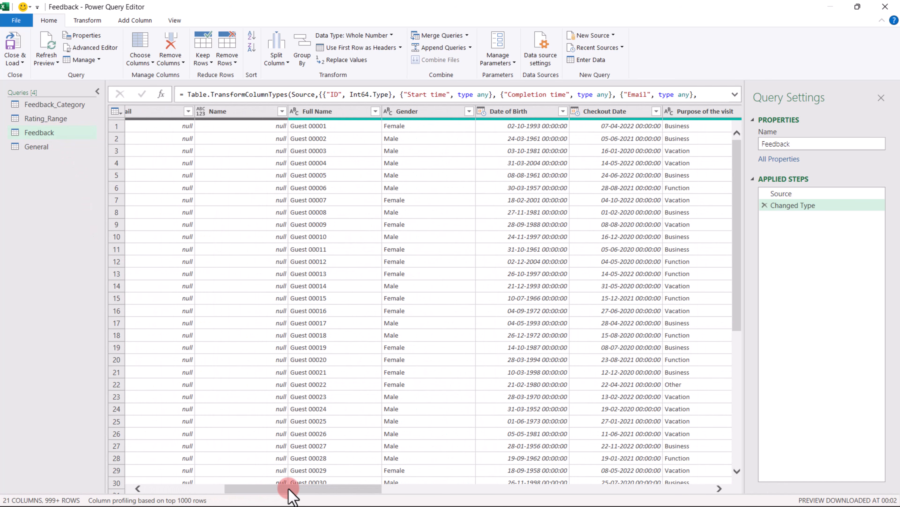
{"action": "left_click", "coordinate": [307, 115]}
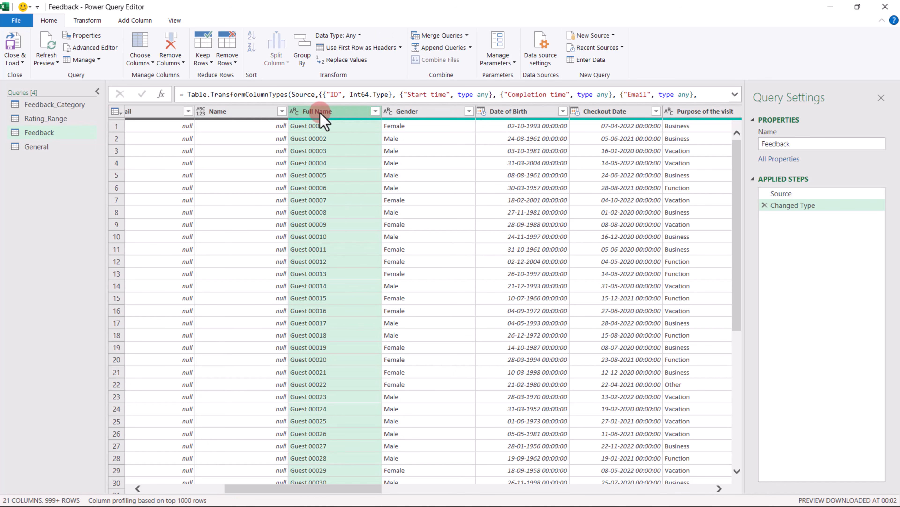
{"action": "left_click", "coordinate": [420, 113], "text": "ctrl"}
{"action": "left_click", "coordinate": [520, 113], "text": "ctrl"}
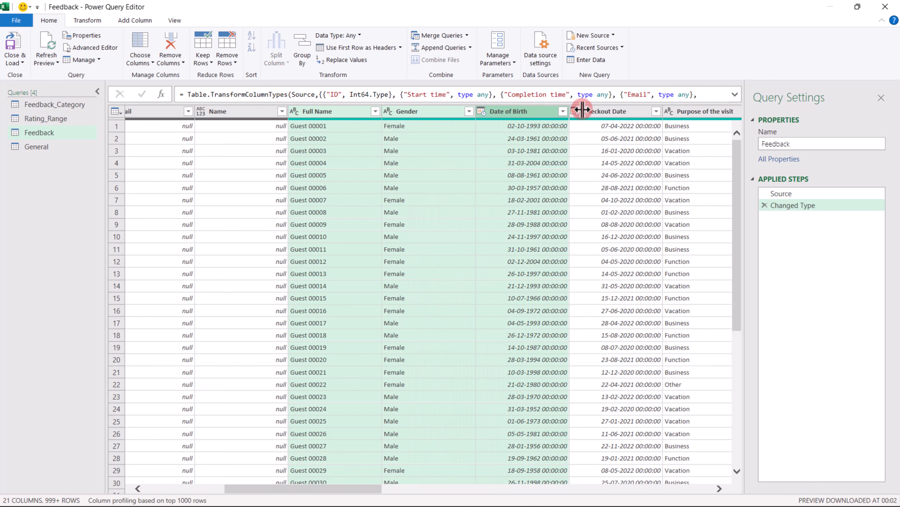
{"action": "left_click", "coordinate": [605, 113], "text": "ctrl"}
{"action": "left_click_drag", "start_coordinate": [356, 488], "coordinate": [485, 488]}
{"action": "left_click", "coordinate": [248, 111], "text": "ctrl"}
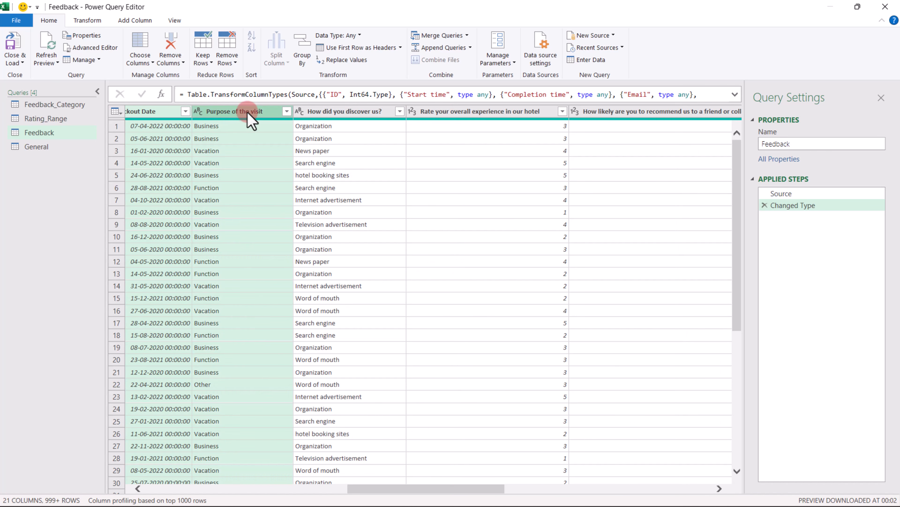
{"action": "left_click", "coordinate": [333, 111], "text": "ctrl"}
{"action": "left_click", "coordinate": [461, 113], "text": "ctrl"}
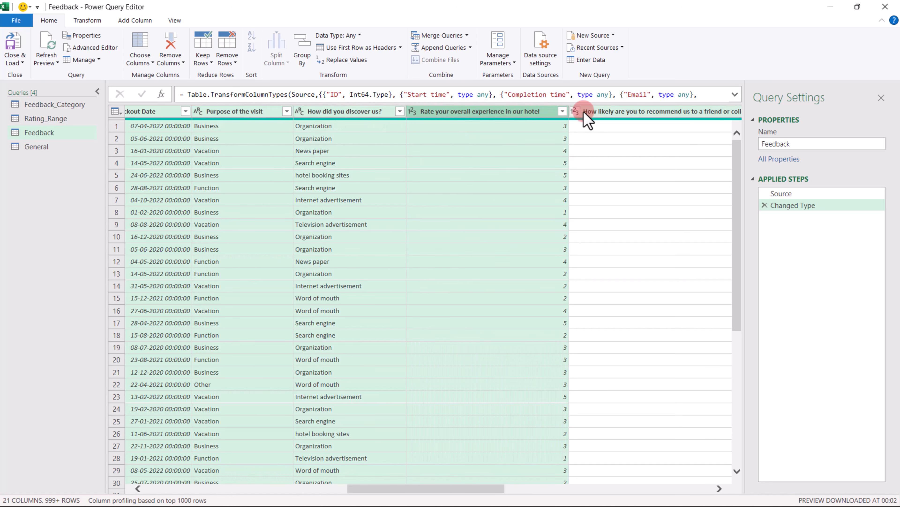
{"action": "left_click", "coordinate": [601, 113], "text": "ctrl"}
{"action": "left_click_drag", "start_coordinate": [482, 489], "coordinate": [537, 483]}
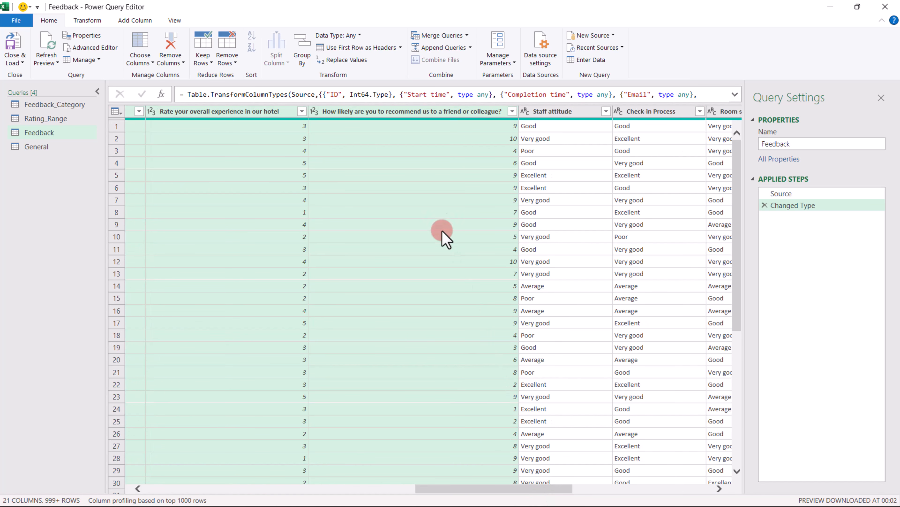
{"action": "right_click", "coordinate": [399, 112]}
{"action": "left_click", "coordinate": [433, 145]}
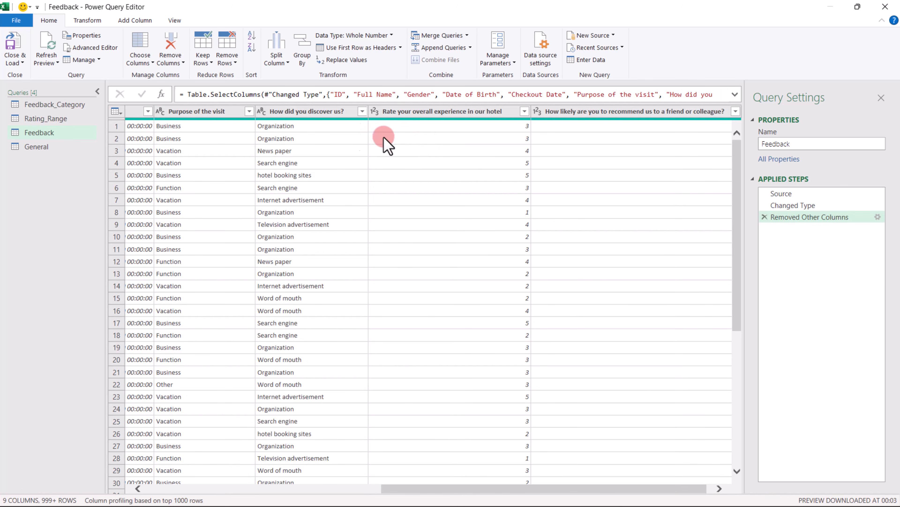
Step: Rename the "Purpose of the visit" column of the Feedback query as Purpose
{"action": "double_click", "coordinate": [225, 109]}
{"action": "key", "text": "End"}
{"action": "key", "text": "BackSpace"}
{"action": "key", "text": "BackSpace"}
{"action": "key", "text": "BackSpace"}
{"action": "key", "text": "BackSpace"}
{"action": "key", "text": "BackSpace"}
{"action": "key", "text": "BackSpace"}
{"action": "key", "text": "BackSpace"}
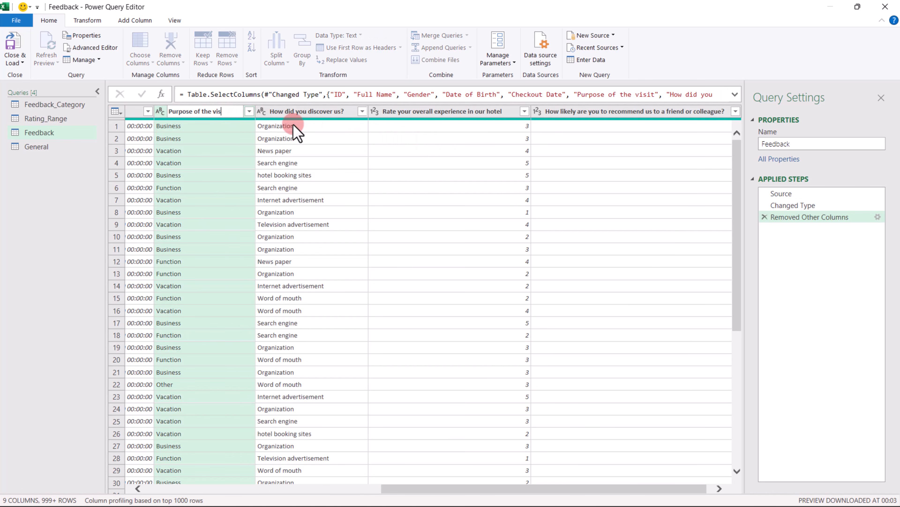
{"action": "key", "text": "BackSpace"}
{"action": "key", "text": "BackSpace"}
{"action": "key", "text": "BackSpace"}
{"action": "key", "text": "BackSpace"}
{"action": "key", "text": "BackSpace"}
{"action": "key", "text": "BackSpace"}
{"action": "key", "text": "Return"}
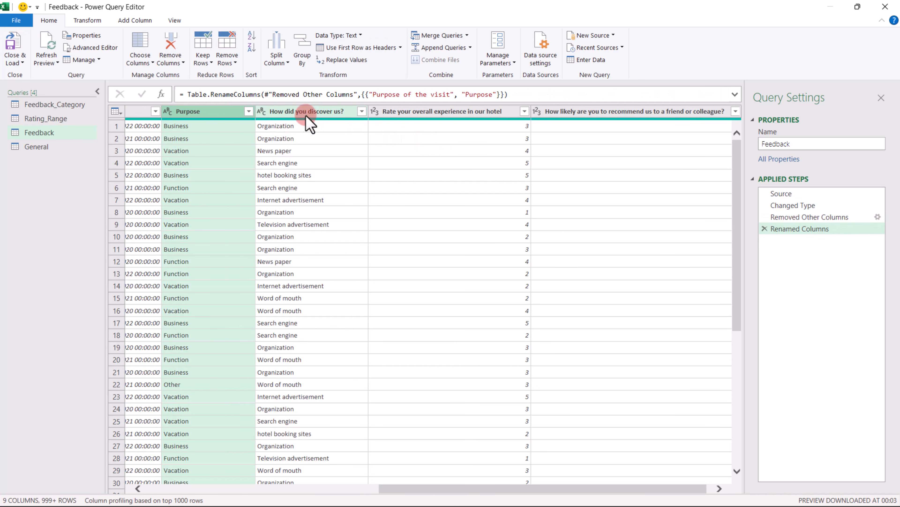
Step: Rename the "How did you discover us?" column as Source
{"action": "left_click", "coordinate": [309, 112]}
{"action": "double_click", "coordinate": [310, 112]}
{"action": "type", "text": "S"}
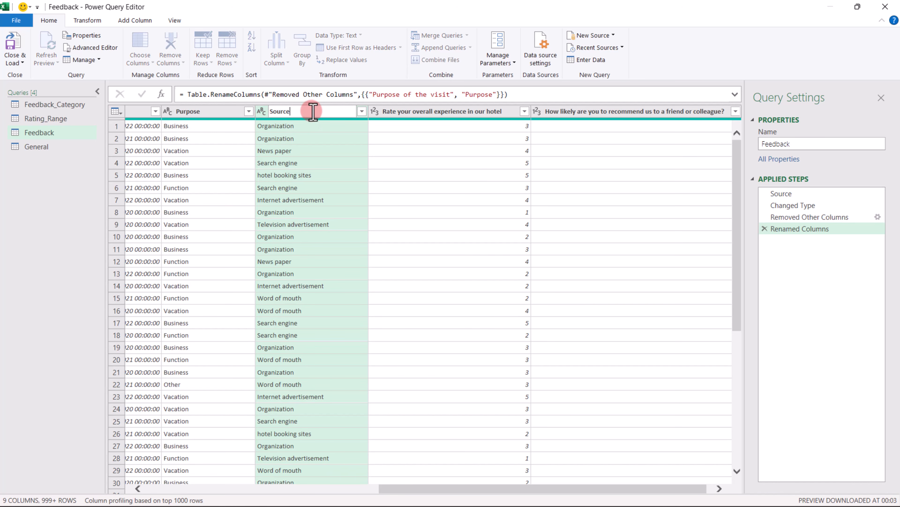
{"action": "type", "text": "ource"}
{"action": "key", "text": "Return"}
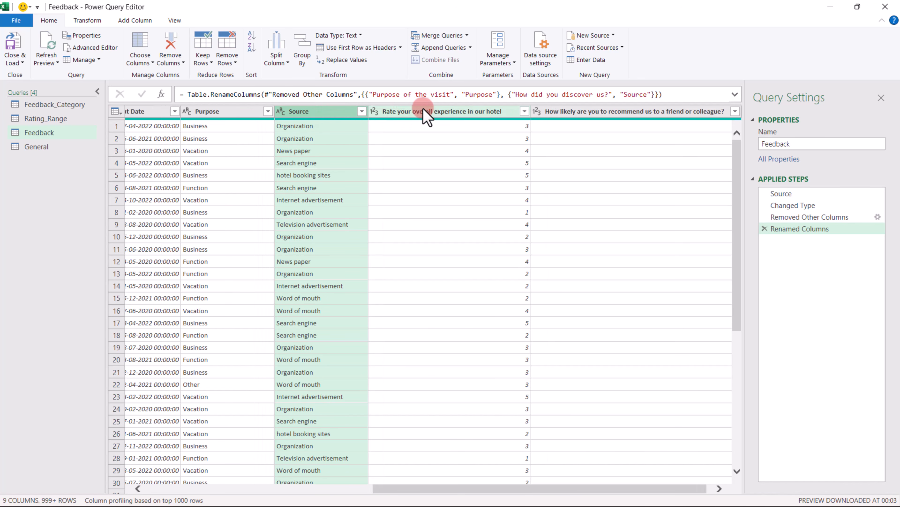
Step: Rename the overall hotel experience rating column as Overall Experience and the likelihood-to-recommend column as NPS Rating
{"action": "left_click", "coordinate": [428, 113]}
{"action": "double_click", "coordinate": [418, 112]}
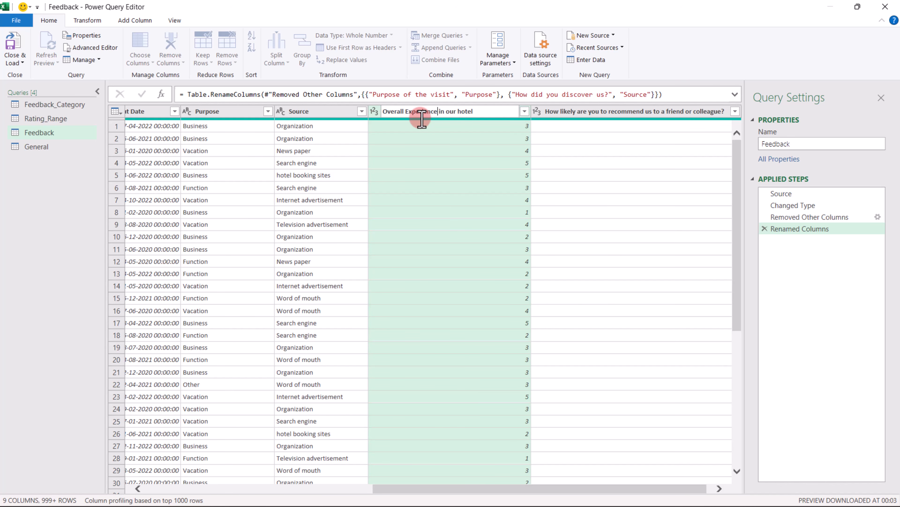
{"action": "key", "text": "Return"}
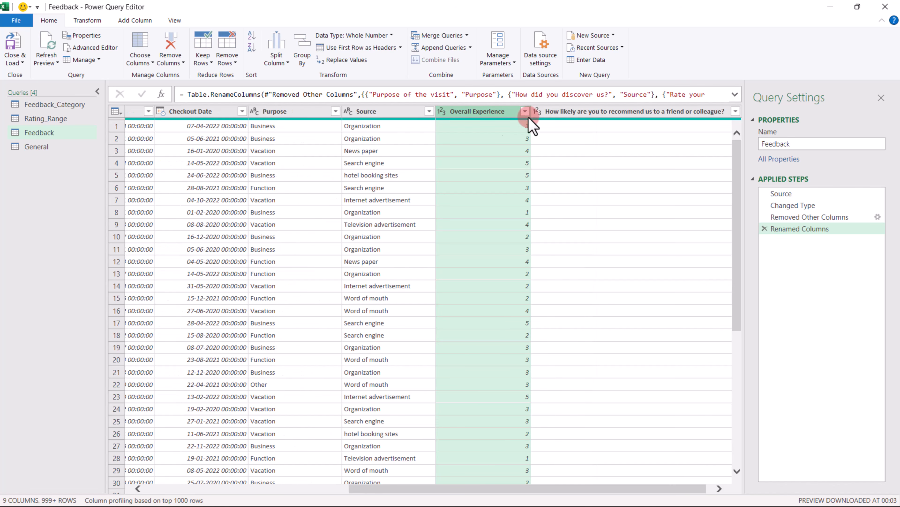
{"action": "double_click", "coordinate": [553, 113]}
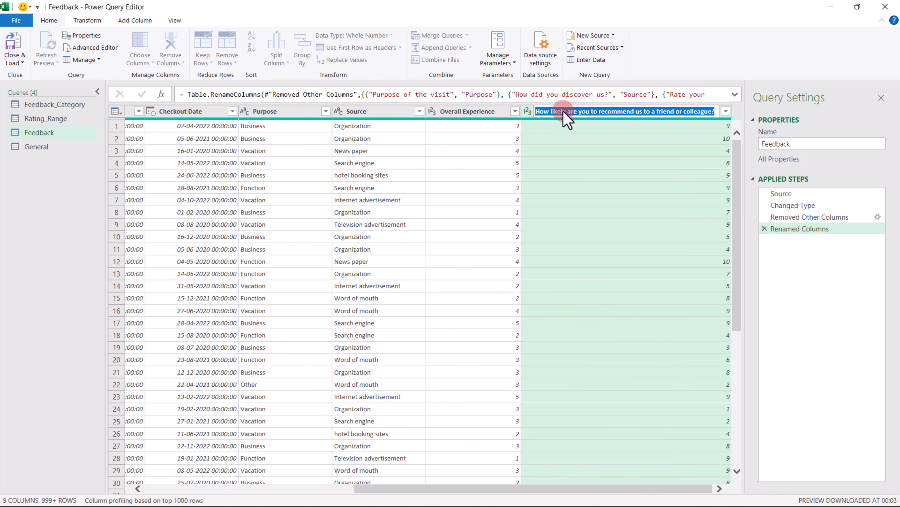
{"action": "type", "text": "NPS Rating"}
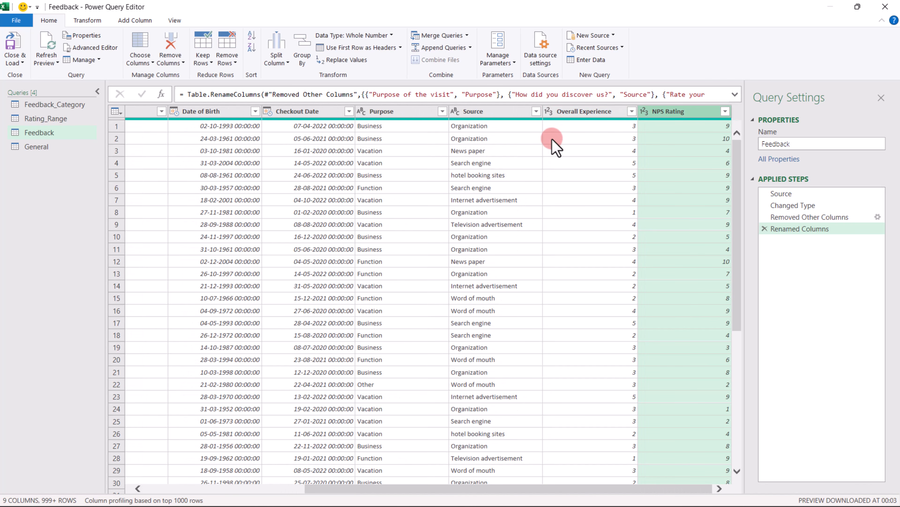
Step: Start a conditional column named NPS Category with its first clause testing whether NPS Rating equals a value
{"action": "left_click", "coordinate": [135, 21]}
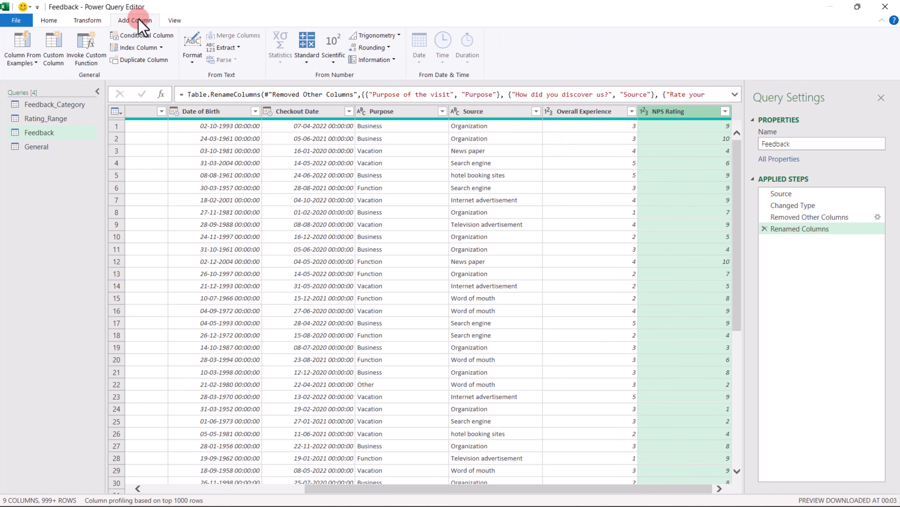
{"action": "left_click", "coordinate": [150, 36]}
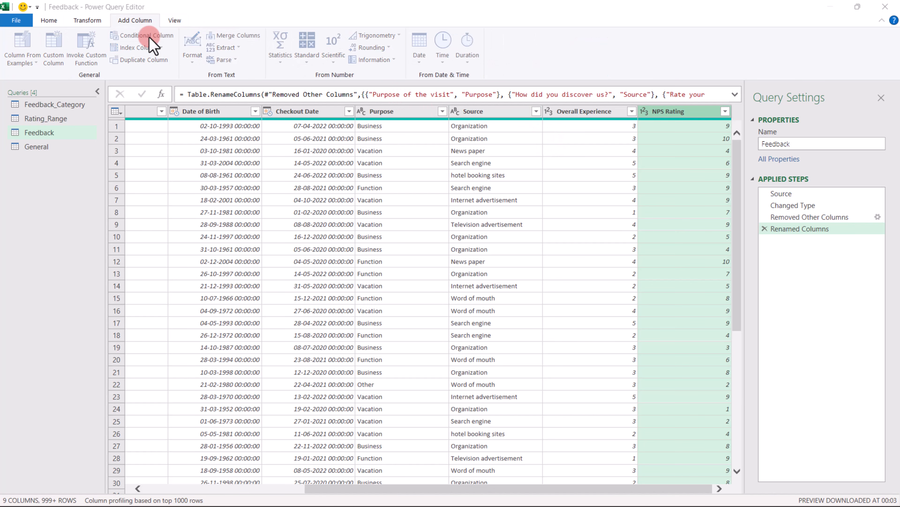
{"action": "left_click", "coordinate": [239, 211]}
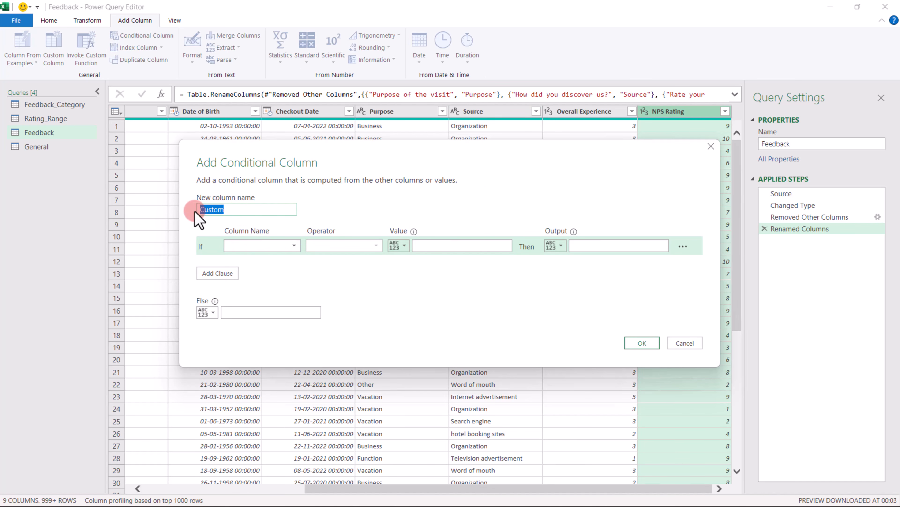
{"action": "type", "text": "NPS Category"}
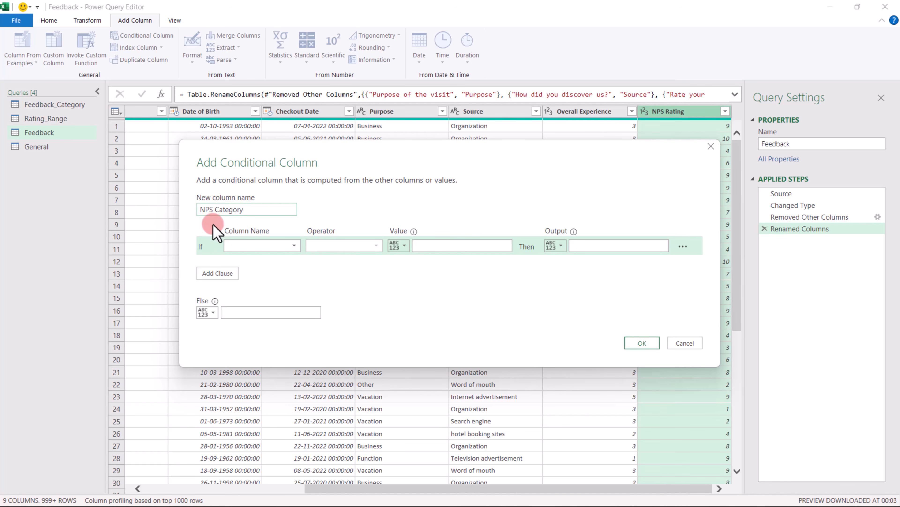
{"action": "left_click", "coordinate": [273, 247]}
{"action": "left_click", "coordinate": [265, 352]}
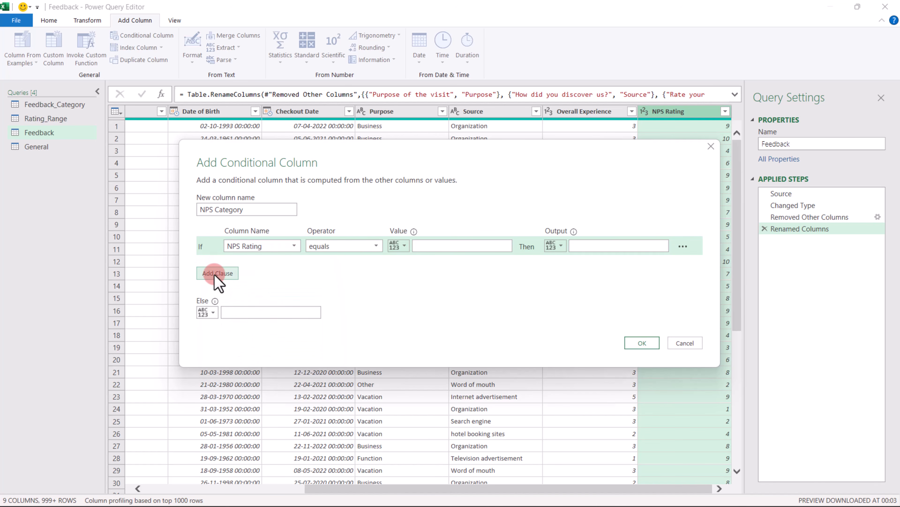
Step: Add ten Else If clauses to the NPS Category conditional column
{"action": "left_click", "coordinate": [214, 274]}
{"action": "left_click", "coordinate": [217, 293]}
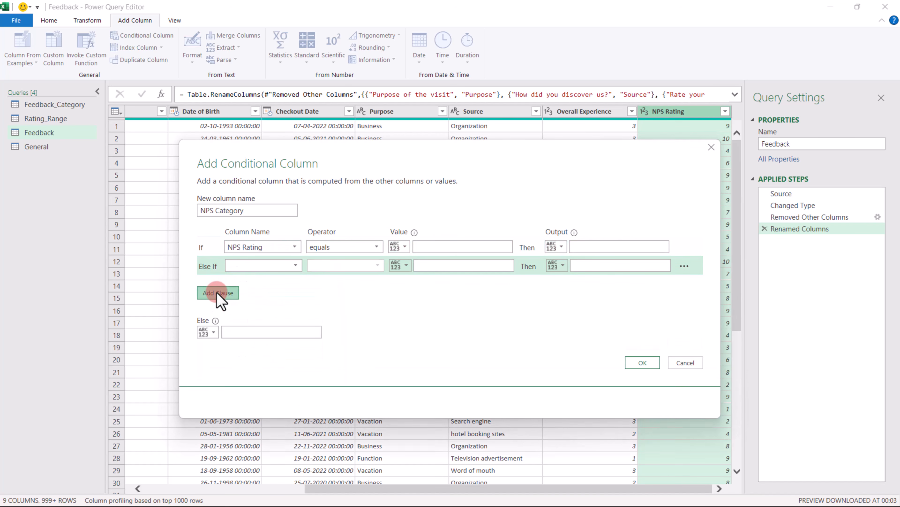
{"action": "left_click", "coordinate": [217, 312]}
{"action": "left_click", "coordinate": [217, 330]}
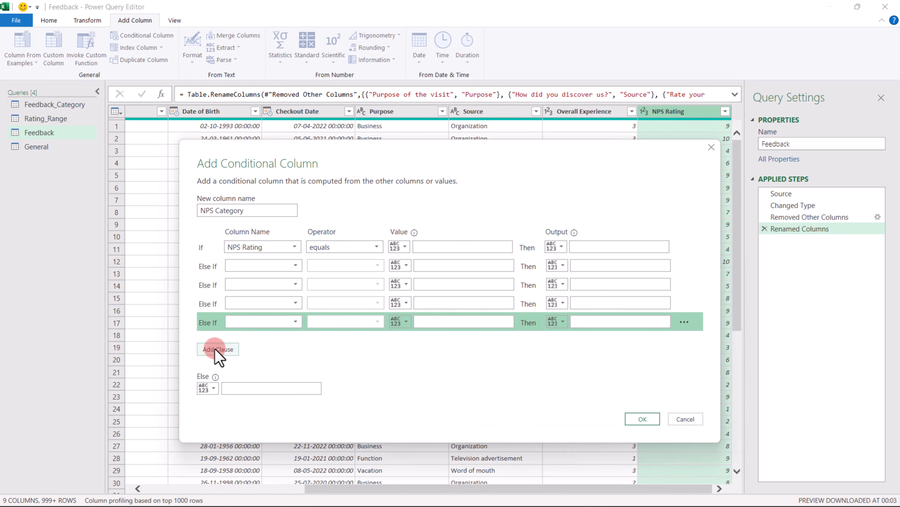
{"action": "left_click", "coordinate": [215, 349]}
{"action": "left_click", "coordinate": [215, 366]}
{"action": "left_click", "coordinate": [216, 368]}
{"action": "left_click", "coordinate": [215, 368]}
{"action": "left_click", "coordinate": [216, 369]}
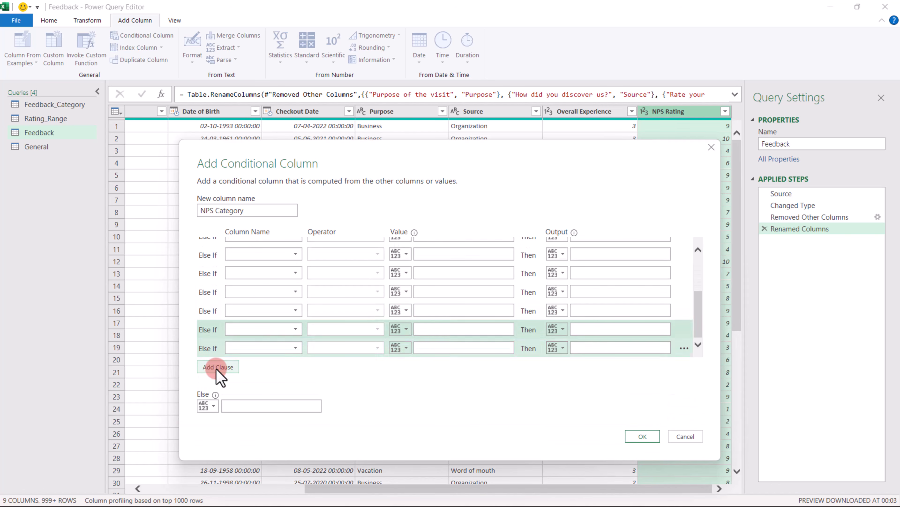
Step: Set NPS Rating as the tested column with the equals operator in the first five Else If clauses
{"action": "scroll", "coordinate": [262, 304], "scroll_direction": "up", "scroll_amount": 3}
{"action": "left_click", "coordinate": [294, 266]}
{"action": "left_click", "coordinate": [255, 371]}
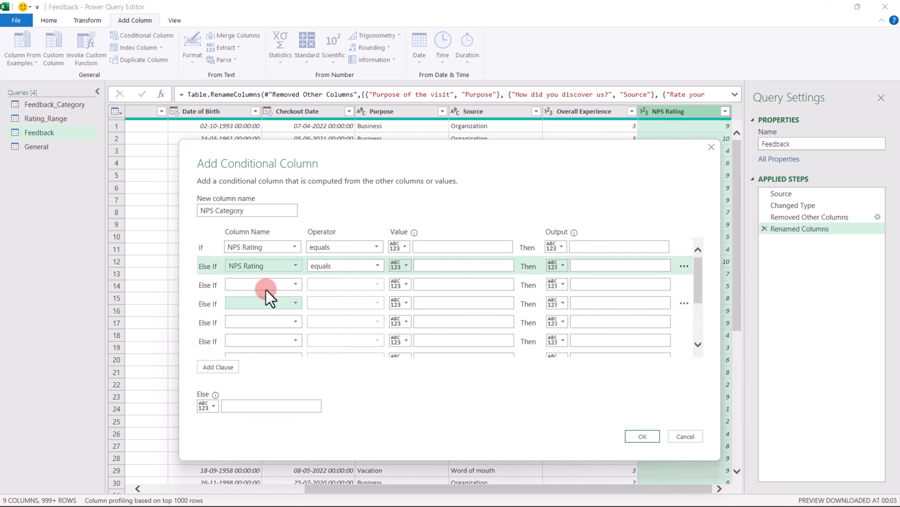
{"action": "left_click", "coordinate": [264, 286]}
{"action": "left_click", "coordinate": [257, 388]}
{"action": "left_click", "coordinate": [263, 302]}
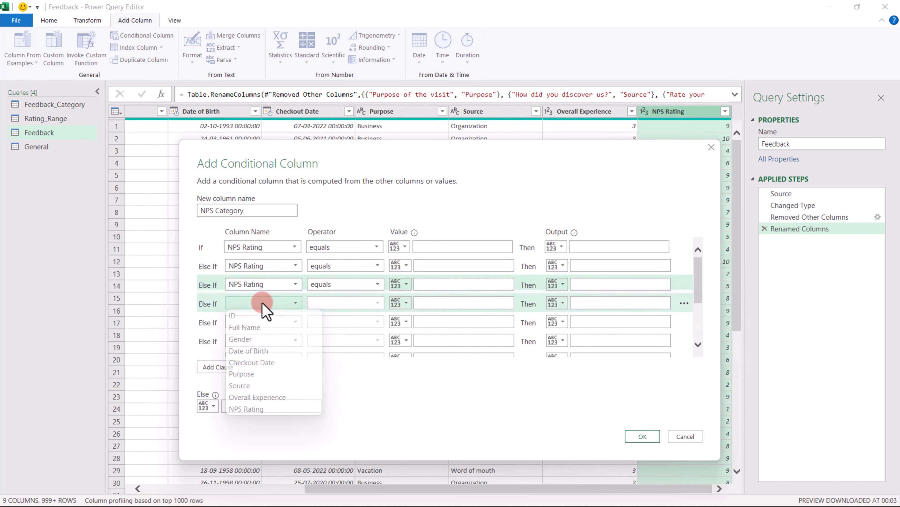
{"action": "left_click", "coordinate": [251, 408]}
{"action": "left_click", "coordinate": [262, 322]}
{"action": "left_click", "coordinate": [248, 428]}
{"action": "left_click", "coordinate": [261, 340]}
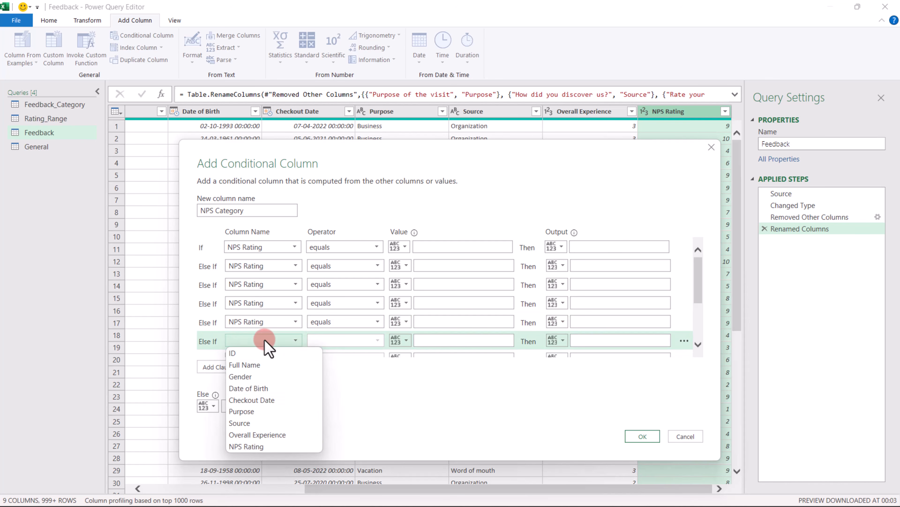
{"action": "left_click", "coordinate": [254, 446]}
Step: Enter 0, 1, 2, 3, 4 and 5 as the comparison values of the first six clauses
{"action": "left_click", "coordinate": [444, 247]}
{"action": "type", "text": "0"}
{"action": "left_click", "coordinate": [442, 266]}
{"action": "type", "text": "1"}
{"action": "left_click", "coordinate": [436, 283]}
{"action": "type", "text": "2"}
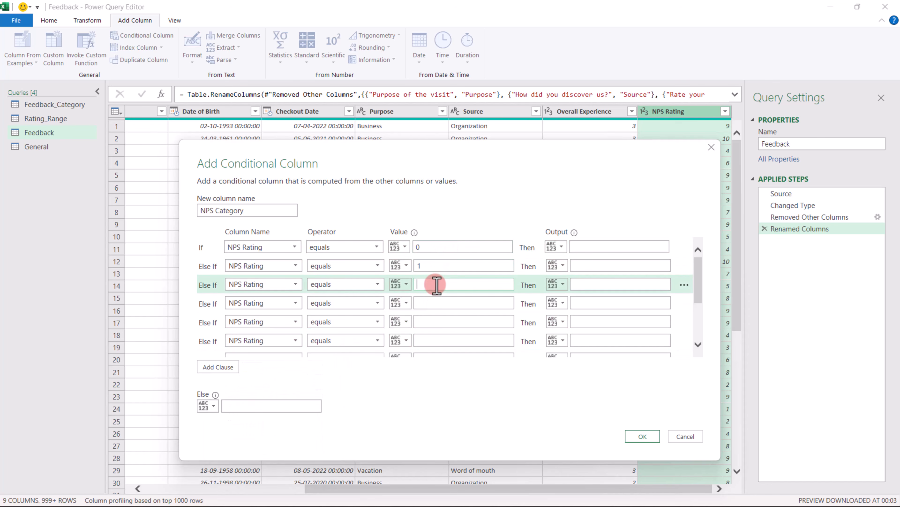
{"action": "left_click", "coordinate": [426, 303]}
{"action": "type", "text": "3"}
{"action": "left_click", "coordinate": [426, 321]}
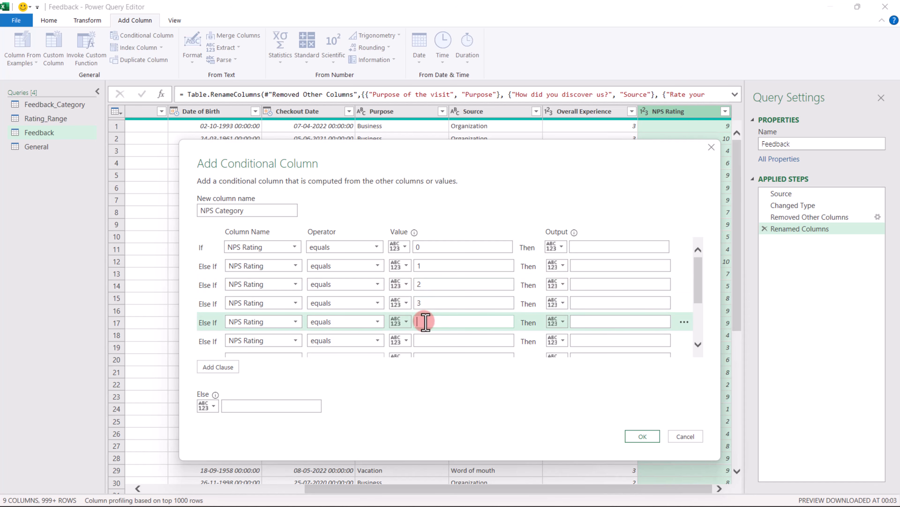
{"action": "left_click", "coordinate": [428, 337]}
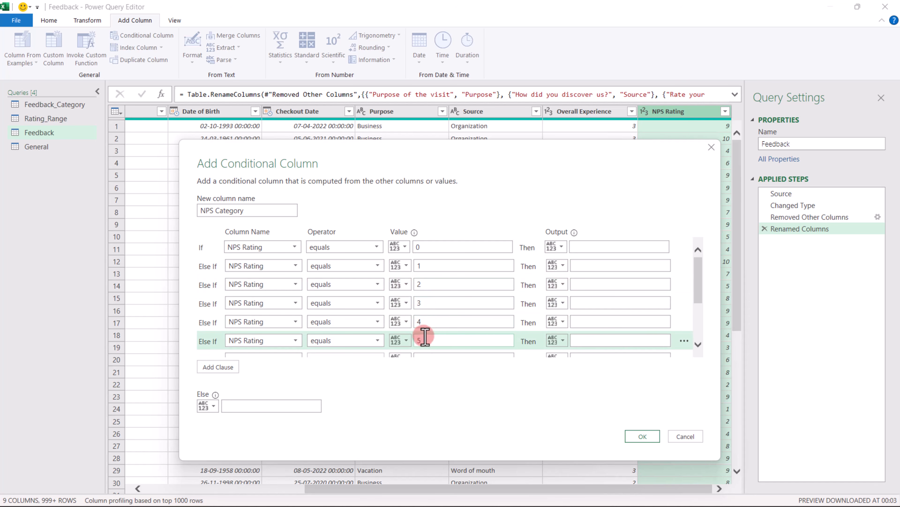
Step: Set NPS Rating as the tested column with the equals operator in the sixth through ninth Else If clauses
{"action": "scroll", "coordinate": [407, 316], "scroll_direction": "down", "scroll_amount": 3}
{"action": "left_click", "coordinate": [276, 273]}
{"action": "left_click", "coordinate": [246, 378]}
{"action": "left_click", "coordinate": [263, 291]}
{"action": "left_click", "coordinate": [260, 395]}
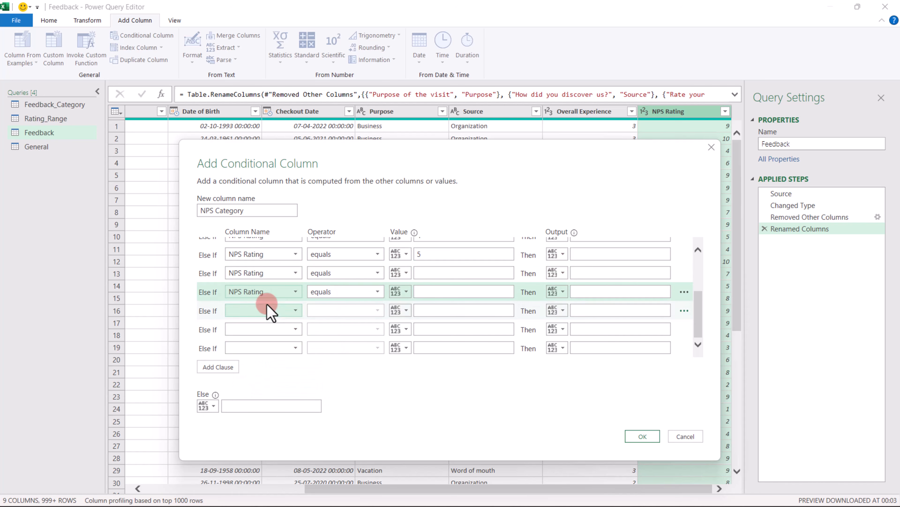
{"action": "left_click", "coordinate": [267, 306]}
{"action": "left_click", "coordinate": [258, 416]}
{"action": "left_click", "coordinate": [260, 329]}
{"action": "left_click", "coordinate": [258, 434]}
Step: Enter 6, 7, 8, 9 and 10 as the comparison values of the last five clauses
{"action": "left_click", "coordinate": [427, 273]}
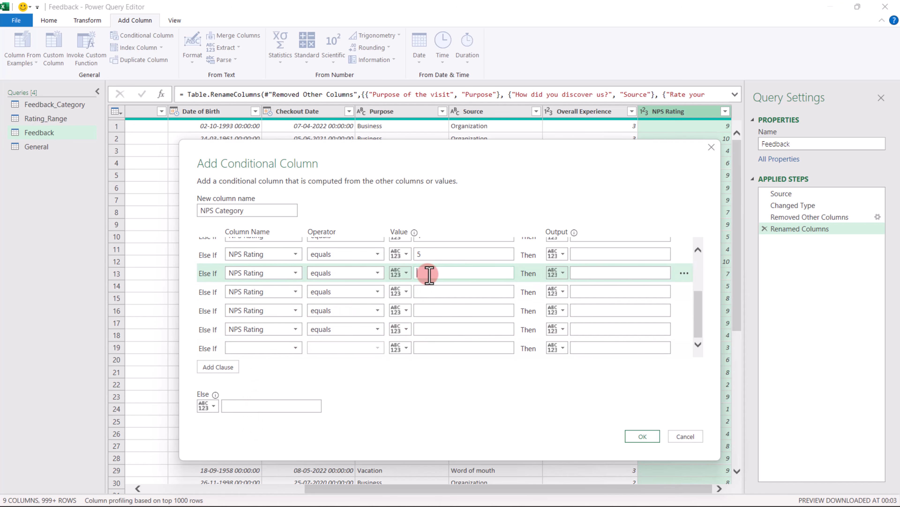
{"action": "type", "text": "6"}
{"action": "left_click", "coordinate": [431, 292]}
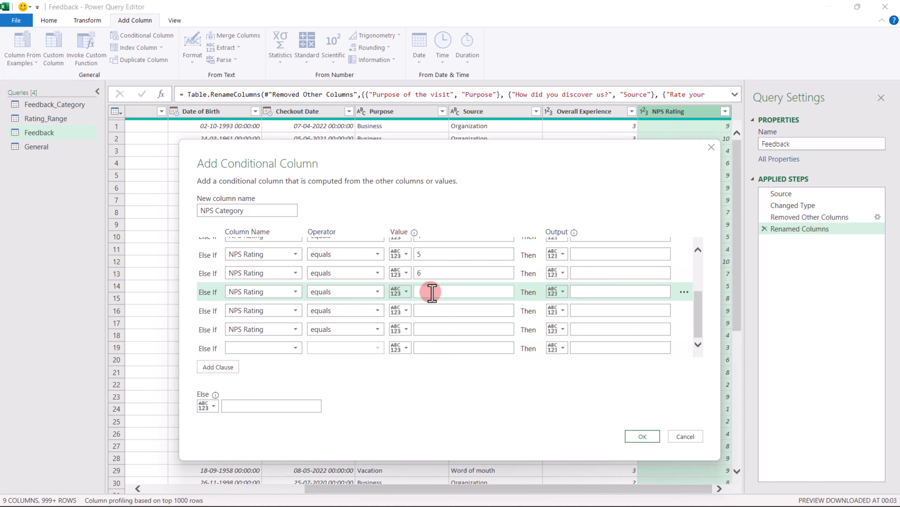
{"action": "left_click", "coordinate": [427, 308]}
{"action": "type", "text": "8"}
{"action": "left_click", "coordinate": [425, 330]}
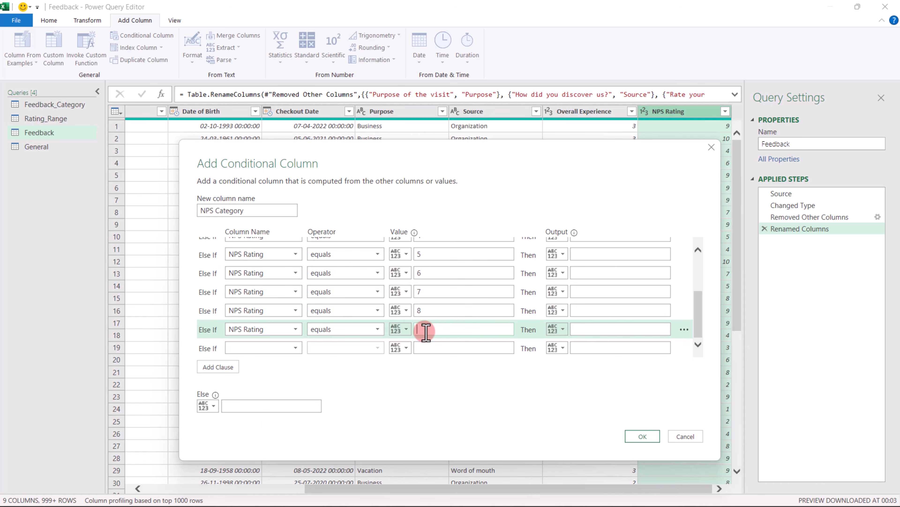
{"action": "left_click", "coordinate": [424, 347]}
{"action": "type", "text": "10"}
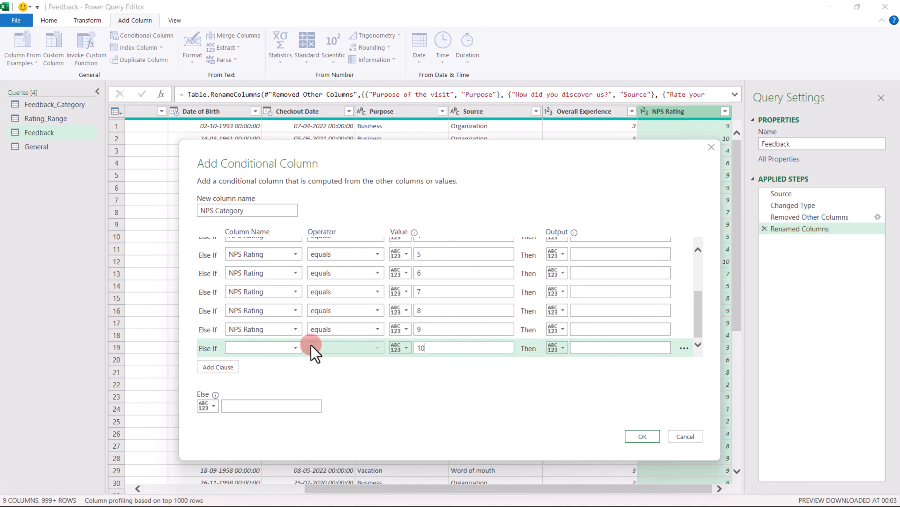
Step: Set NPS Rating as the tested column in the last Else If clause and output Detractors for values 0, 1 and 2
{"action": "left_click", "coordinate": [288, 347]}
{"action": "left_click", "coordinate": [243, 453]}
{"action": "scroll", "coordinate": [592, 315], "scroll_direction": "up", "scroll_amount": 3}
{"action": "left_click", "coordinate": [597, 246]}
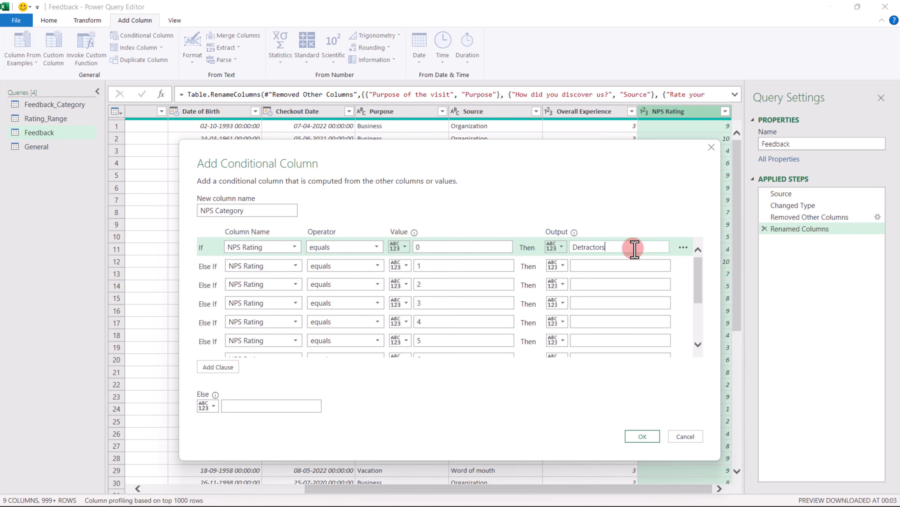
{"action": "type", "text": "Detractors"}
{"action": "left_click", "coordinate": [602, 265]}
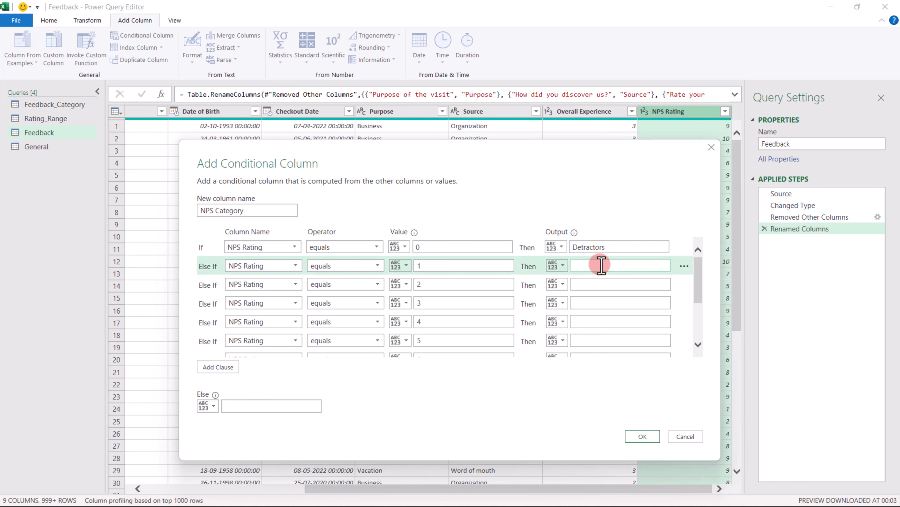
{"action": "left_click", "coordinate": [598, 284]}
{"action": "type", "text": "Detractors"}
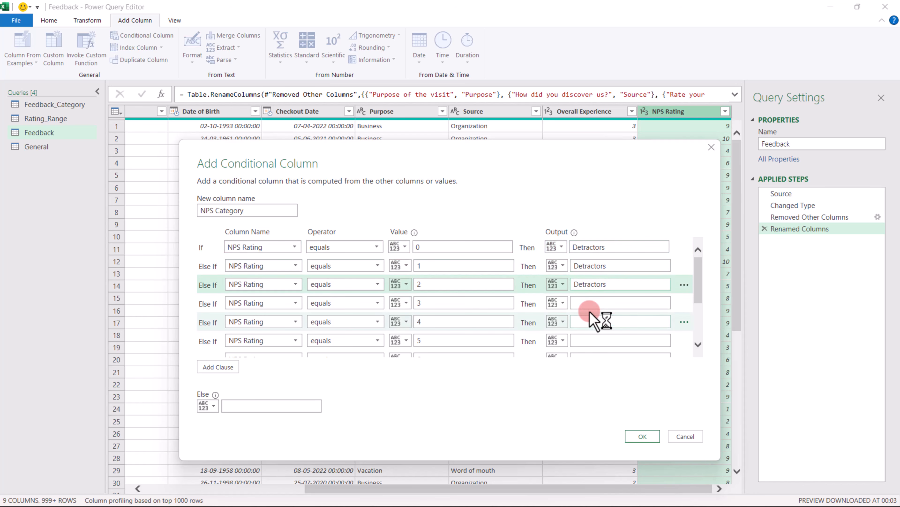
Step: Enter Detractors as the output of the clauses testing values 3, 4, 5 and 6
{"action": "left_click", "coordinate": [591, 303]}
{"action": "left_click", "coordinate": [593, 322]}
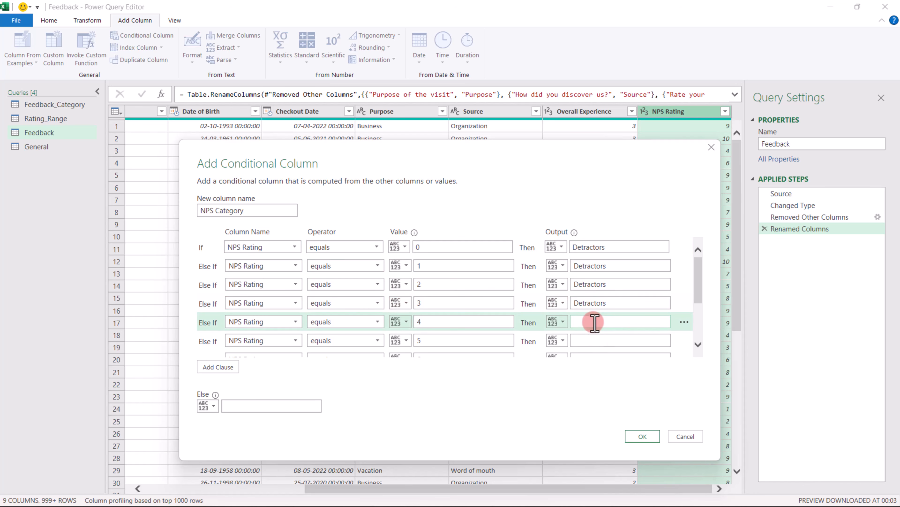
{"action": "type", "text": "Detractors"}
{"action": "scroll", "coordinate": [594, 312], "scroll_direction": "down", "scroll_amount": 2}
{"action": "left_click", "coordinate": [594, 301]}
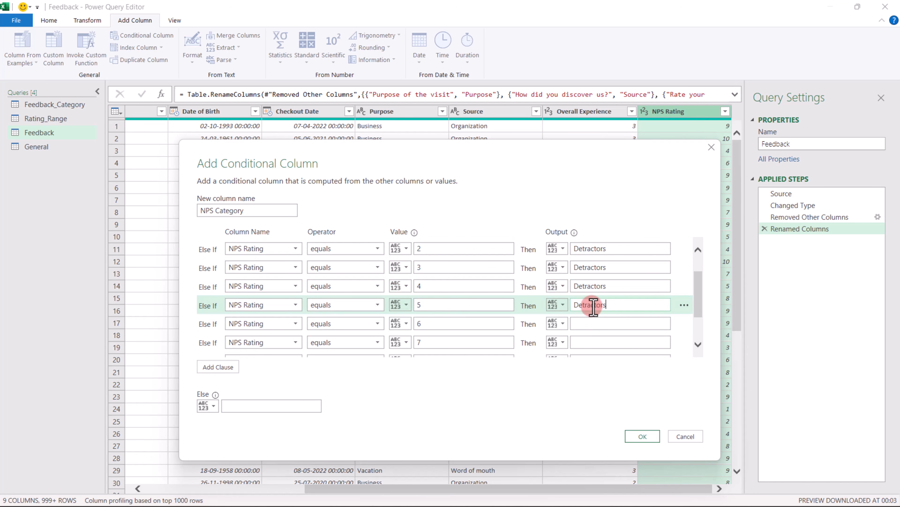
{"action": "left_click", "coordinate": [595, 328]}
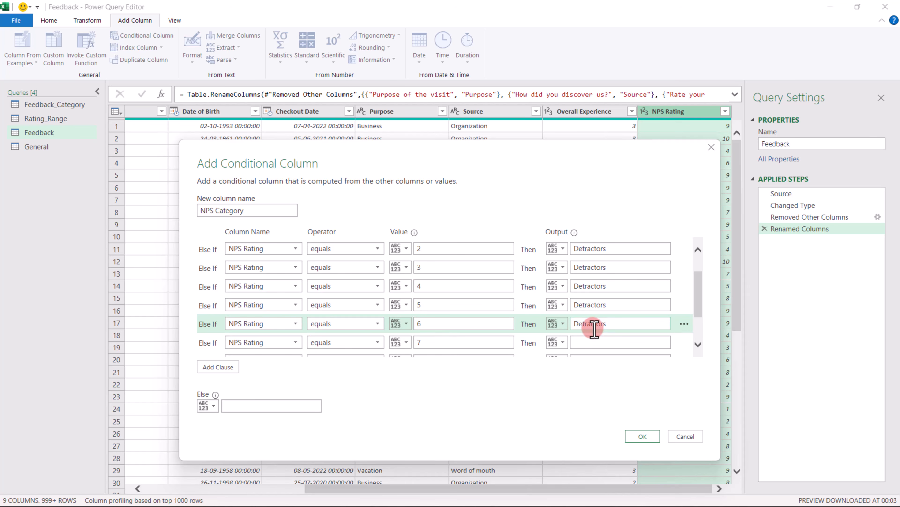
Step: Enter Passives as the output of the clauses testing values 7 and 8
{"action": "left_click", "coordinate": [591, 341]}
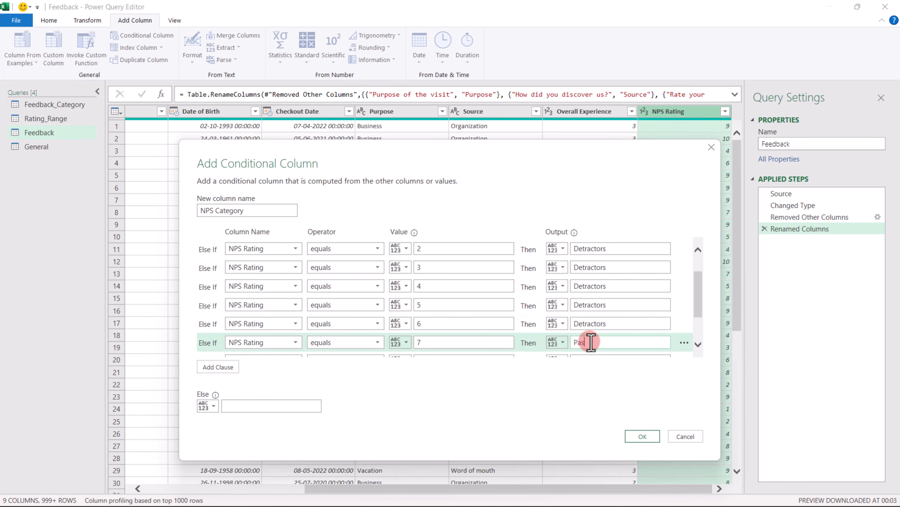
{"action": "scroll", "coordinate": [591, 343], "scroll_direction": "down", "scroll_amount": 2}
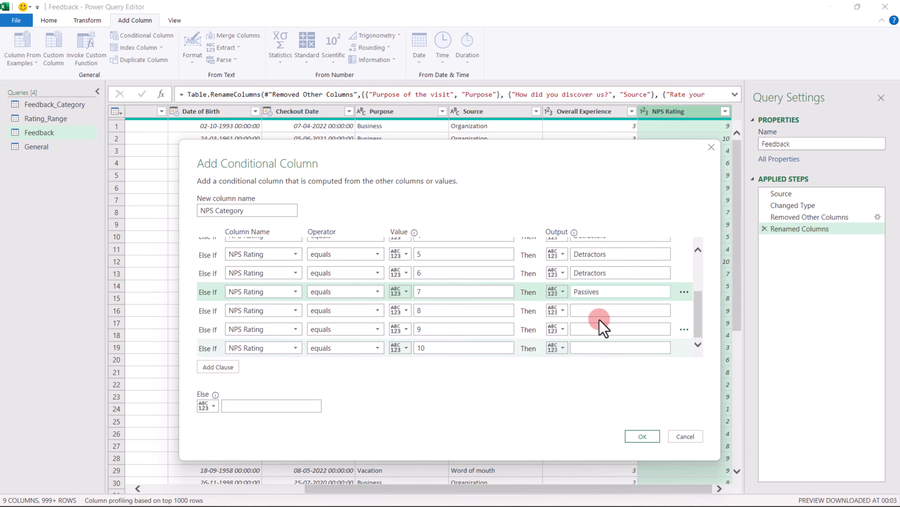
{"action": "left_click_drag", "start_coordinate": [603, 292], "coordinate": [553, 291]}
{"action": "key", "text": "ctrl+c"}
{"action": "left_click", "coordinate": [599, 307]}
{"action": "key", "text": "ctrl+v"}
Step: Enter Promoters as the output for values 9 and 10 and create the NPS Category column
{"action": "left_click", "coordinate": [601, 330]}
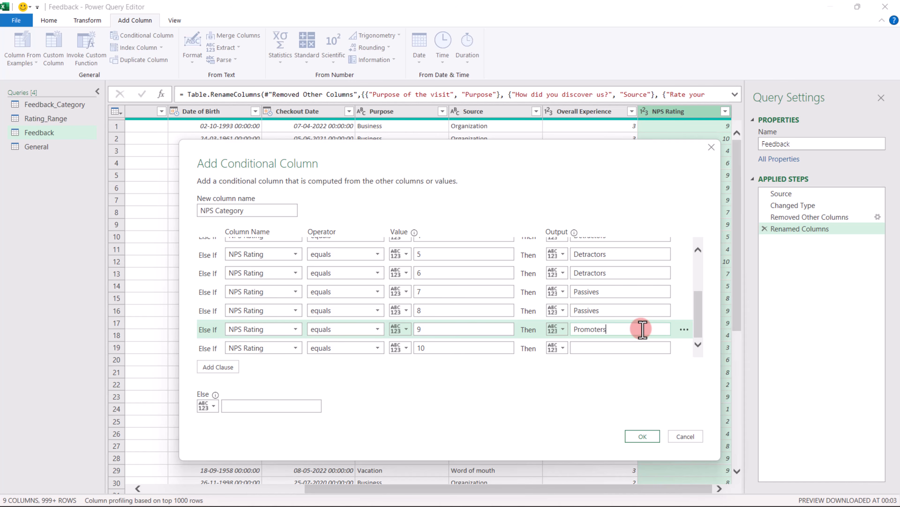
{"action": "left_click_drag", "start_coordinate": [643, 329], "coordinate": [572, 329]}
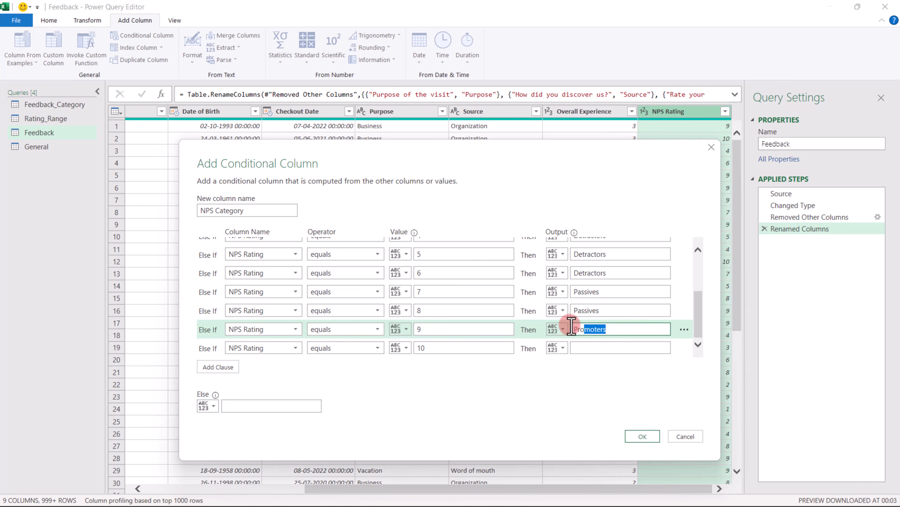
{"action": "left_click", "coordinate": [644, 347]}
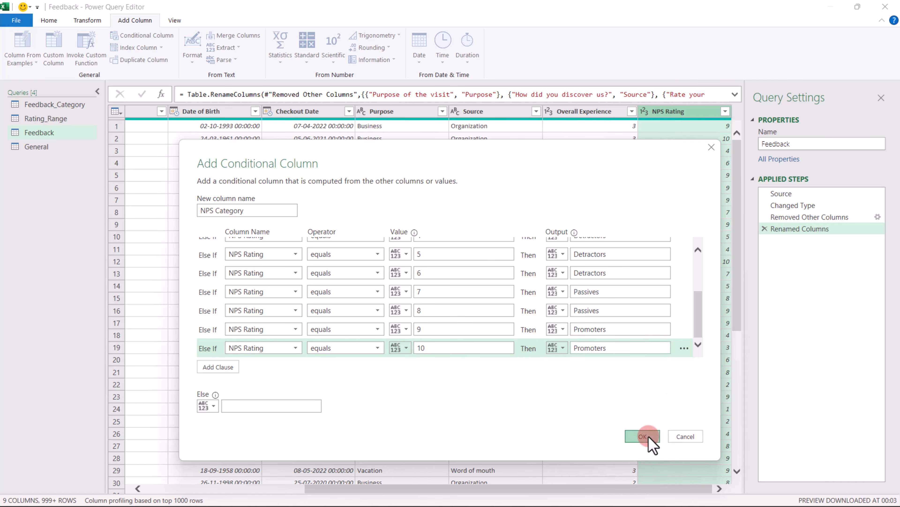
{"action": "left_click", "coordinate": [642, 436]}
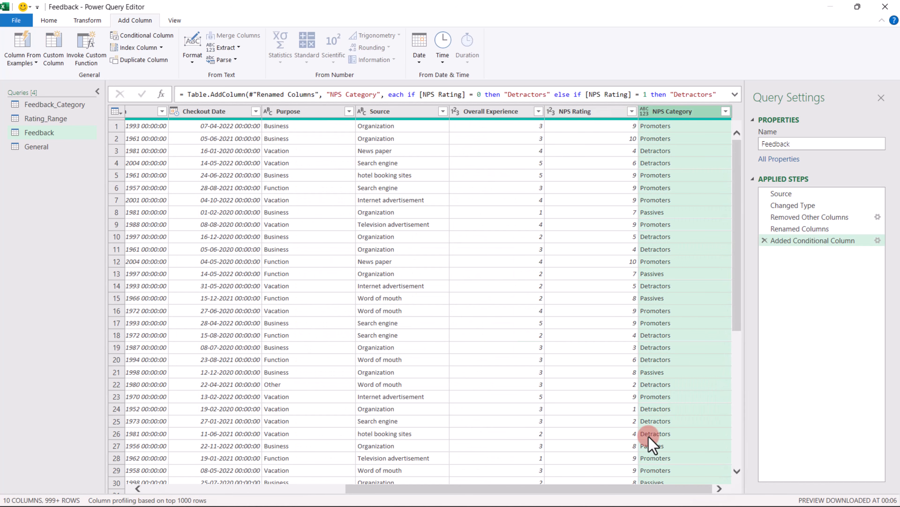
Step: In the General query, remove all columns except ID and the eight service rating columns from Staff attitude through Gym
{"action": "left_click", "coordinate": [33, 145]}
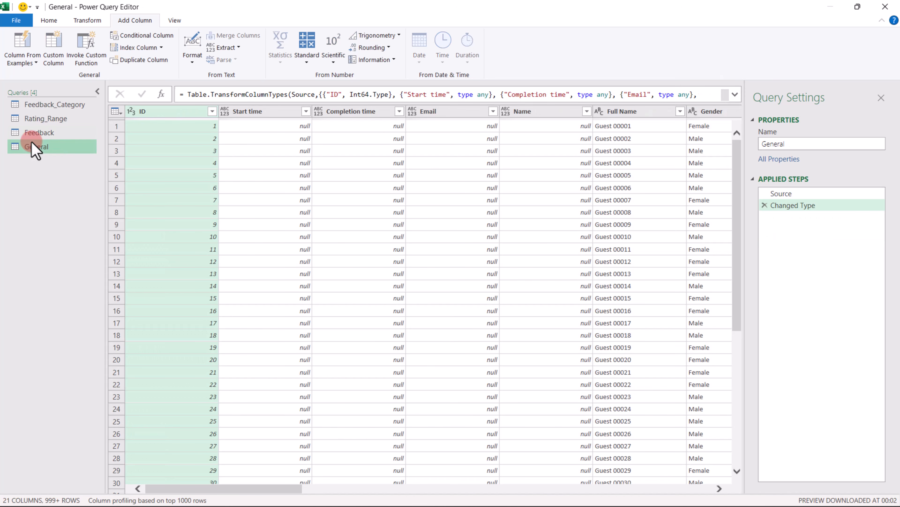
{"action": "left_click_drag", "start_coordinate": [289, 490], "coordinate": [634, 494]}
{"action": "left_click", "coordinate": [266, 113]}
{"action": "left_click", "coordinate": [362, 113], "text": "ctrl"}
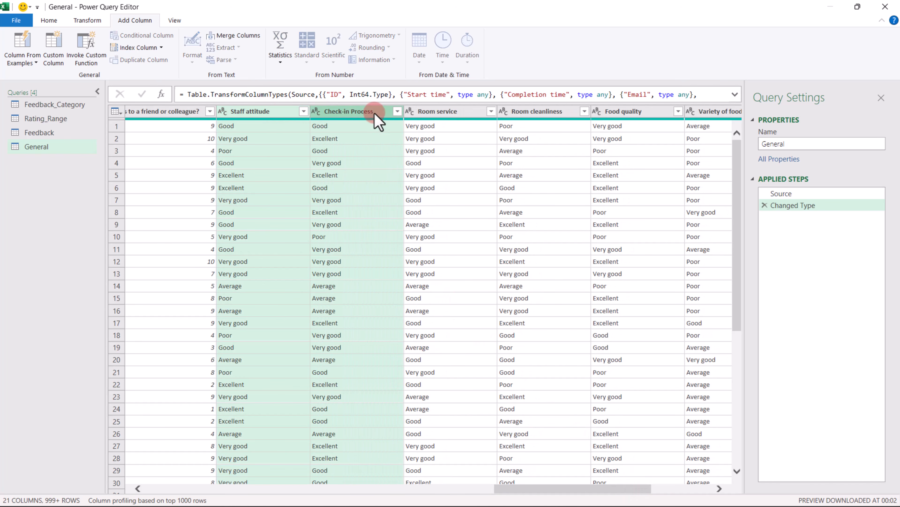
{"action": "left_click", "coordinate": [434, 113], "text": "ctrl"}
{"action": "left_click", "coordinate": [532, 113], "text": "ctrl"}
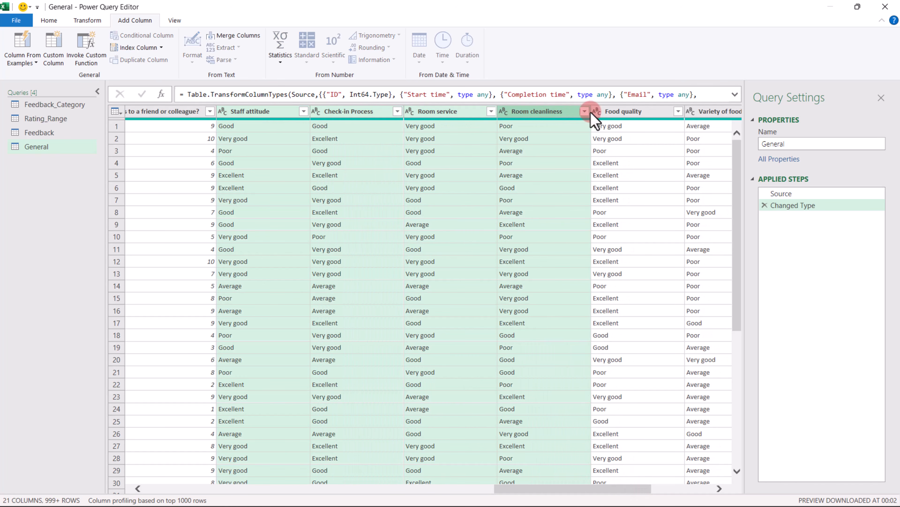
{"action": "left_click", "coordinate": [635, 112], "text": "ctrl"}
{"action": "left_click", "coordinate": [704, 113], "text": "ctrl"}
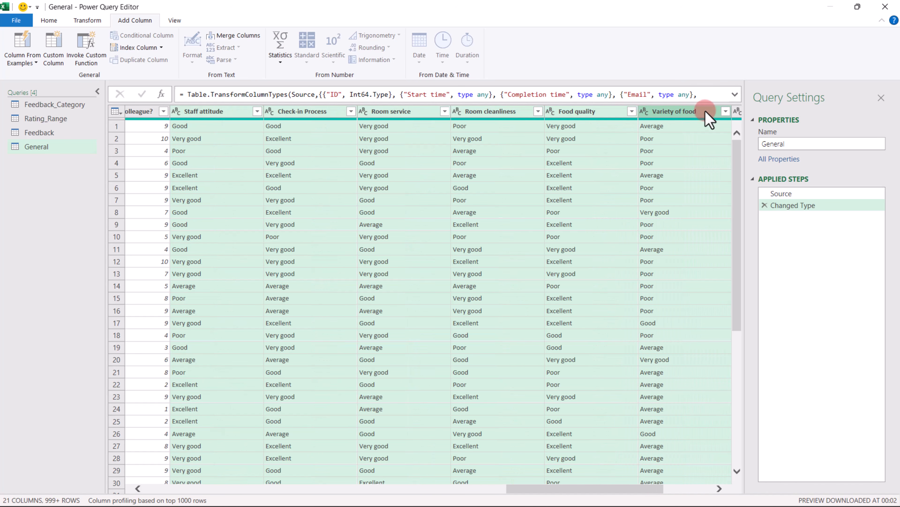
{"action": "left_click_drag", "start_coordinate": [527, 491], "coordinate": [657, 489]}
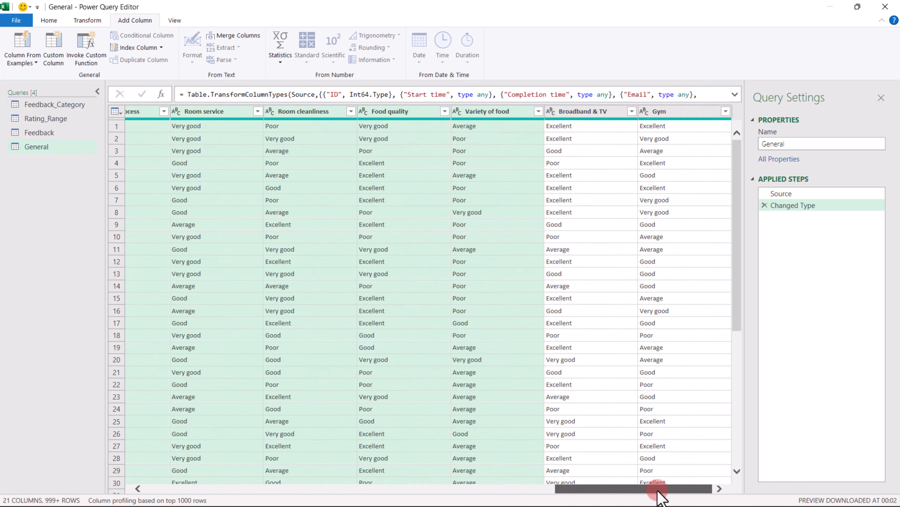
{"action": "left_click", "coordinate": [591, 113], "text": "ctrl"}
{"action": "left_click", "coordinate": [663, 113], "text": "ctrl"}
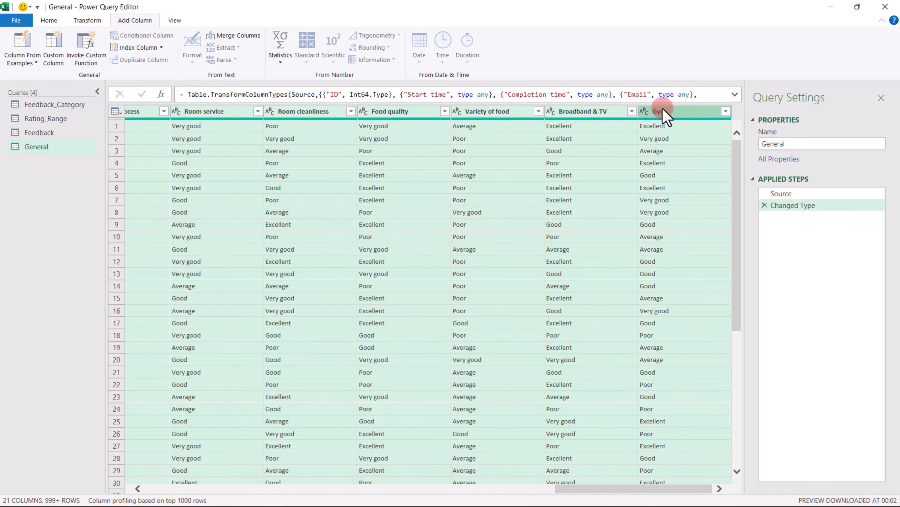
{"action": "right_click", "coordinate": [665, 110]}
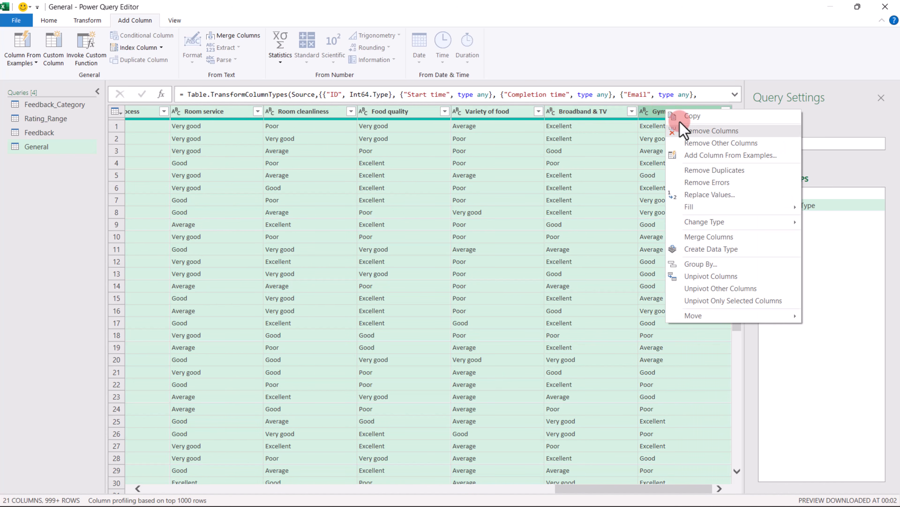
{"action": "left_click", "coordinate": [706, 144]}
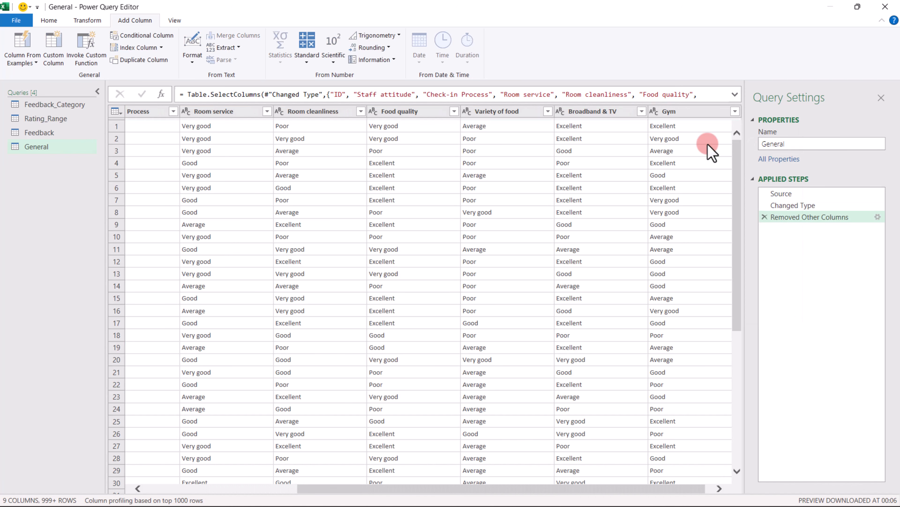
Step: Unpivot all columns of the General query other than ID
{"action": "left_click_drag", "start_coordinate": [557, 489], "coordinate": [355, 491]}
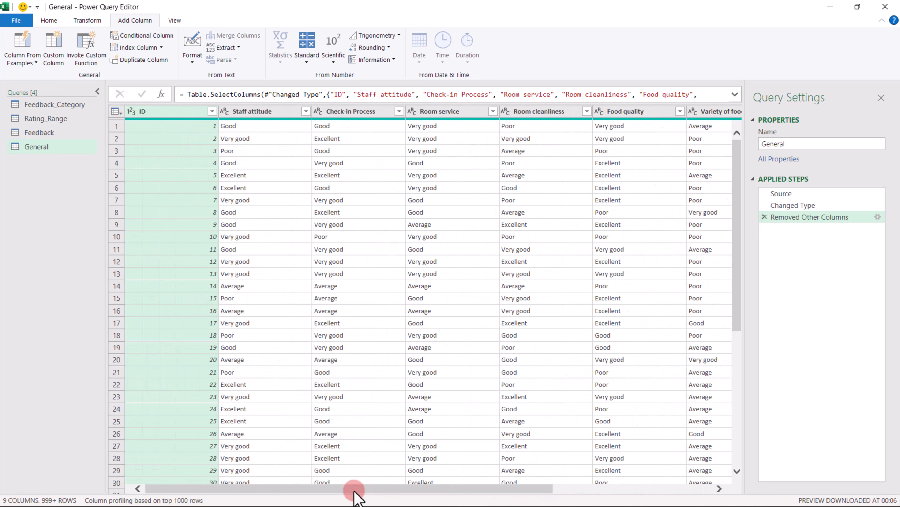
{"action": "right_click", "coordinate": [173, 112]}
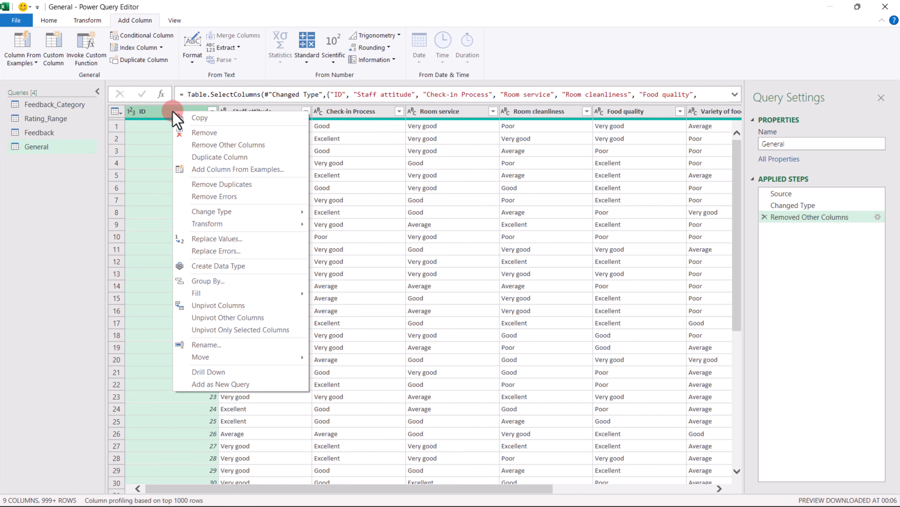
{"action": "left_click", "coordinate": [229, 318]}
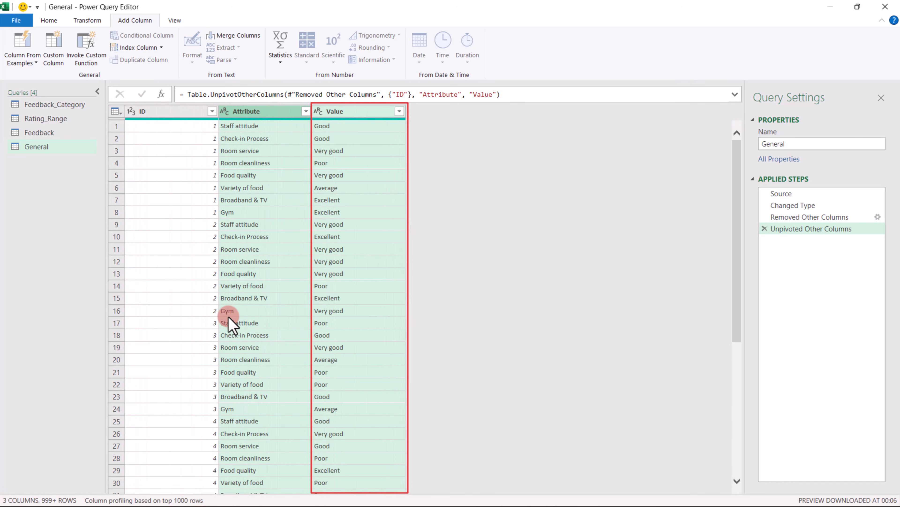
Step: Merge the General query with Feedback_Category, matching Attribute to Feedback with a Left Outer join
{"action": "left_click", "coordinate": [49, 21]}
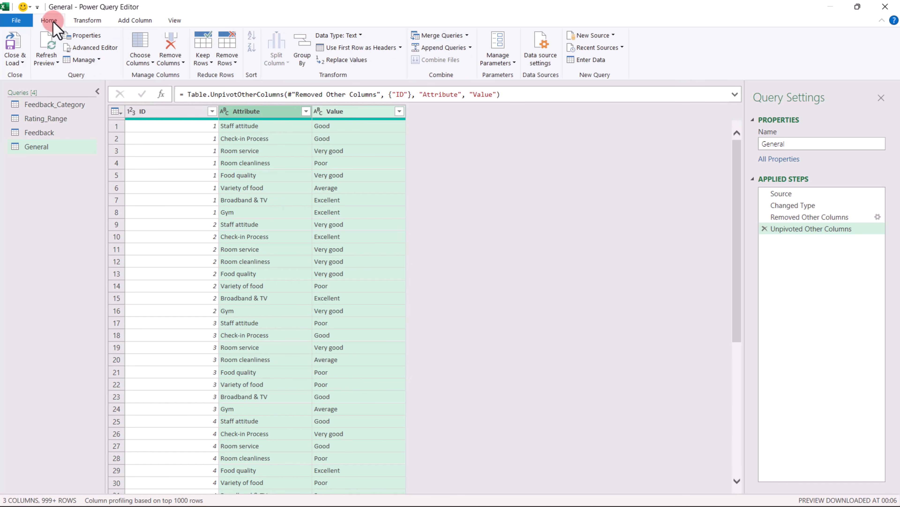
{"action": "left_click", "coordinate": [437, 37]}
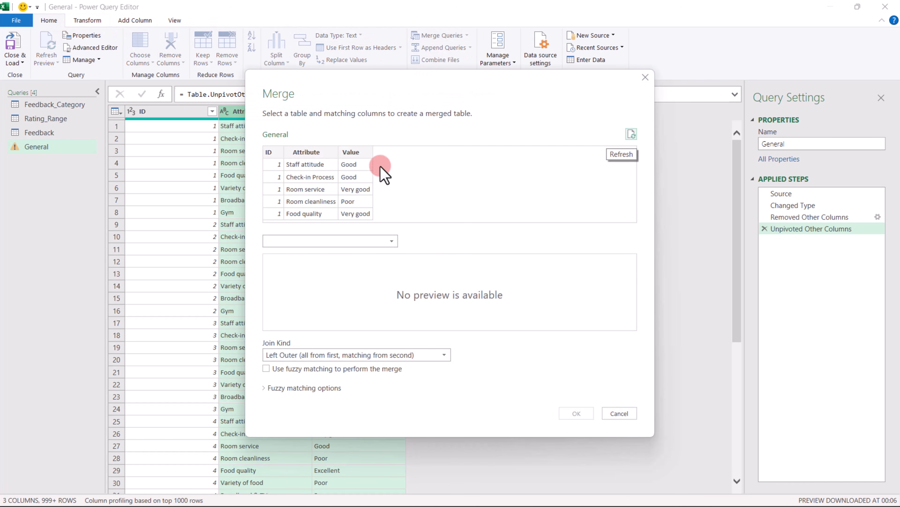
{"action": "left_click", "coordinate": [352, 241]}
{"action": "left_click", "coordinate": [327, 274]}
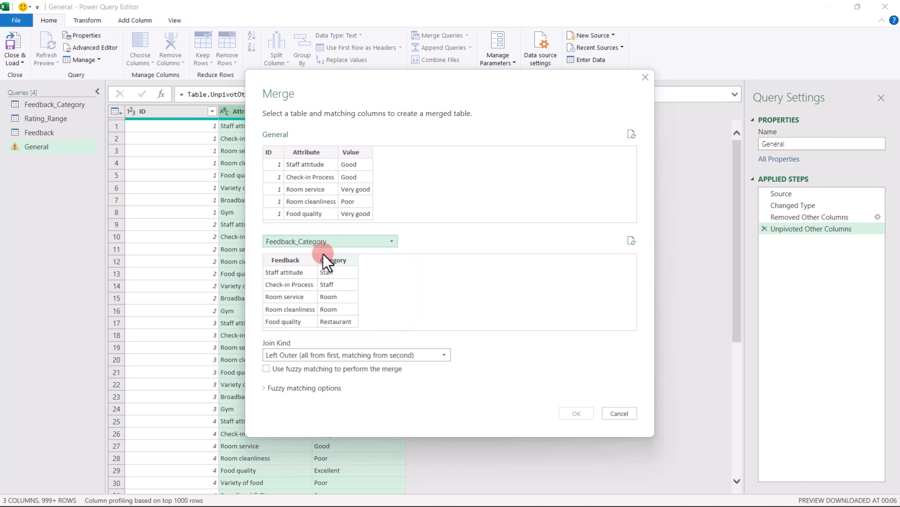
{"action": "left_click", "coordinate": [309, 151]}
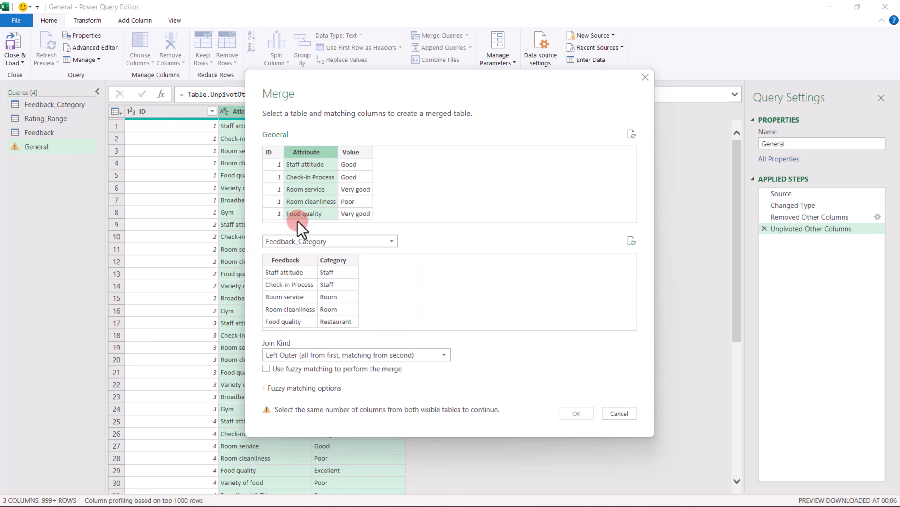
{"action": "left_click", "coordinate": [290, 261]}
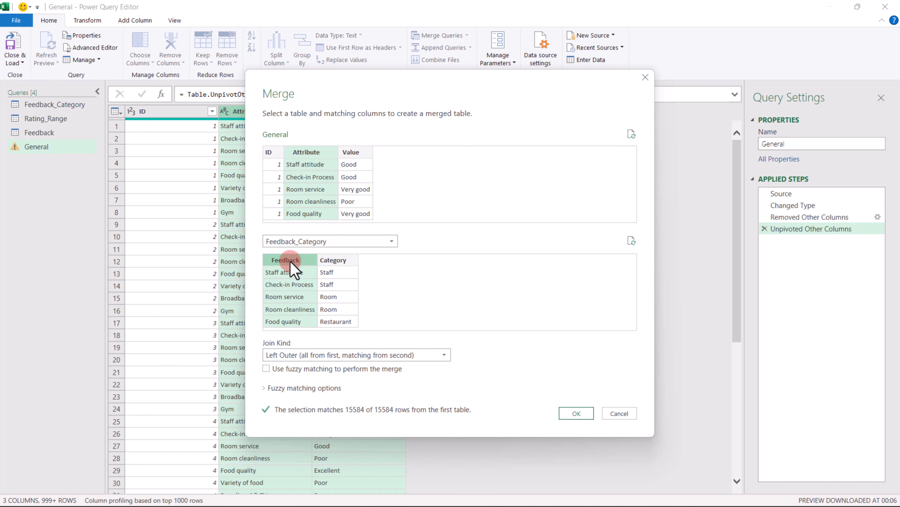
{"action": "left_click", "coordinate": [577, 413]}
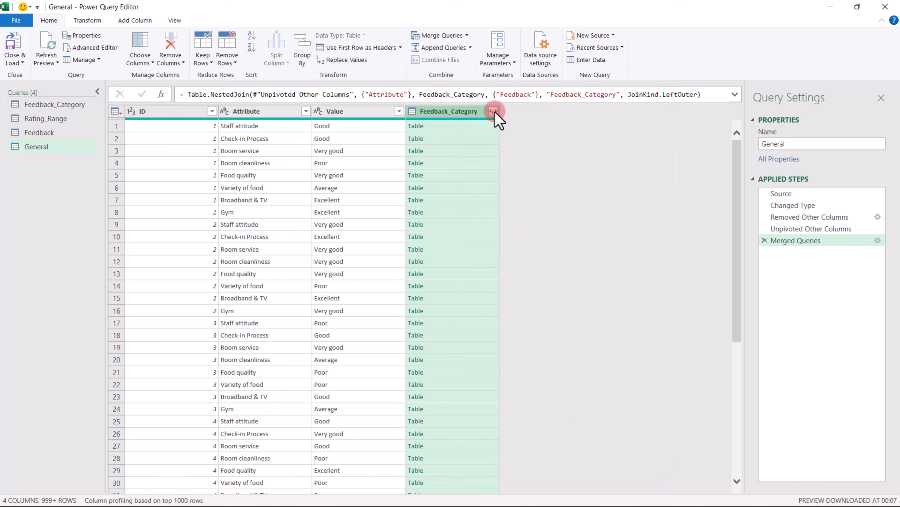
Step: Expand the merged Feedback_Category column to include only its Category field
{"action": "left_click", "coordinate": [493, 111]}
{"action": "left_click", "coordinate": [322, 171]}
{"action": "left_click", "coordinate": [420, 241]}
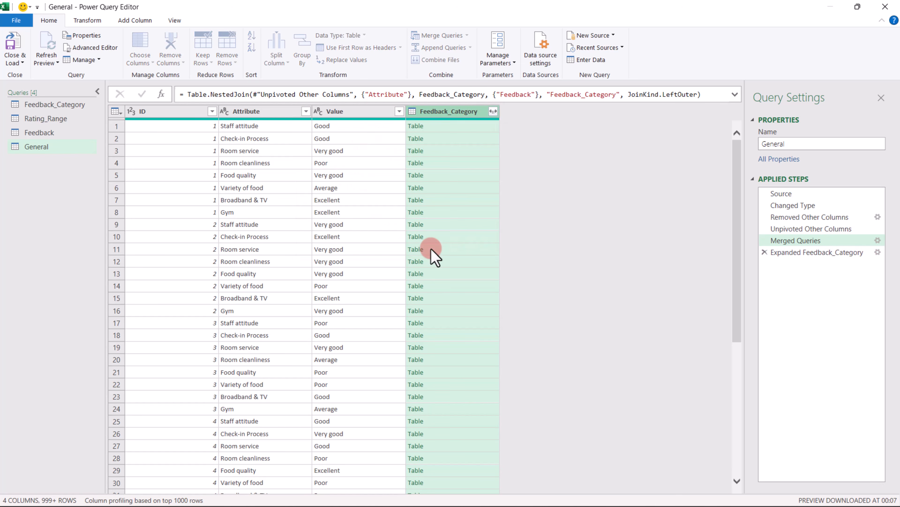
Step: Merge the General query with Rating_Range, matching Value to Remark with a Left Outer join
{"action": "left_click", "coordinate": [426, 35]}
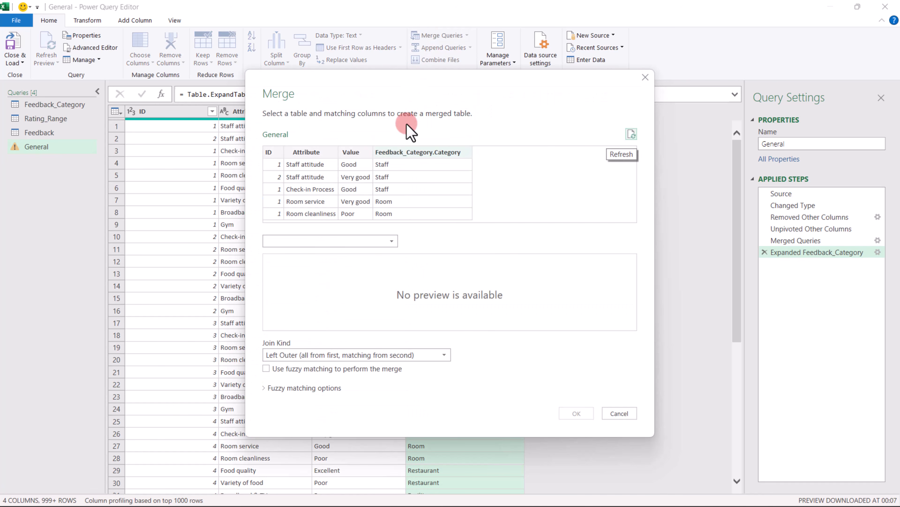
{"action": "left_click", "coordinate": [385, 240]}
{"action": "left_click", "coordinate": [344, 291]}
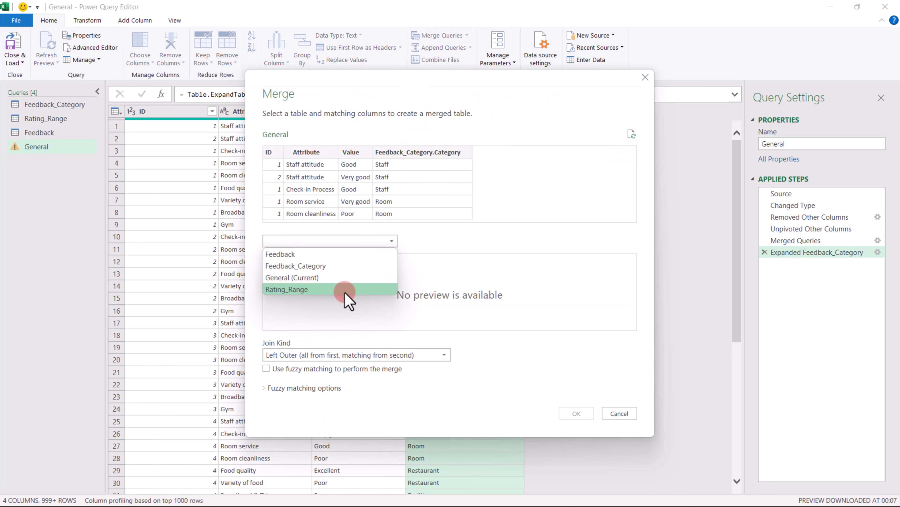
{"action": "left_click", "coordinate": [351, 152]}
{"action": "left_click", "coordinate": [283, 259]}
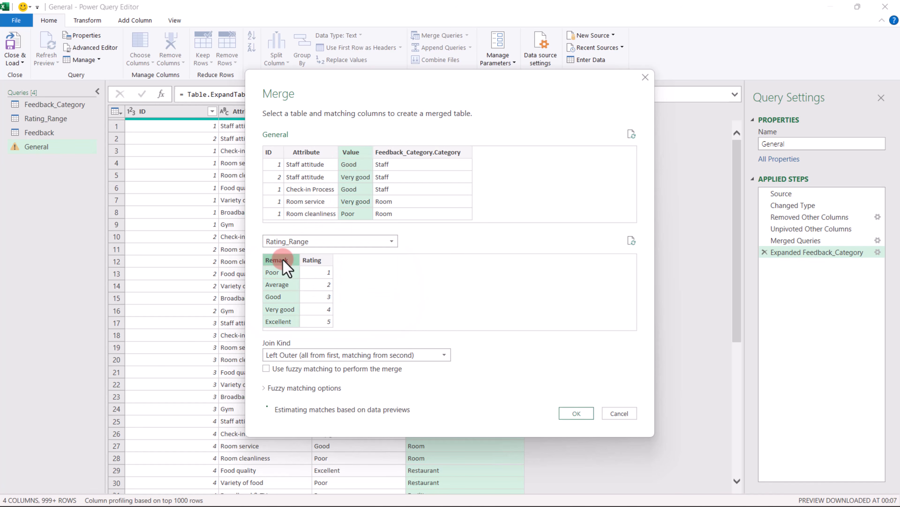
{"action": "left_click", "coordinate": [575, 413]}
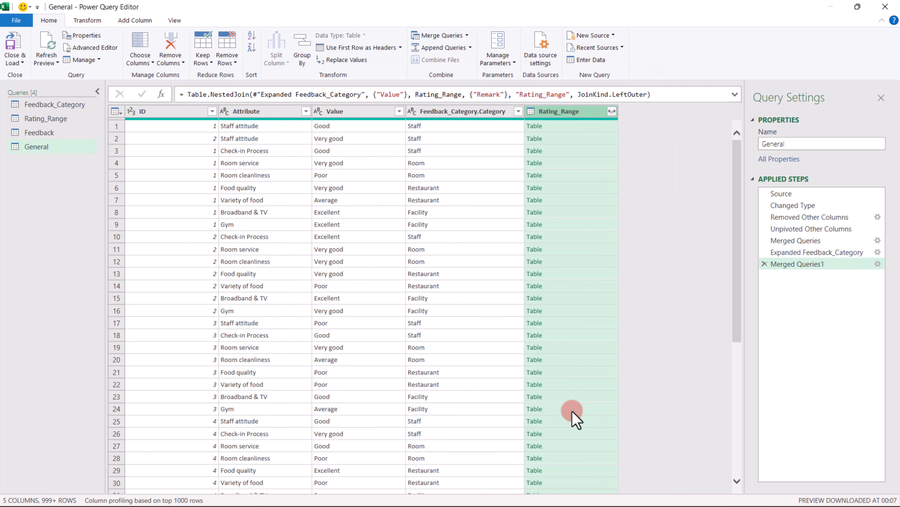
Step: Expand the merged Rating_Range column to include only its Rating field
{"action": "left_click", "coordinate": [612, 111]}
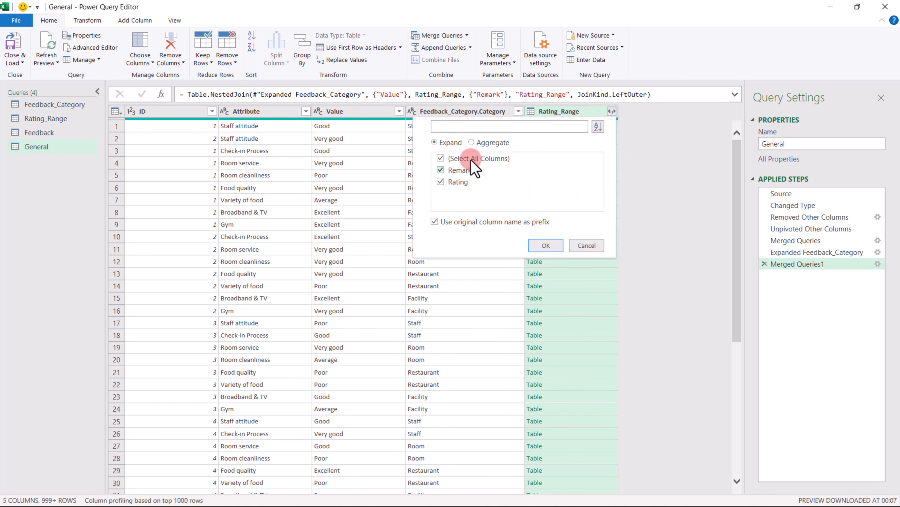
{"action": "left_click", "coordinate": [546, 245]}
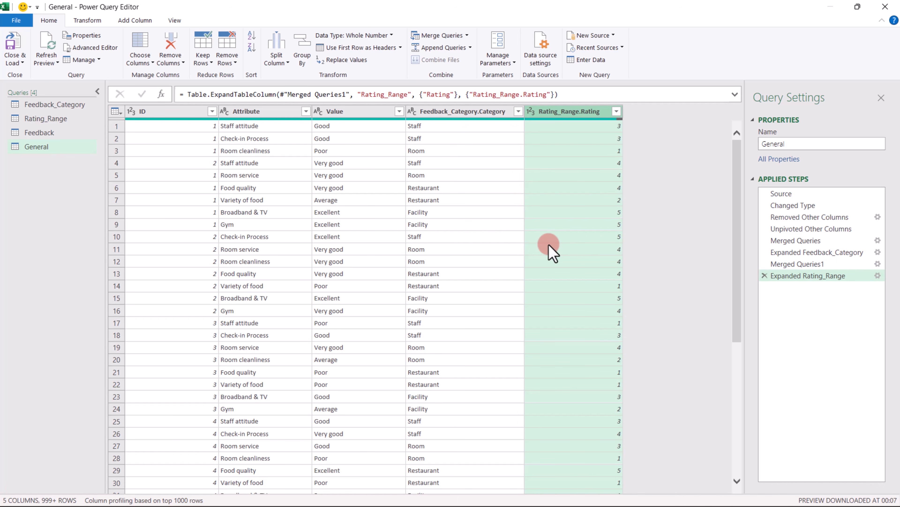
Step: Rename the Attribute column to Feedback and the Value column to Rating in the General query
{"action": "double_click", "coordinate": [249, 111]}
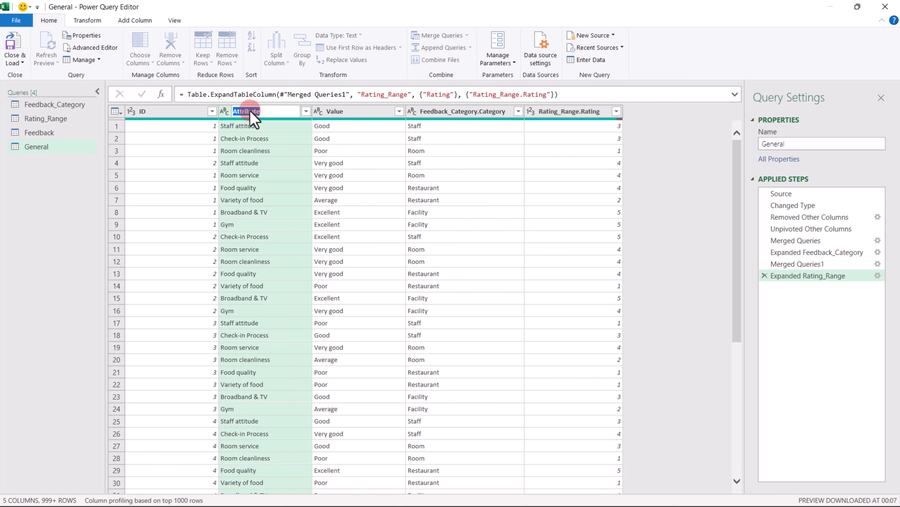
{"action": "type", "text": "Feedback"}
{"action": "key", "text": "Return"}
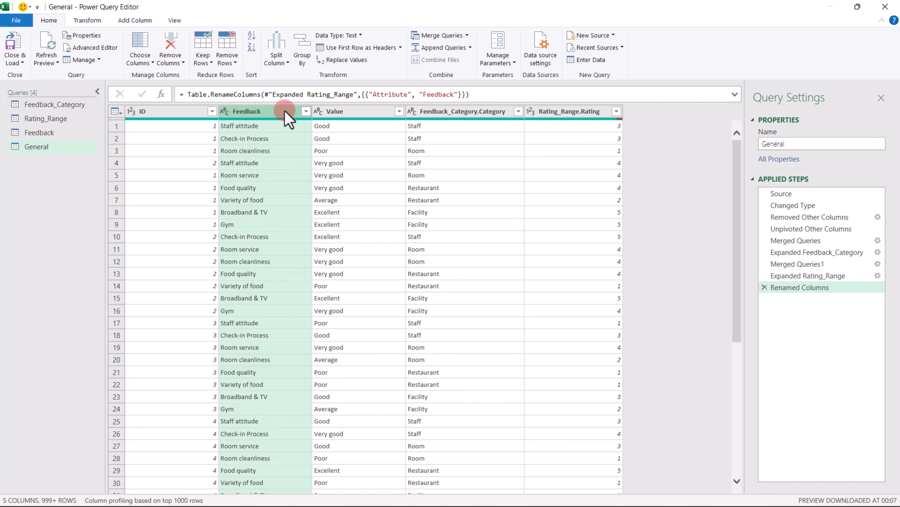
{"action": "double_click", "coordinate": [345, 112]}
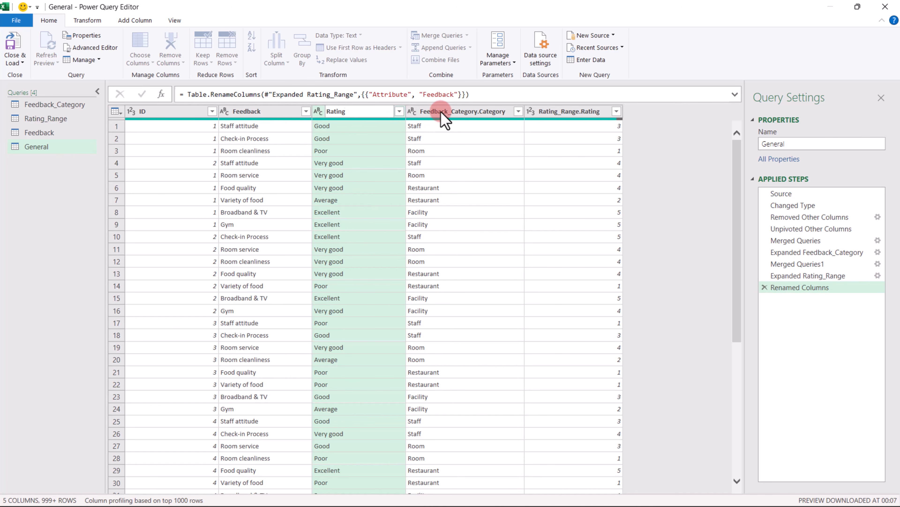
{"action": "key", "text": "Return"}
Step: Shorten the expanded column names Feedback_Category.Category to Feedback_Category and Rating_Range.Rating to Rating_Range
{"action": "double_click", "coordinate": [504, 112]}
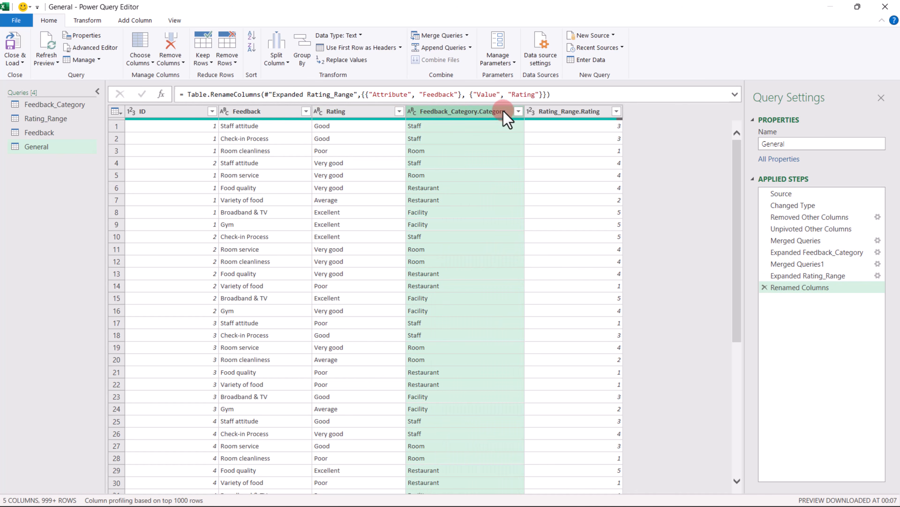
{"action": "left_click", "coordinate": [508, 113]}
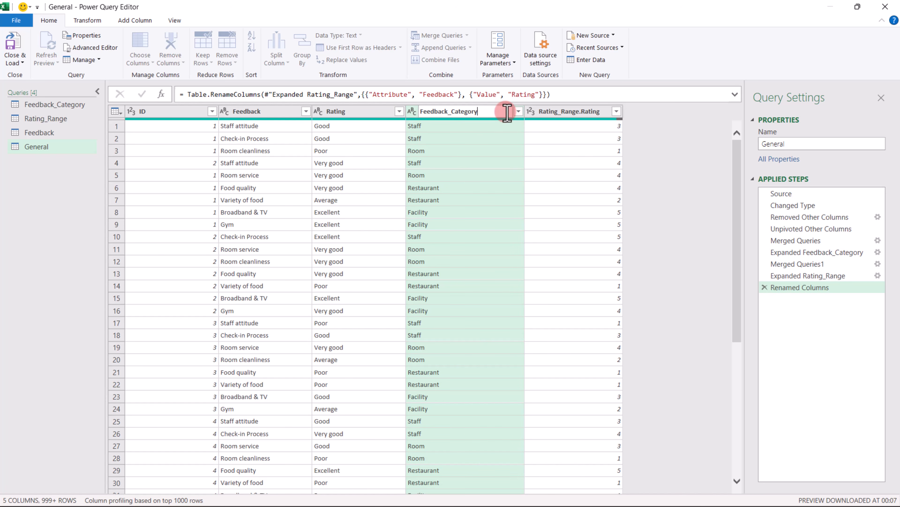
{"action": "key", "text": "Return"}
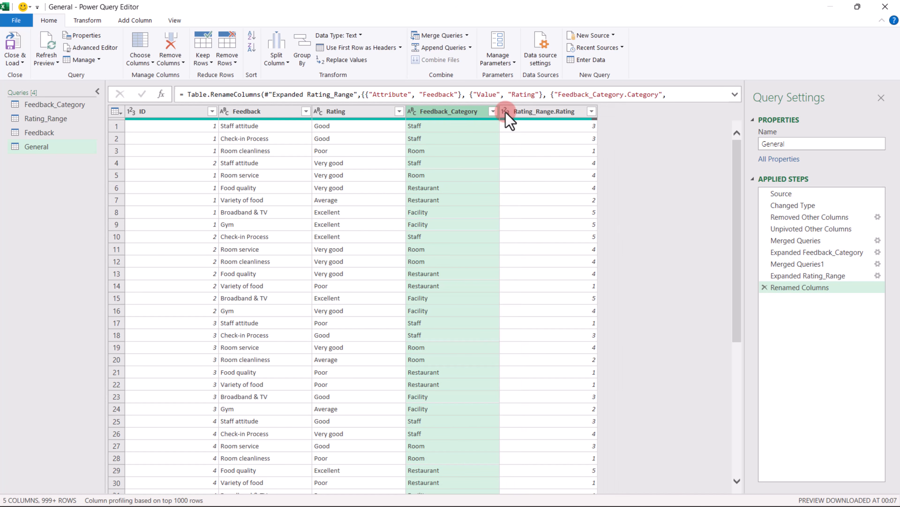
{"action": "double_click", "coordinate": [578, 113]}
{"action": "left_click", "coordinate": [578, 113]}
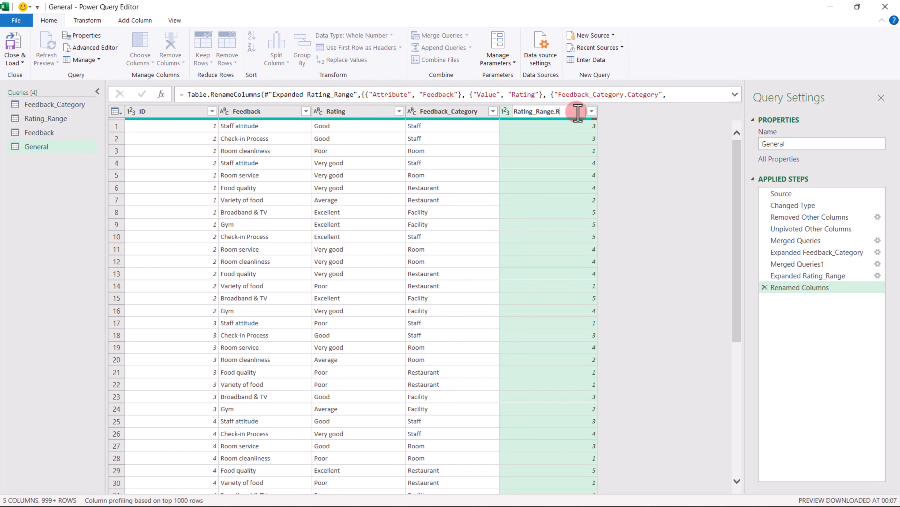
{"action": "key", "text": "Return"}
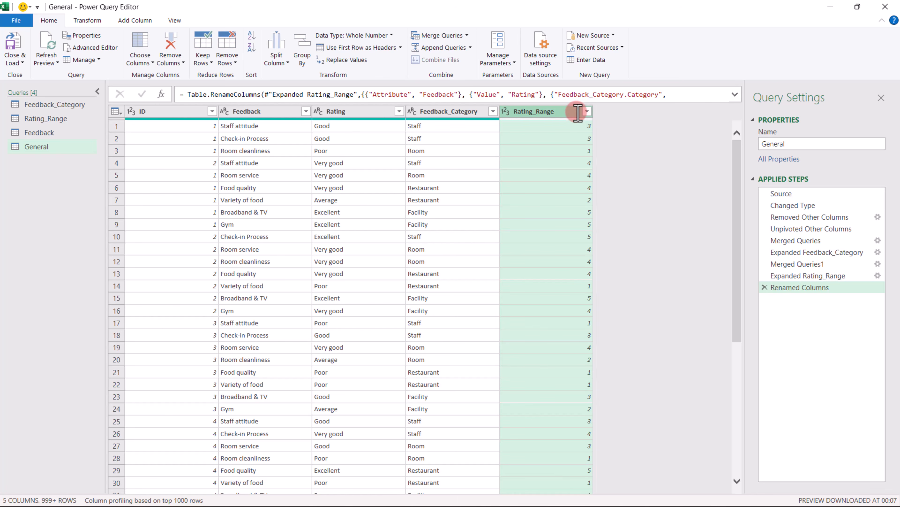
Step: Close the query editor and load the new queries as connection only, adding them to the Data Model
{"action": "left_click", "coordinate": [22, 63]}
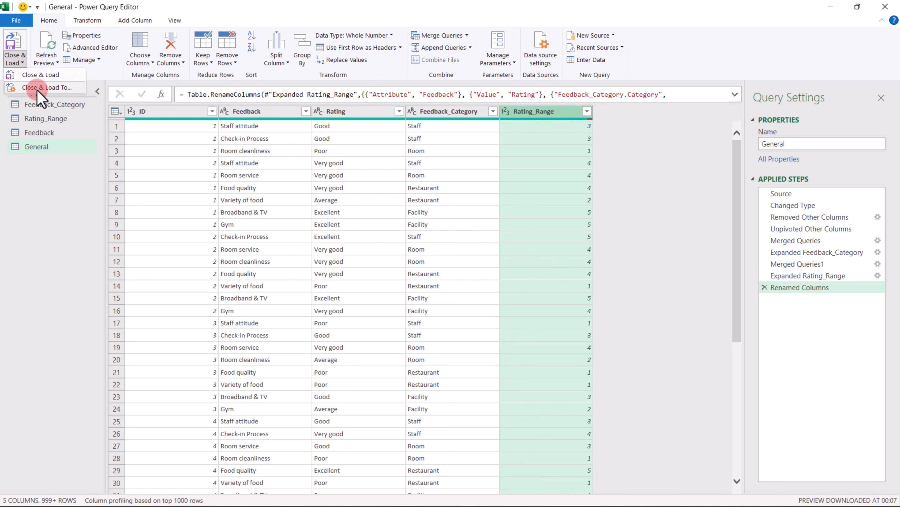
{"action": "left_click", "coordinate": [37, 89]}
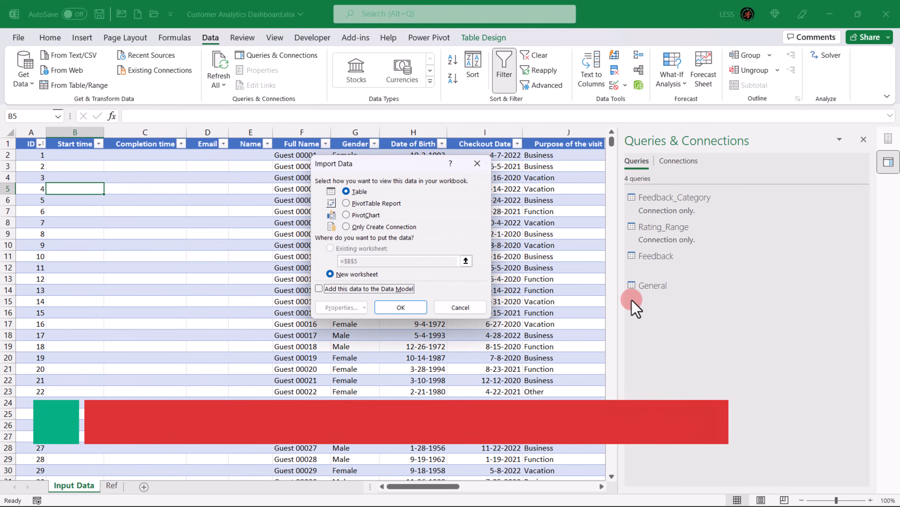
{"action": "left_click", "coordinate": [319, 288]}
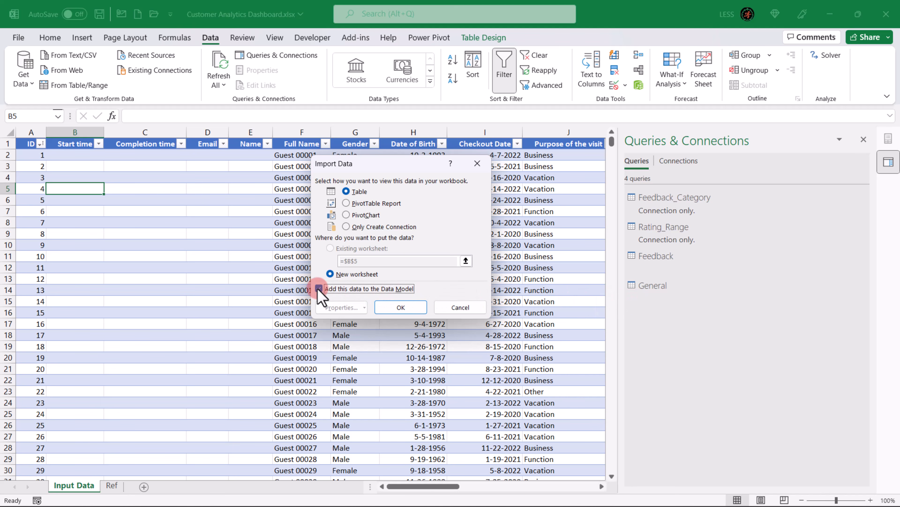
{"action": "left_click", "coordinate": [346, 227]}
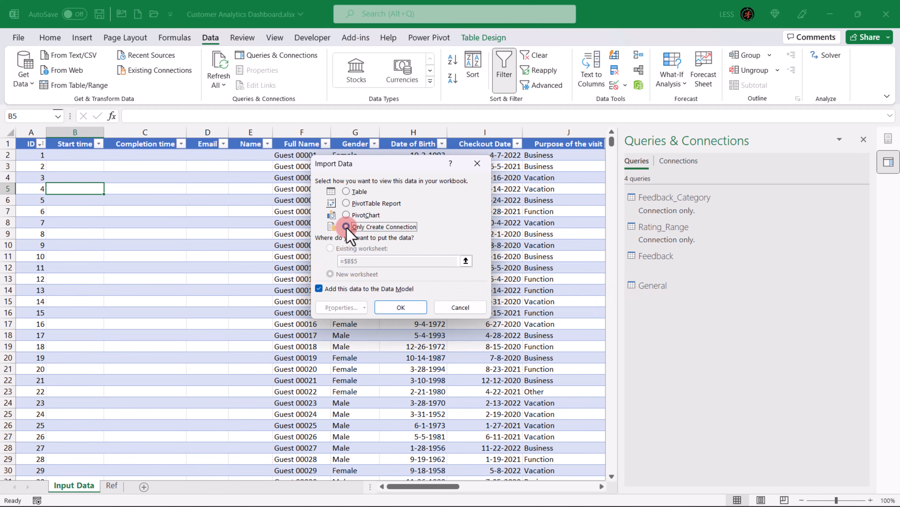
{"action": "left_click", "coordinate": [412, 306]}
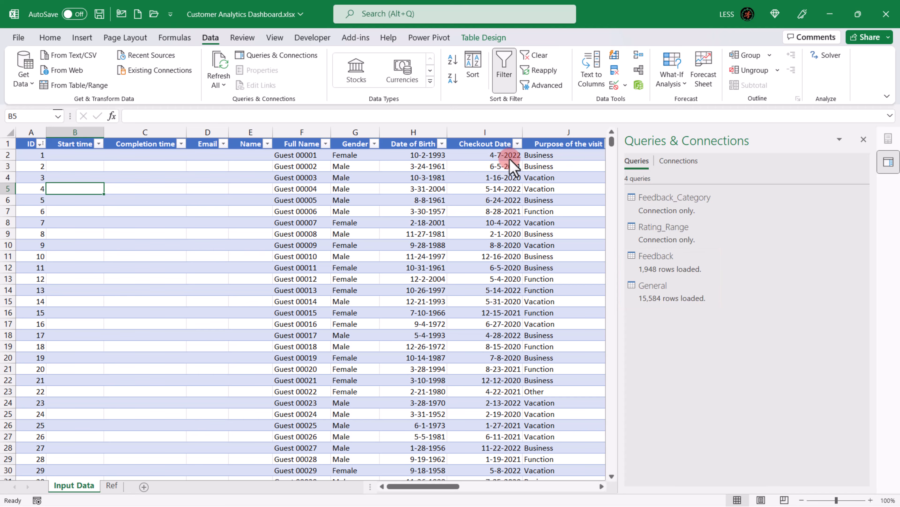
Step: Relate the Feedback table's ID to the General table's ID in the Power Pivot diagram, then return to the workbook
{"action": "left_click", "coordinate": [638, 85]}
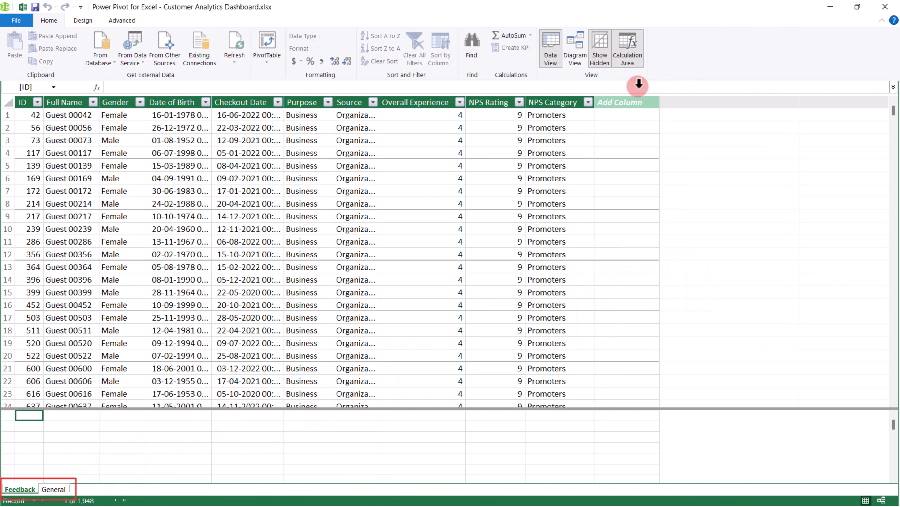
{"action": "left_click", "coordinate": [55, 489]}
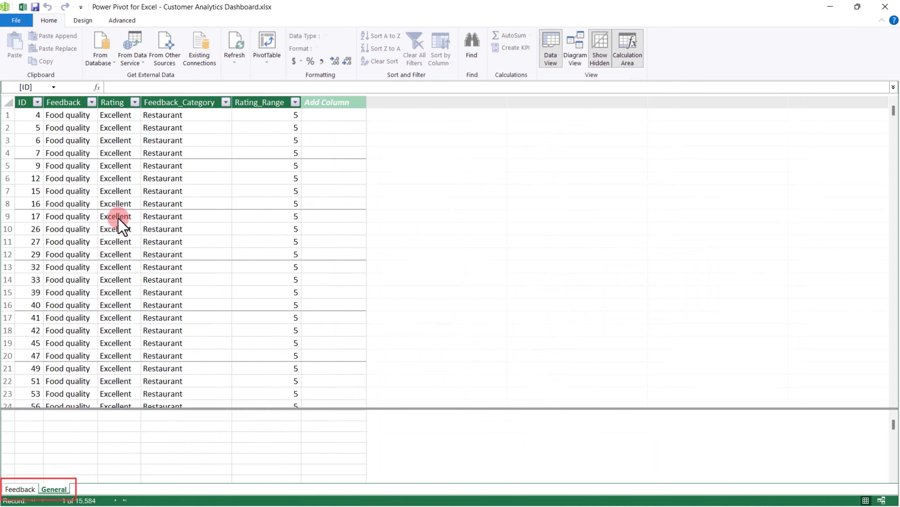
{"action": "left_click", "coordinate": [881, 501]}
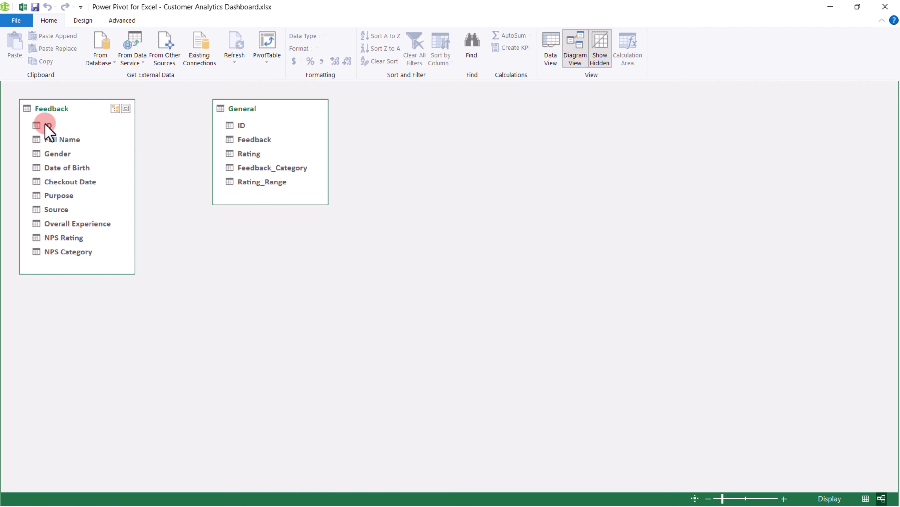
{"action": "left_click_drag", "start_coordinate": [44, 124], "coordinate": [247, 126]}
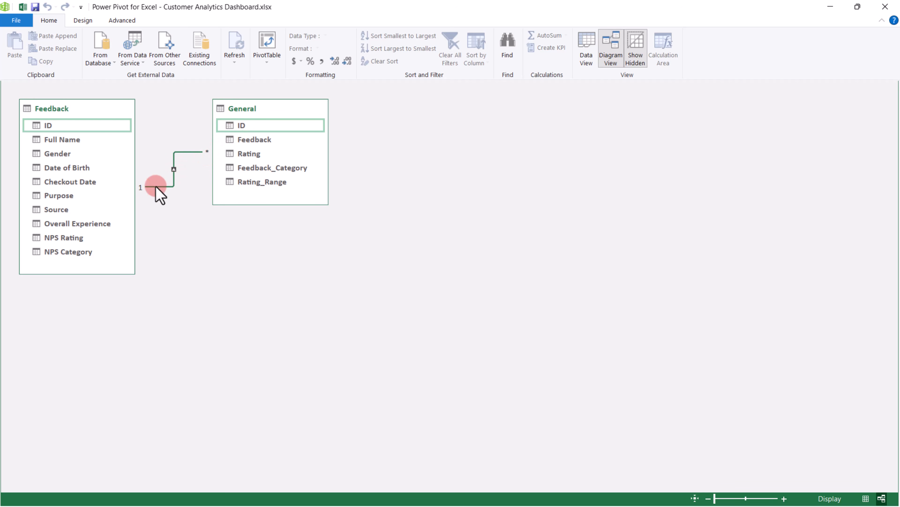
{"action": "left_click", "coordinate": [887, 7]}
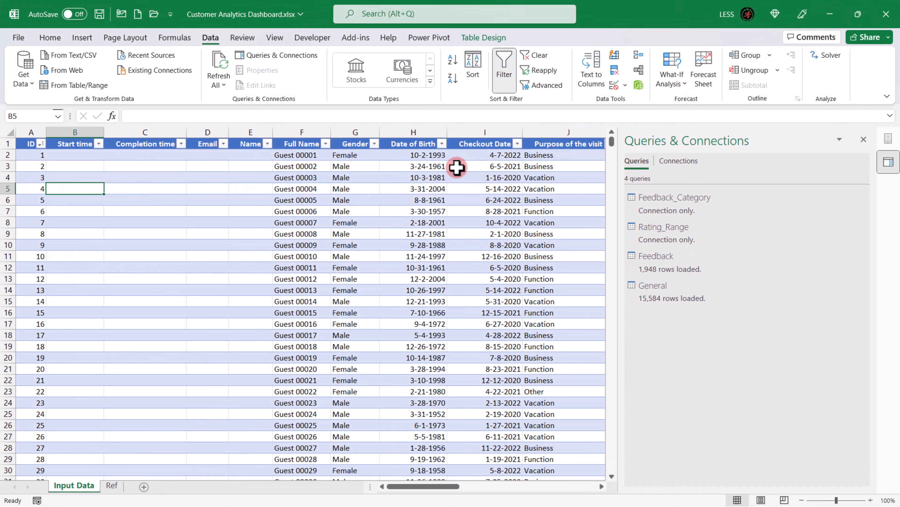
Step: Close the queries pane and add a worksheet named Analysis, placed before Input Data
{"action": "left_click", "coordinate": [422, 177]}
{"action": "left_click", "coordinate": [865, 139]}
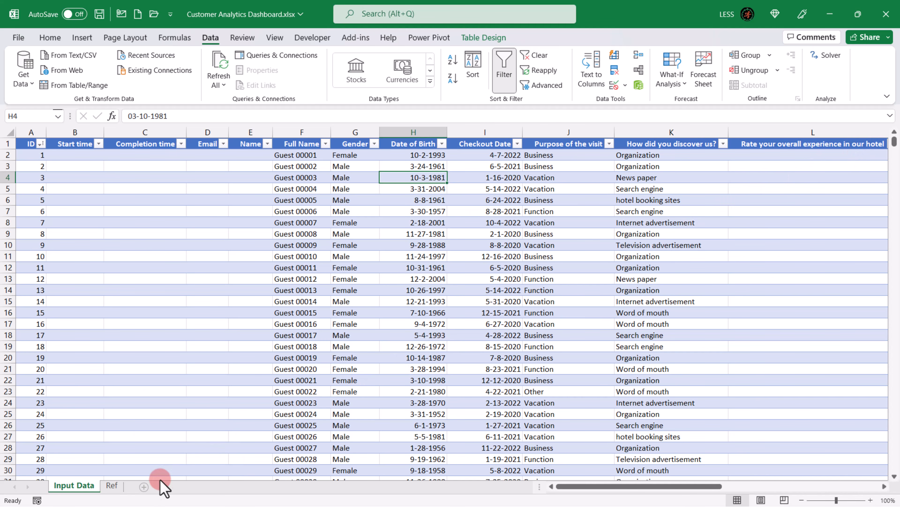
{"action": "left_click", "coordinate": [144, 487]}
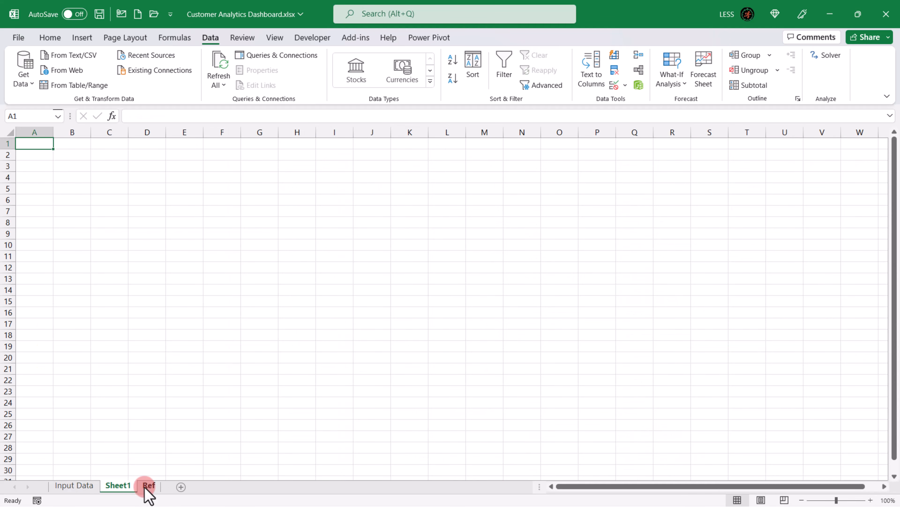
{"action": "double_click", "coordinate": [119, 486]}
{"action": "type", "text": "A"}
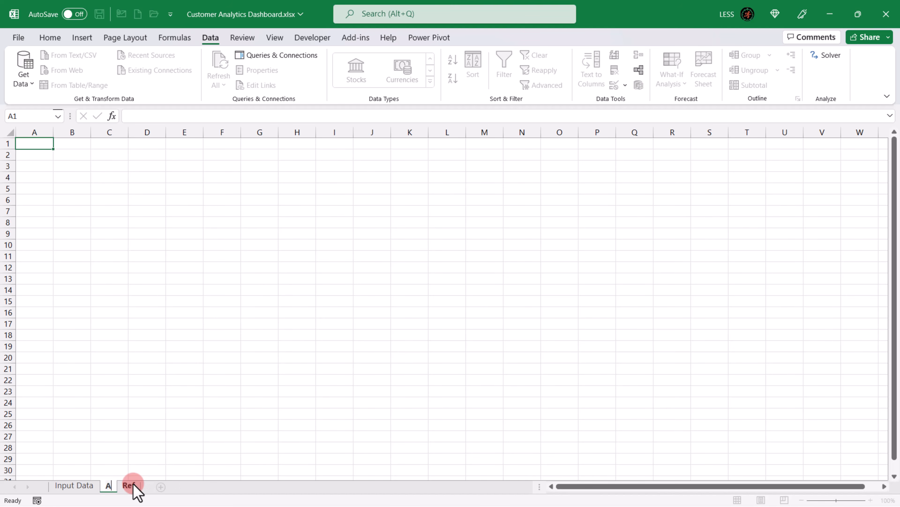
{"action": "type", "text": "nalysis"}
{"action": "key", "text": "Return"}
{"action": "left_click_drag", "start_coordinate": [135, 492], "coordinate": [73, 486]}
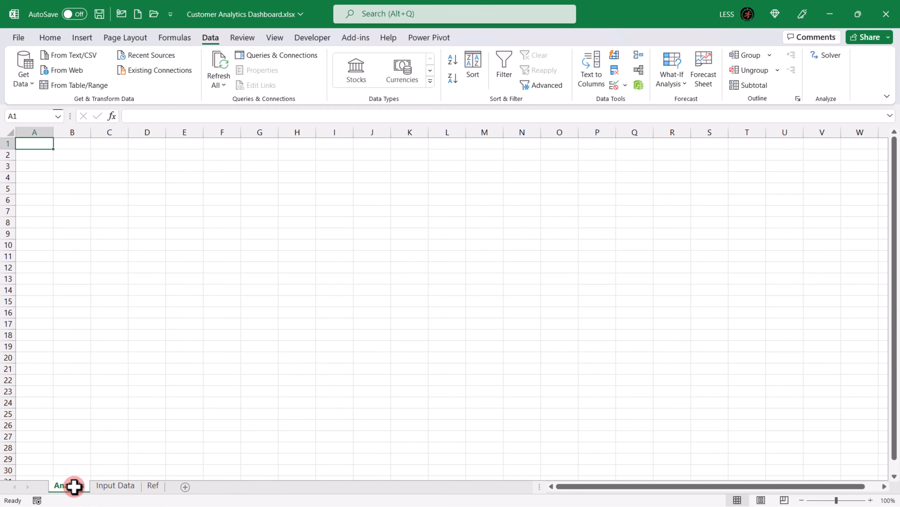
Step: Insert a PivotTable from the Data Model at cell A1 of the Analysis sheet
{"action": "left_click", "coordinate": [78, 39]}
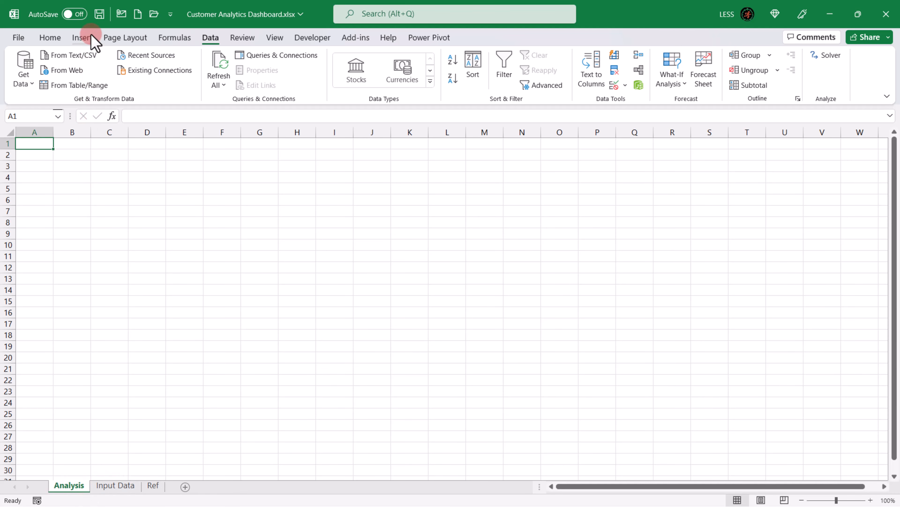
{"action": "left_click", "coordinate": [27, 82]}
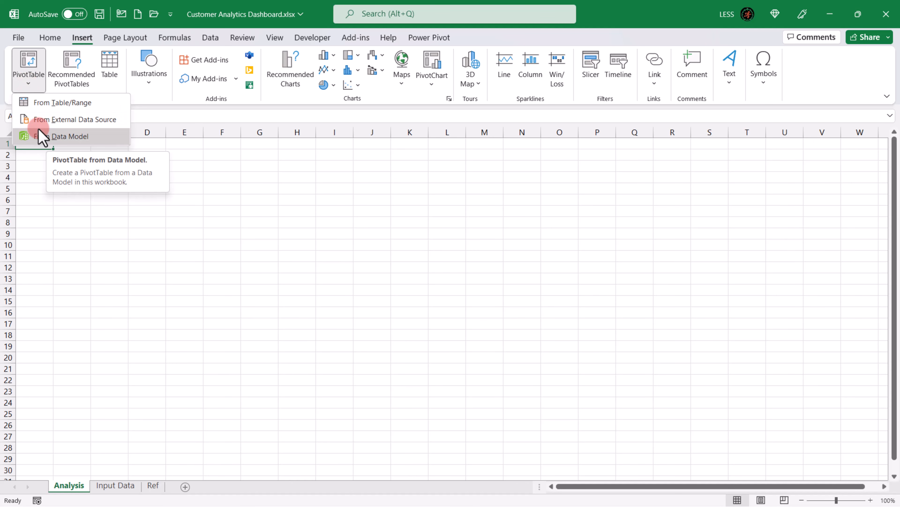
{"action": "left_click", "coordinate": [50, 138]}
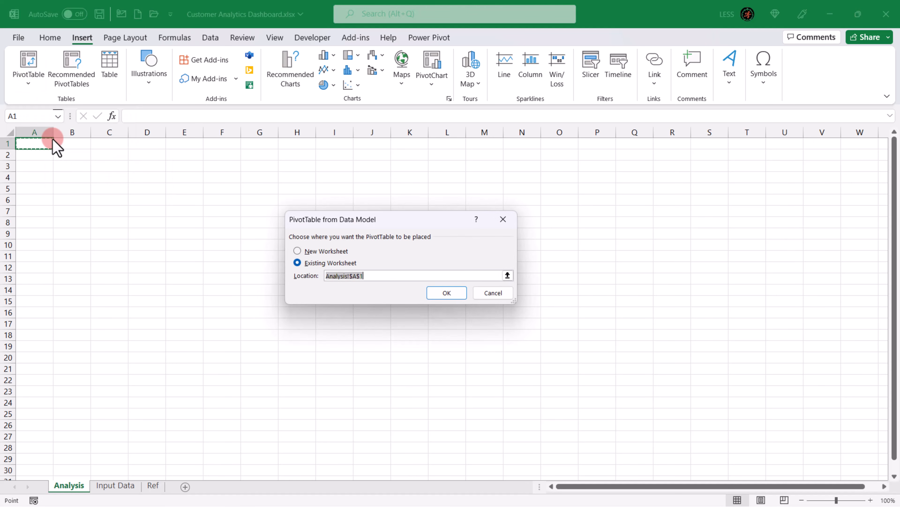
{"action": "left_click", "coordinate": [439, 291]}
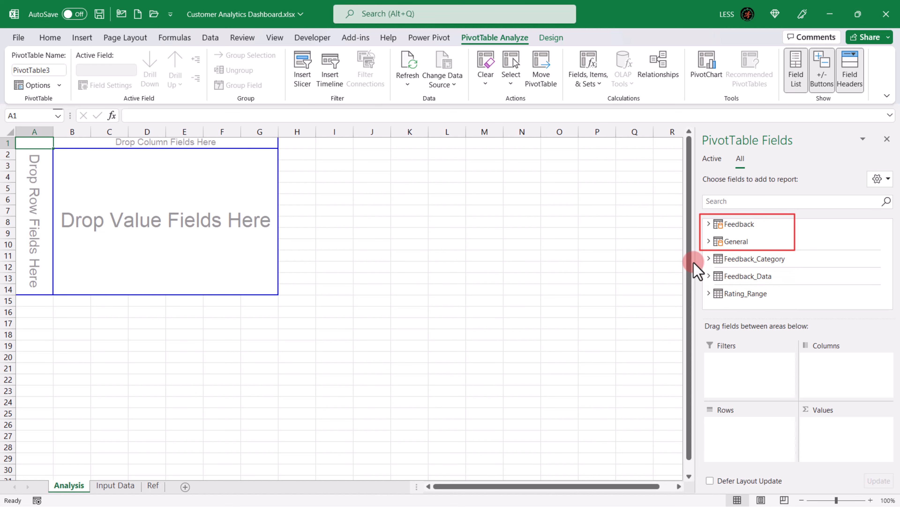
Step: Add Overall Experience from the Feedback table to the PivotTable values and summarize it by Average
{"action": "left_click", "coordinate": [708, 223]}
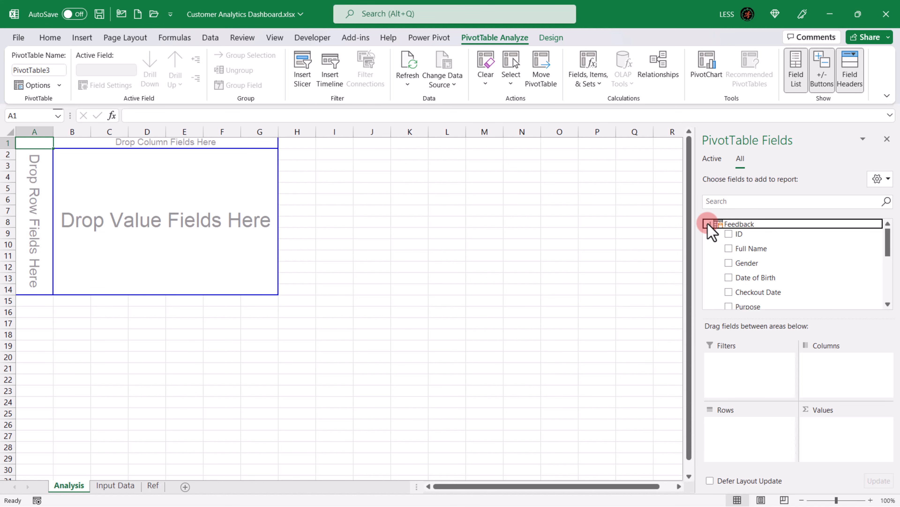
{"action": "scroll", "coordinate": [710, 234], "scroll_direction": "down", "scroll_amount": 2}
{"action": "left_click", "coordinate": [729, 279]}
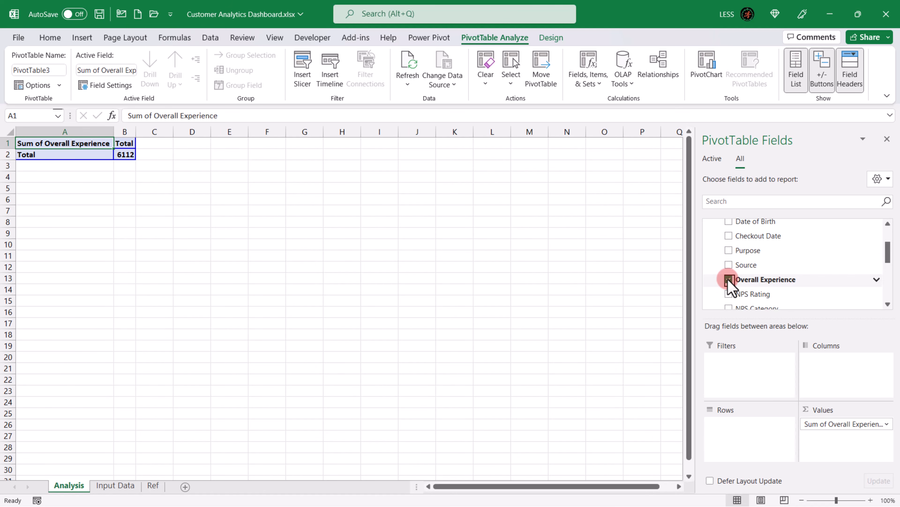
{"action": "left_click", "coordinate": [886, 424]}
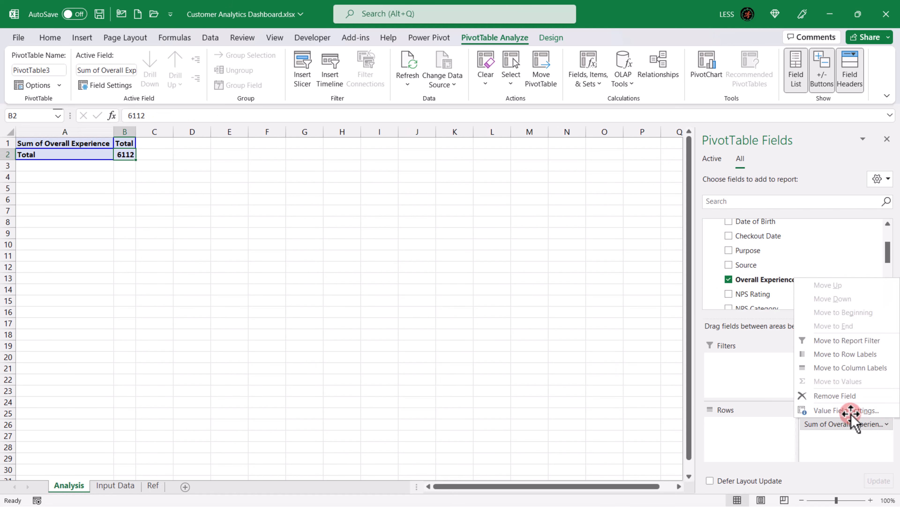
{"action": "left_click", "coordinate": [846, 410]}
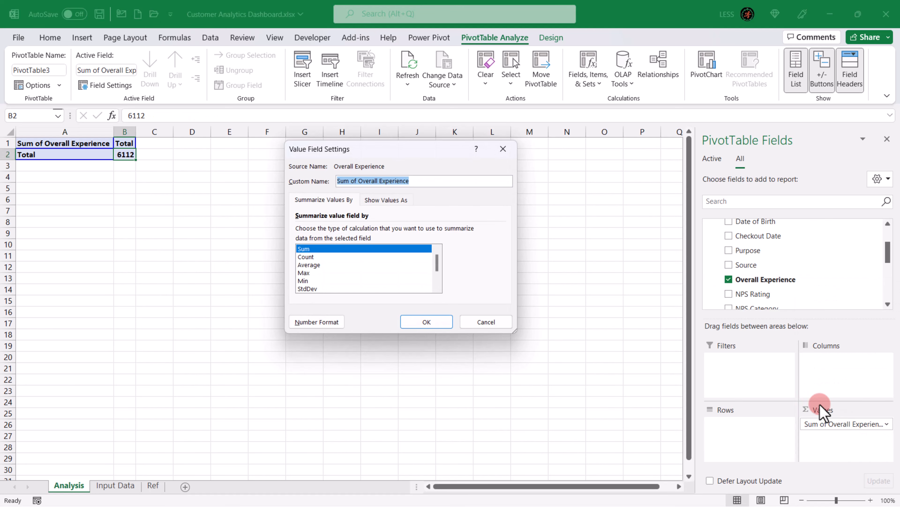
{"action": "left_click", "coordinate": [308, 265]}
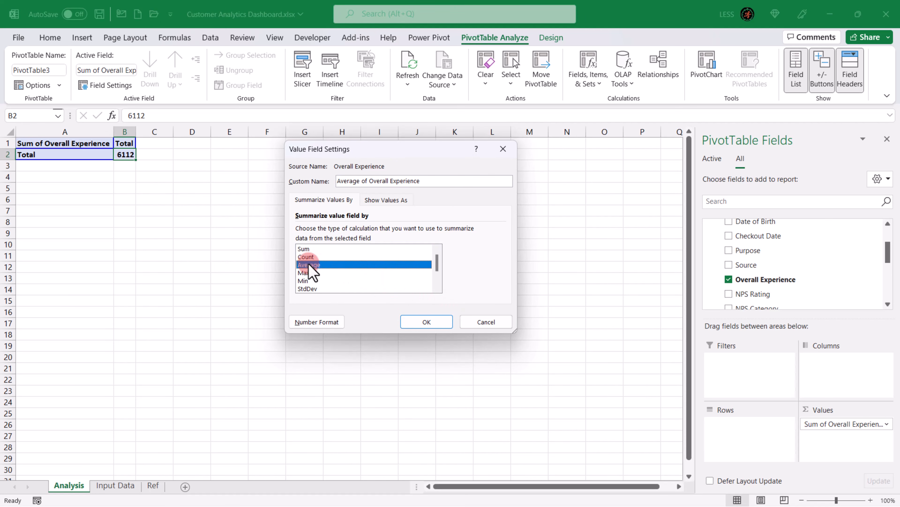
{"action": "left_click", "coordinate": [429, 322]}
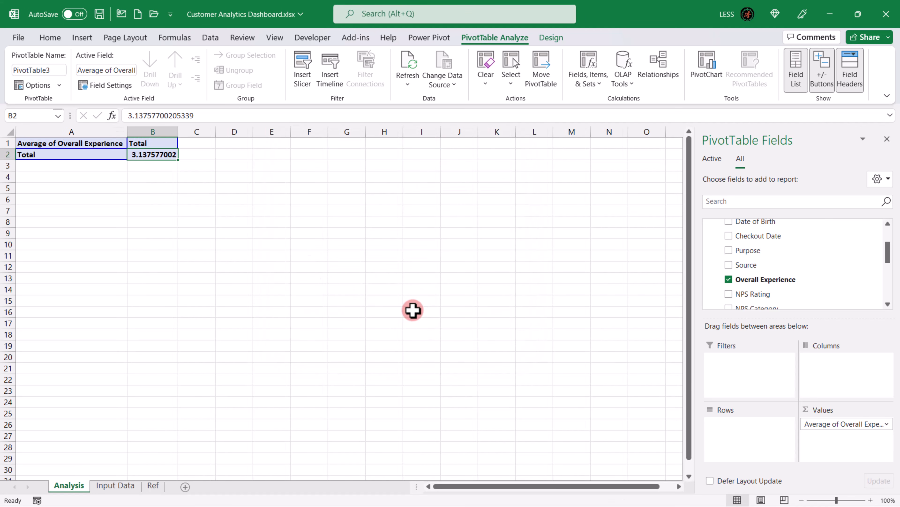
Step: Format the Average of Overall Experience values as Number with one decimal place and a thousands separator
{"action": "right_click", "coordinate": [152, 154]}
{"action": "left_click", "coordinate": [206, 363]}
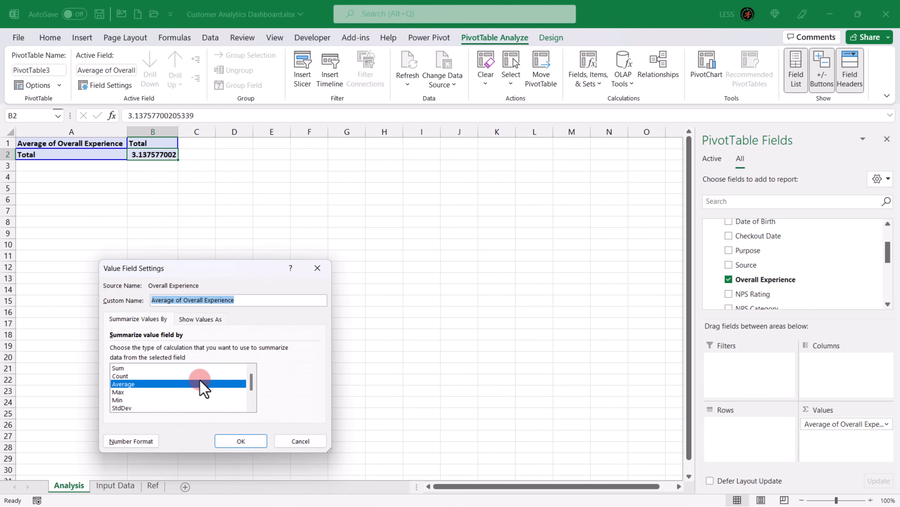
{"action": "left_click", "coordinate": [139, 439]}
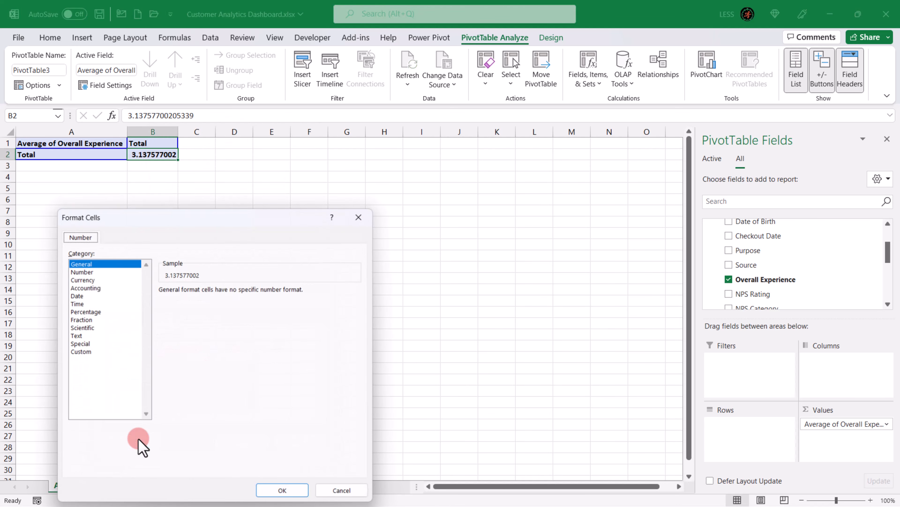
{"action": "left_click", "coordinate": [81, 271]}
{"action": "left_click", "coordinate": [209, 306]}
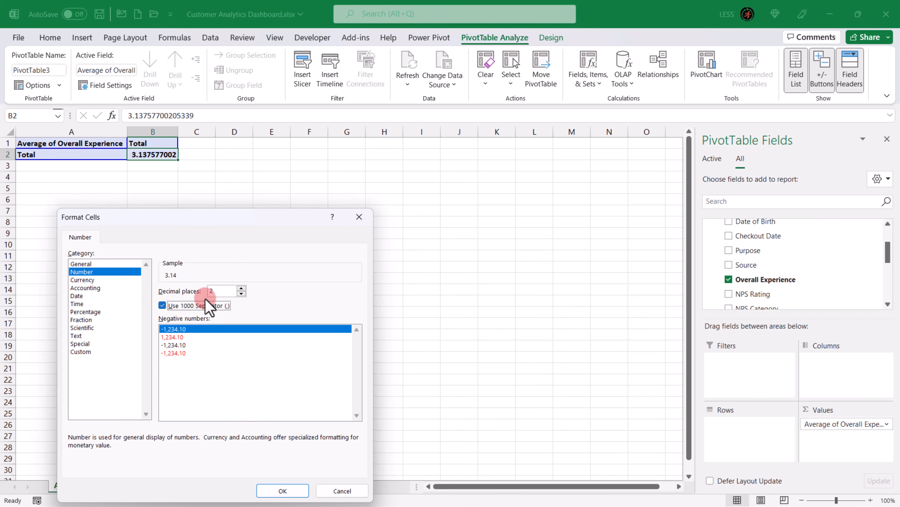
{"action": "left_click", "coordinate": [242, 293]}
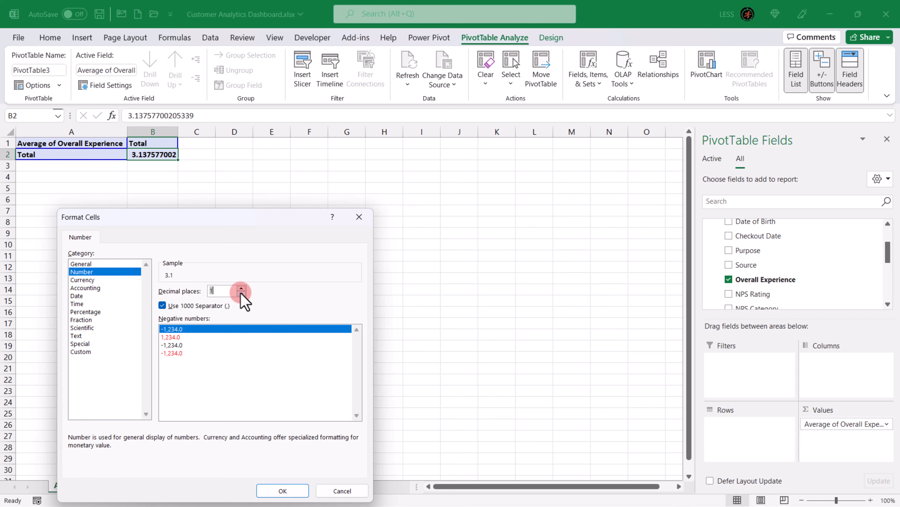
{"action": "left_click", "coordinate": [283, 490]}
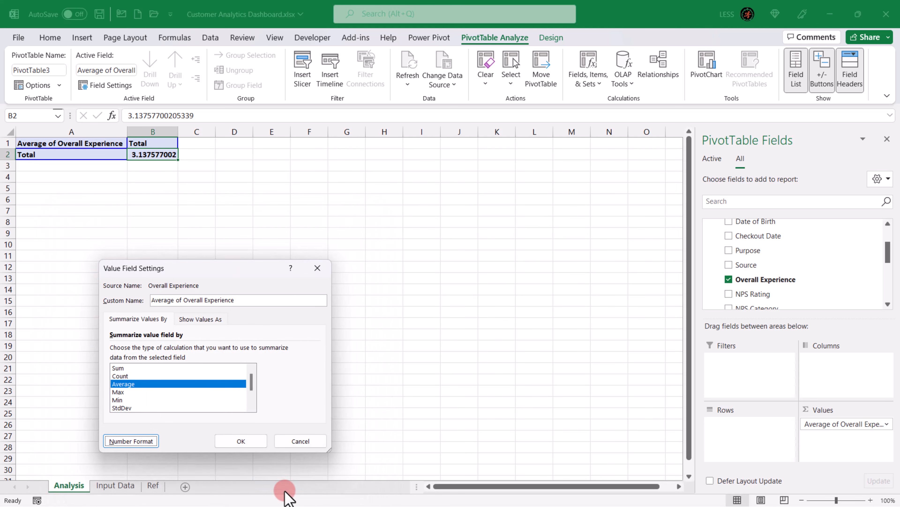
{"action": "left_click", "coordinate": [241, 441]}
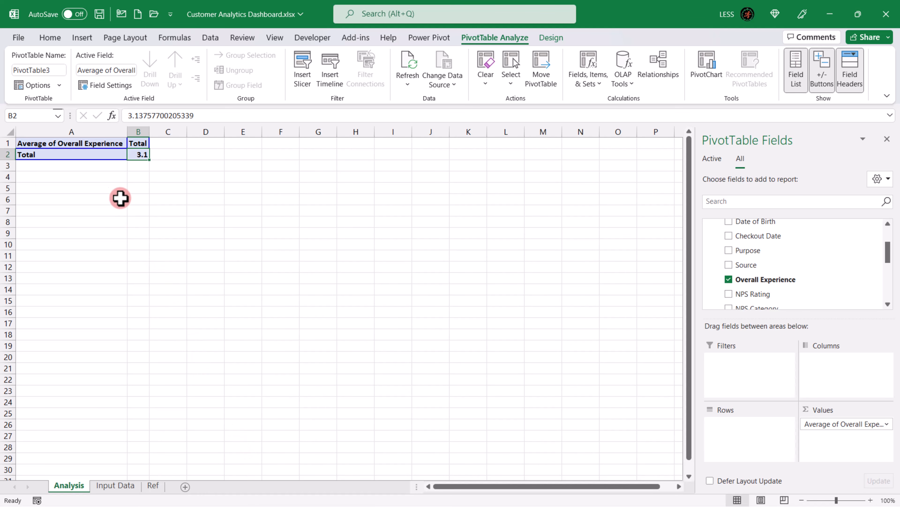
Step: Add a new worksheet after Analysis and name it Dashboatd
{"action": "left_click", "coordinate": [65, 155]}
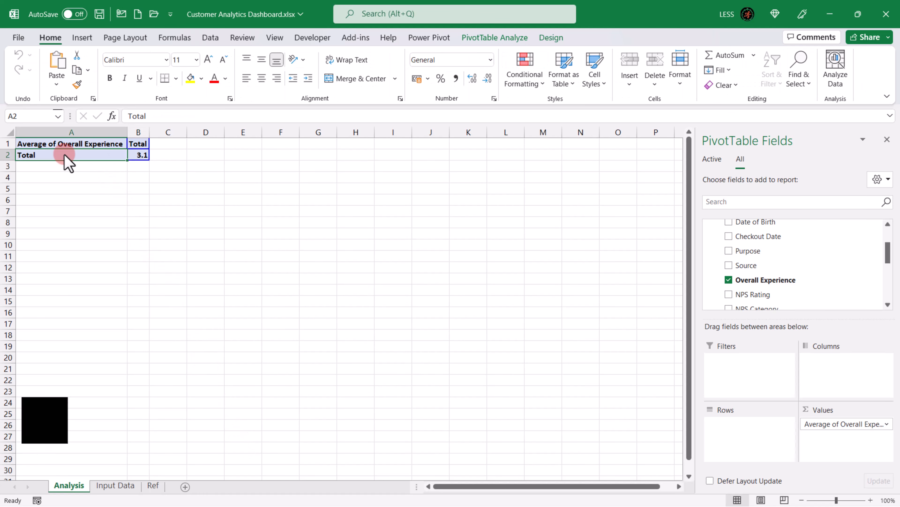
{"action": "left_click", "coordinate": [185, 486]}
{"action": "double_click", "coordinate": [120, 485]}
{"action": "type", "text": "Dashboard"}
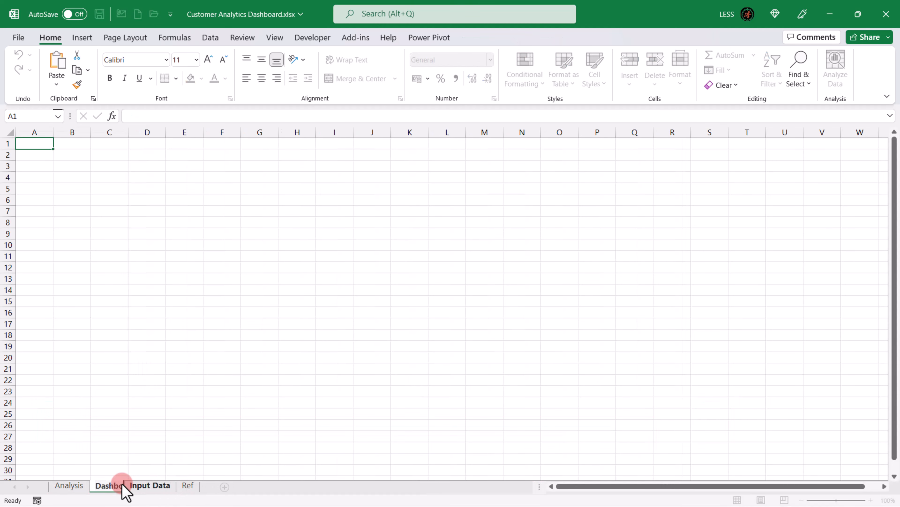
{"action": "key", "text": "Return"}
{"action": "type", "text": "d"}
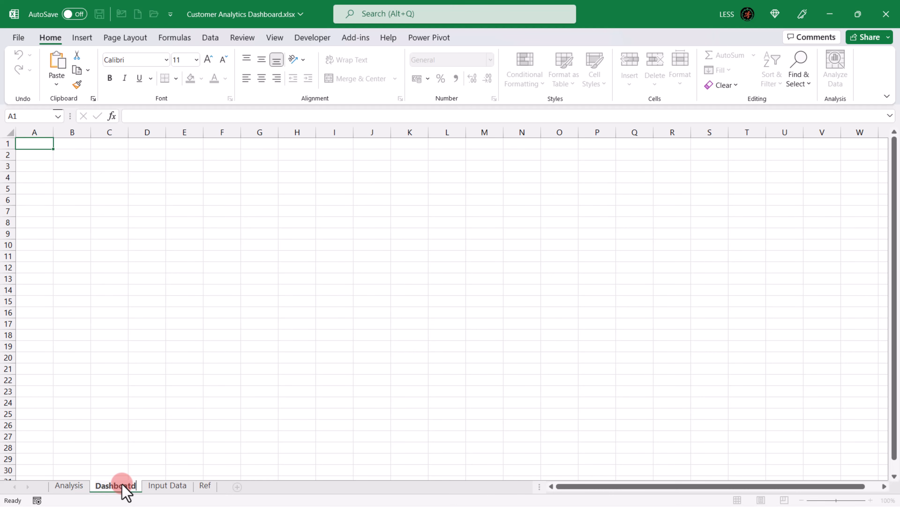
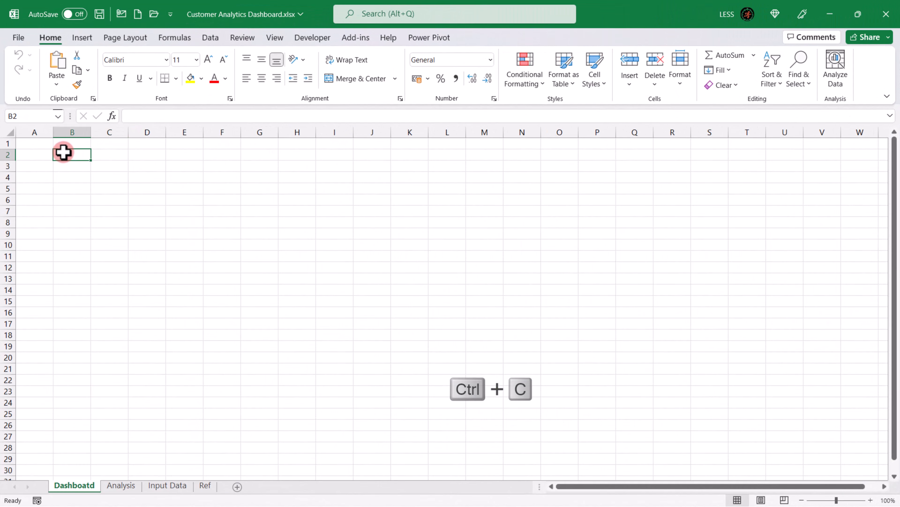
Step: Paste the copied dark blue background and arc shapes at cell B2 of the new sheet, and narrow column A
{"action": "key", "text": "ctrl+v"}
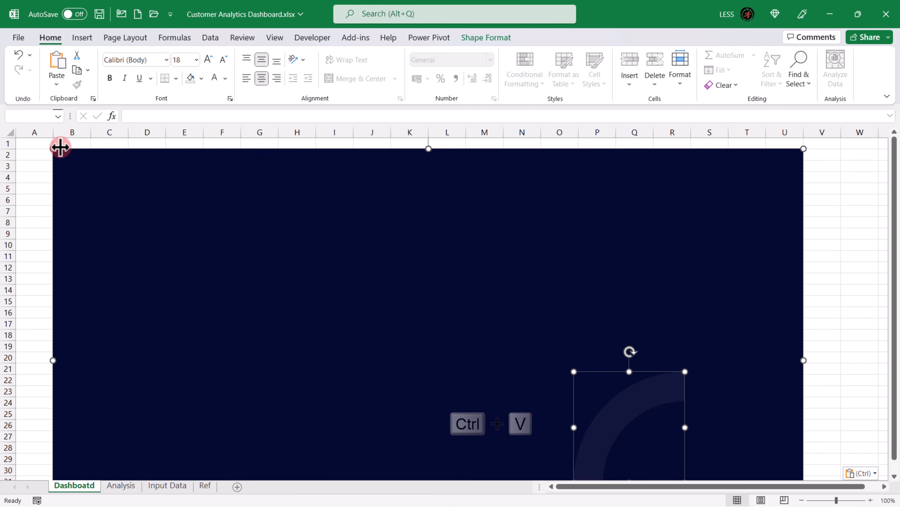
{"action": "left_click_drag", "start_coordinate": [51, 133], "coordinate": [30, 135]}
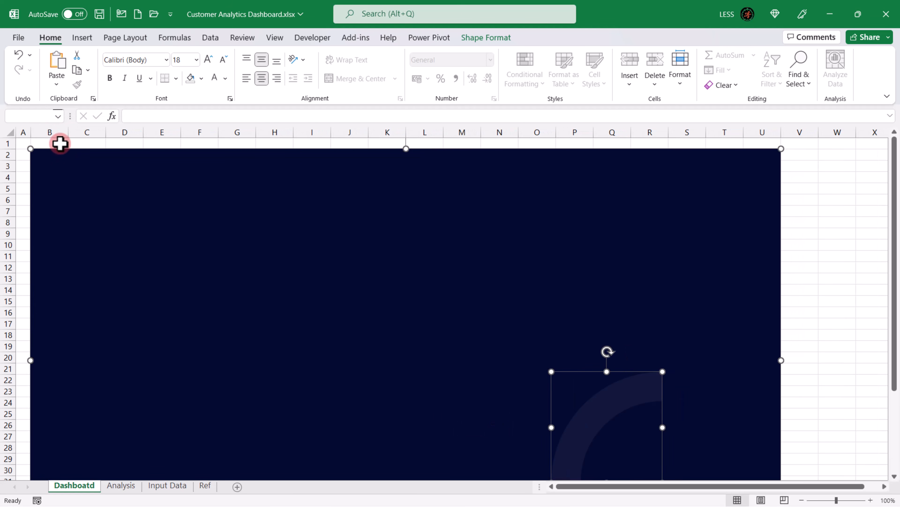
Step: Align the arc shape to the right and bottom edges of the dark blue background
{"action": "scroll", "coordinate": [444, 248], "scroll_direction": "down", "scroll_amount": 3}
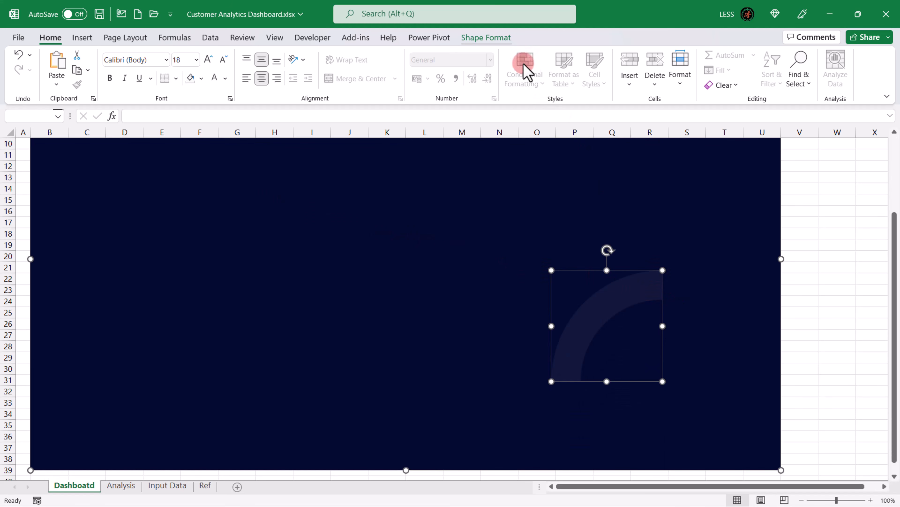
{"action": "left_click", "coordinate": [501, 37]}
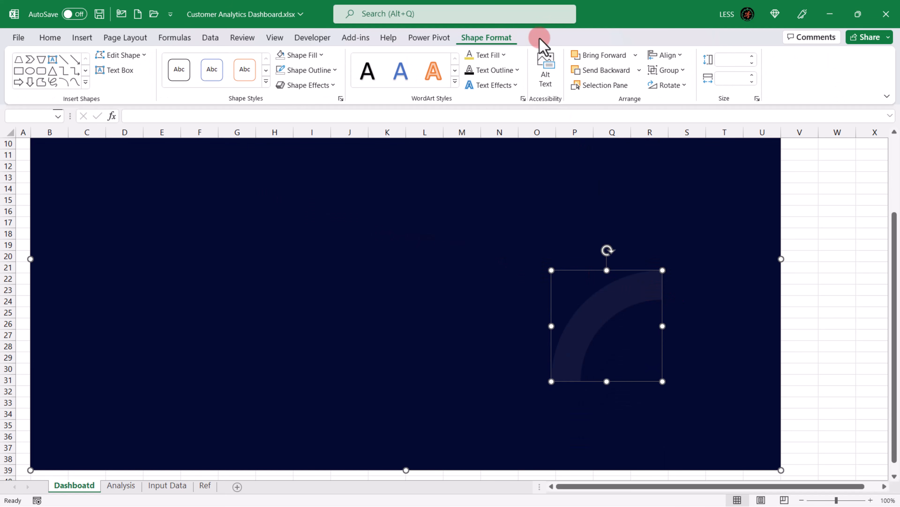
{"action": "left_click", "coordinate": [674, 54]}
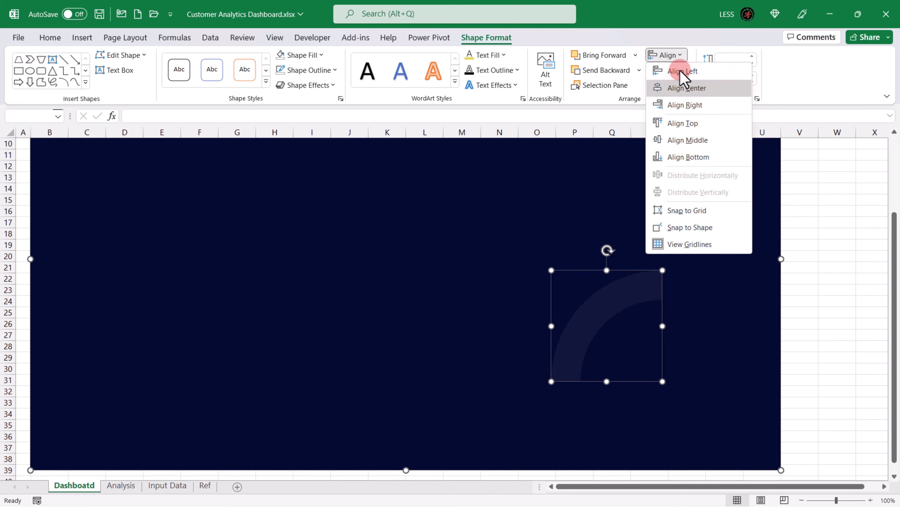
{"action": "left_click", "coordinate": [689, 105]}
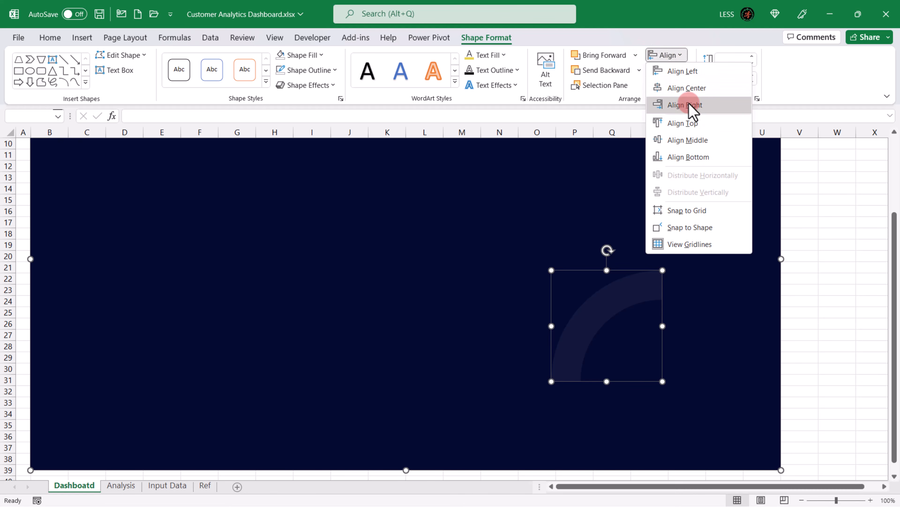
{"action": "left_click", "coordinate": [675, 57]}
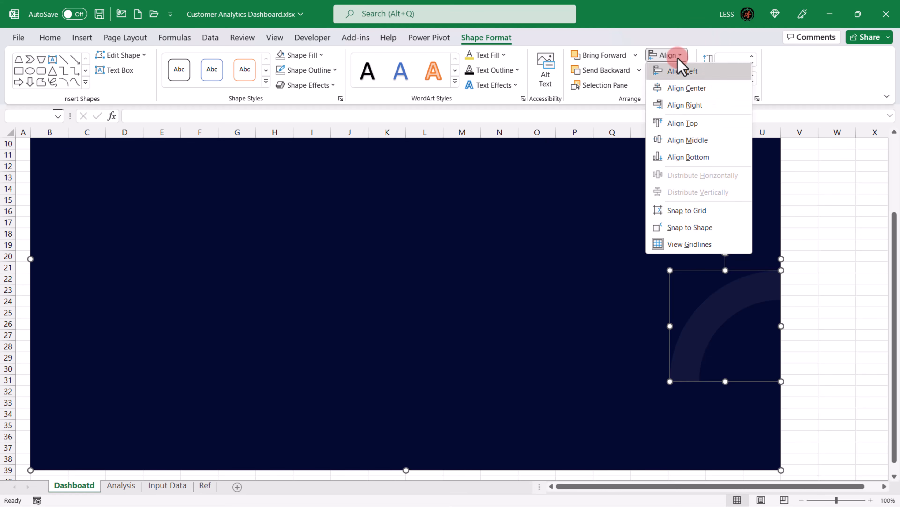
{"action": "left_click", "coordinate": [697, 162]}
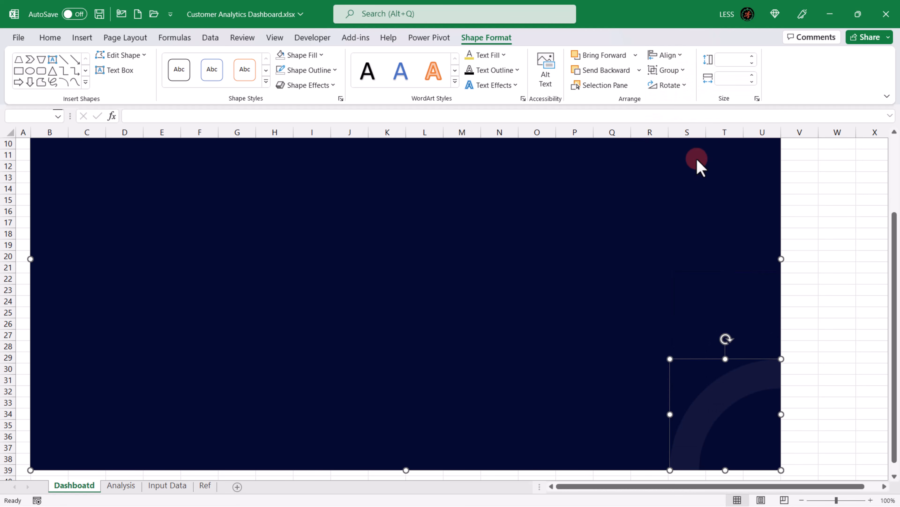
Step: Duplicate the corner arc toward the upper-left part of the background and resize the copy to 2 cm by 2 cm
{"action": "left_click", "coordinate": [794, 191]}
{"action": "left_click", "coordinate": [737, 375]}
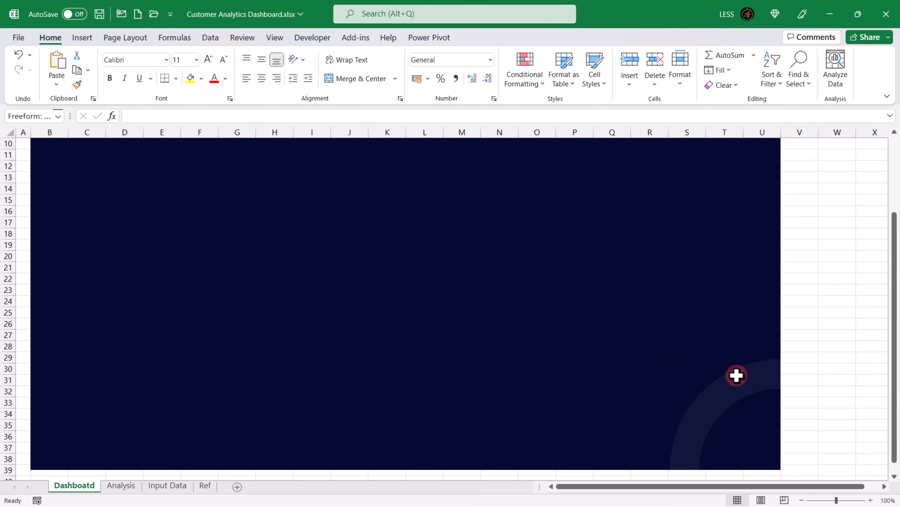
{"action": "left_click_drag", "start_coordinate": [737, 375], "coordinate": [158, 193]}
{"action": "scroll", "coordinate": [159, 193], "scroll_direction": "up", "scroll_amount": 3}
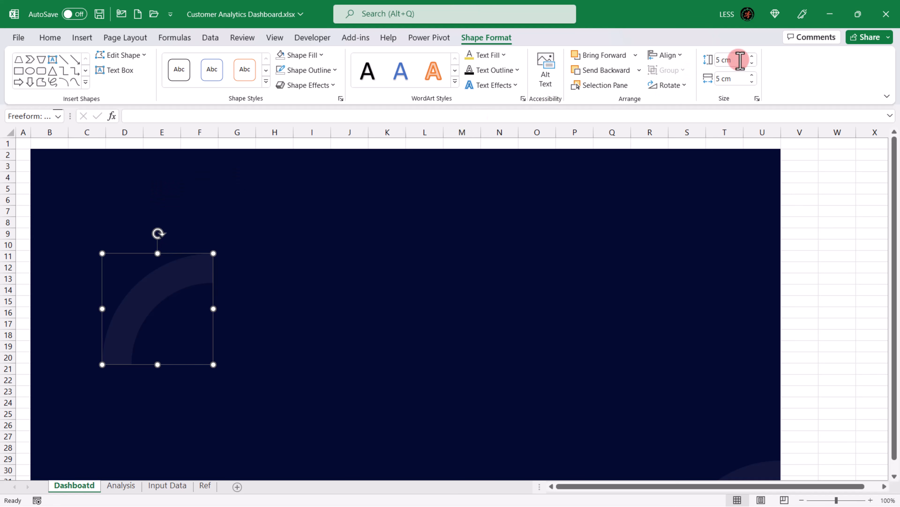
{"action": "left_click", "coordinate": [736, 77]}
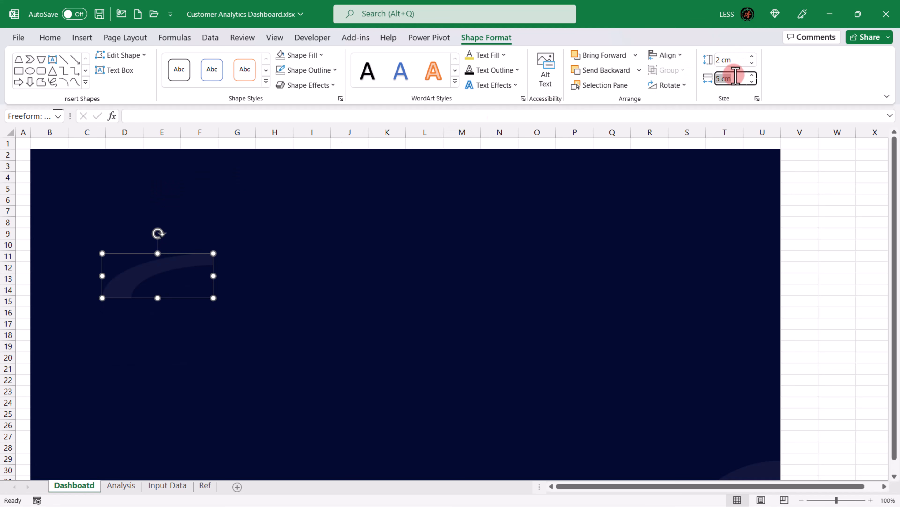
{"action": "type", "text": "2"}
{"action": "key", "text": "Return"}
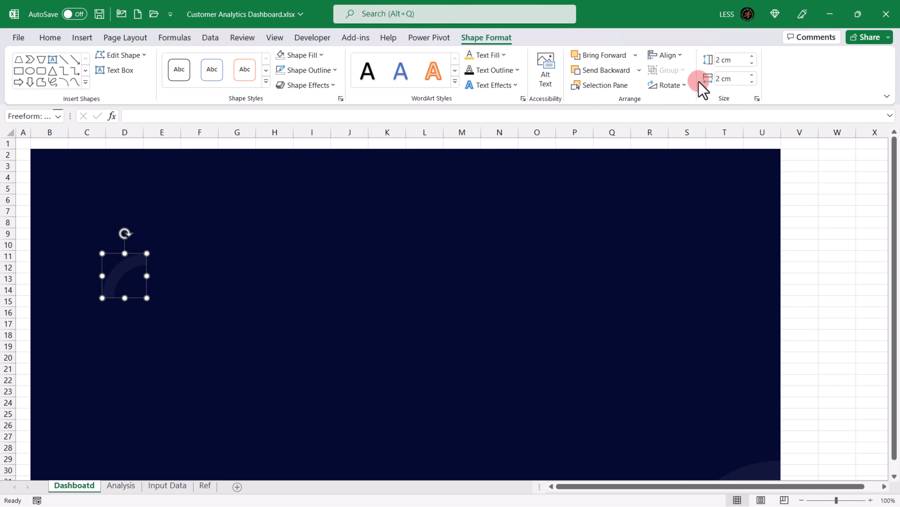
Step: Rotate the small arc by 180° and align it to the left and top edges of the background
{"action": "left_click", "coordinate": [681, 85]}
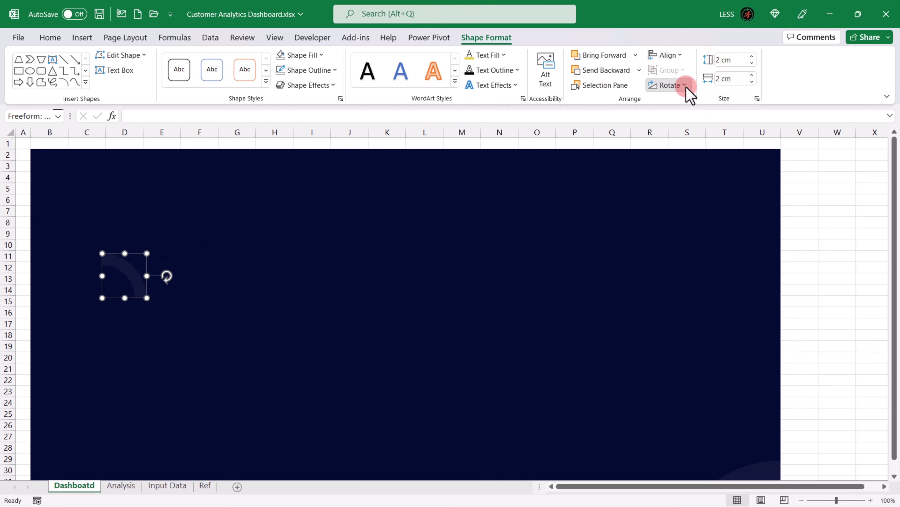
{"action": "left_click", "coordinate": [686, 86]}
{"action": "left_click", "coordinate": [686, 102]}
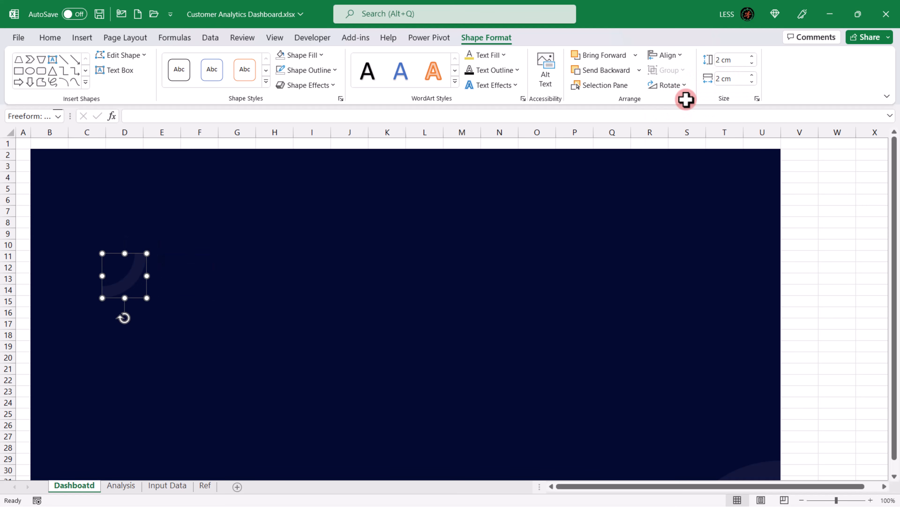
{"action": "left_click", "coordinate": [136, 193], "text": "shift"}
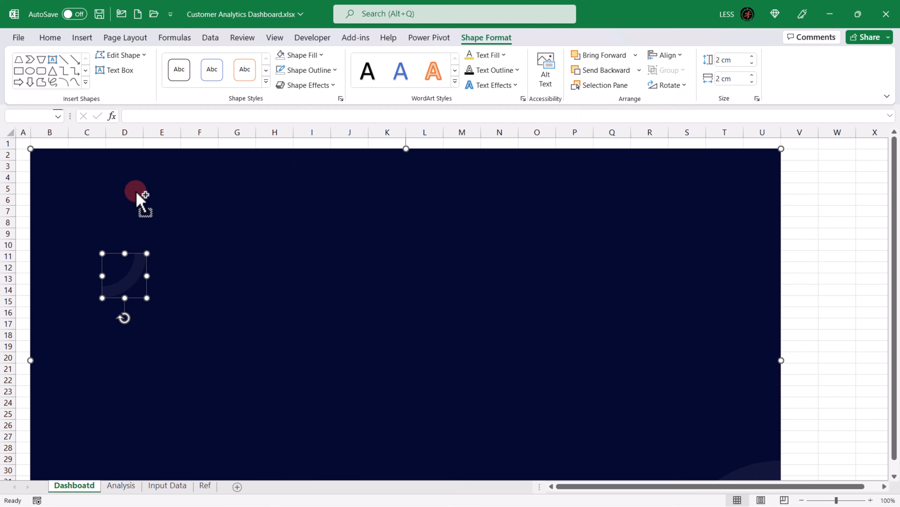
{"action": "left_click", "coordinate": [675, 56]}
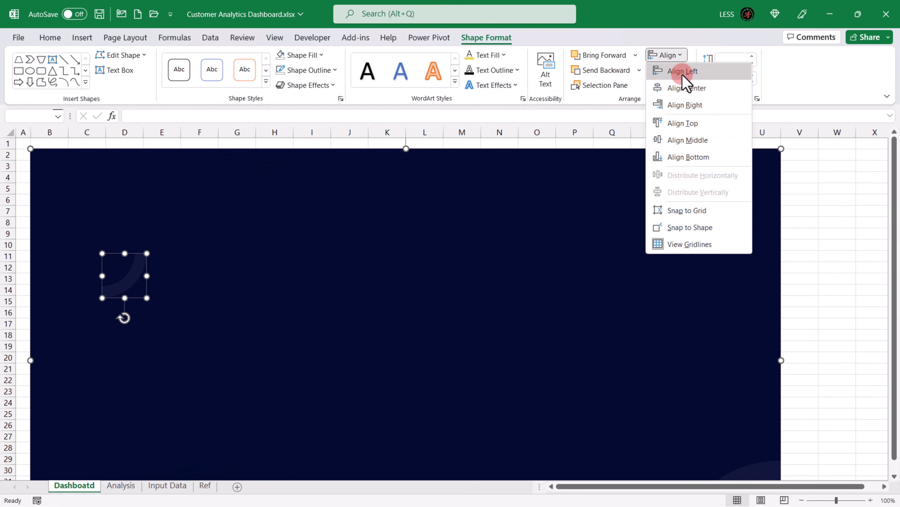
{"action": "left_click", "coordinate": [683, 71]}
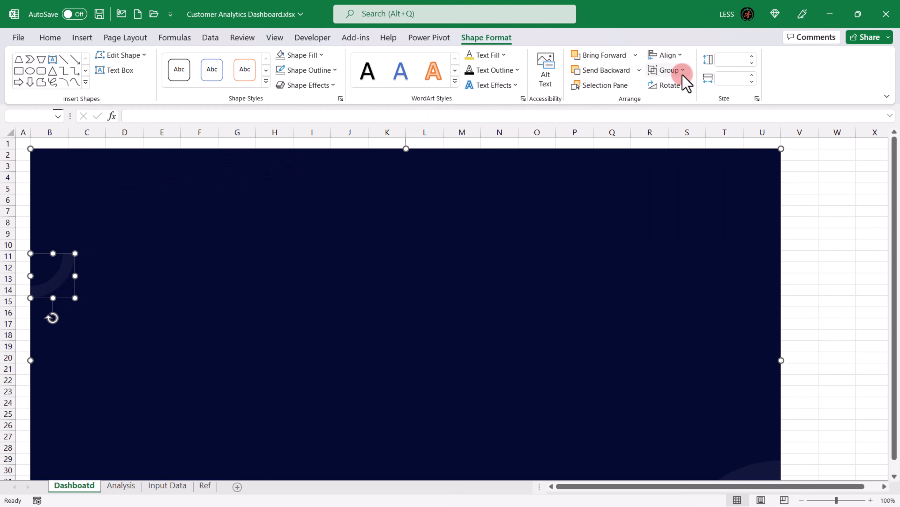
{"action": "left_click", "coordinate": [686, 60]}
{"action": "left_click", "coordinate": [685, 121]}
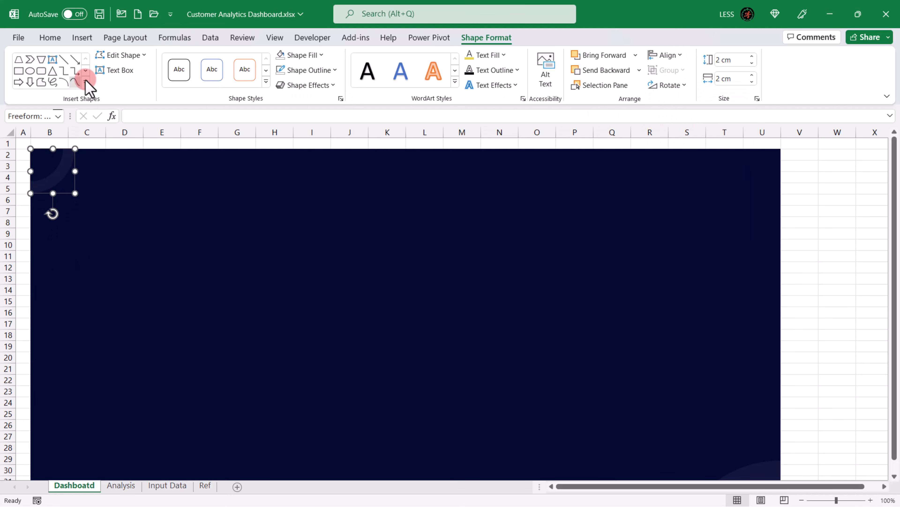
Step: Insert a trapezoid near the background's top centre and flip it vertically
{"action": "left_click", "coordinate": [86, 81]}
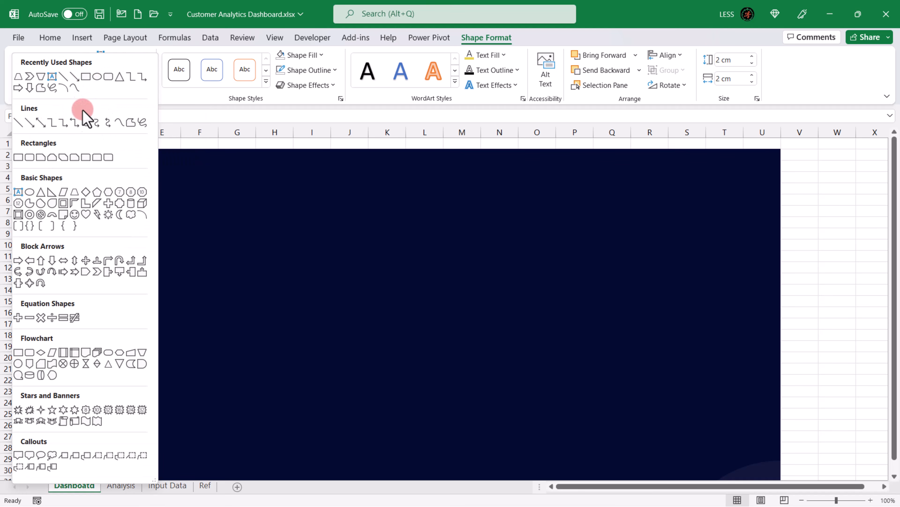
{"action": "left_click", "coordinate": [75, 192]}
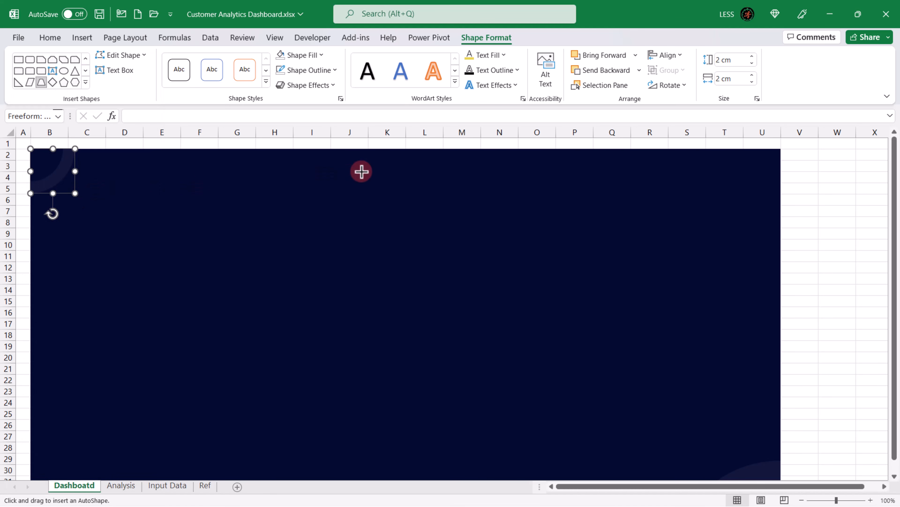
{"action": "left_click", "coordinate": [369, 171]}
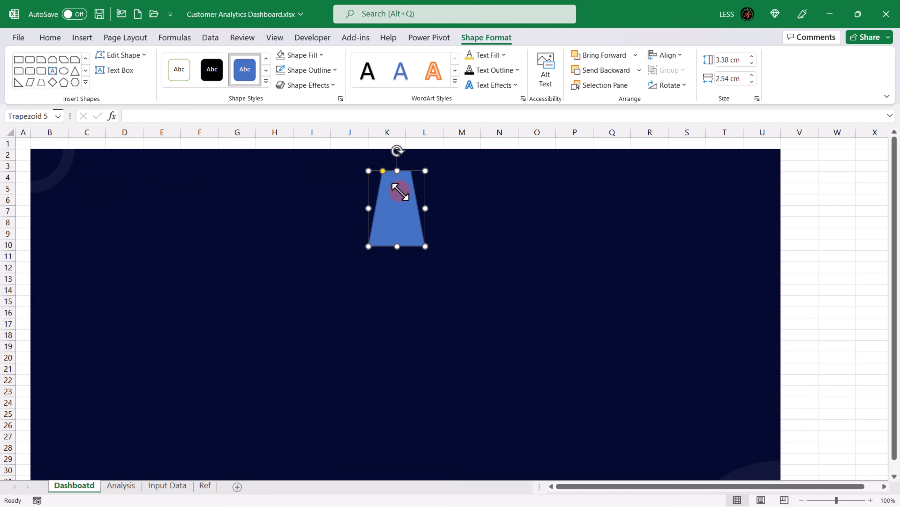
{"action": "left_click", "coordinate": [682, 87]}
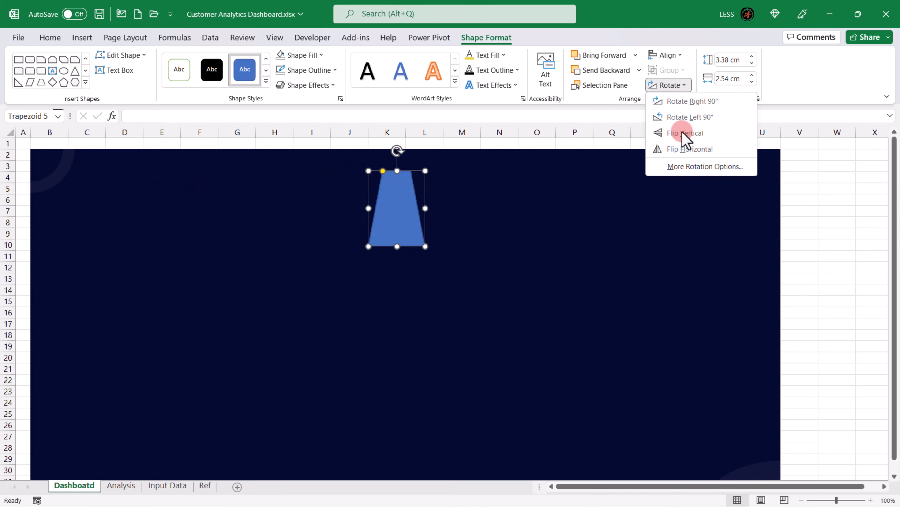
{"action": "left_click", "coordinate": [684, 135]}
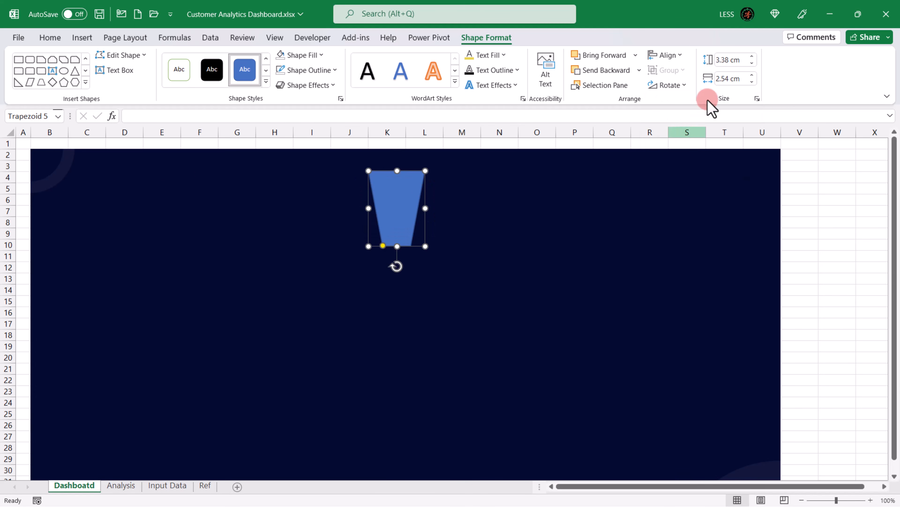
Step: Resize the trapezoid to 1.8 cm high and 13 cm wide
{"action": "left_click", "coordinate": [738, 59]}
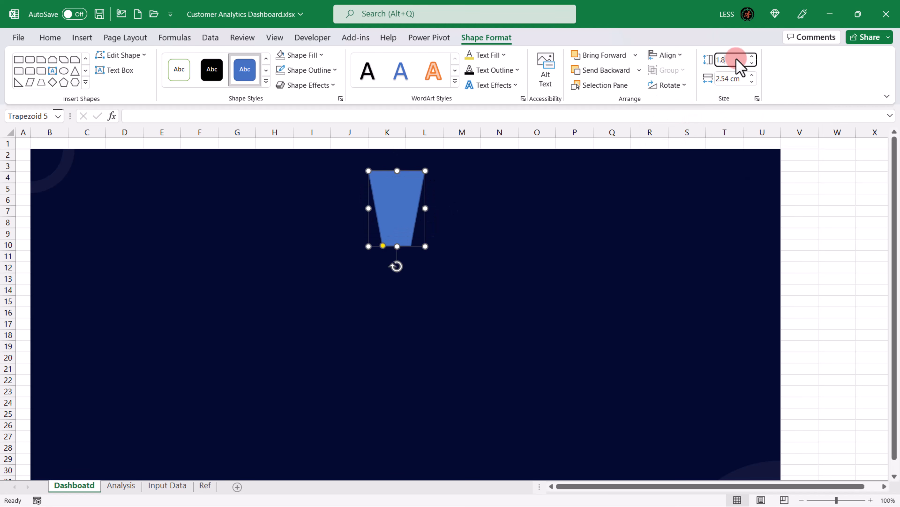
{"action": "type", "text": "1.8"}
{"action": "key", "text": "Return"}
{"action": "left_click", "coordinate": [739, 77]}
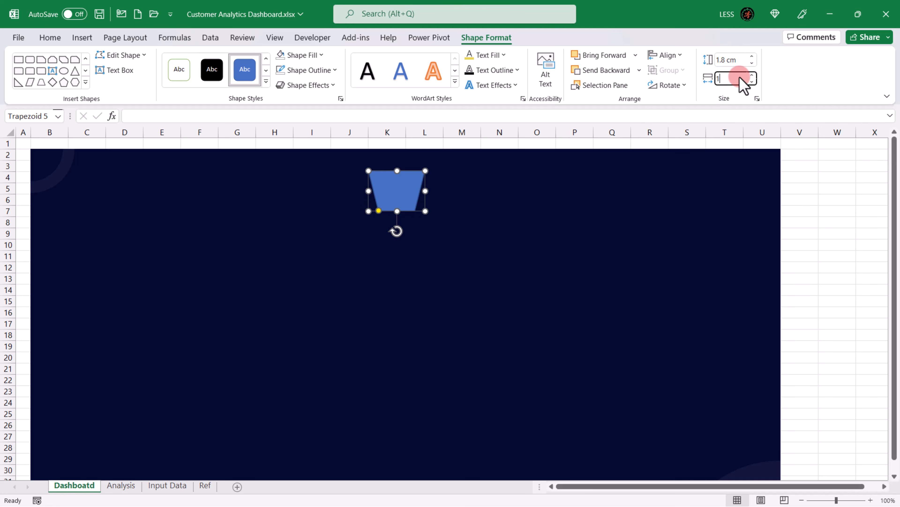
{"action": "key", "text": "Return"}
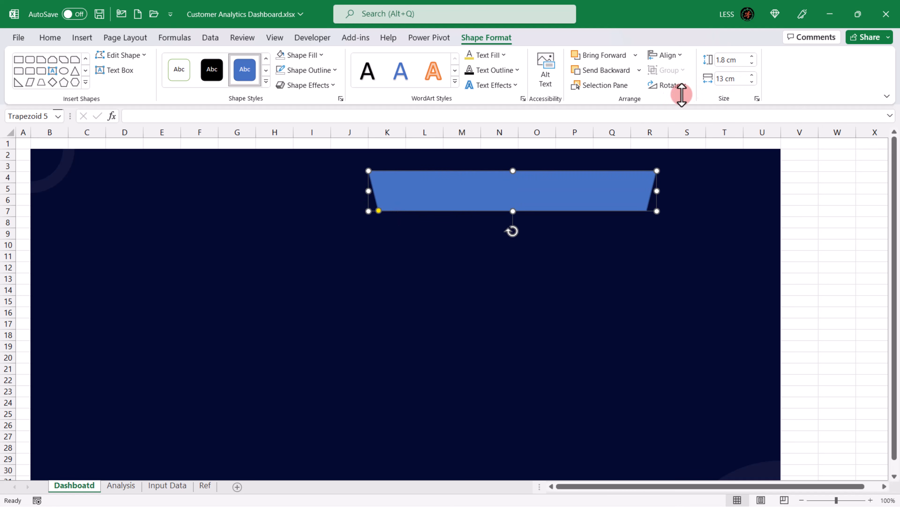
Step: Align the trapezoid to the top edge and horizontal centre of the dark blue background
{"action": "left_click", "coordinate": [324, 205], "text": "shift"}
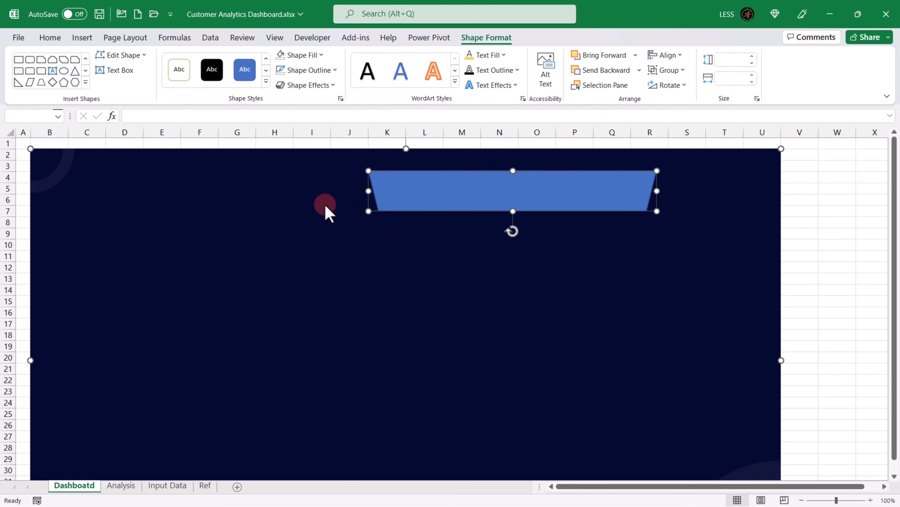
{"action": "left_click", "coordinate": [683, 56]}
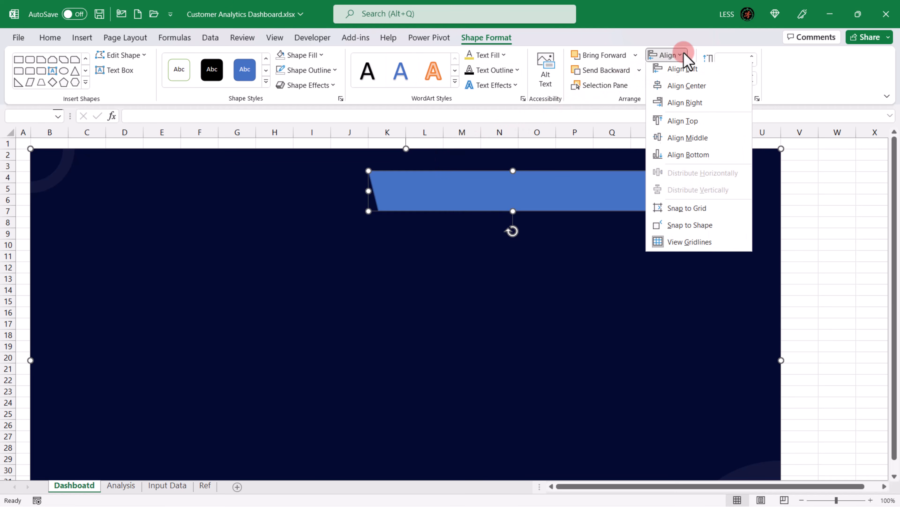
{"action": "left_click", "coordinate": [688, 120]}
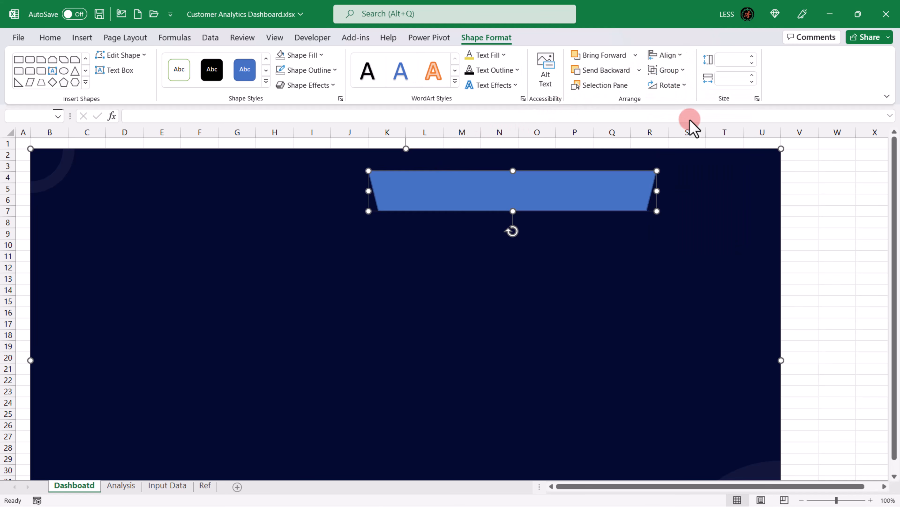
{"action": "left_click", "coordinate": [679, 55]}
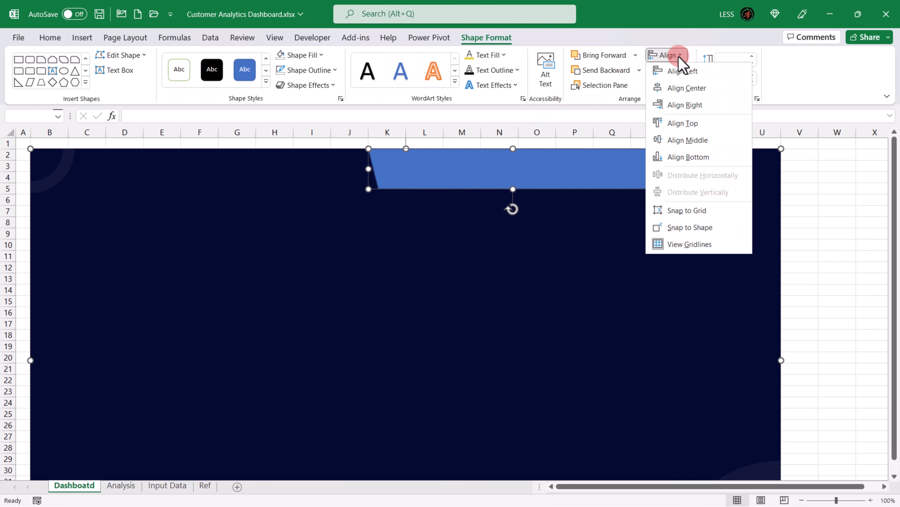
{"action": "left_click", "coordinate": [679, 88]}
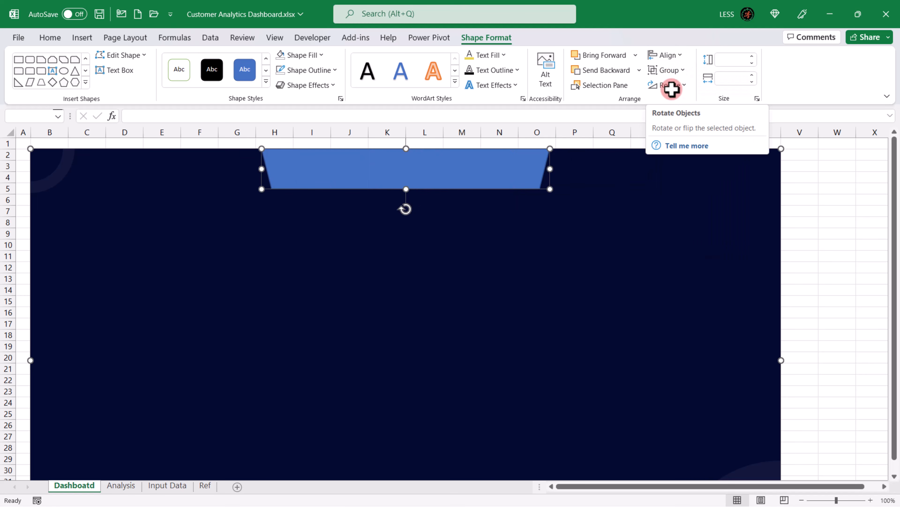
Step: Slant the trapezoid's sides further inward and copy the small corner arc's formatting onto it
{"action": "left_click", "coordinate": [359, 167]}
{"action": "left_click_drag", "start_coordinate": [272, 190], "coordinate": [277, 188]}
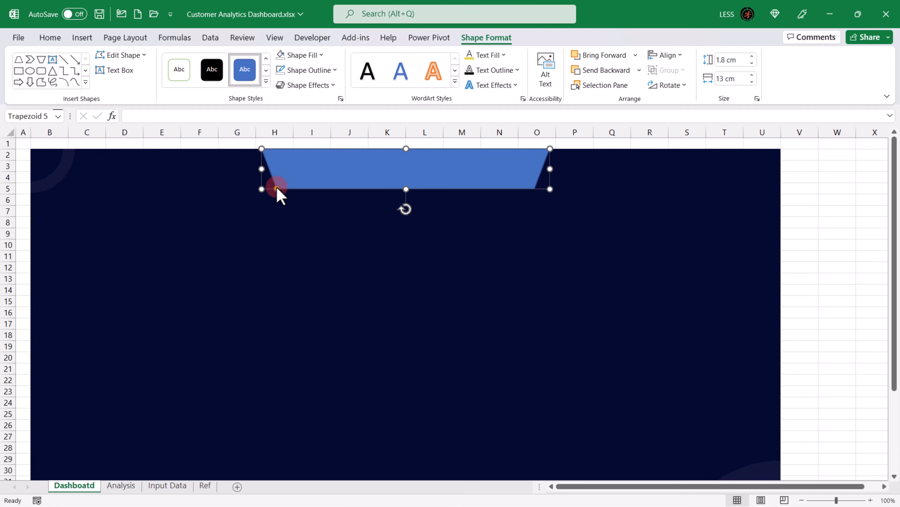
{"action": "left_click", "coordinate": [68, 166]}
{"action": "left_click", "coordinate": [49, 37]}
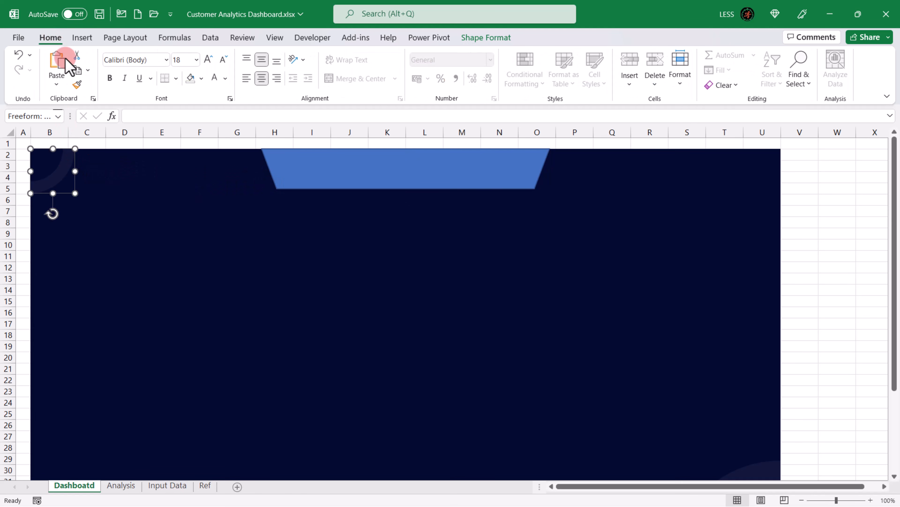
{"action": "left_click", "coordinate": [77, 84]}
{"action": "left_click", "coordinate": [287, 164]}
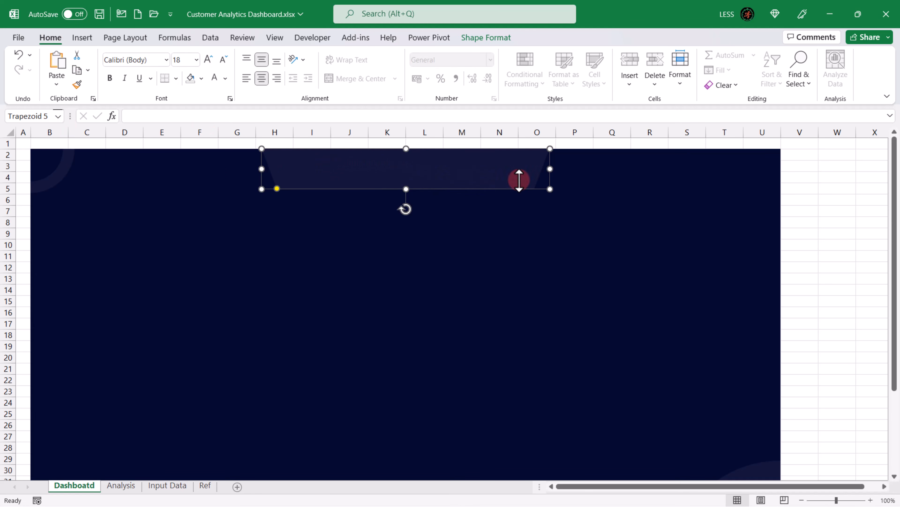
{"action": "left_click", "coordinate": [624, 188]}
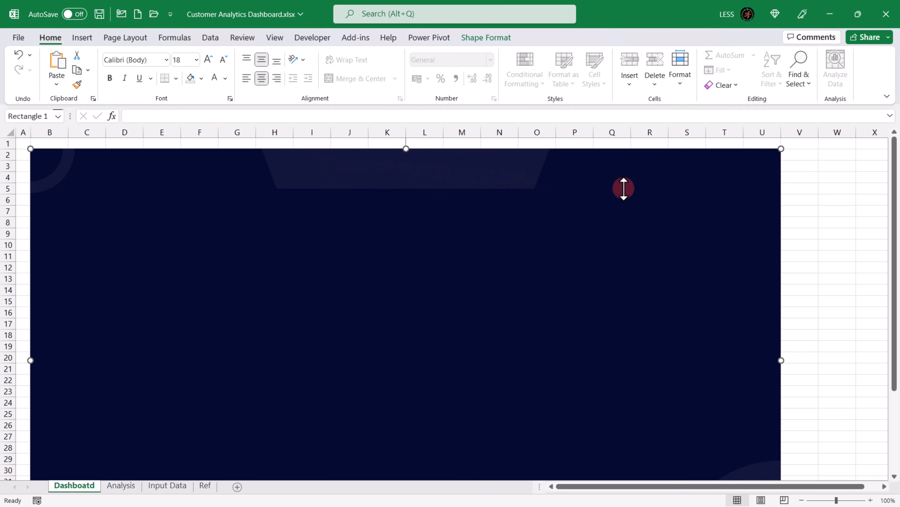
{"action": "left_click", "coordinate": [493, 173]}
{"action": "left_click_drag", "start_coordinate": [278, 189], "coordinate": [282, 188]}
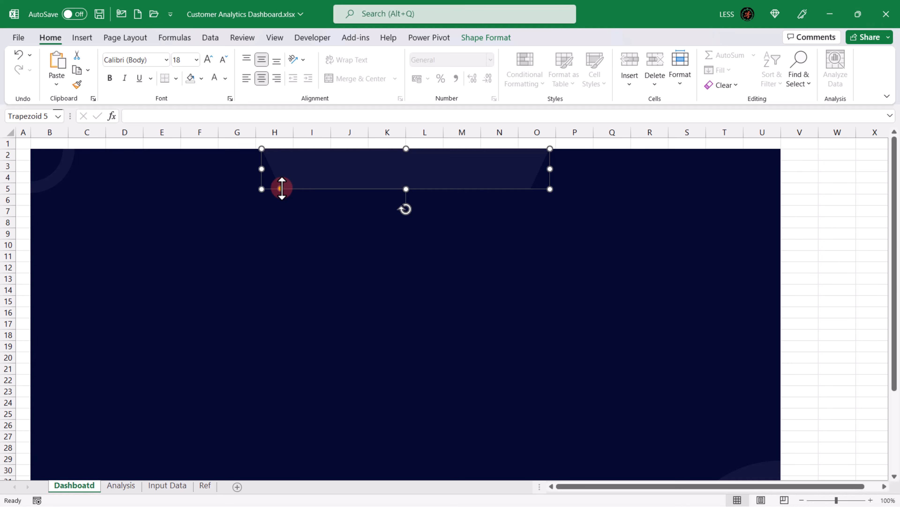
Step: Insert a text box reading "Customer Analytics Dashboard" and place it over the trapezoid
{"action": "left_click", "coordinate": [82, 37]}
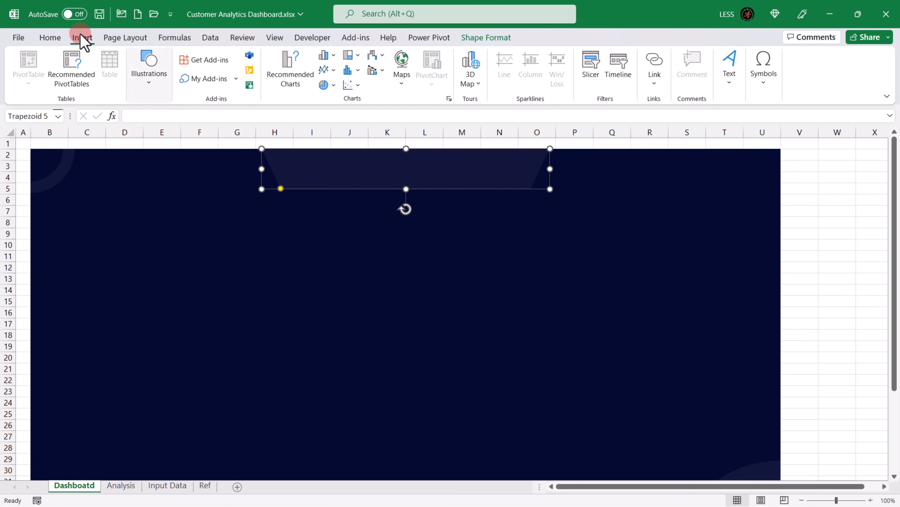
{"action": "left_click", "coordinate": [728, 76]}
{"action": "left_click", "coordinate": [731, 122]}
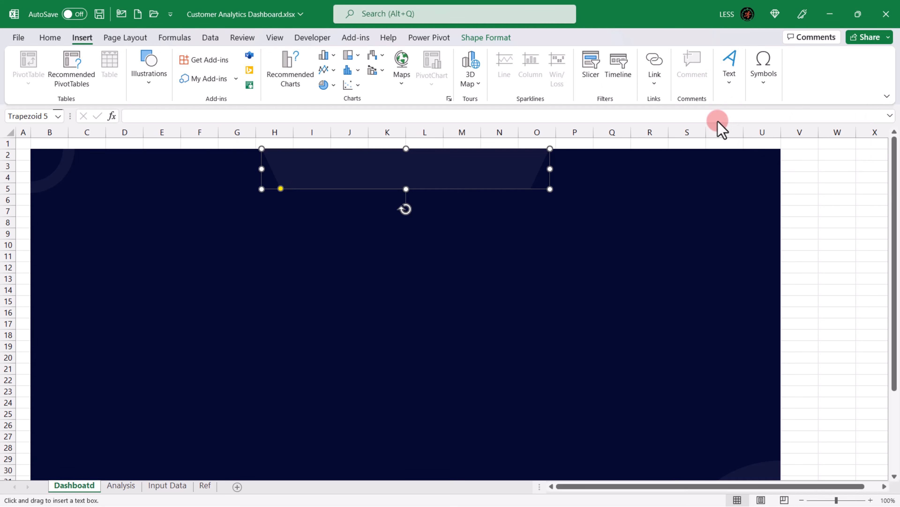
{"action": "left_click_drag", "start_coordinate": [656, 170], "coordinate": [815, 196]}
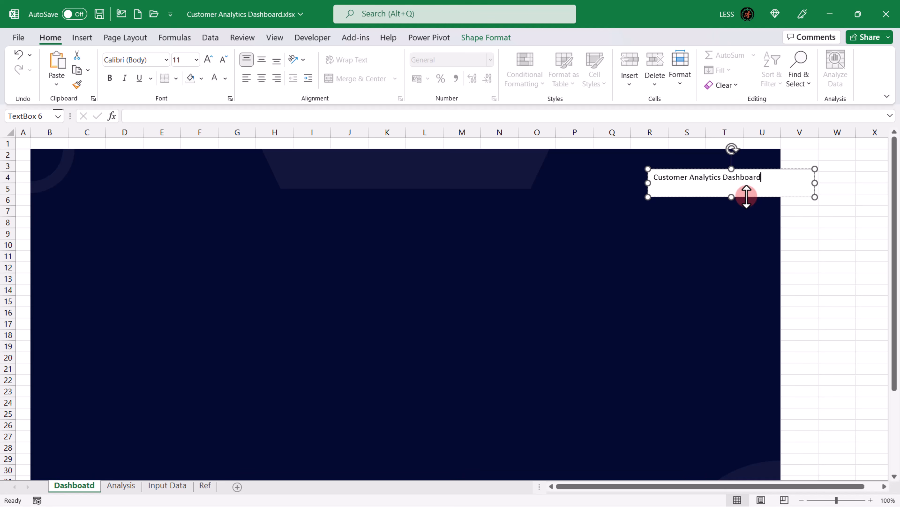
{"action": "left_click_drag", "start_coordinate": [771, 196], "coordinate": [438, 180]}
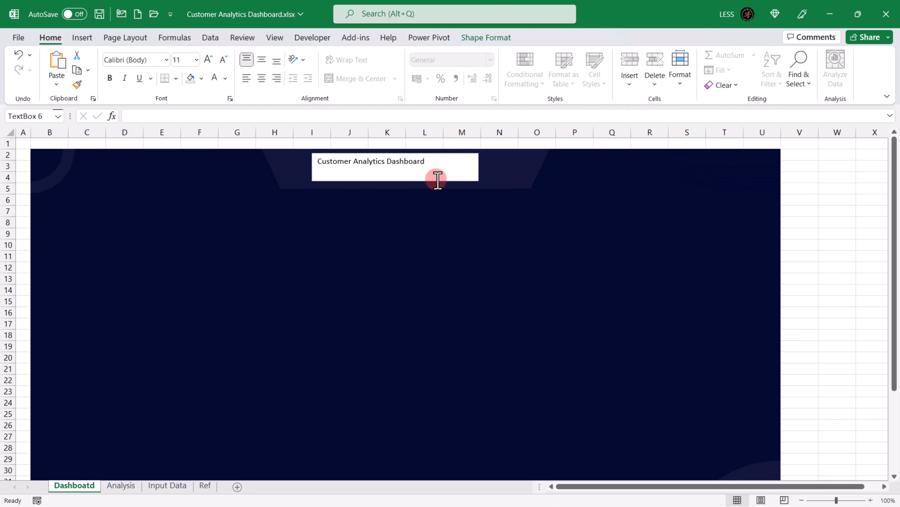
Step: Centre the title text horizontally and vertically and set its font to Tw Cen MT, size 20
{"action": "left_click", "coordinate": [262, 59]}
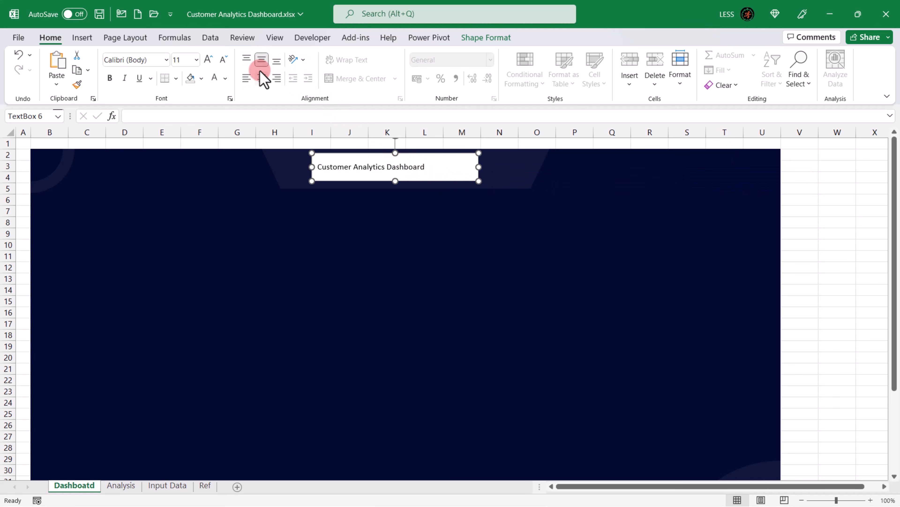
{"action": "left_click", "coordinate": [260, 78]}
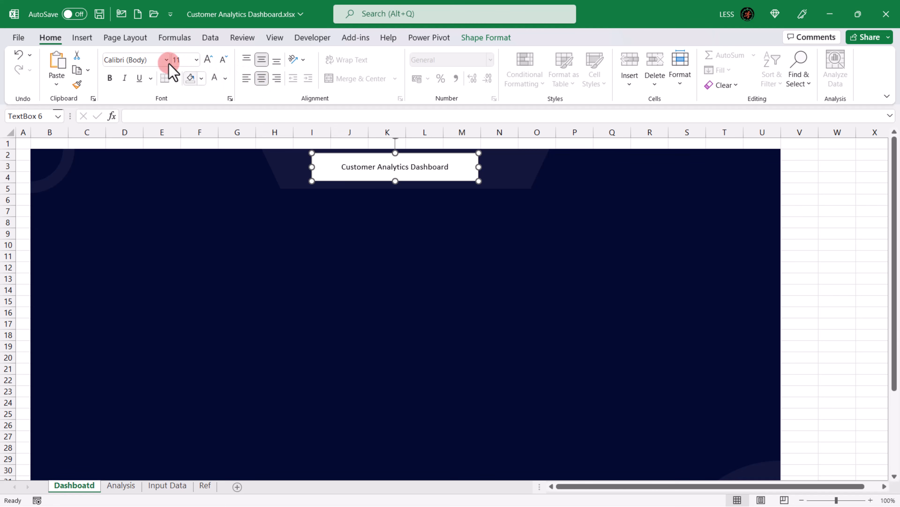
{"action": "left_click", "coordinate": [152, 59]}
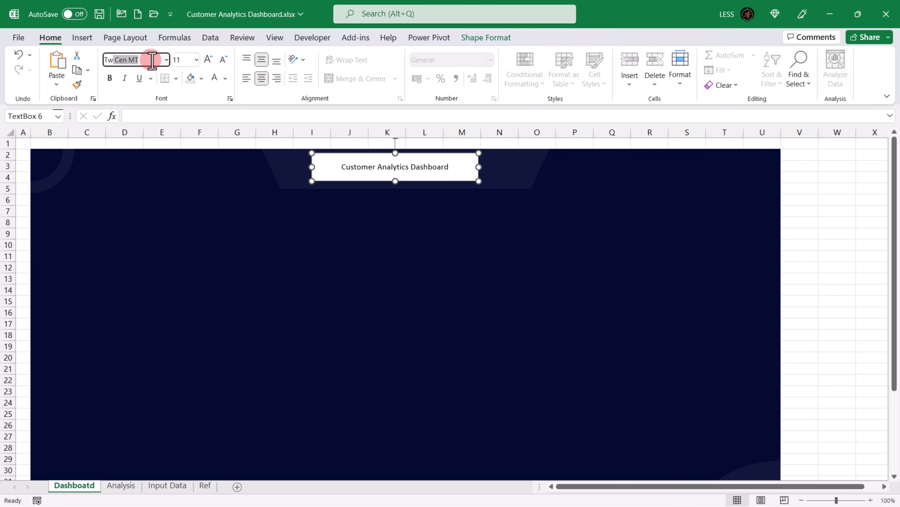
{"action": "type", "text": "Tw"}
{"action": "key", "text": "Return"}
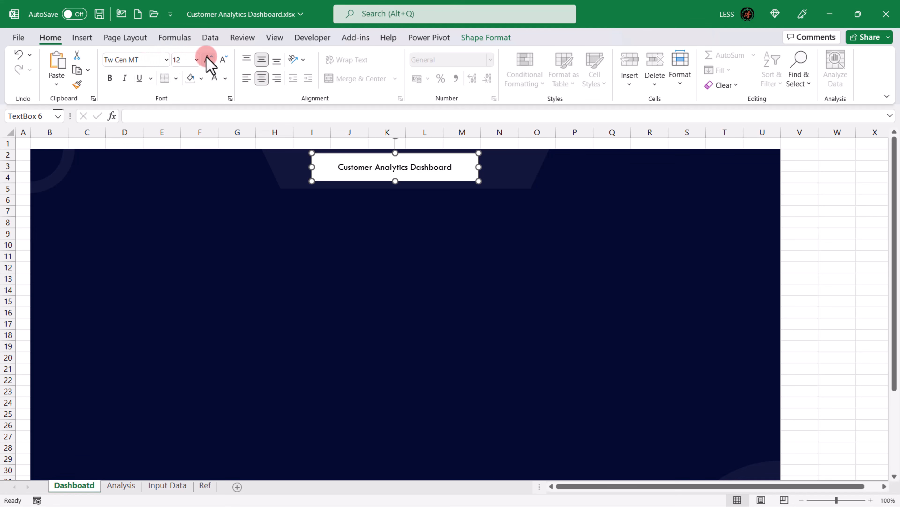
{"action": "left_click", "coordinate": [206, 57]}
{"action": "left_click", "coordinate": [206, 57]}
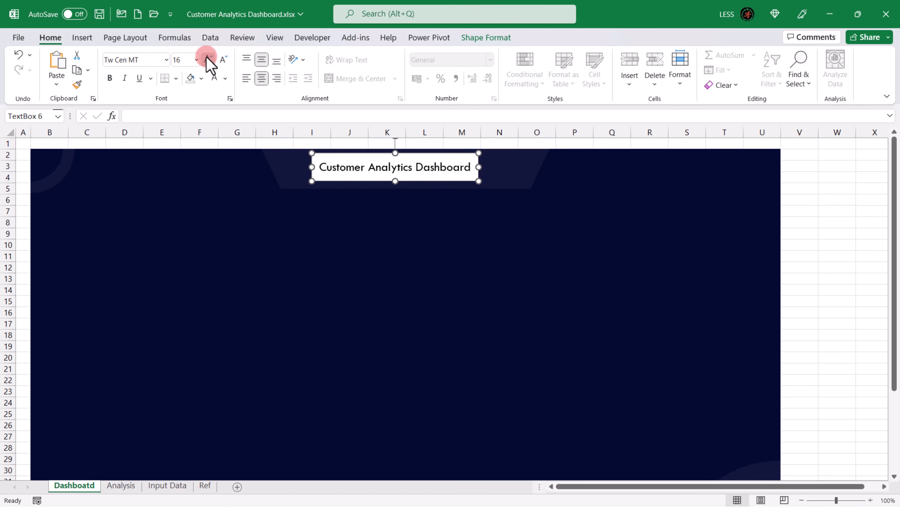
{"action": "left_click", "coordinate": [206, 57]}
{"action": "left_click", "coordinate": [207, 56]}
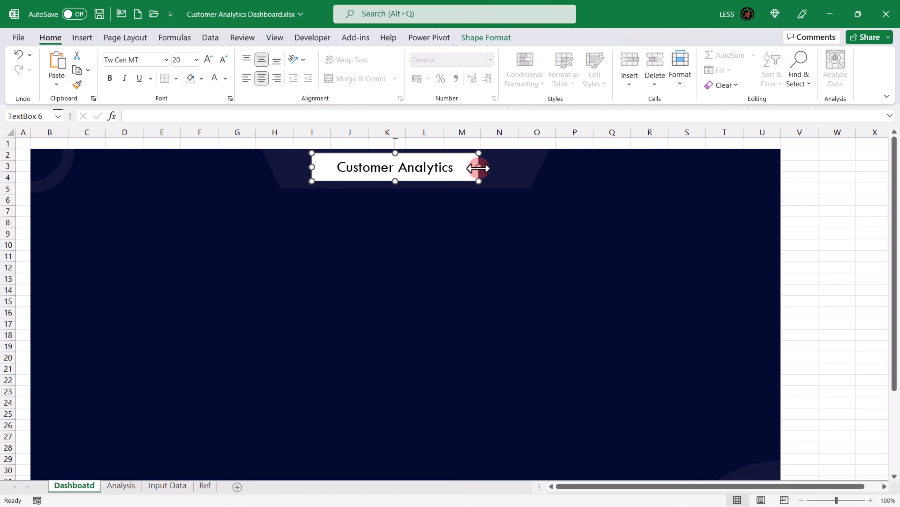
Step: Widen the title text box so the text fits on one line, and remove its fill
{"action": "left_click_drag", "start_coordinate": [478, 167], "coordinate": [544, 167]}
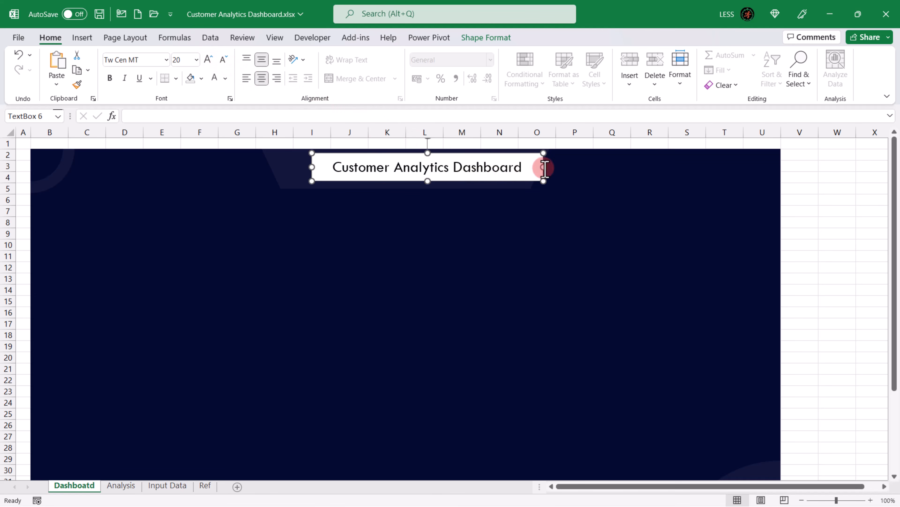
{"action": "left_click", "coordinate": [202, 78]}
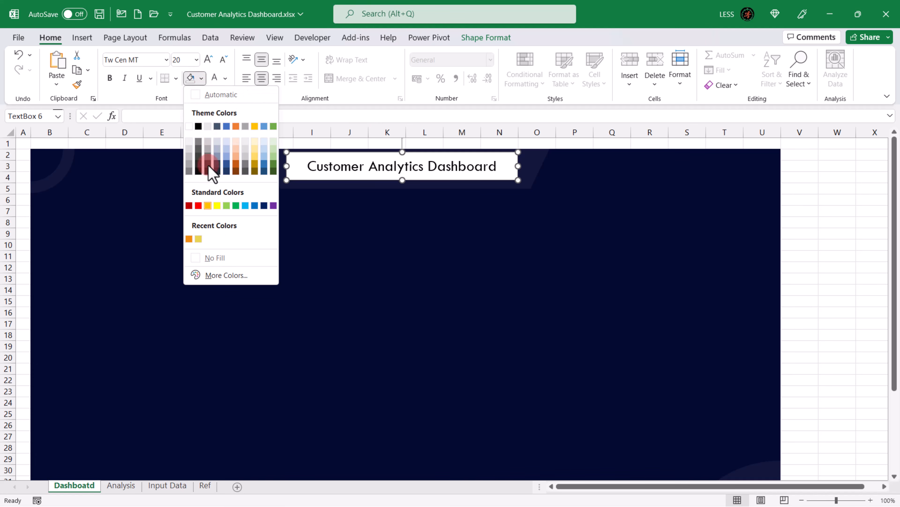
{"action": "left_click", "coordinate": [216, 258]}
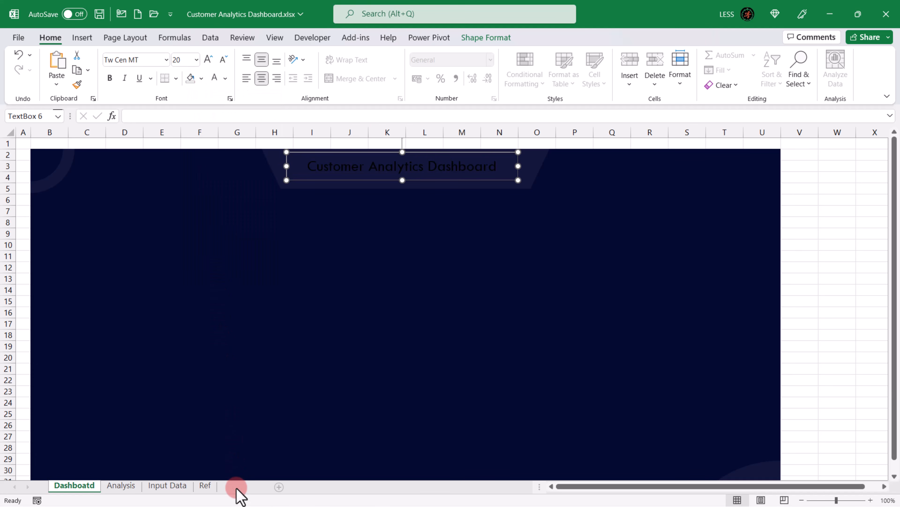
Step: Add a new worksheet and name it Colors
{"action": "double_click", "coordinate": [238, 487]}
{"action": "double_click", "coordinate": [120, 486]}
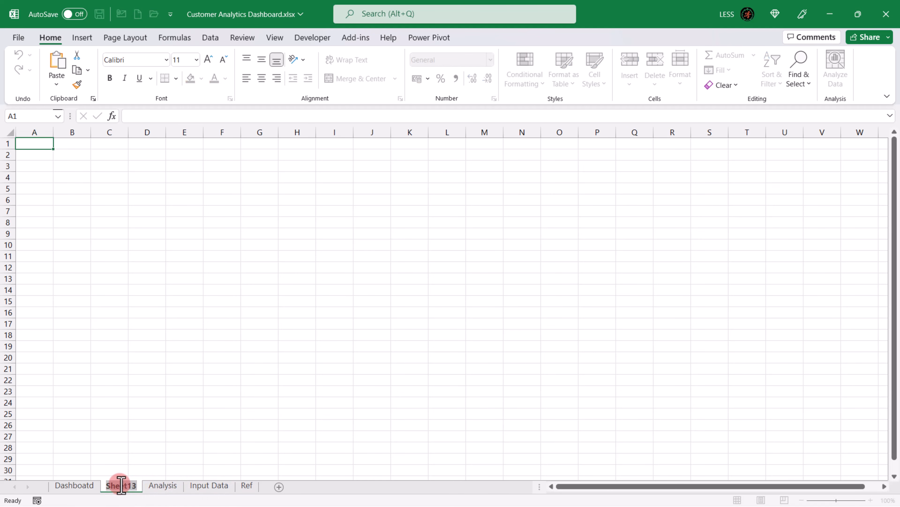
{"action": "type", "text": "Col"}
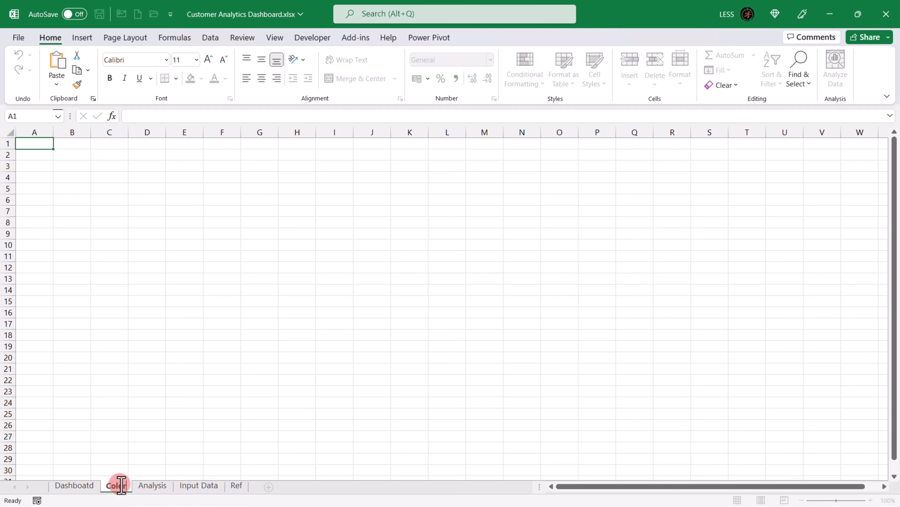
{"action": "type", "text": "ors"}
{"action": "key", "text": "Return"}
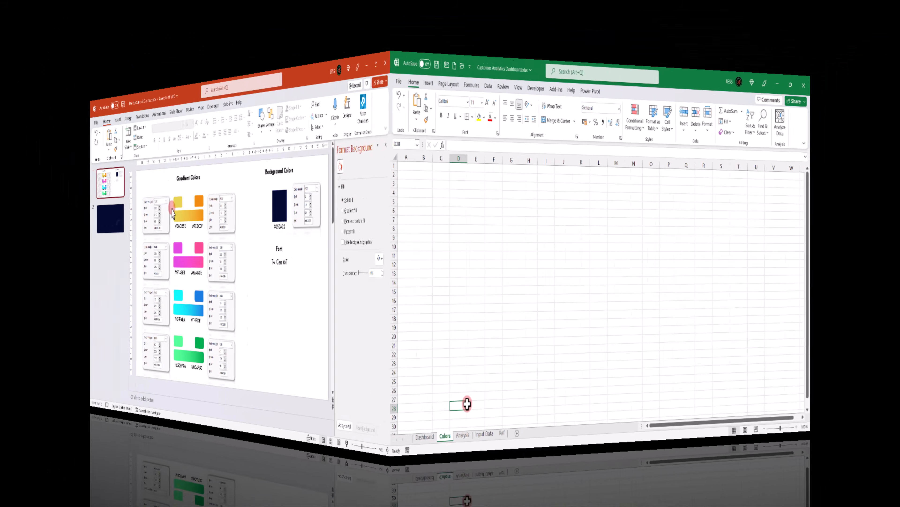
Step: Copy all objects from the first slide of Background & Colors.pptx in PowerPoint and paste them into the Excel Colors sheet at cell B2
{"action": "key", "text": "ctrl+a"}
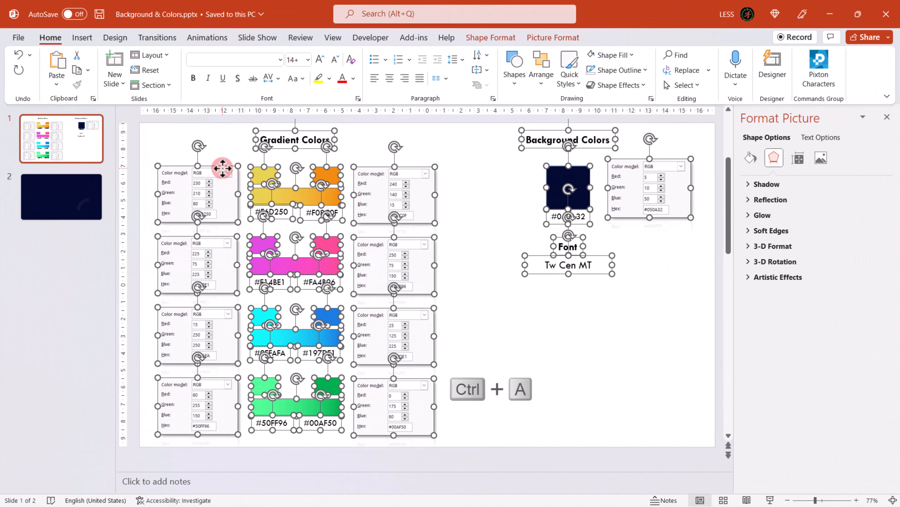
{"action": "key", "text": "ctrl+c"}
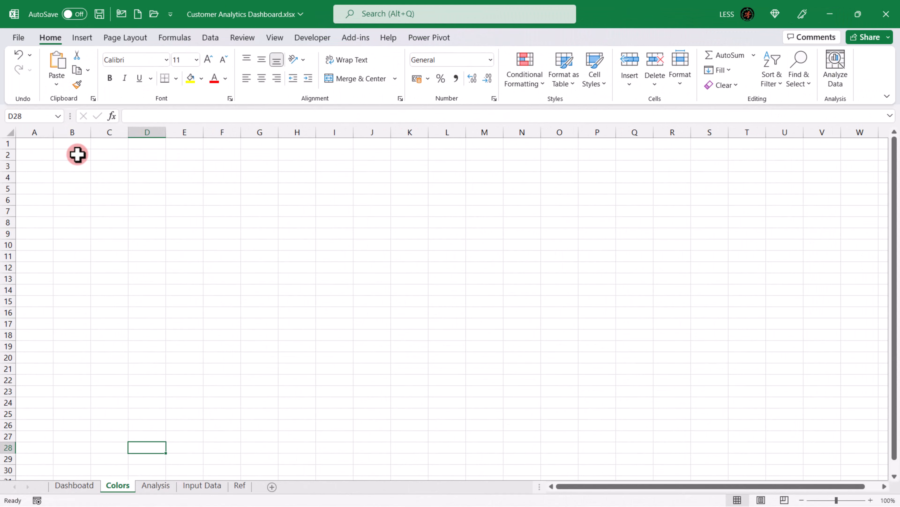
{"action": "left_click", "coordinate": [77, 155]}
{"action": "key", "text": "ctrl+v"}
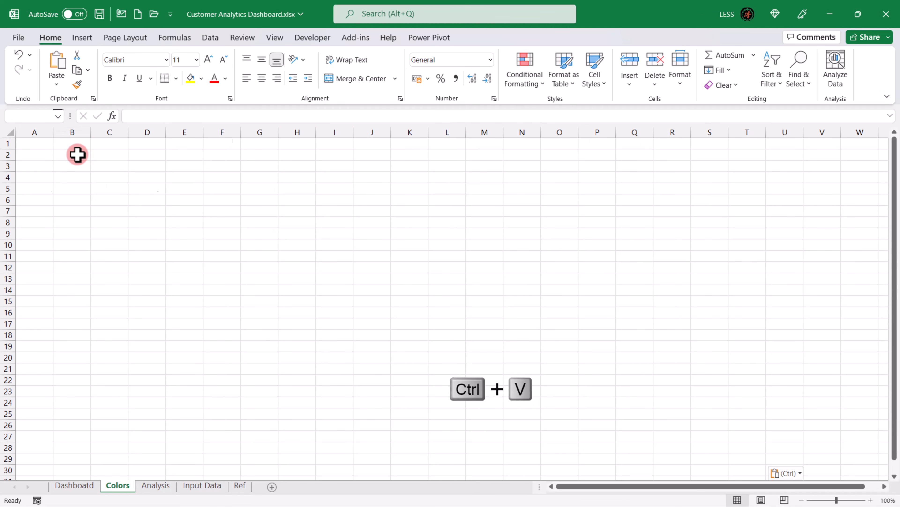
{"action": "left_click", "coordinate": [137, 156]}
Step: Select the hex code #F08C0F under the first gradient swatch and return to the dashboard sheet
{"action": "left_click", "coordinate": [289, 254]}
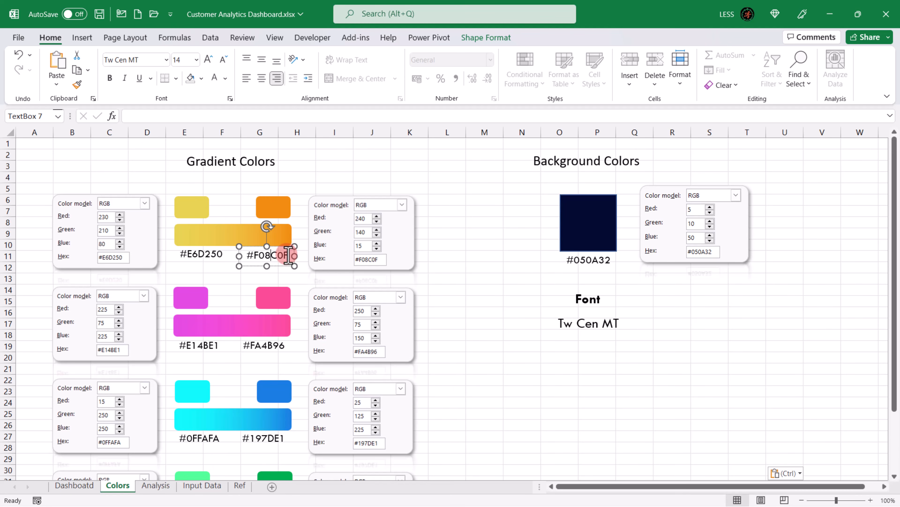
{"action": "left_click_drag", "start_coordinate": [285, 255], "coordinate": [250, 255]}
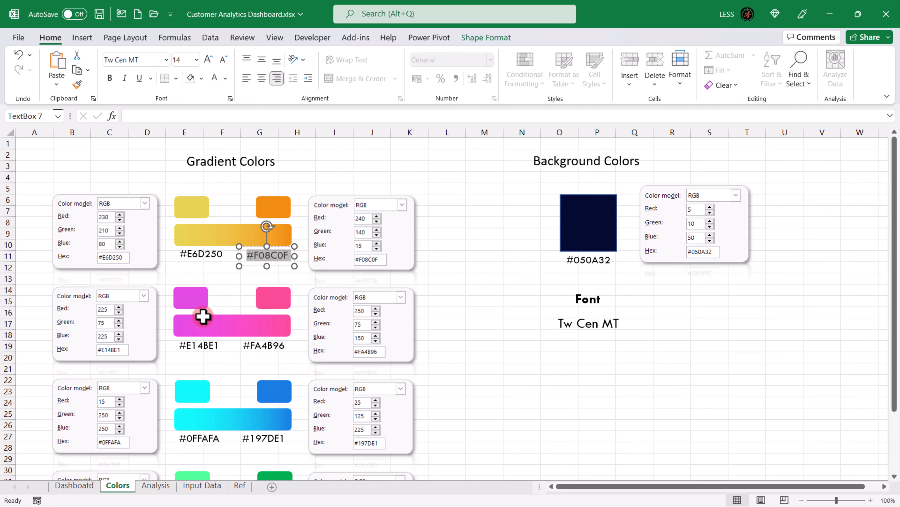
{"action": "left_click", "coordinate": [76, 485]}
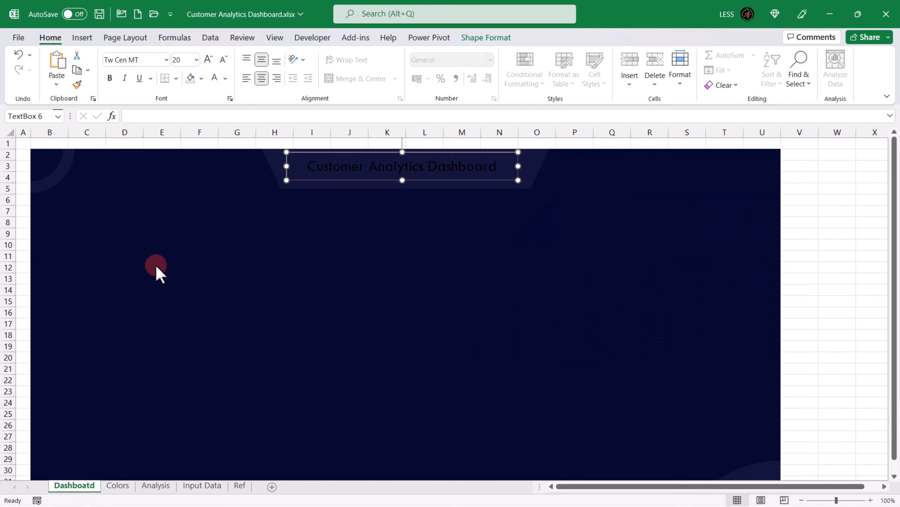
Step: Set the dashboard title's font colour to the custom hex #F08C0F and make the text bold
{"action": "left_click", "coordinate": [225, 78]}
{"action": "left_click", "coordinate": [261, 258]}
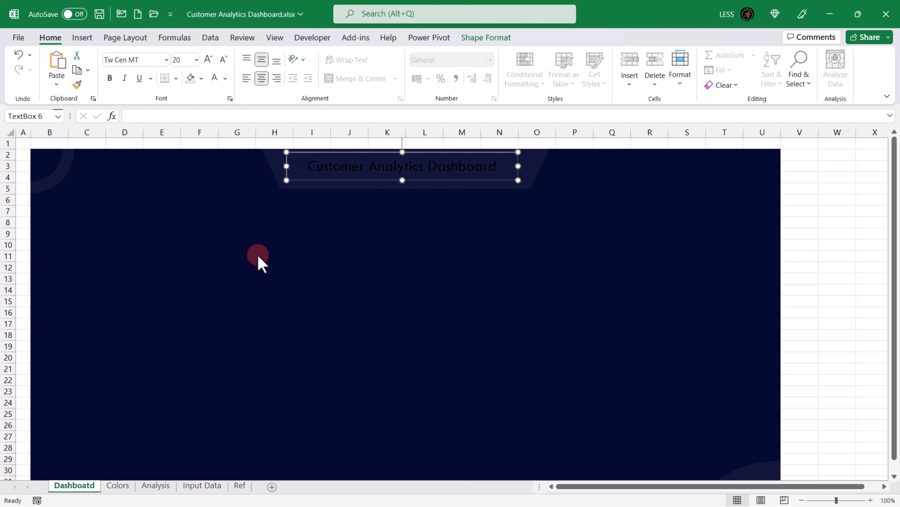
{"action": "left_click", "coordinate": [370, 166]}
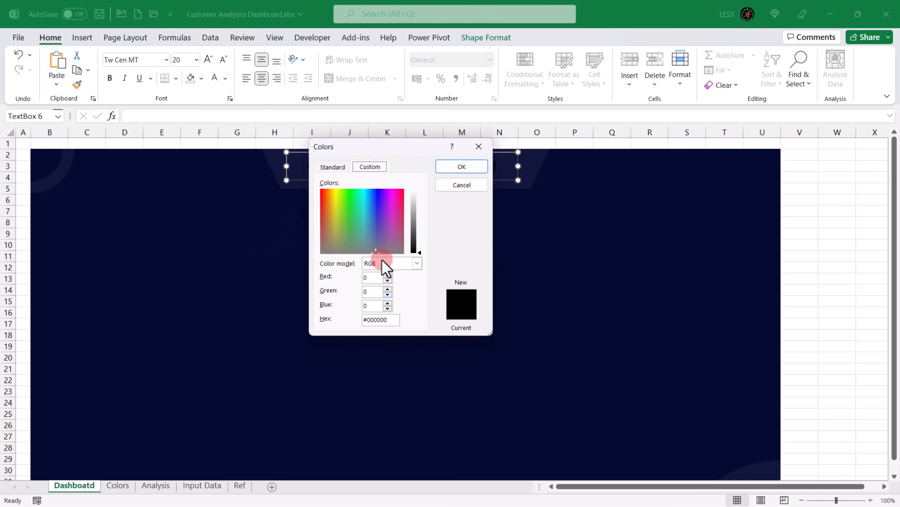
{"action": "left_click_drag", "start_coordinate": [388, 319], "coordinate": [338, 322]}
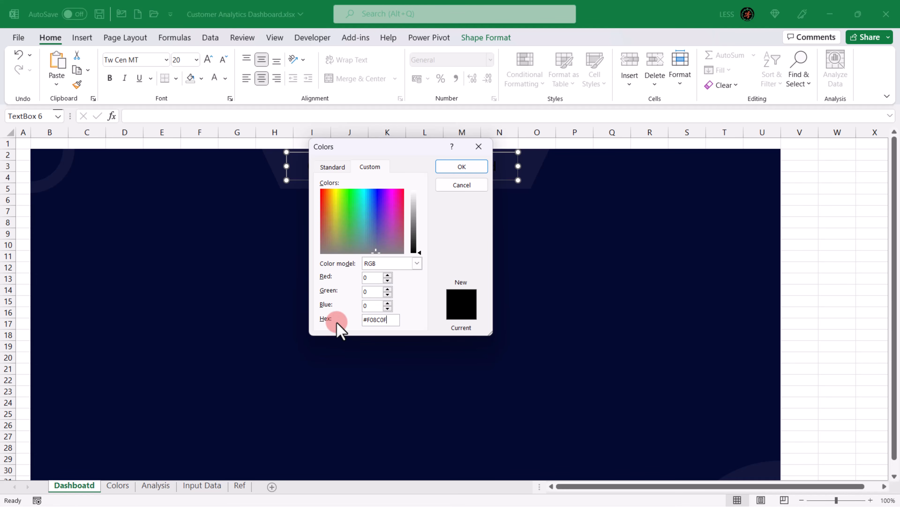
{"action": "left_click", "coordinate": [455, 168]}
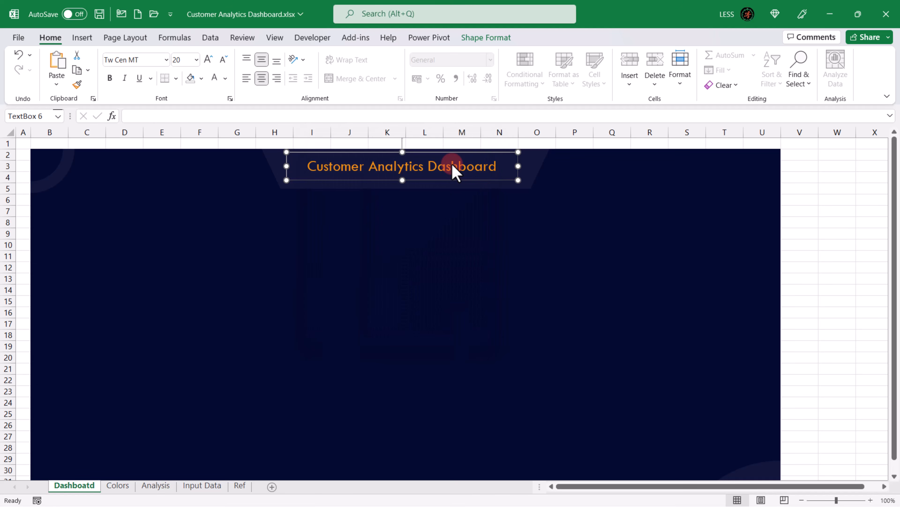
{"action": "left_click", "coordinate": [110, 78]}
Step: Shorten the title text box to about 1 cm high and nudge it up within the header shape
{"action": "left_click_drag", "start_coordinate": [389, 182], "coordinate": [390, 181]}
{"action": "key", "text": "Up"}
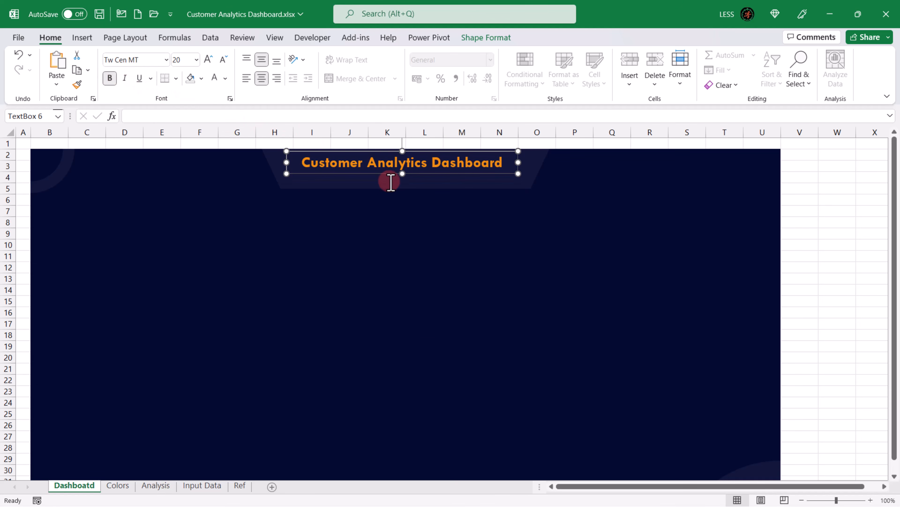
{"action": "key", "text": "Up"}
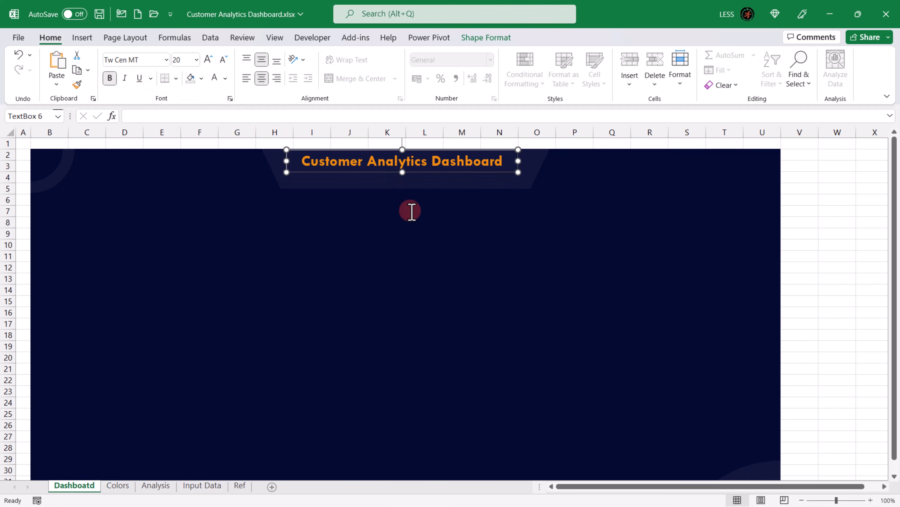
Step: Align the title text box to the top and horizontal centre of the dark background, and remove its outline
{"action": "left_click", "coordinate": [413, 213], "text": "shift"}
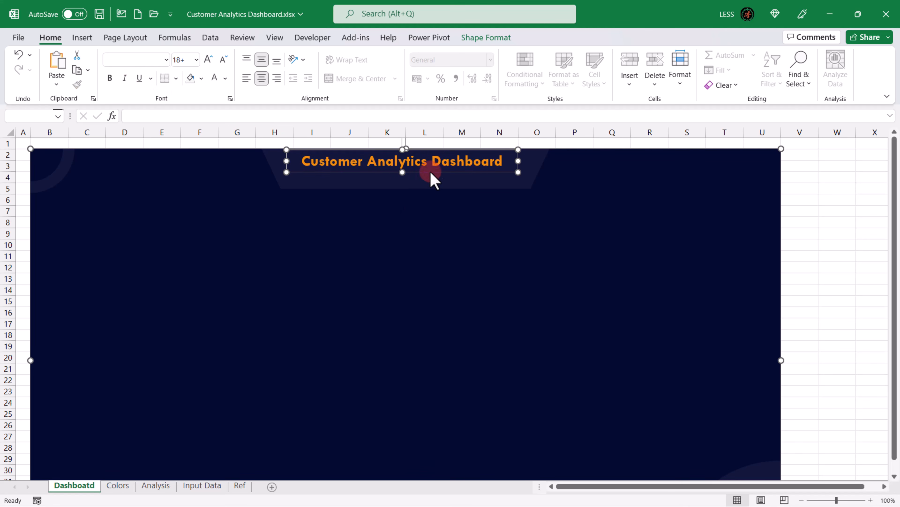
{"action": "left_click", "coordinate": [492, 34]}
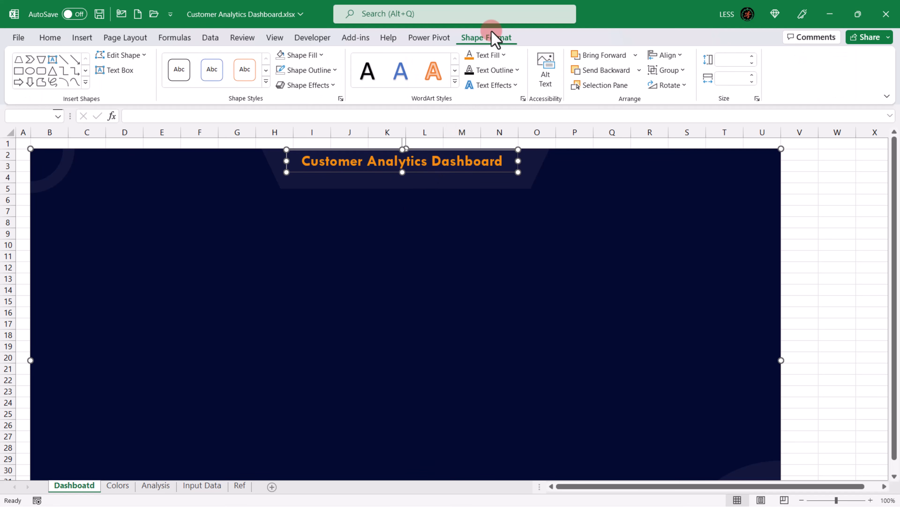
{"action": "left_click", "coordinate": [681, 55]}
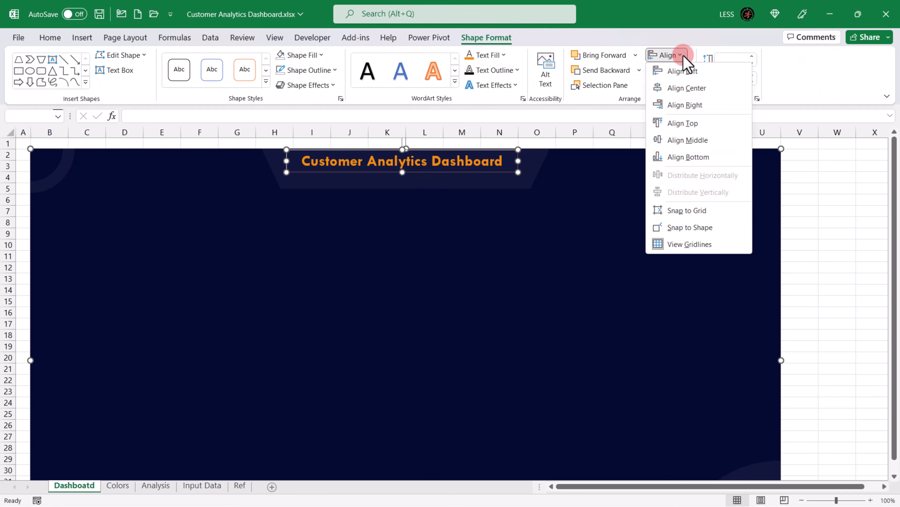
{"action": "left_click", "coordinate": [682, 123]}
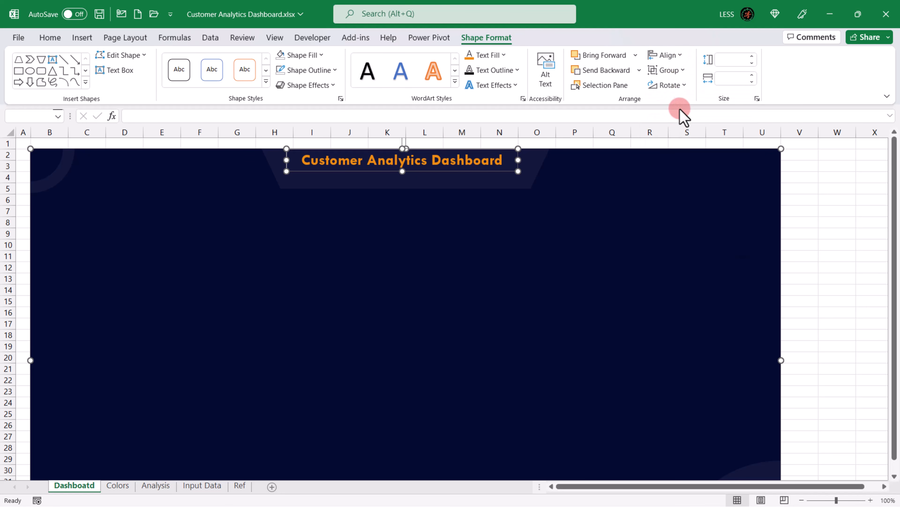
{"action": "left_click", "coordinate": [678, 56]}
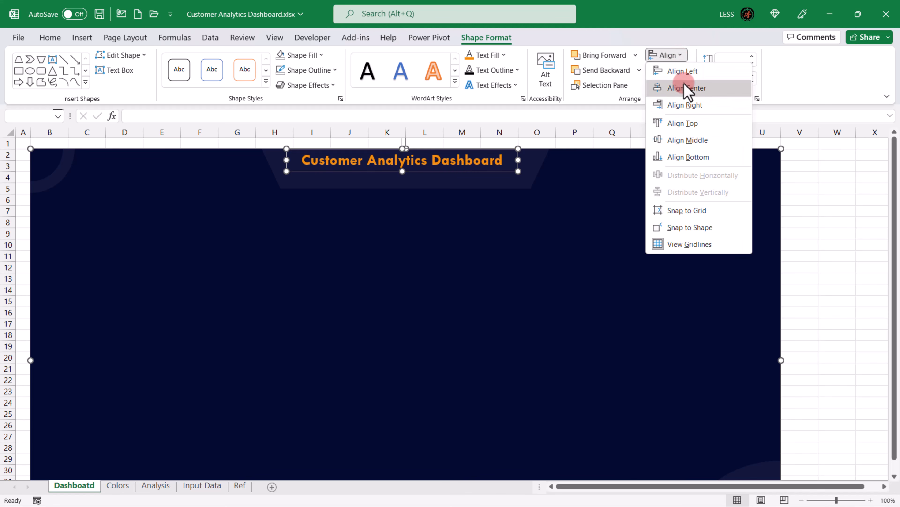
{"action": "left_click", "coordinate": [687, 90]}
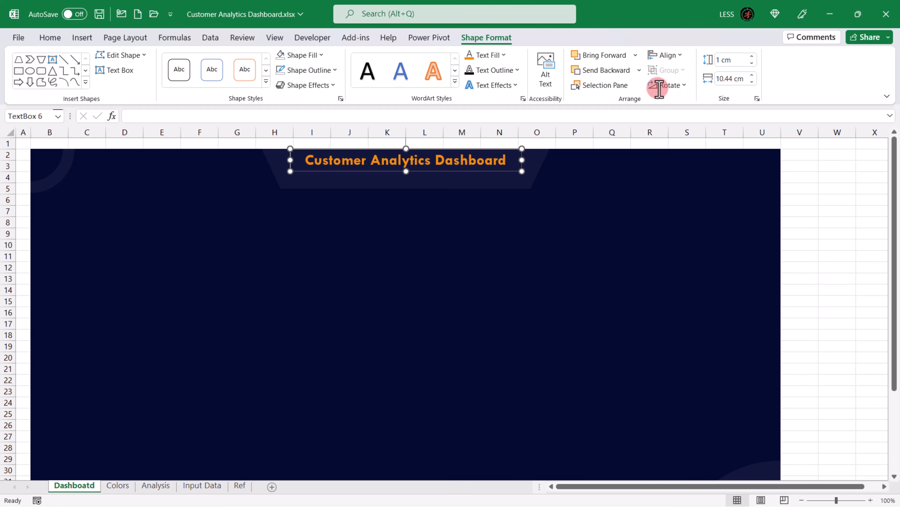
{"action": "left_click", "coordinate": [334, 71]}
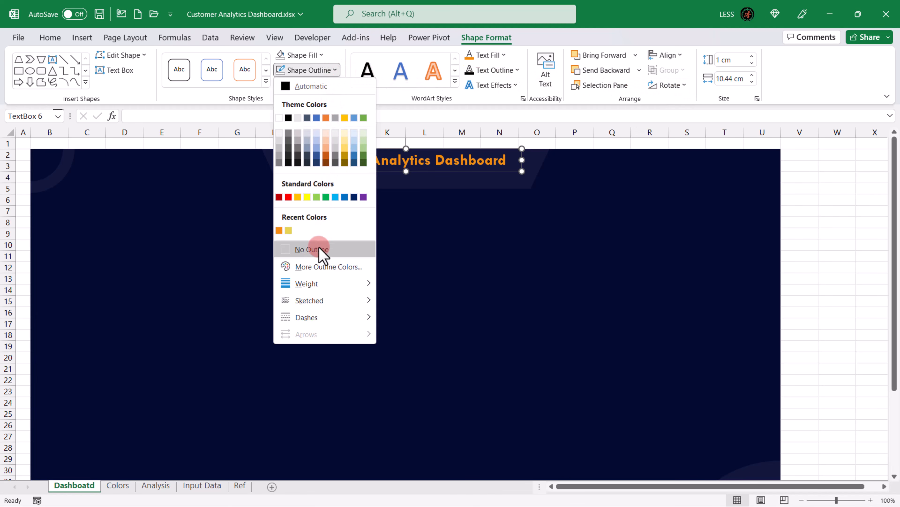
{"action": "left_click", "coordinate": [312, 249]}
Step: Duplicate the title text box and place the copy directly beneath the title, inside the header shape
{"action": "key", "text": "ctrl+c"}
{"action": "key", "text": "ctrl+v"}
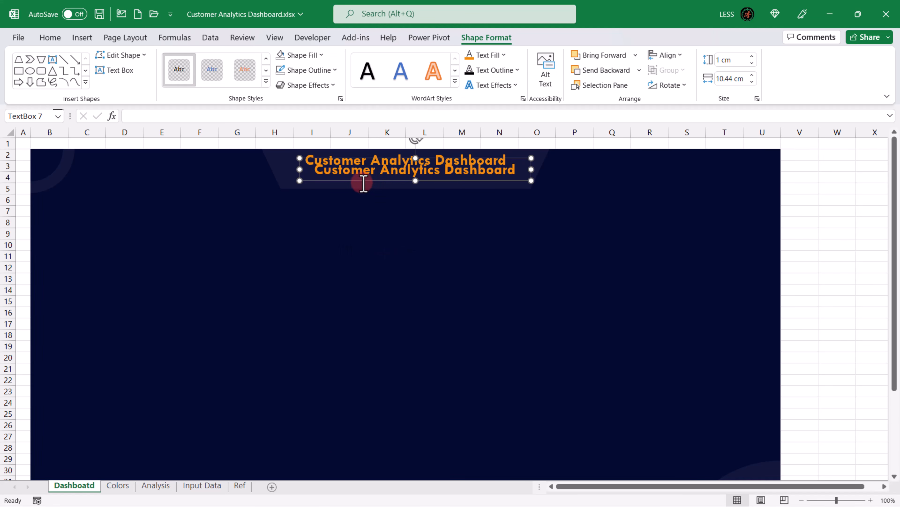
{"action": "left_click_drag", "start_coordinate": [358, 182], "coordinate": [354, 190]}
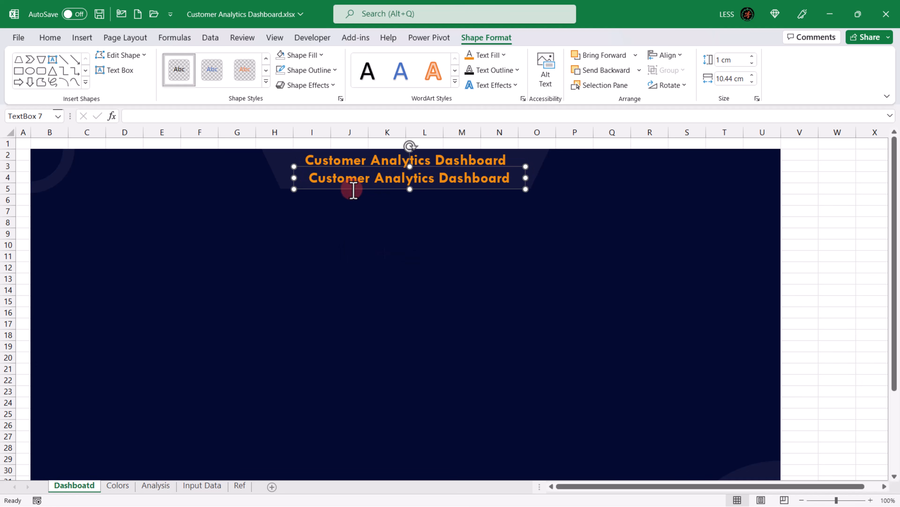
Step: Replace the text in the copied title box with "Hotel Guest Feedback"
{"action": "left_click", "coordinate": [368, 186]}
{"action": "key", "text": "BackSpace"}
{"action": "key", "text": "BackSpace"}
{"action": "key", "text": "BackSpace"}
{"action": "key", "text": "BackSpace"}
{"action": "key", "text": "BackSpace"}
{"action": "key", "text": "BackSpace"}
{"action": "key", "text": "BackSpace"}
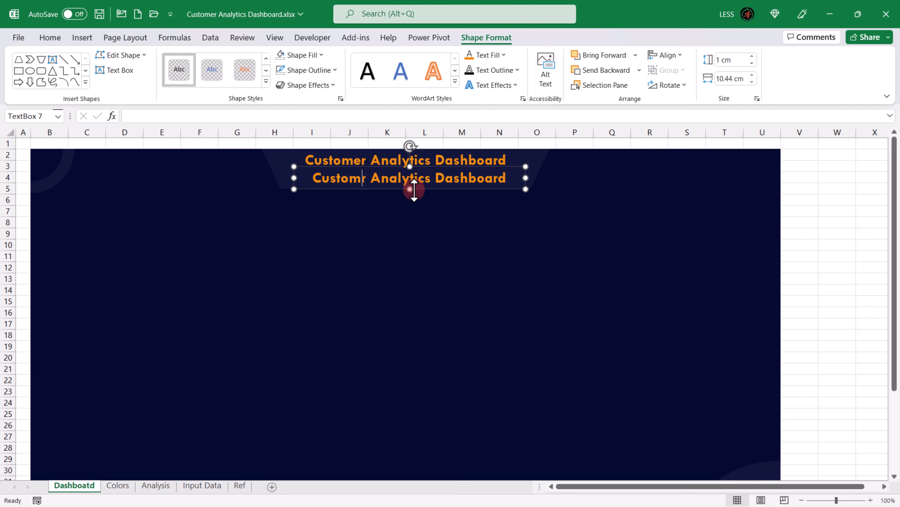
{"action": "key", "text": "Delete"}
{"action": "key", "text": "Delete"}
{"action": "key", "text": "Delete"}
{"action": "key", "text": "Delete"}
{"action": "key", "text": "Delete"}
{"action": "key", "text": "Delete"}
{"action": "key", "text": "Delete"}
{"action": "key", "text": "Delete"}
{"action": "key", "text": "Delete"}
{"action": "key", "text": "Delete"}
{"action": "key", "text": "Delete"}
{"action": "key", "text": "Delete"}
{"action": "key", "text": "Delete"}
{"action": "key", "text": "Delete"}
{"action": "key", "text": "Delete"}
{"action": "key", "text": "Delete"}
{"action": "key", "text": "Delete"}
{"action": "key", "text": "Delete"}
{"action": "key", "text": "Delete"}
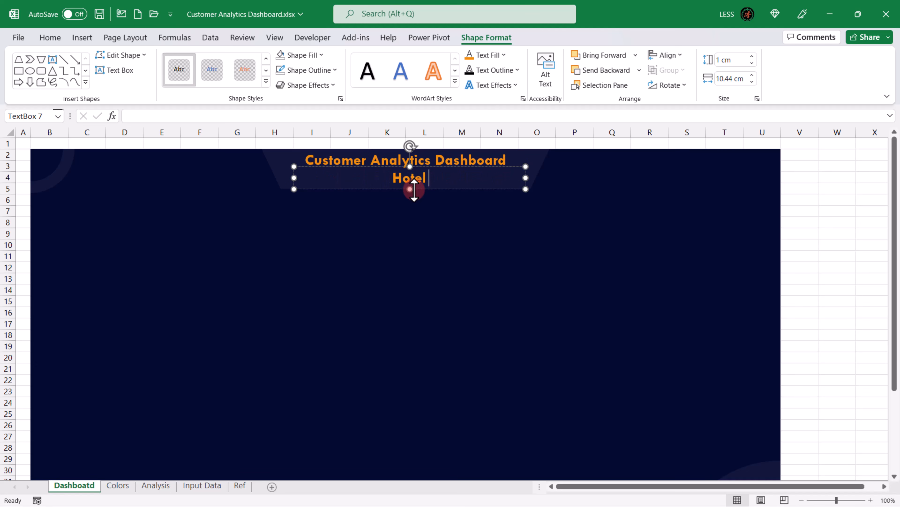
{"action": "type", "text": "Hotel Gues"}
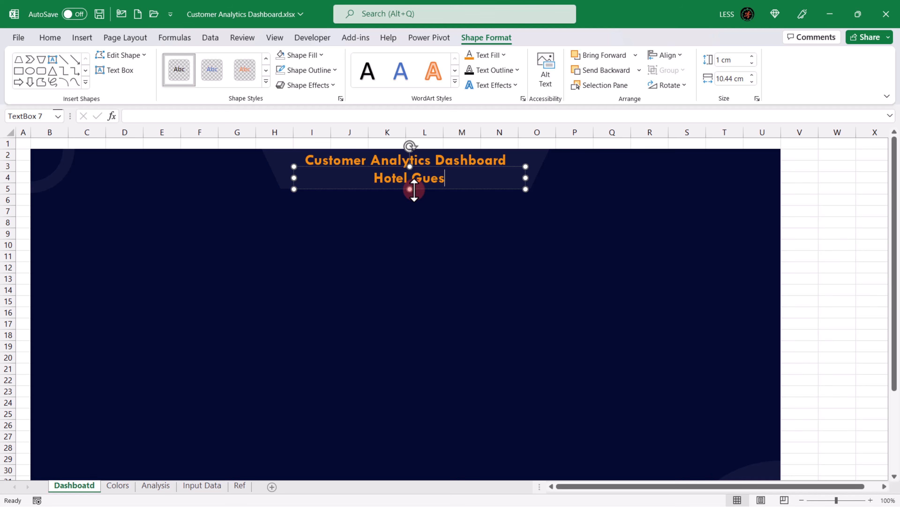
{"action": "type", "text": "t Feedback"}
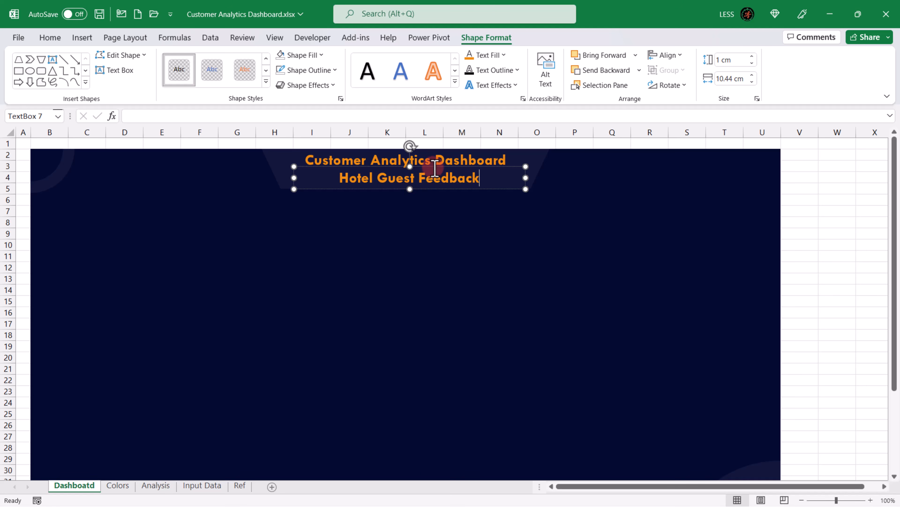
Step: Format the "Hotel Guest Feedback" subtitle as non-bold white text at size 16
{"action": "left_click", "coordinate": [51, 37]}
{"action": "left_click", "coordinate": [110, 78]}
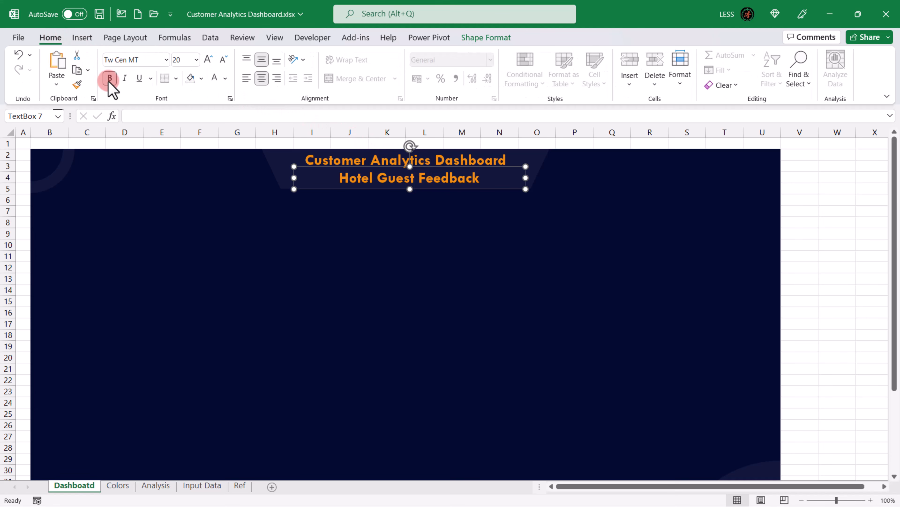
{"action": "left_click", "coordinate": [213, 81]}
{"action": "left_click", "coordinate": [224, 59]}
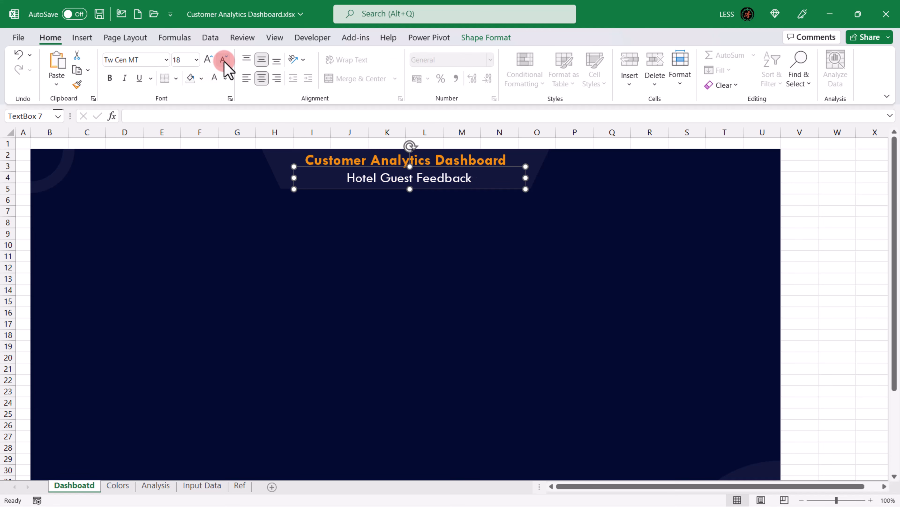
{"action": "left_click", "coordinate": [223, 60]}
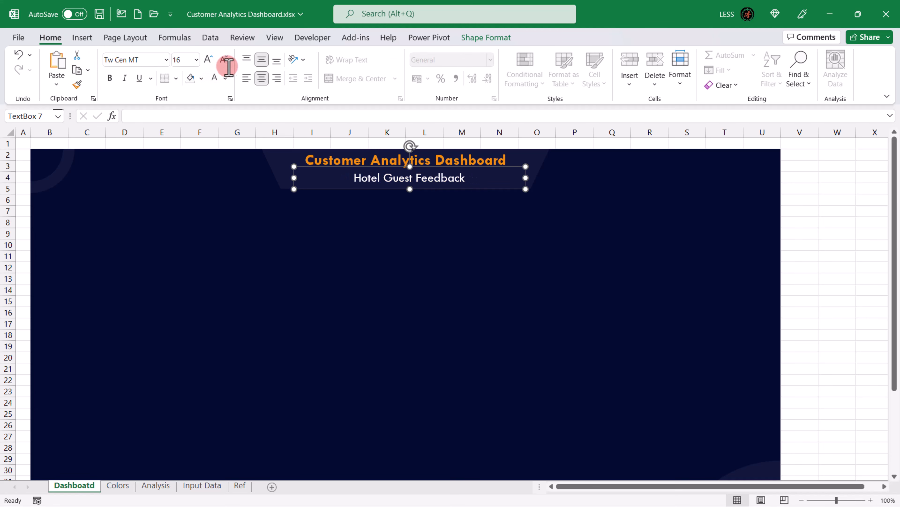
Step: Narrow the subtitle text box to fit its text and align it to the horizontal centre of the dark background
{"action": "left_click_drag", "start_coordinate": [294, 177], "coordinate": [384, 180]}
{"action": "left_click", "coordinate": [351, 216], "text": "shift"}
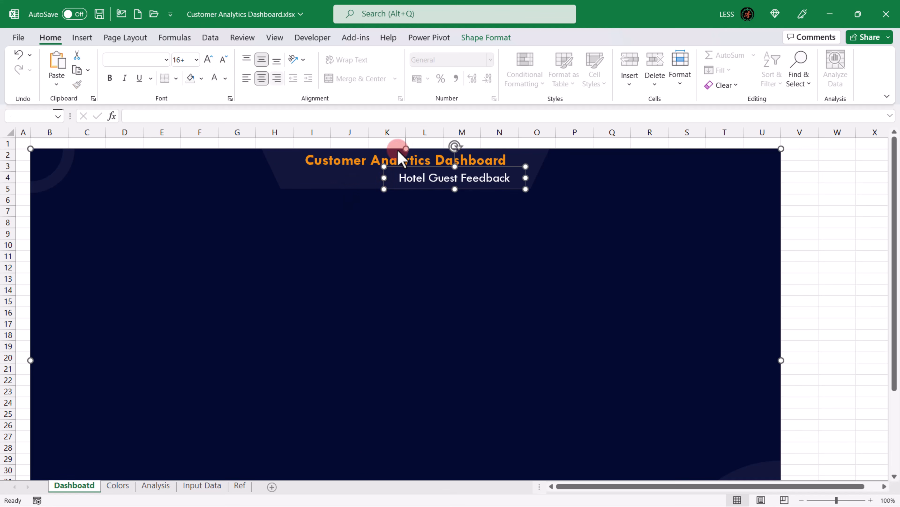
{"action": "left_click", "coordinate": [486, 37]}
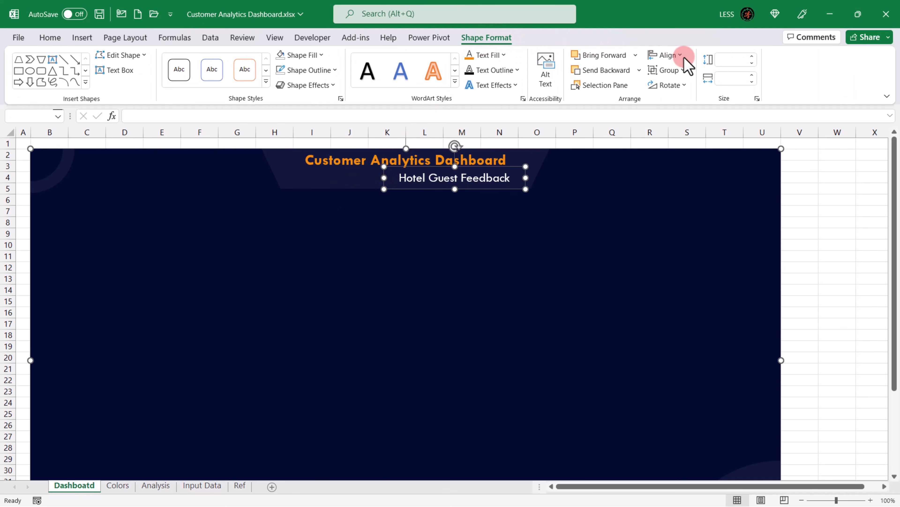
{"action": "left_click", "coordinate": [675, 56]}
{"action": "left_click", "coordinate": [686, 87]}
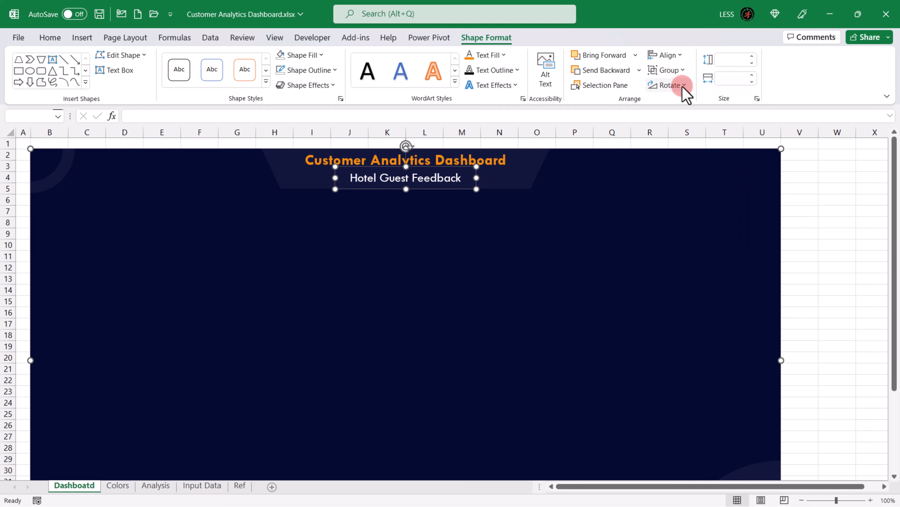
{"action": "left_click", "coordinate": [318, 70]}
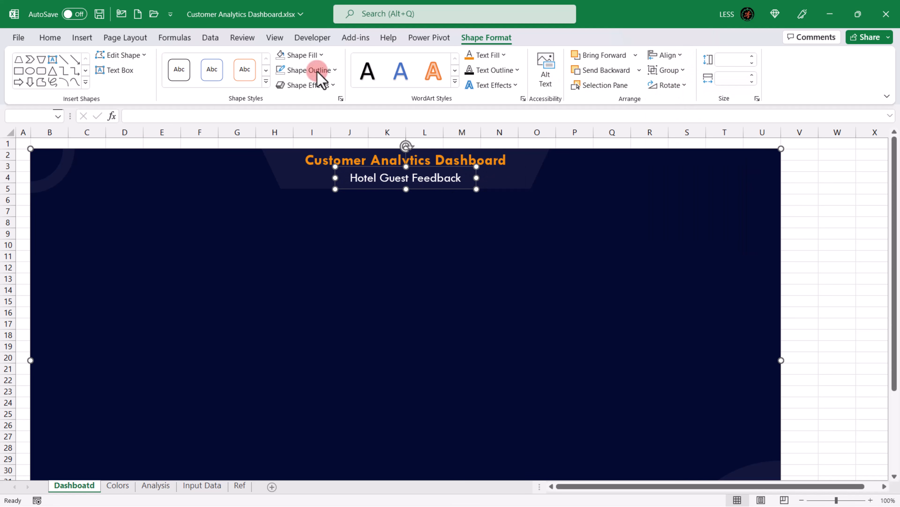
Step: Draw a chevron arrow shape of about 1.35 by 1.35 cm near the subtitle and remove its outline
{"action": "left_click", "coordinate": [31, 60]}
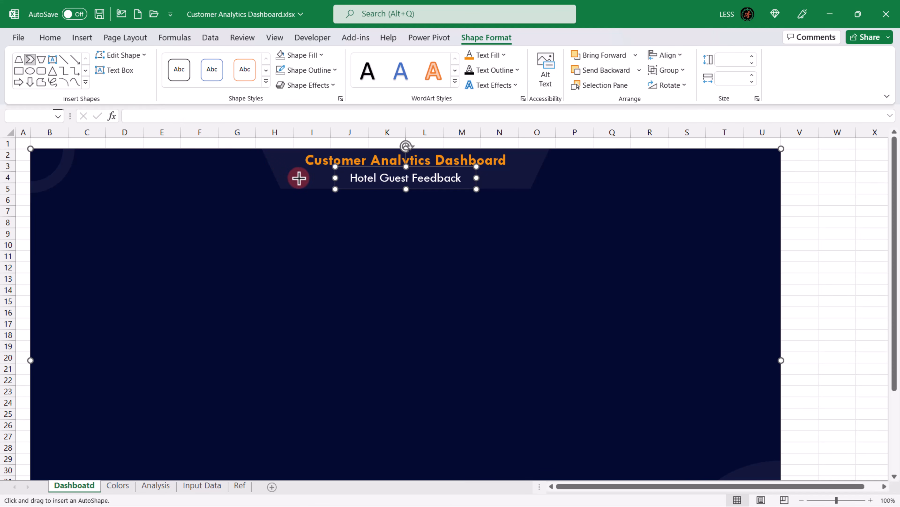
{"action": "left_click_drag", "start_coordinate": [299, 177], "coordinate": [329, 208]}
{"action": "scroll", "coordinate": [320, 209], "scroll_direction": "up", "scroll_amount": 6, "text": "ctrl"}
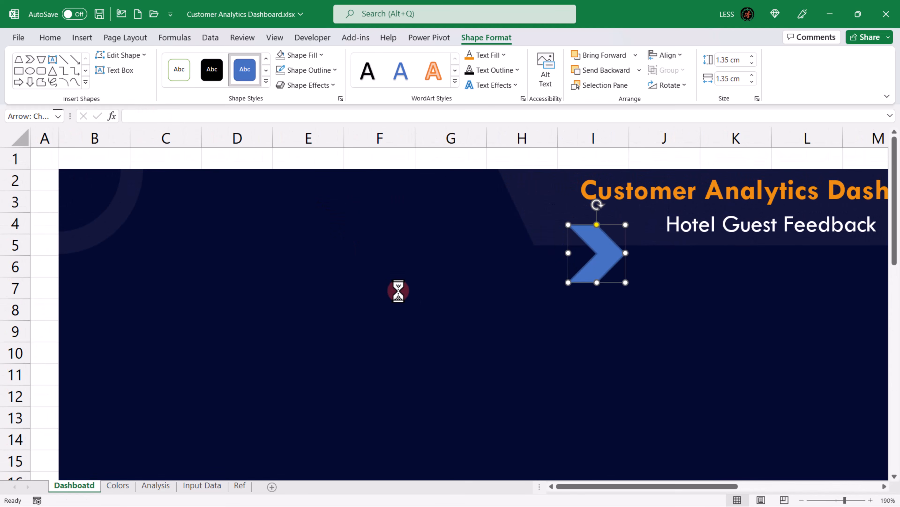
{"action": "left_click_drag", "start_coordinate": [585, 487], "coordinate": [636, 487]}
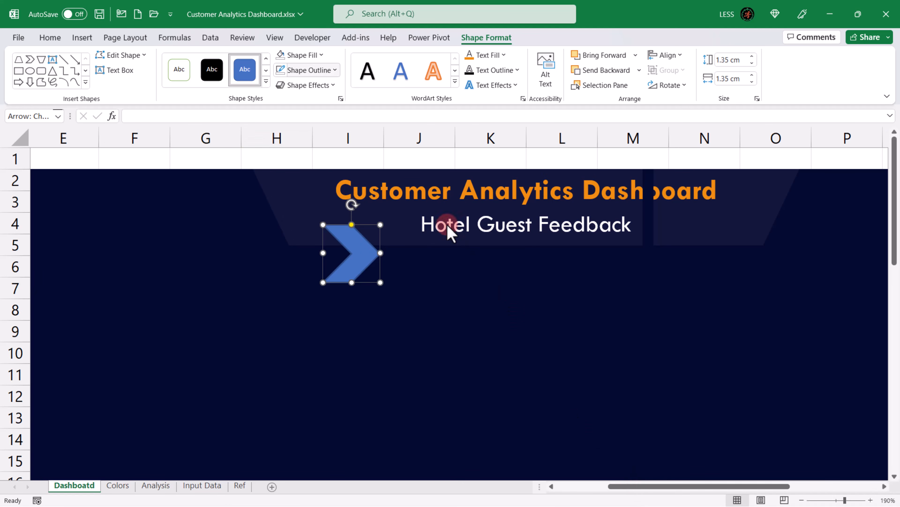
{"action": "left_click", "coordinate": [334, 70]}
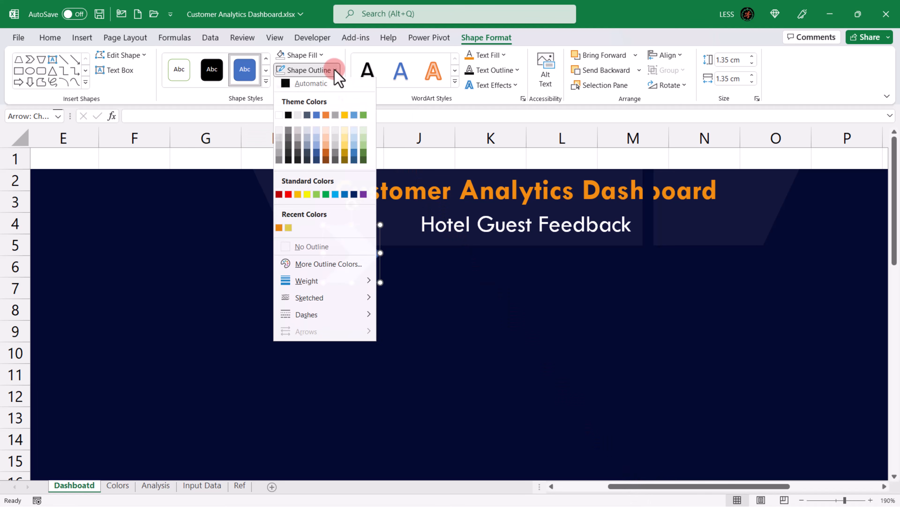
{"action": "left_click", "coordinate": [315, 249]}
Step: Shrink the chevron to about 0.36 by 0.35 cm and position it just before the subtitle text
{"action": "left_click_drag", "start_coordinate": [356, 247], "coordinate": [423, 237]}
{"action": "left_click_drag", "start_coordinate": [448, 273], "coordinate": [431, 240]}
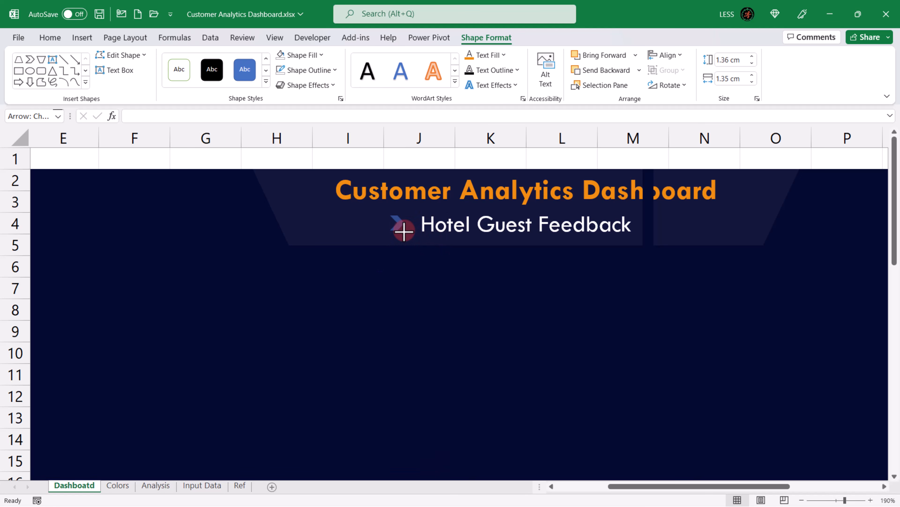
{"action": "left_click_drag", "start_coordinate": [399, 228], "coordinate": [396, 226]}
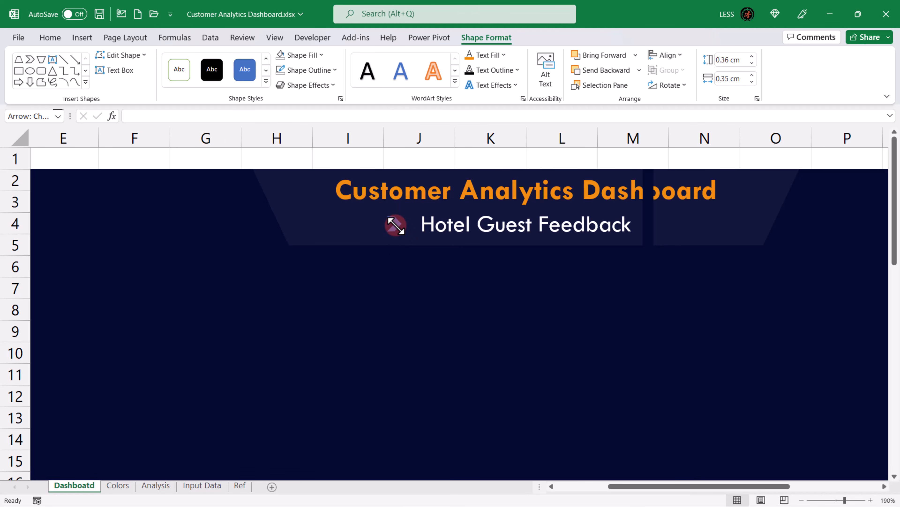
Step: Duplicate the small chevron, place the copy immediately before the original, and select both chevrons together
{"action": "key", "text": "ctrl+c"}
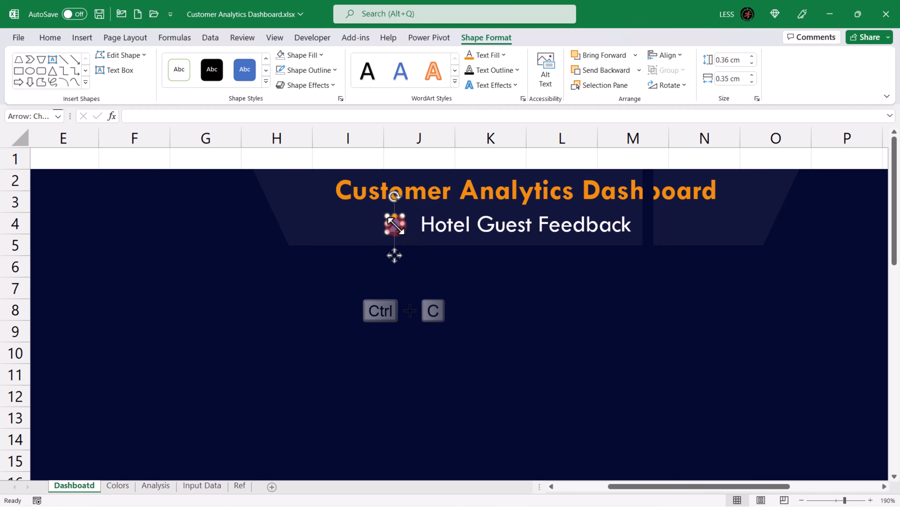
{"action": "key", "text": "ctrl+v"}
{"action": "scroll", "coordinate": [397, 258], "scroll_direction": "up", "scroll_amount": 2}
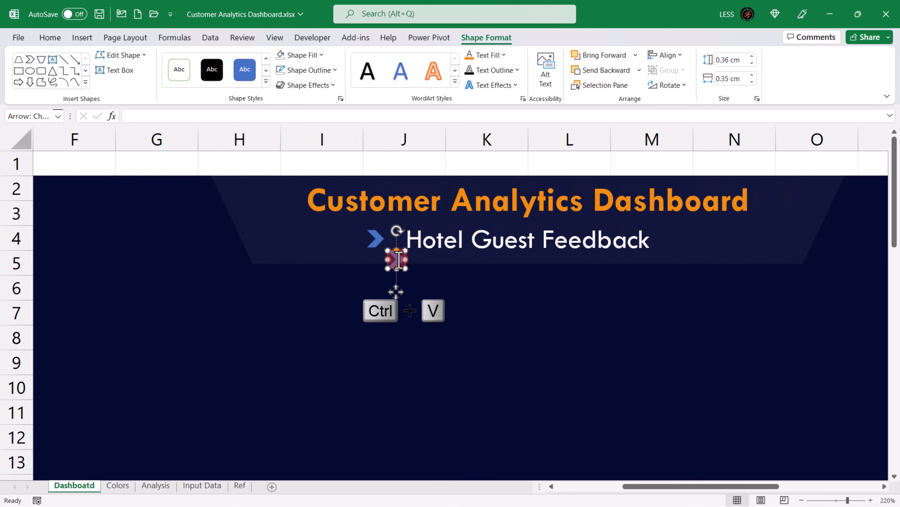
{"action": "left_click_drag", "start_coordinate": [395, 258], "coordinate": [362, 237]}
{"action": "left_click", "coordinate": [376, 238], "text": "shift"}
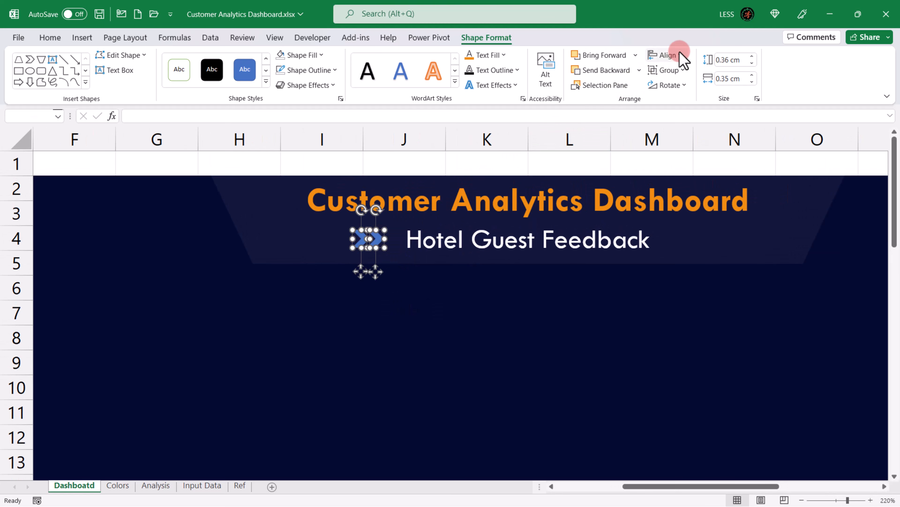
Step: Align the two small chevrons along their top edges and group them
{"action": "left_click", "coordinate": [668, 55]}
{"action": "left_click", "coordinate": [688, 122]}
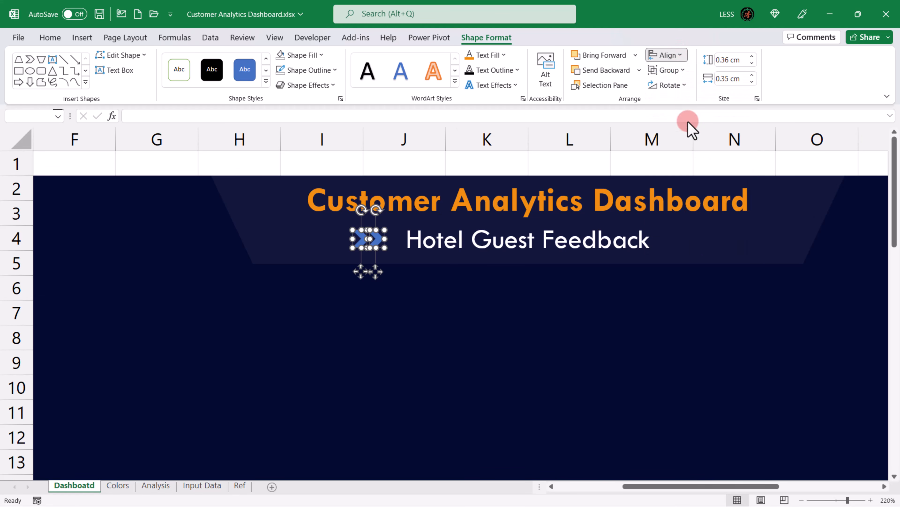
{"action": "right_click", "coordinate": [377, 234]}
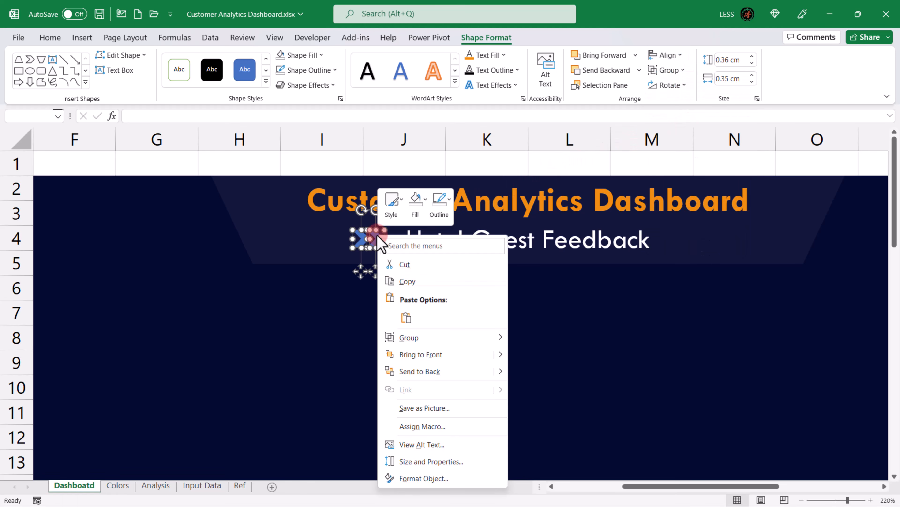
{"action": "mouse_move", "coordinate": [460, 337]}
{"action": "left_click", "coordinate": [536, 339]}
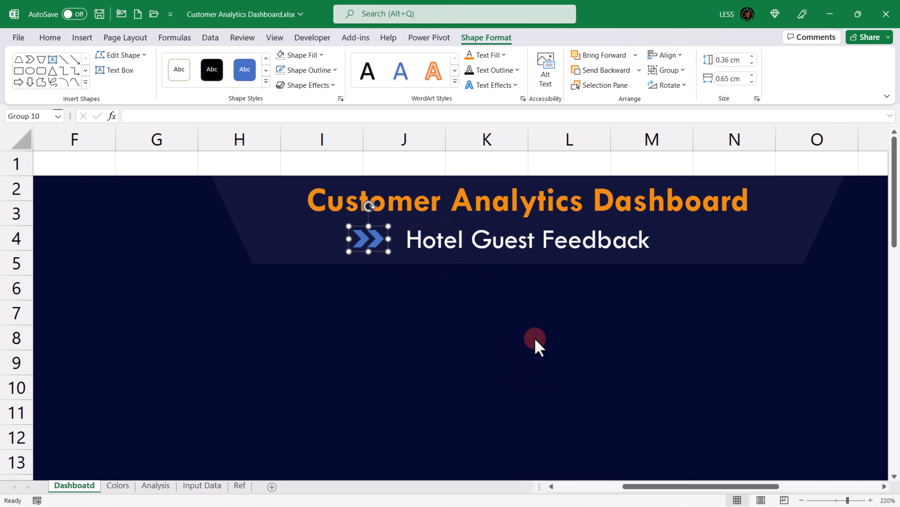
Step: Give the grouped chevrons a gradient fill and set the first gradient stop to the recently used yellow
{"action": "right_click", "coordinate": [377, 239]}
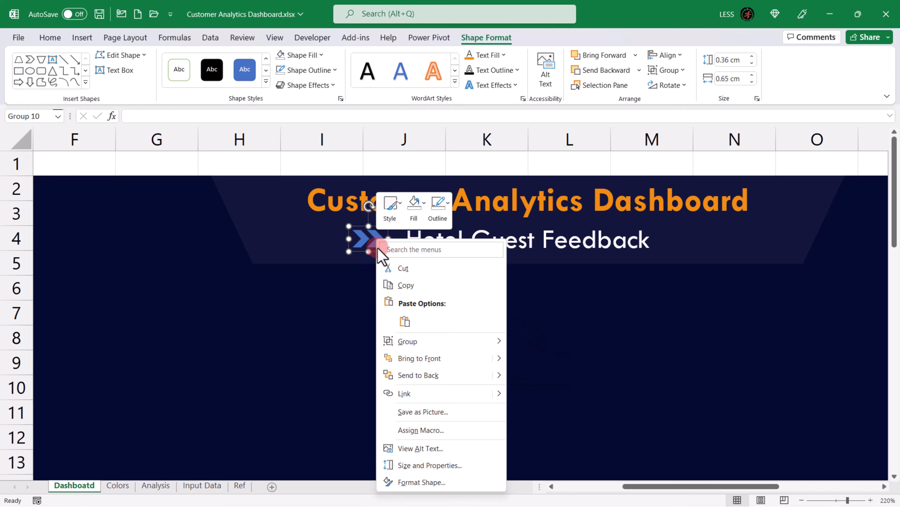
{"action": "left_click", "coordinate": [429, 481]}
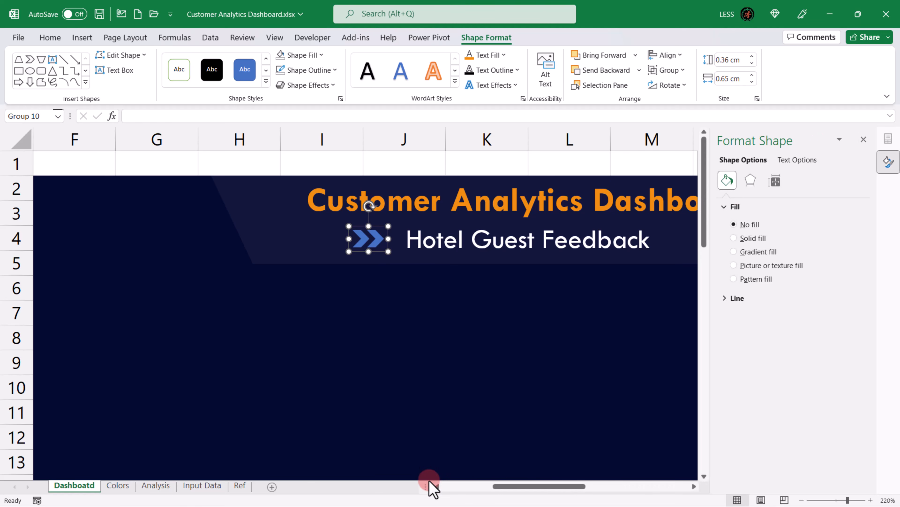
{"action": "left_click", "coordinate": [733, 252]}
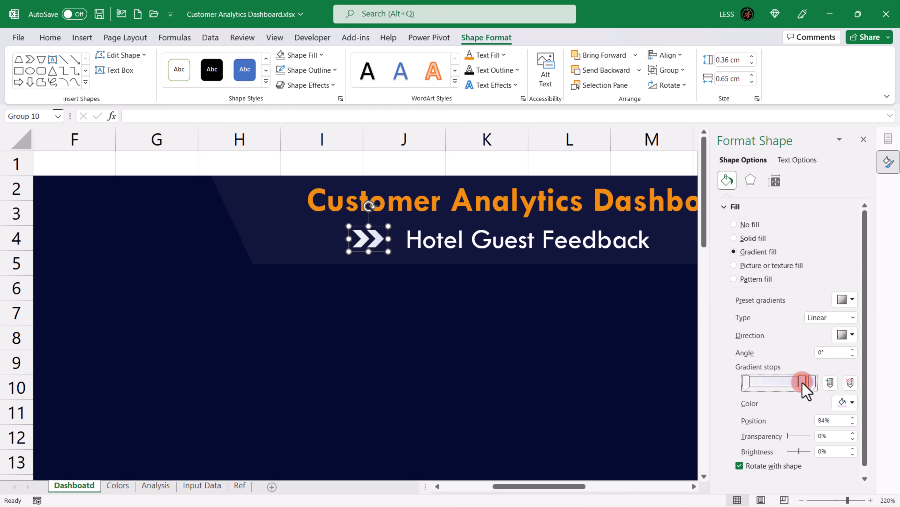
{"action": "left_click", "coordinate": [746, 381]}
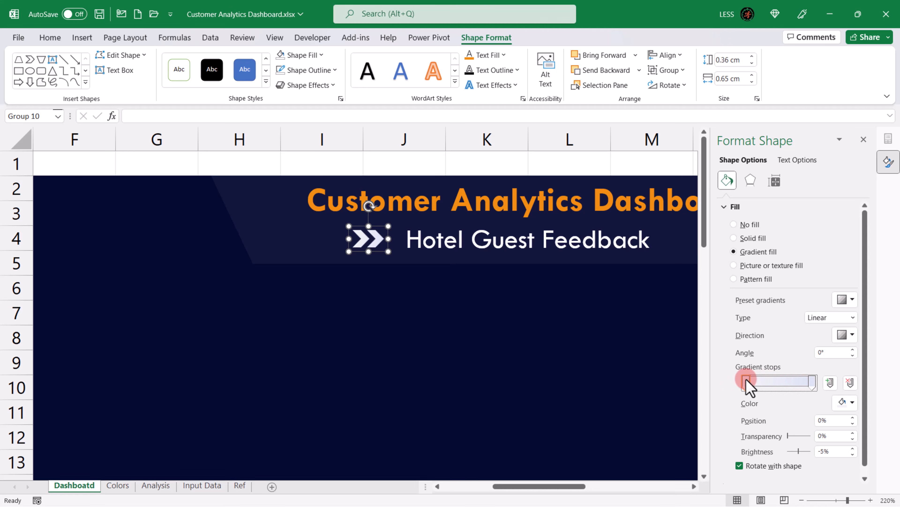
{"action": "left_click", "coordinate": [852, 402]}
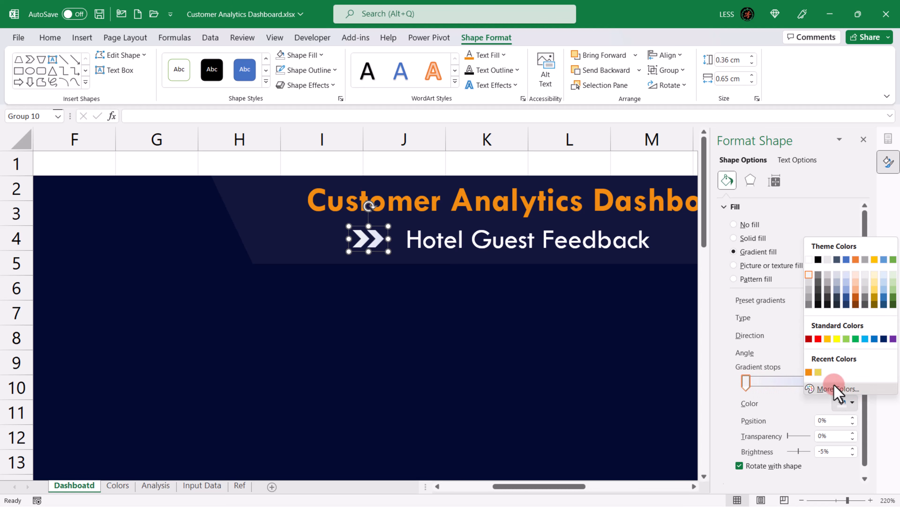
{"action": "left_click", "coordinate": [819, 372]}
Step: Set the chevron gradient's last stop to the orange #F08C0F from the Colors sheet
{"action": "left_click", "coordinate": [812, 381]}
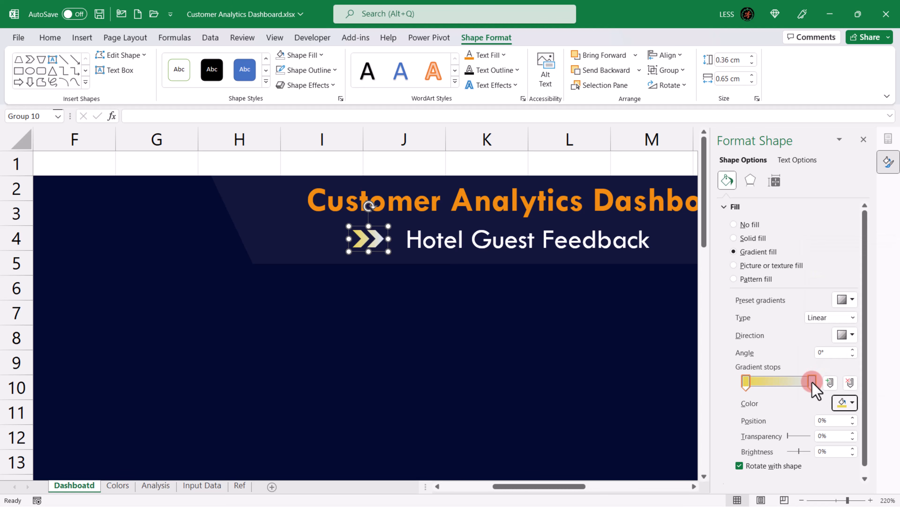
{"action": "left_click", "coordinate": [120, 485]}
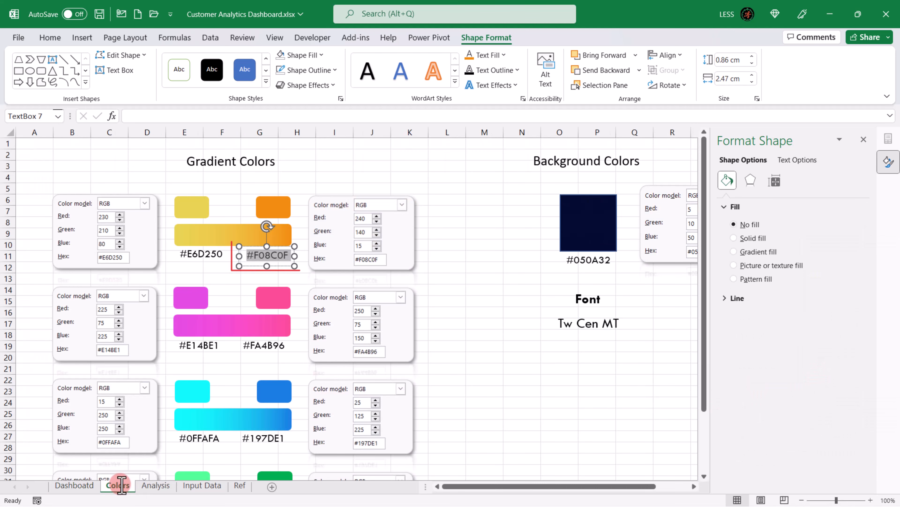
{"action": "left_click", "coordinate": [75, 485]}
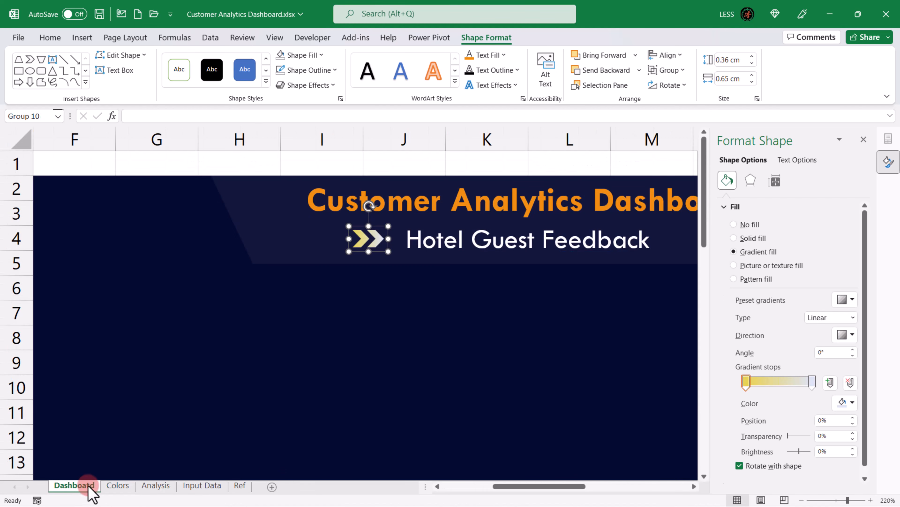
{"action": "left_click", "coordinate": [811, 382]}
{"action": "left_click", "coordinate": [851, 402]}
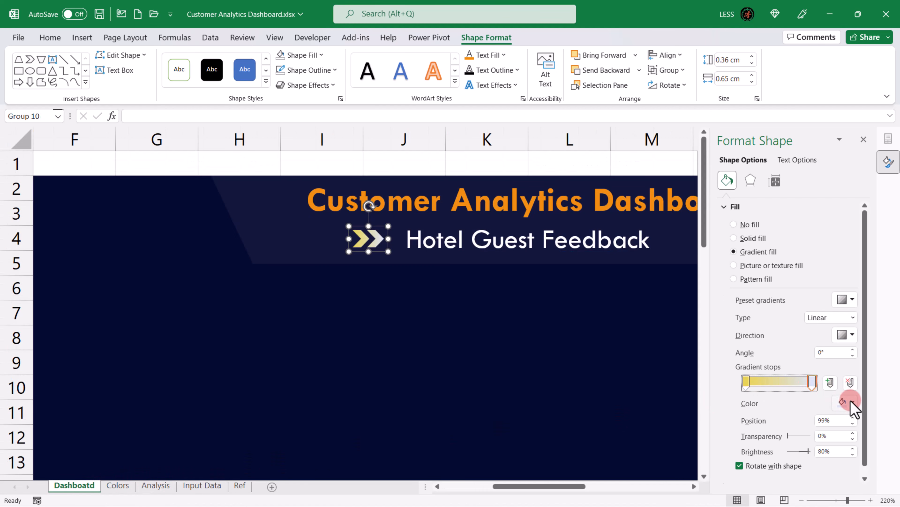
{"action": "left_click", "coordinate": [822, 388]}
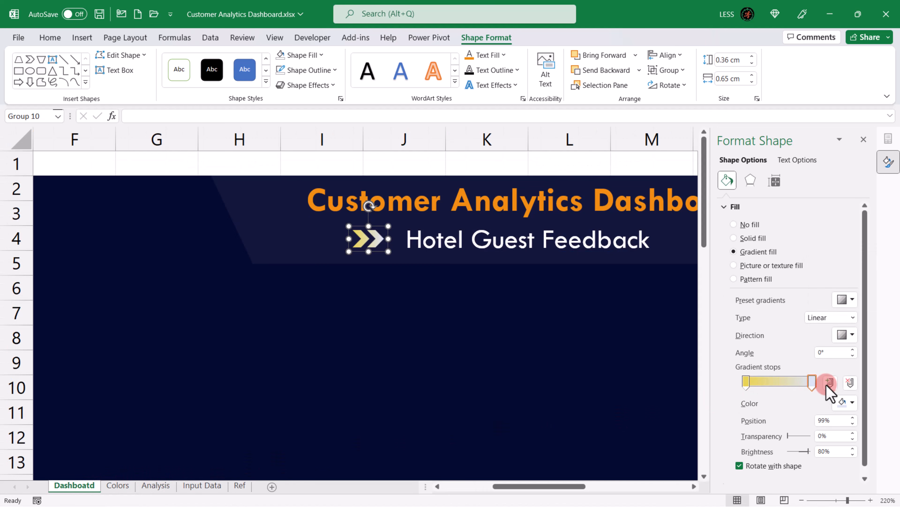
{"action": "left_click_drag", "start_coordinate": [396, 306], "coordinate": [349, 306]}
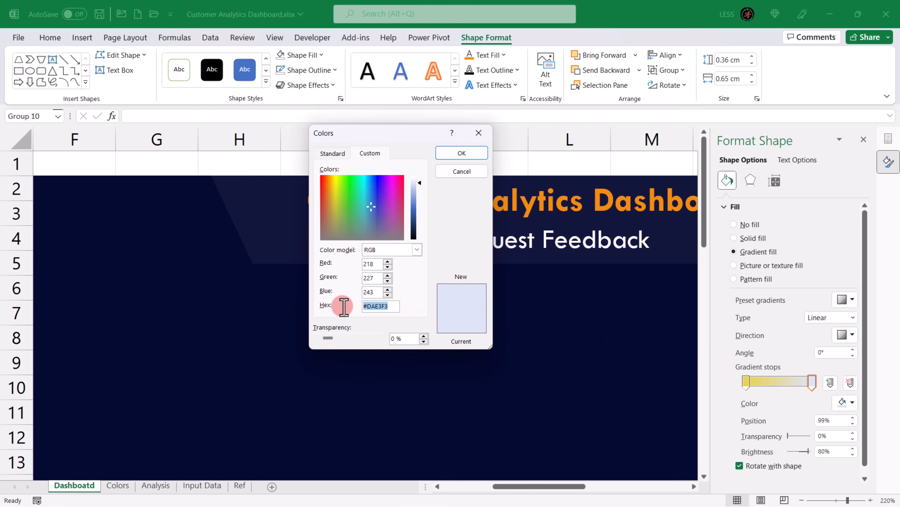
{"action": "left_click", "coordinate": [466, 153]}
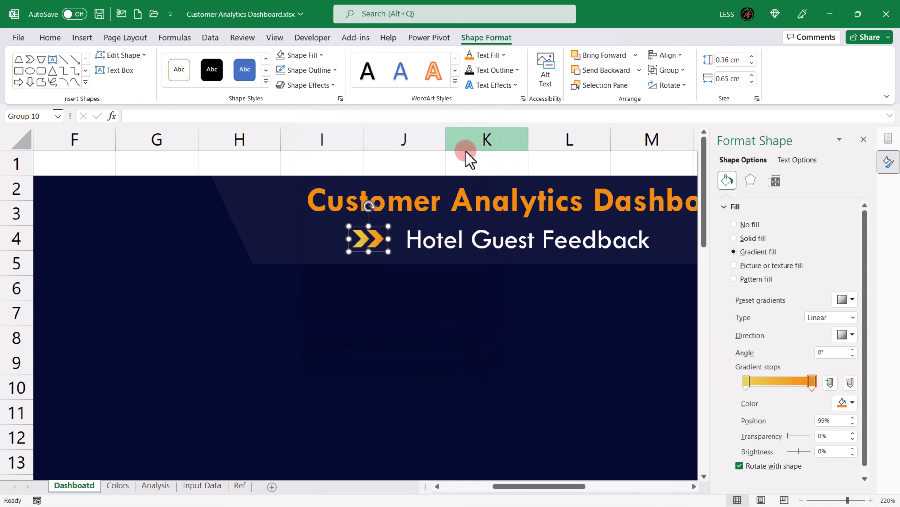
Step: Set the chevron gradient's linear direction to run from left to right and close the shape formatting options
{"action": "left_click", "coordinate": [851, 335]}
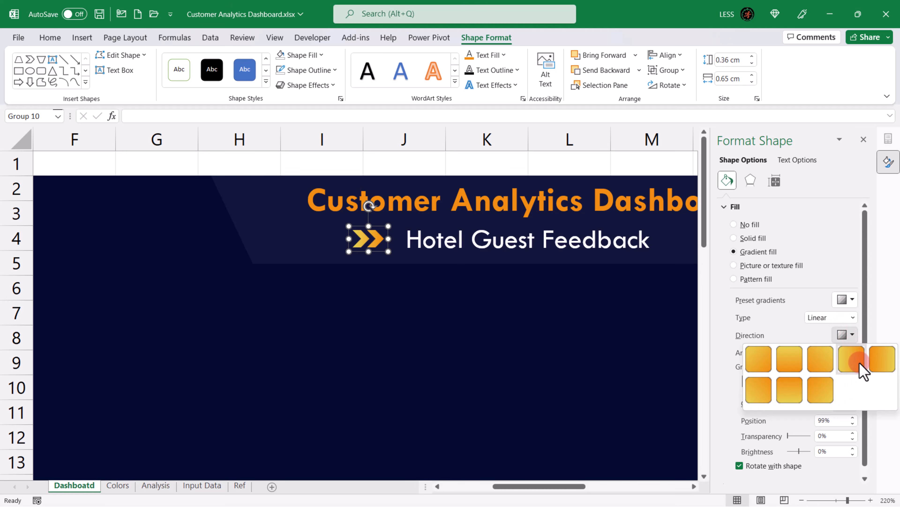
{"action": "left_click", "coordinate": [860, 367]}
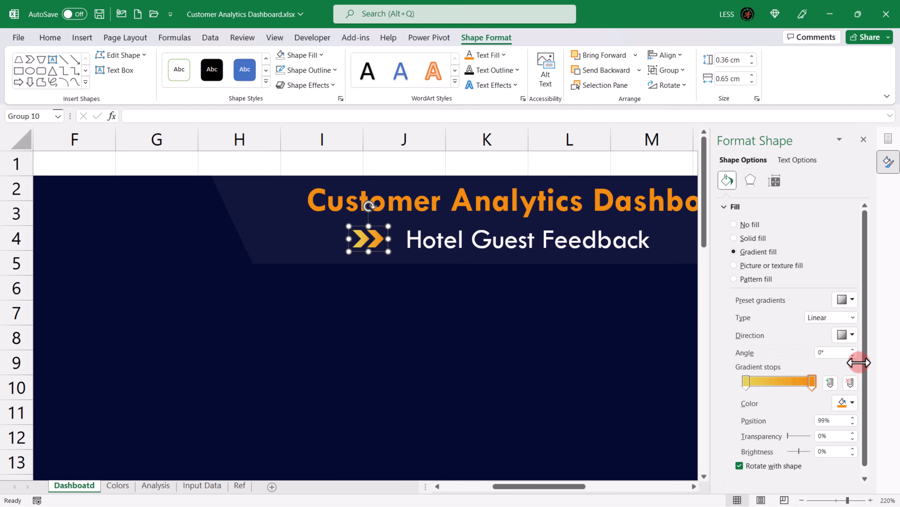
{"action": "left_click", "coordinate": [678, 314]}
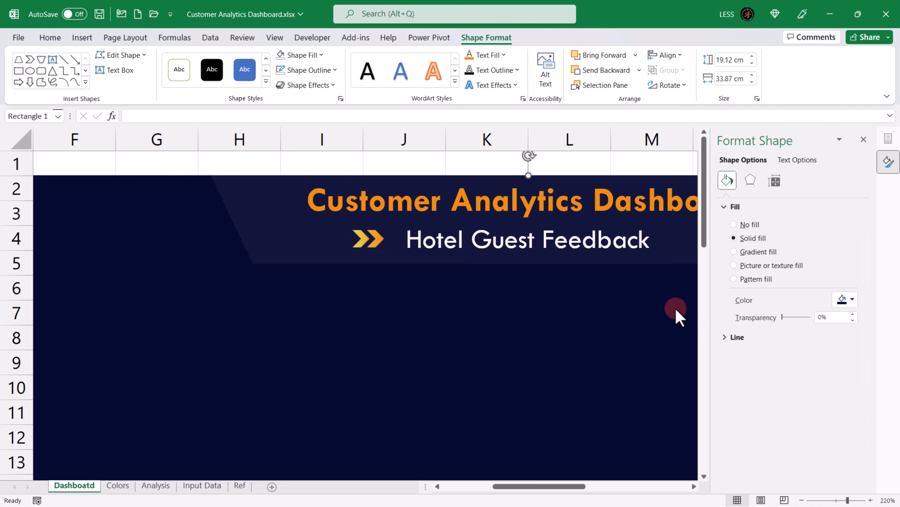
{"action": "left_click", "coordinate": [863, 139]}
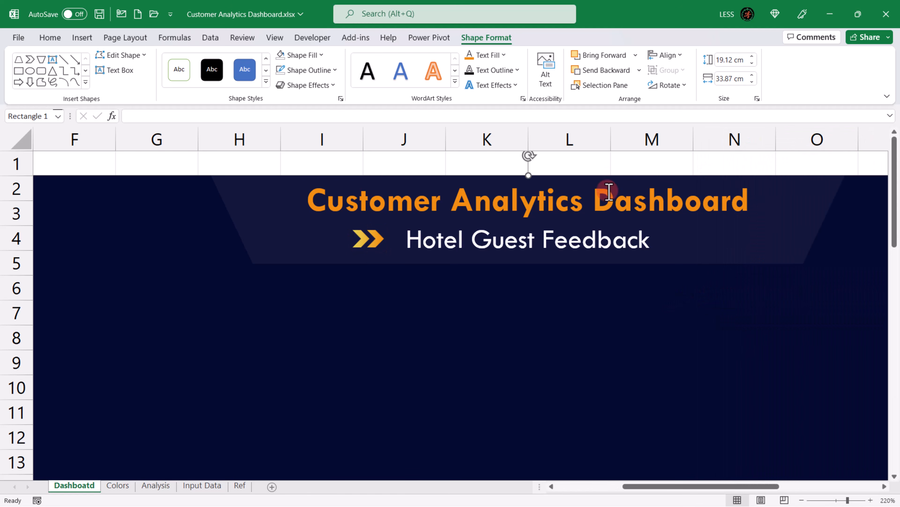
Step: Duplicate the chevron pair, flip the copy horizontally and place it just after the subtitle text
{"action": "left_click", "coordinate": [377, 238]}
{"action": "key", "text": "ctrl+c"}
{"action": "key", "text": "ctrl+v"}
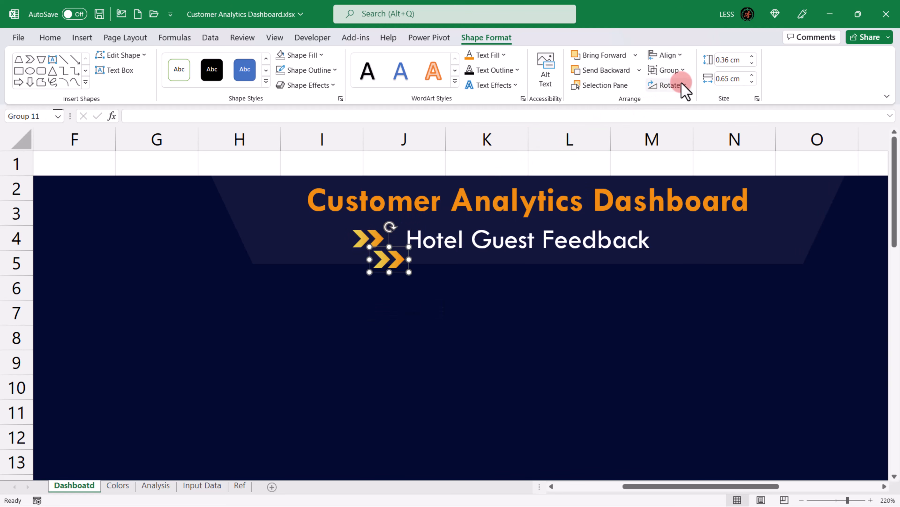
{"action": "left_click", "coordinate": [669, 85]}
{"action": "left_click", "coordinate": [678, 149]}
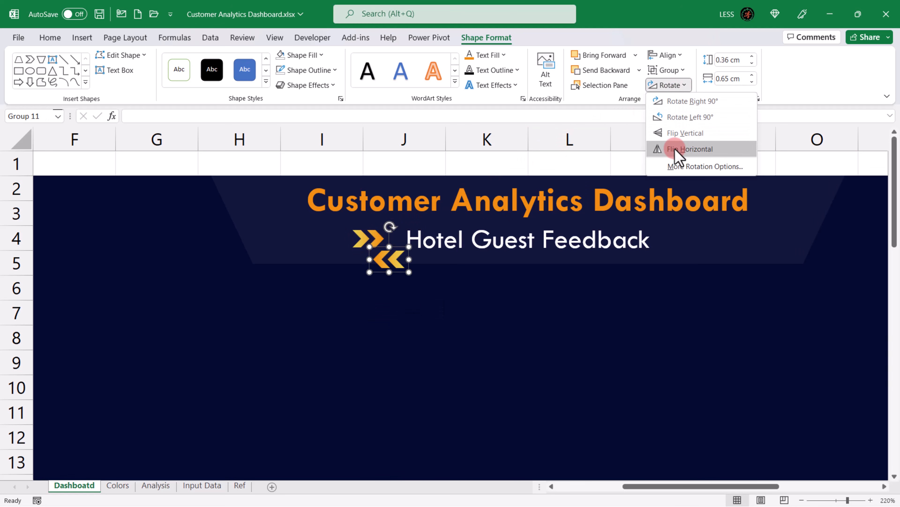
{"action": "left_click_drag", "start_coordinate": [399, 249], "coordinate": [697, 228]}
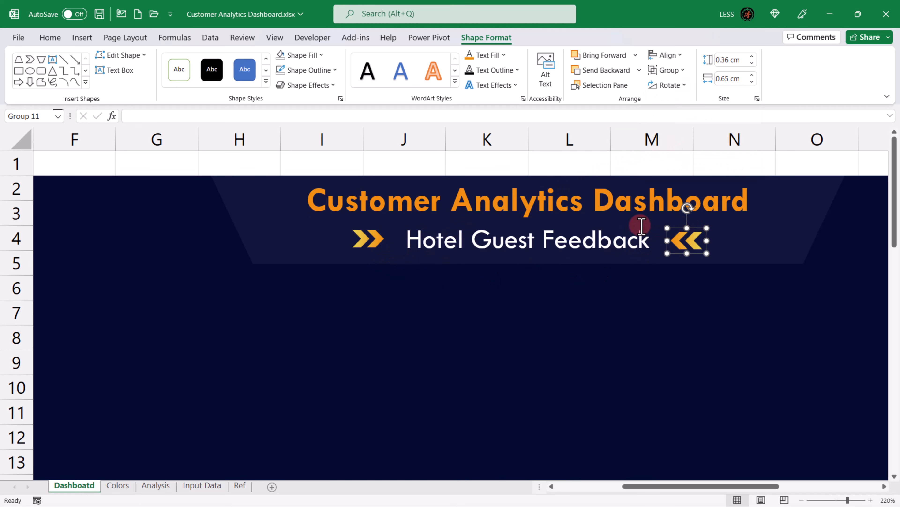
Step: Reduce the subtitle text box's height to about 0.46 cm and its font size to 14
{"action": "left_click", "coordinate": [477, 216]}
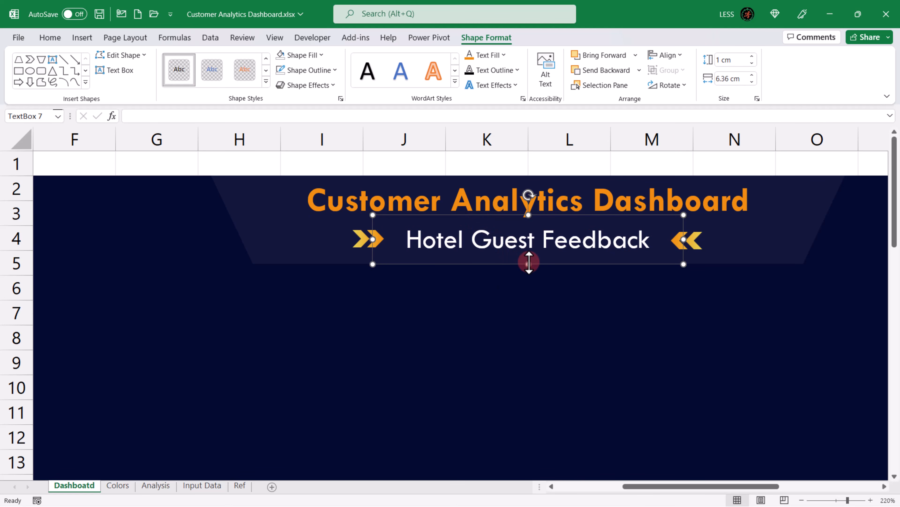
{"action": "left_click_drag", "start_coordinate": [528, 263], "coordinate": [528, 240]}
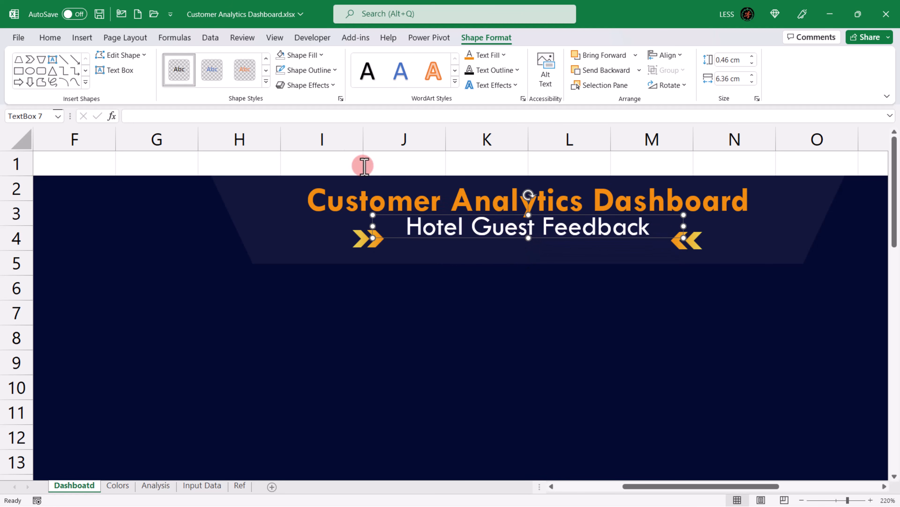
{"action": "left_click", "coordinate": [63, 39]}
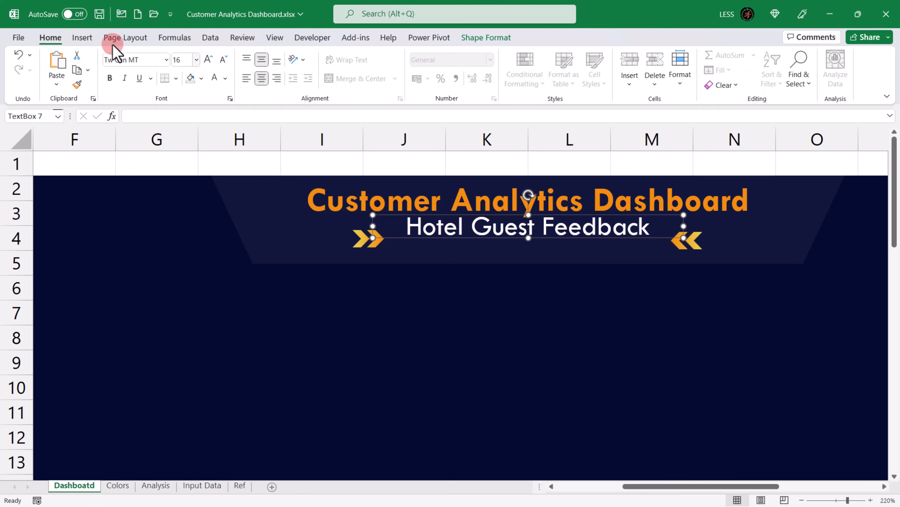
{"action": "left_click", "coordinate": [223, 59]}
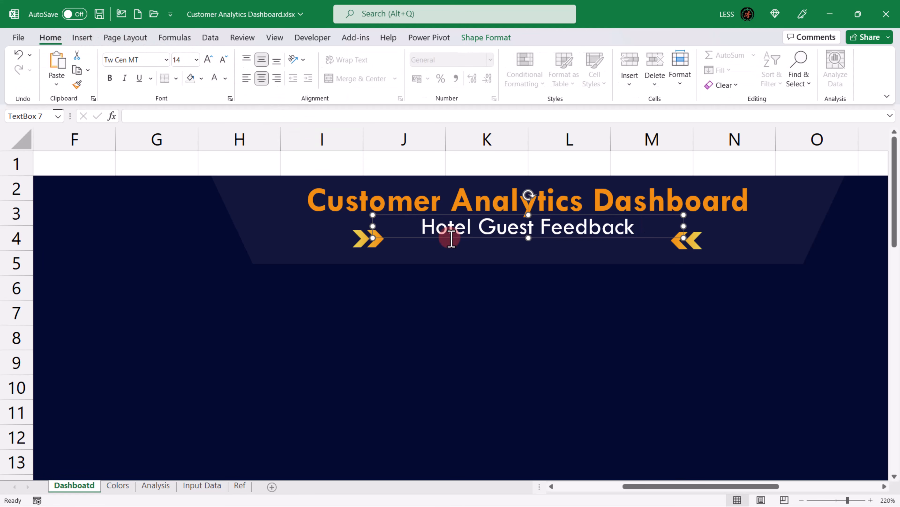
Step: Lower the subtitle between the chevron pairs, then align all three objects to the middle and distribute them horizontally
{"action": "left_click_drag", "start_coordinate": [451, 238], "coordinate": [454, 249]}
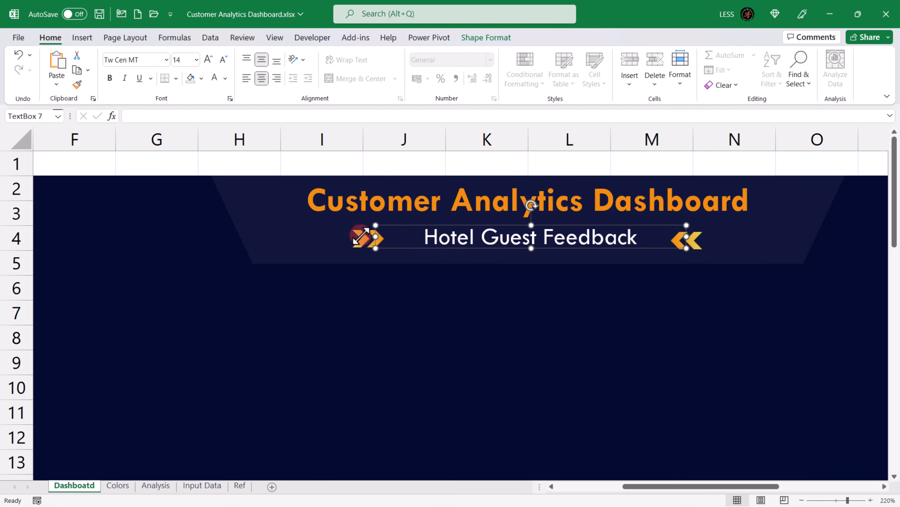
{"action": "left_click", "coordinate": [360, 236], "text": "shift"}
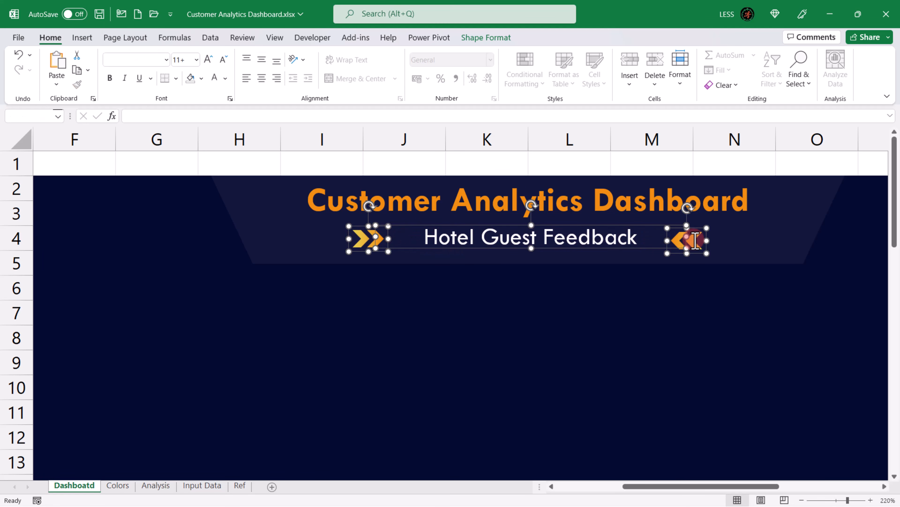
{"action": "left_click", "coordinate": [488, 38]}
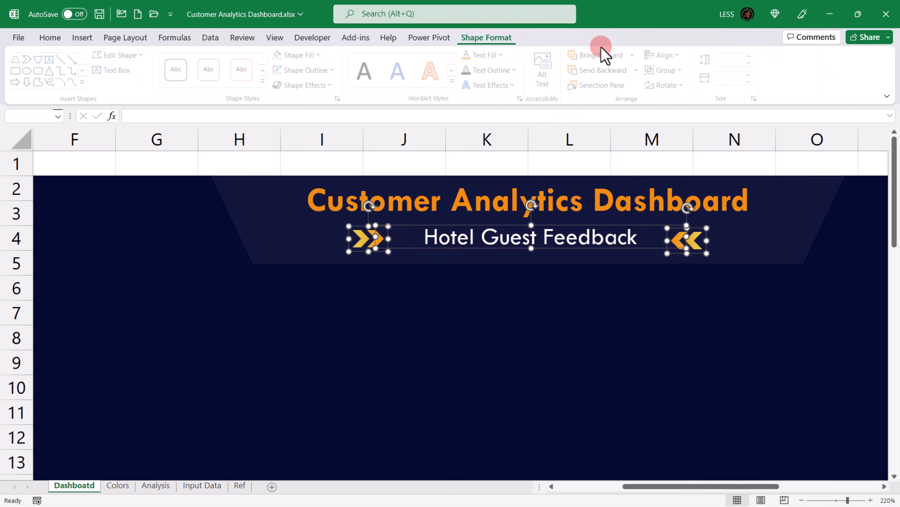
{"action": "left_click", "coordinate": [681, 55]}
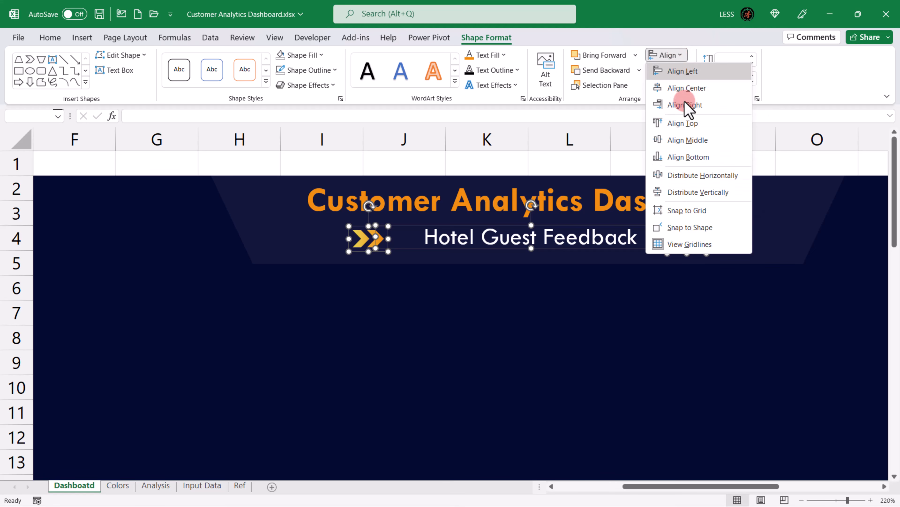
{"action": "left_click", "coordinate": [688, 140]}
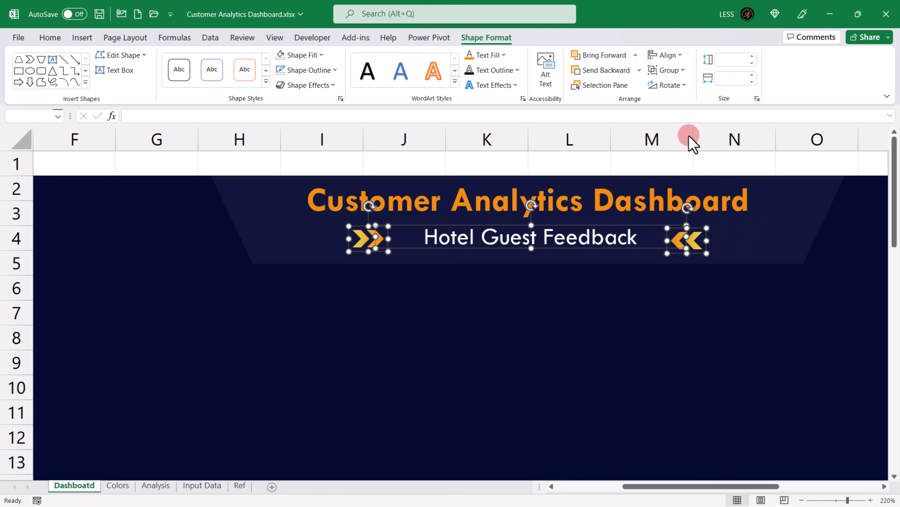
{"action": "left_click", "coordinate": [680, 55]}
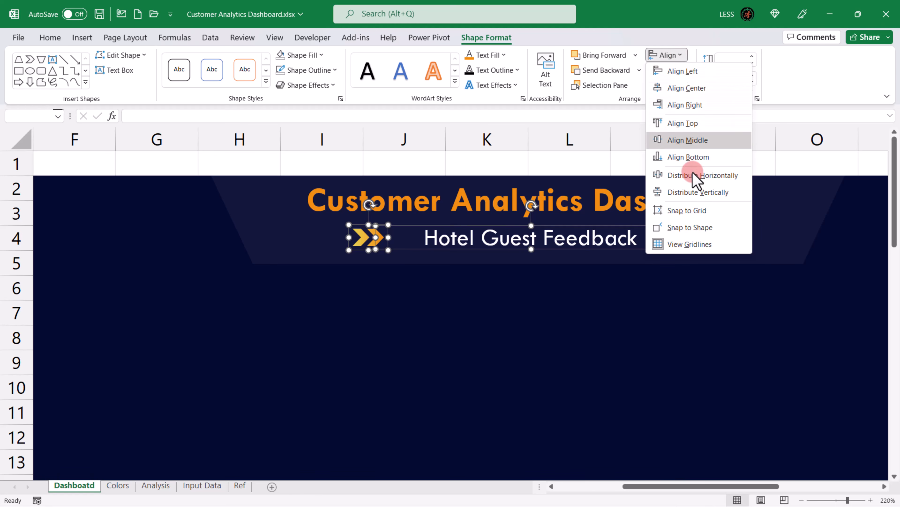
{"action": "left_click", "coordinate": [696, 180]}
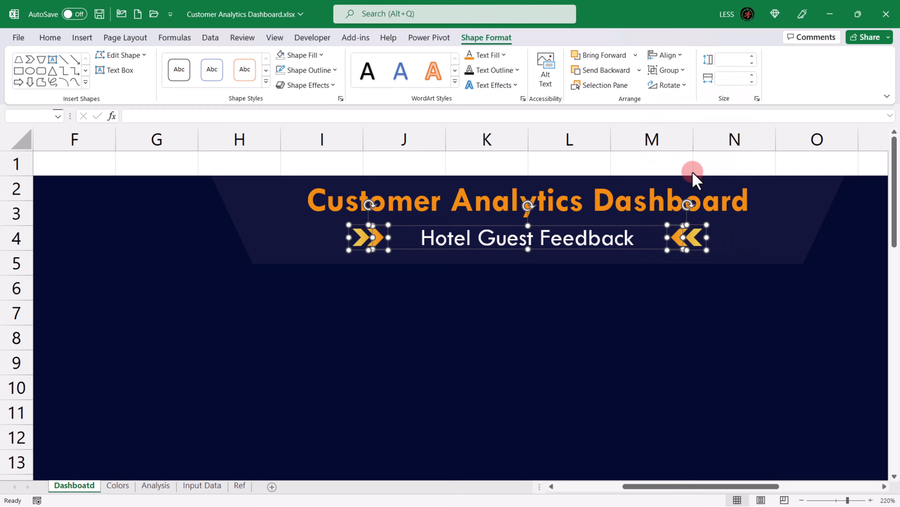
Step: Group the subtitle text box with both chevron pairs
{"action": "right_click", "coordinate": [509, 227]}
{"action": "mouse_move", "coordinate": [541, 329]}
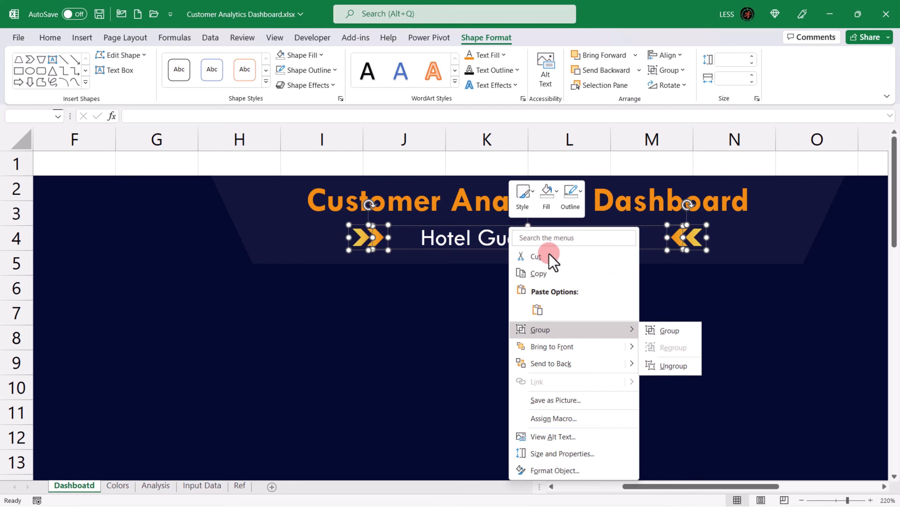
{"action": "left_click", "coordinate": [665, 330]}
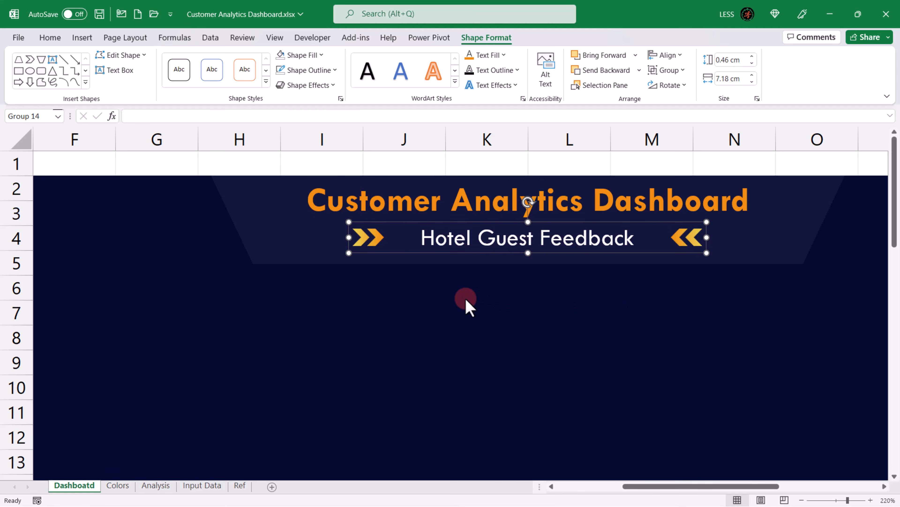
Step: Duplicate the subtitle group, place the copy in the dashboard's upper-left corner and change its text to "Overall Feedback"
{"action": "scroll", "coordinate": [520, 296], "scroll_direction": "down", "scroll_amount": 7}
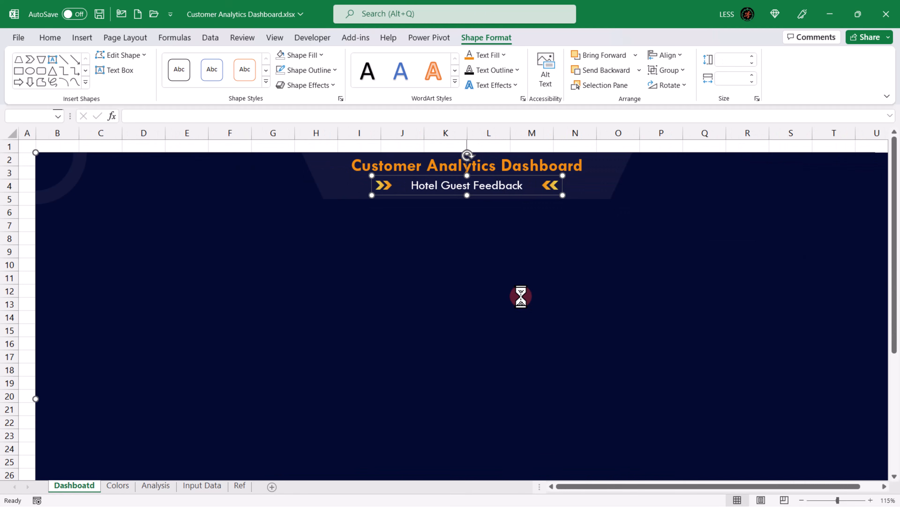
{"action": "scroll", "coordinate": [520, 295], "scroll_direction": "down", "scroll_amount": 3}
{"action": "left_click", "coordinate": [306, 465]}
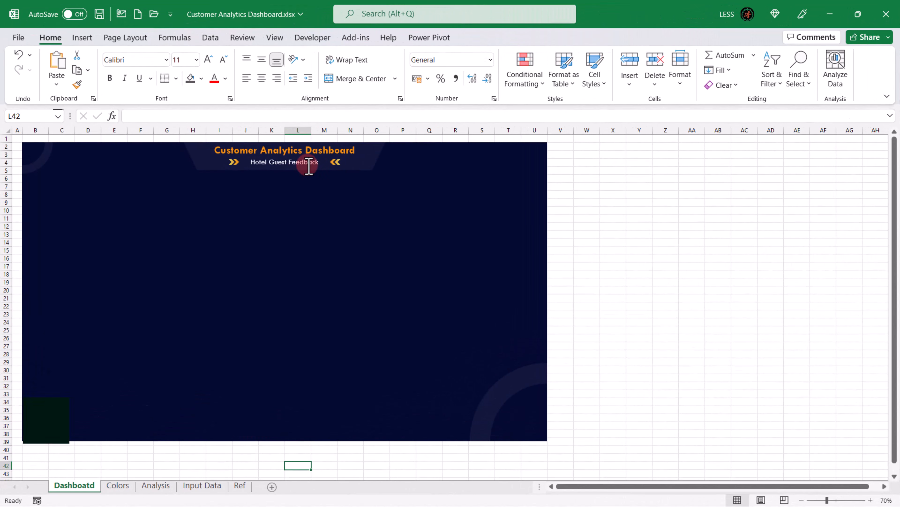
{"action": "left_click", "coordinate": [307, 166]}
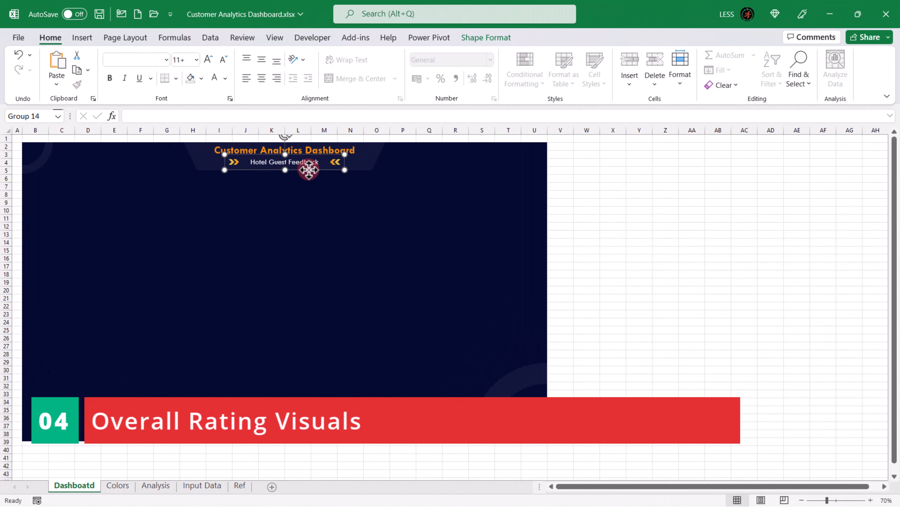
{"action": "key", "text": "ctrl+d"}
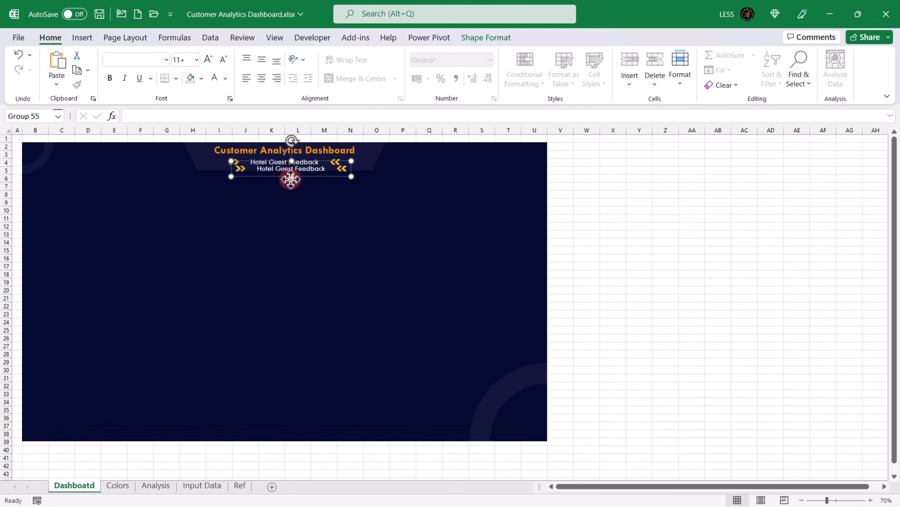
{"action": "left_click_drag", "start_coordinate": [292, 179], "coordinate": [105, 161]}
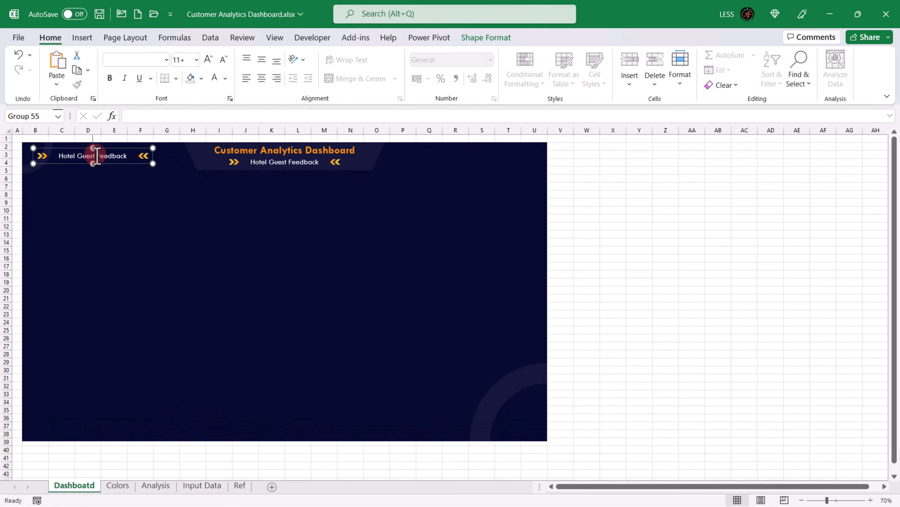
{"action": "left_click", "coordinate": [96, 155]}
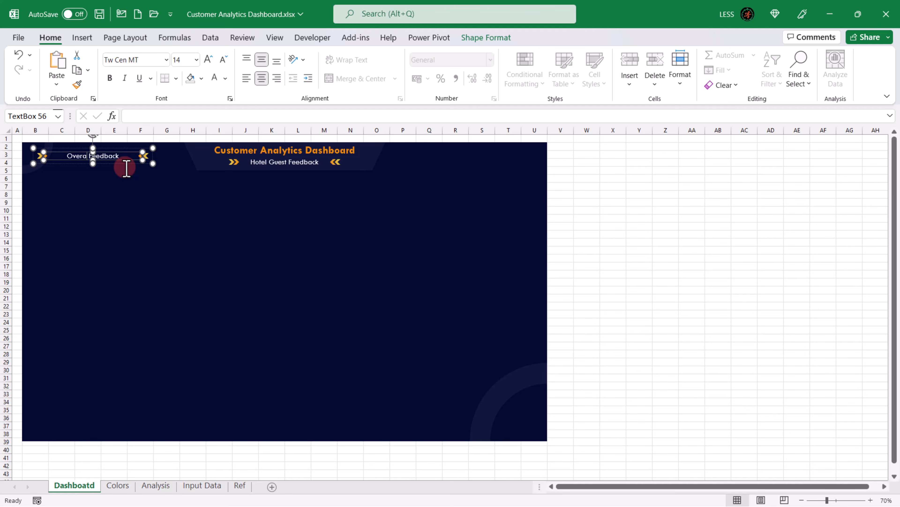
{"action": "left_click", "coordinate": [137, 151]}
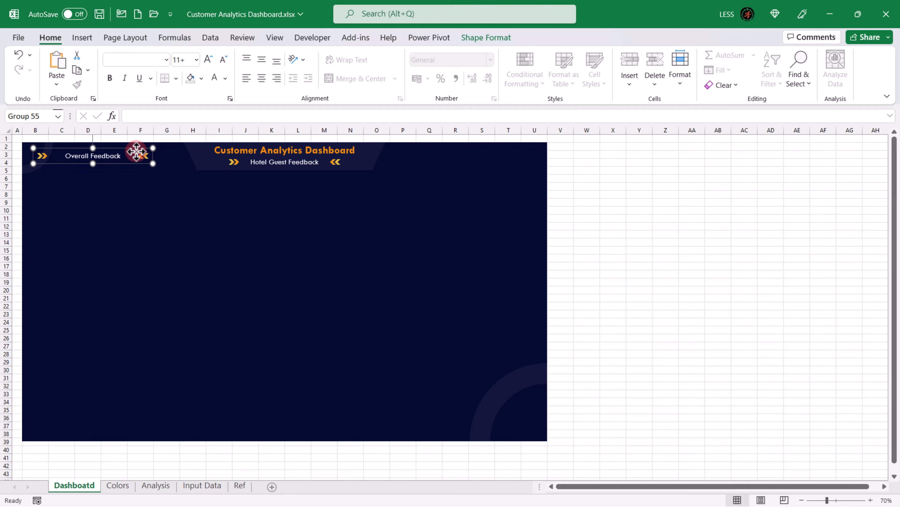
Step: Draw a horizontal straight line about 9.86 cm long near the dashboard's upper-right edge
{"action": "left_click", "coordinate": [80, 37]}
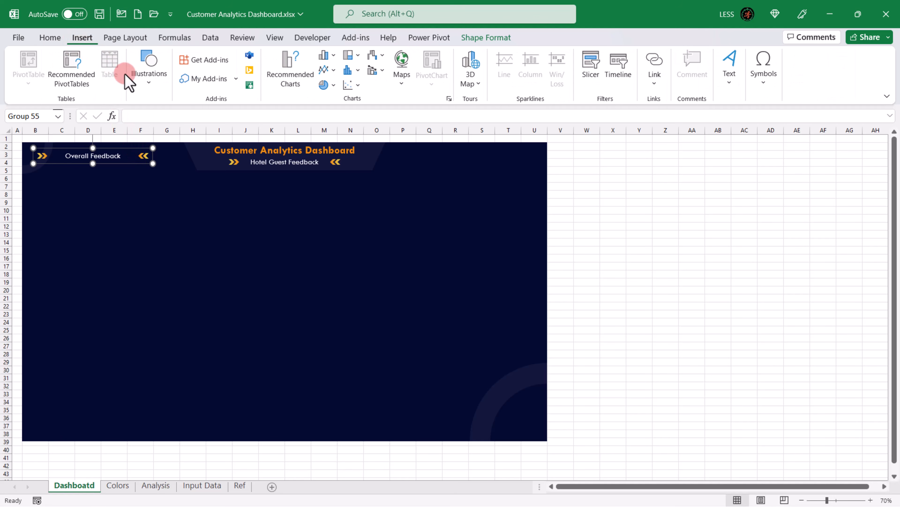
{"action": "left_click", "coordinate": [143, 85]}
{"action": "left_click", "coordinate": [171, 141]}
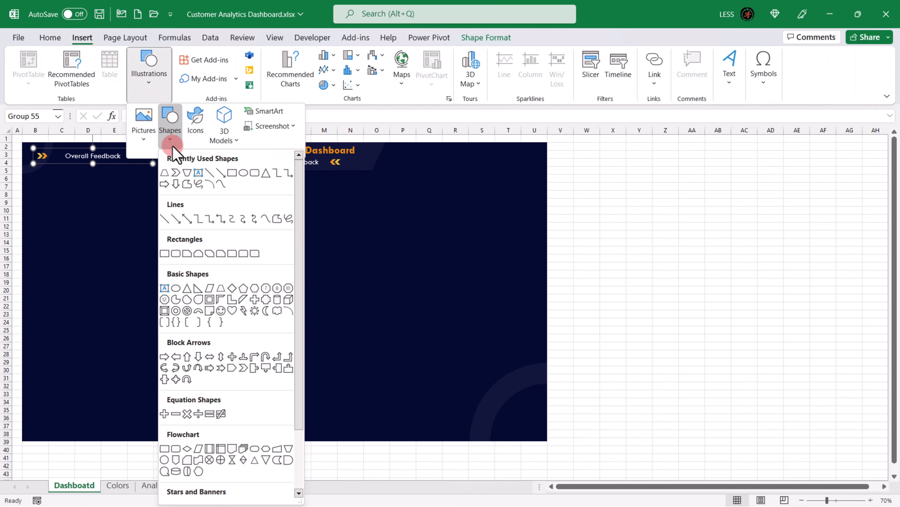
{"action": "left_click", "coordinate": [210, 173]}
{"action": "left_click_drag", "start_coordinate": [413, 167], "coordinate": [566, 169]}
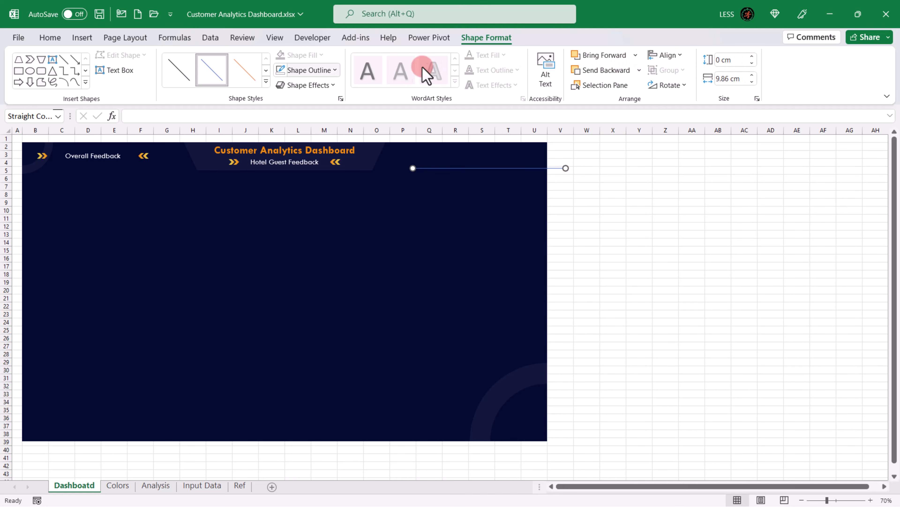
Step: Set the line's weight to 0.75 pt and its width to 9 cm, placing it below the Overall Feedback heading
{"action": "left_click", "coordinate": [334, 70]}
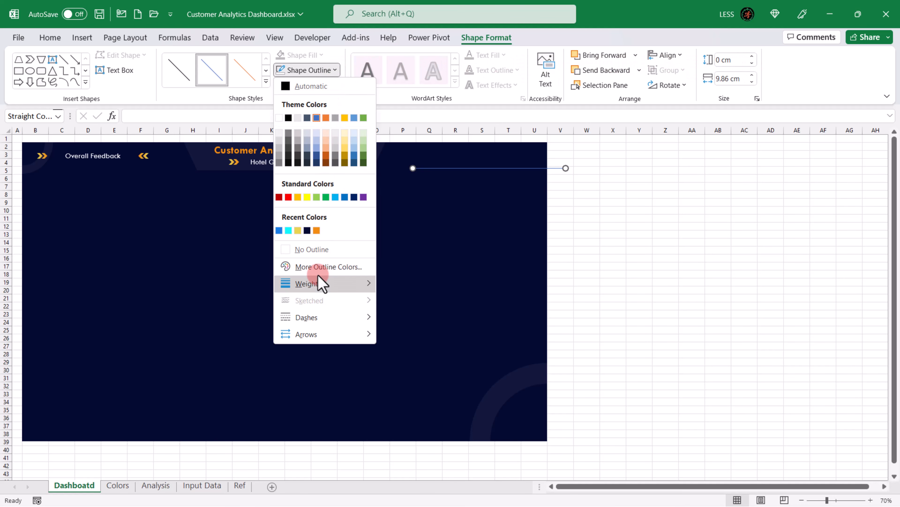
{"action": "mouse_move", "coordinate": [322, 284]}
{"action": "left_click", "coordinate": [435, 314]}
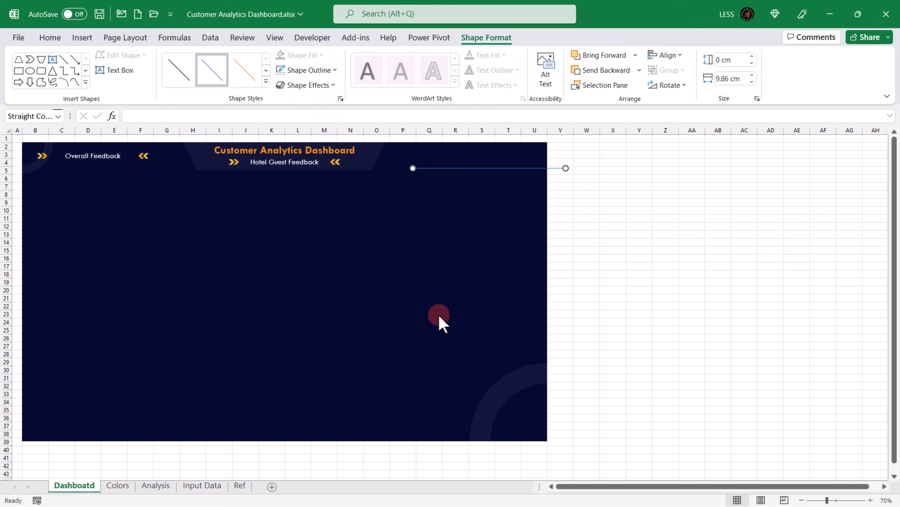
{"action": "left_click_drag", "start_coordinate": [464, 169], "coordinate": [86, 177]}
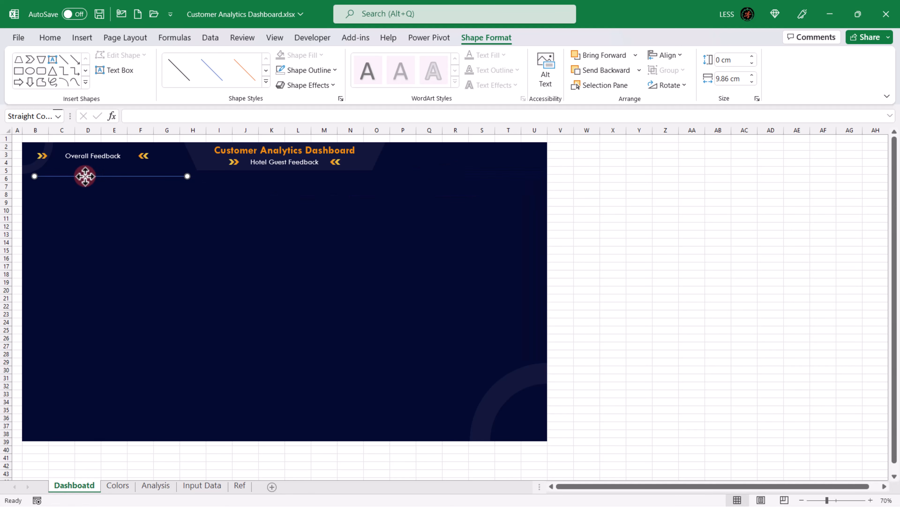
{"action": "left_click", "coordinate": [742, 78]}
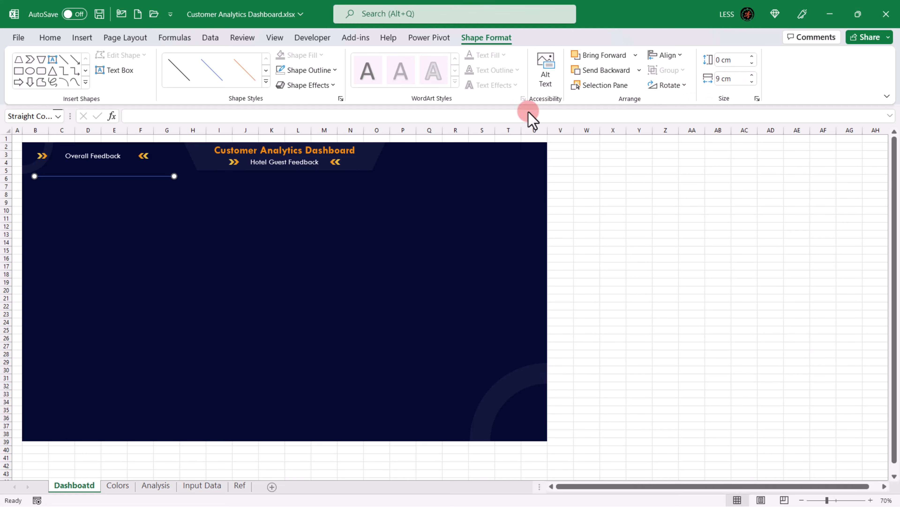
Step: Give the line a three-stop gradient, with the middle stop at 50% in the palette's orange
{"action": "right_click", "coordinate": [143, 176]}
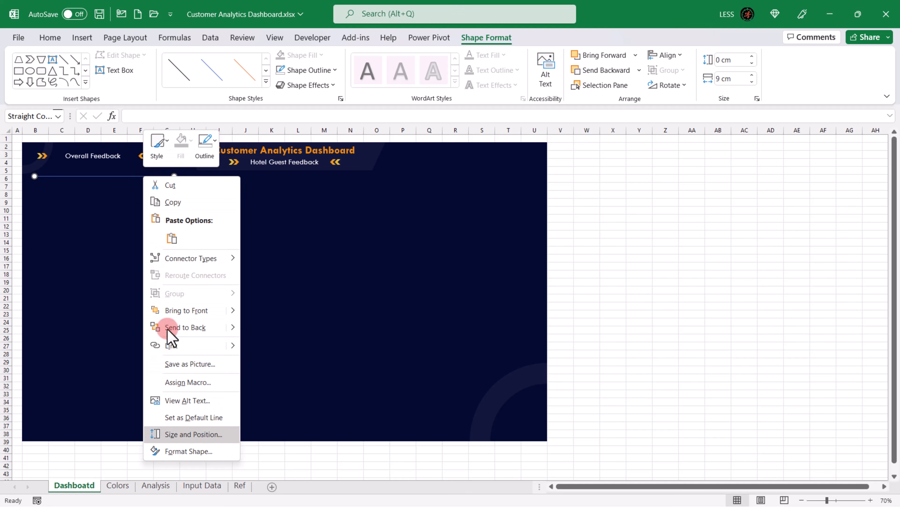
{"action": "left_click", "coordinate": [187, 453]}
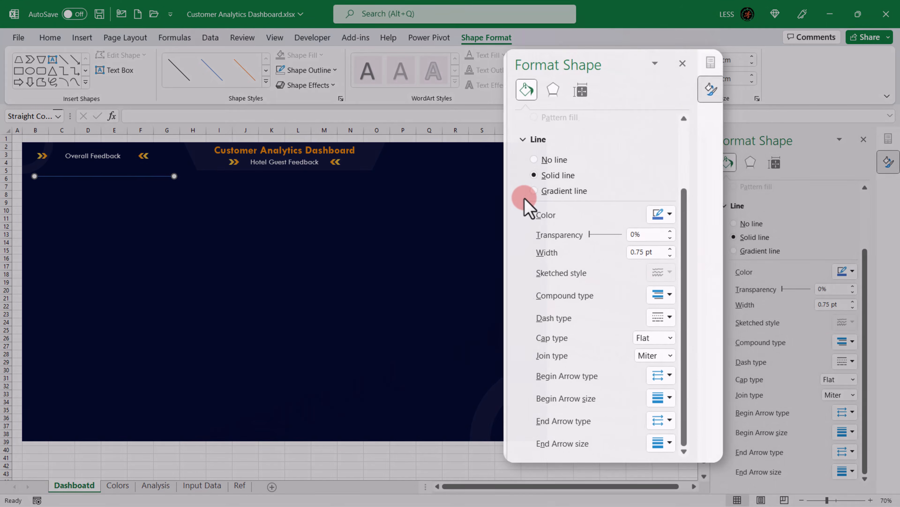
{"action": "left_click", "coordinate": [734, 250]}
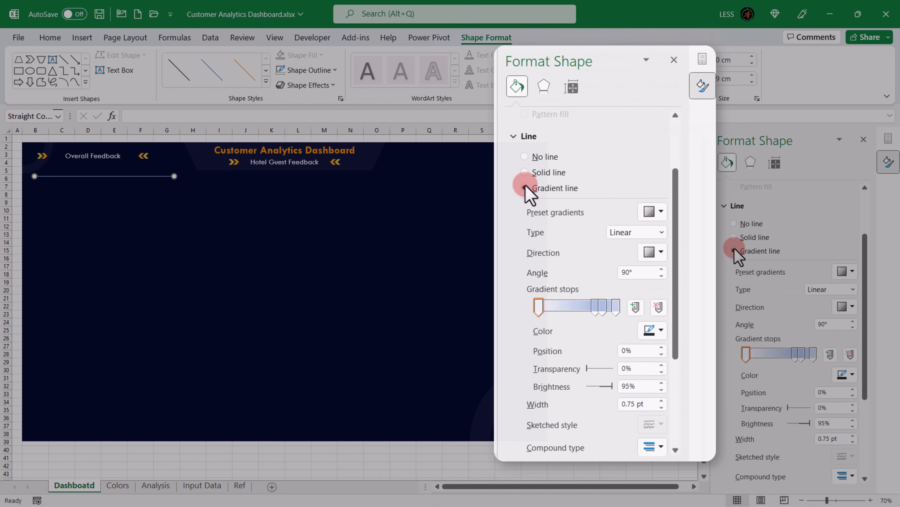
{"action": "left_click", "coordinate": [800, 352]}
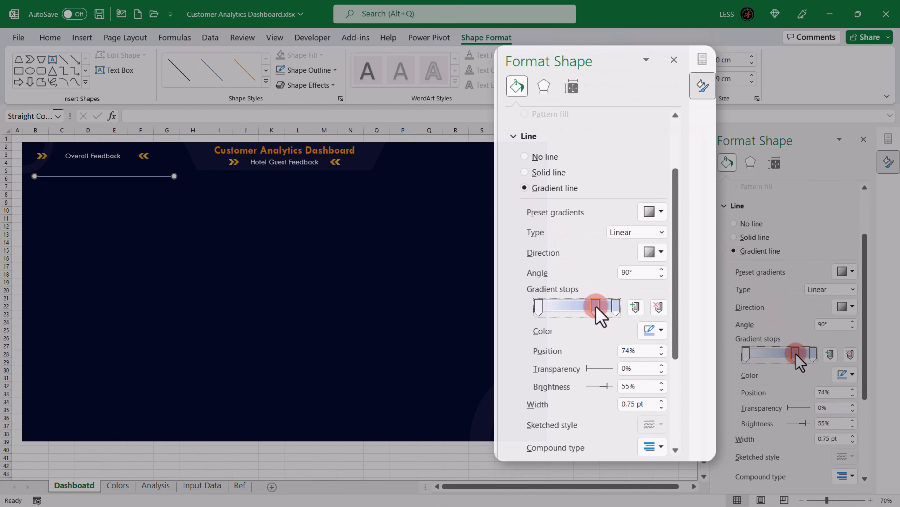
{"action": "triple_click", "coordinate": [826, 392]}
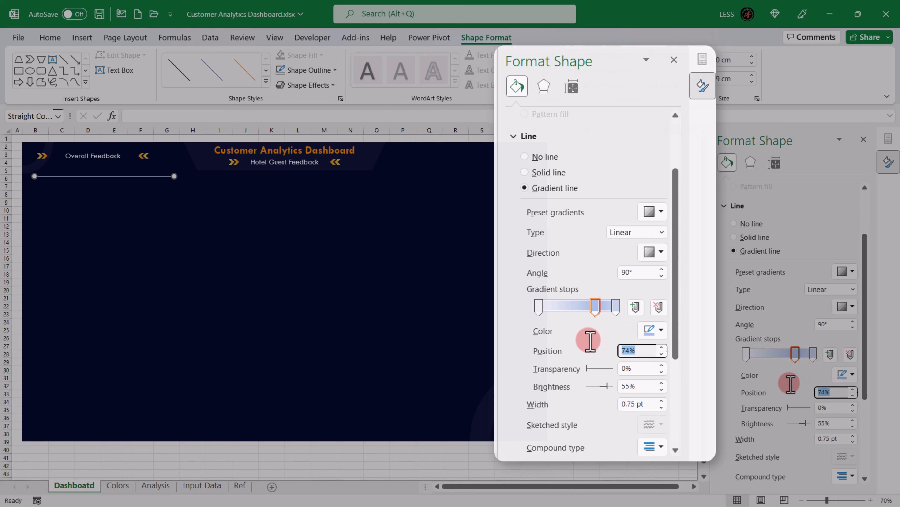
{"action": "type", "text": "50"}
{"action": "key", "text": "Return"}
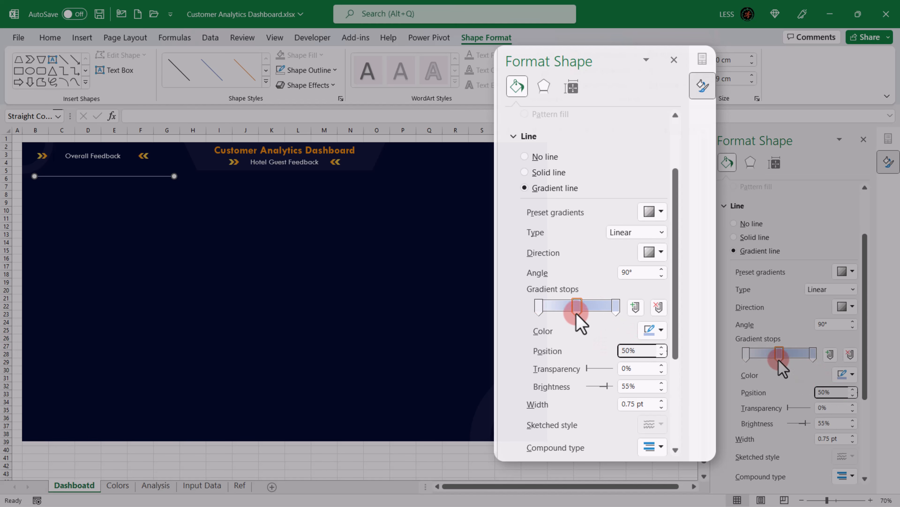
{"action": "left_click", "coordinate": [661, 330]}
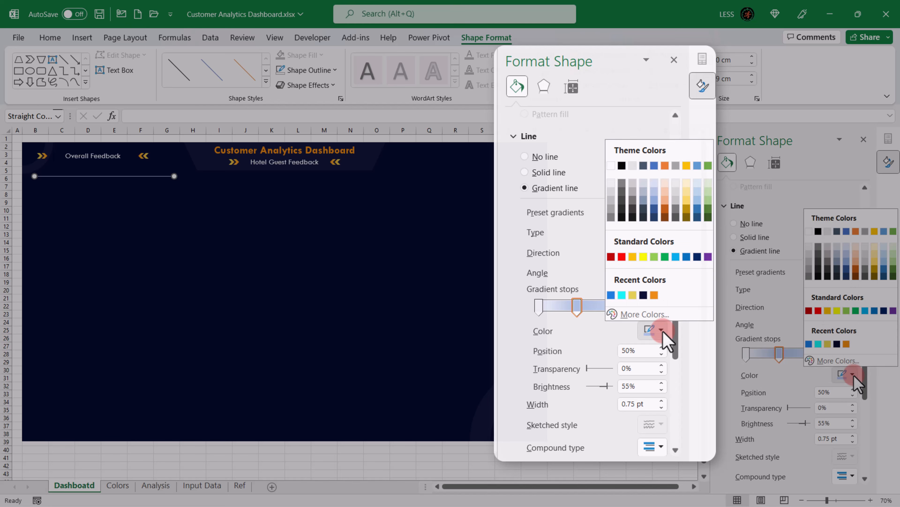
{"action": "left_click", "coordinate": [654, 295]}
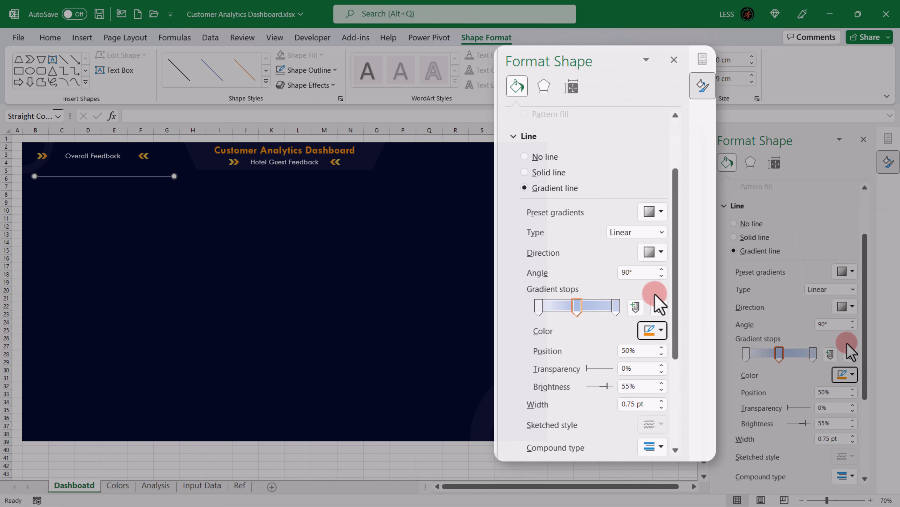
Step: Colour both end stops of the line's gradient dark navy and set its linear direction to 180°
{"action": "left_click", "coordinate": [539, 305]}
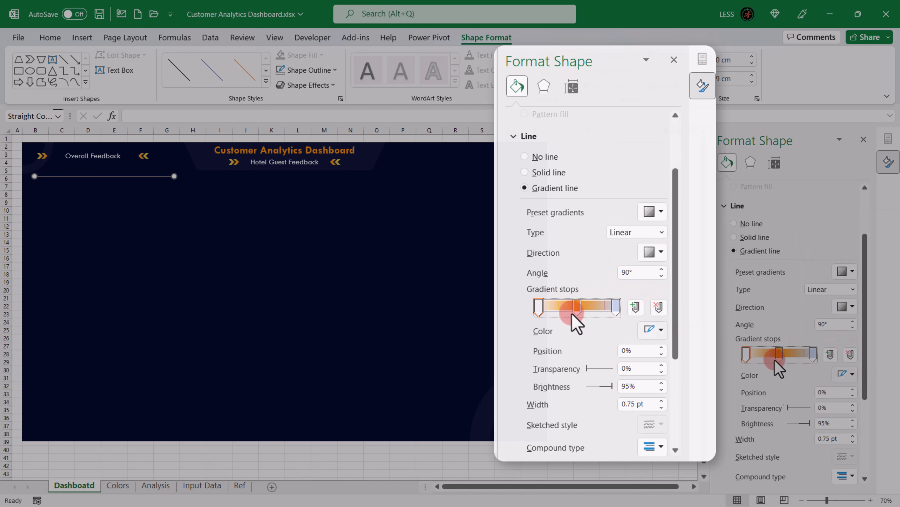
{"action": "left_click", "coordinate": [661, 331]}
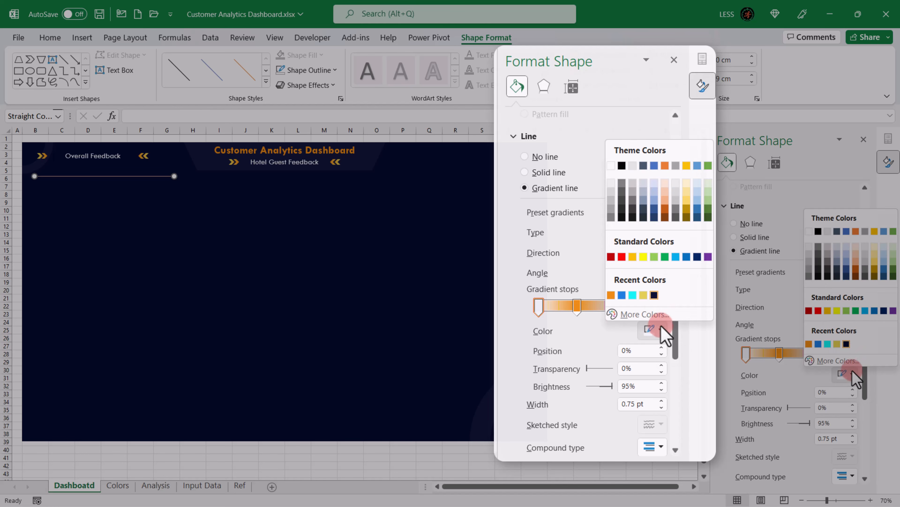
{"action": "left_click", "coordinate": [651, 294]}
{"action": "left_click", "coordinate": [616, 306]}
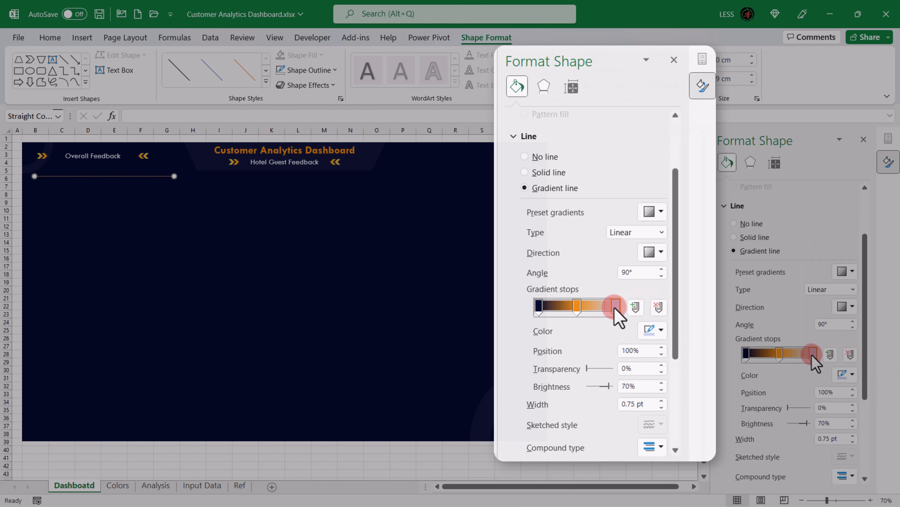
{"action": "left_click", "coordinate": [660, 331]}
{"action": "left_click", "coordinate": [612, 294]}
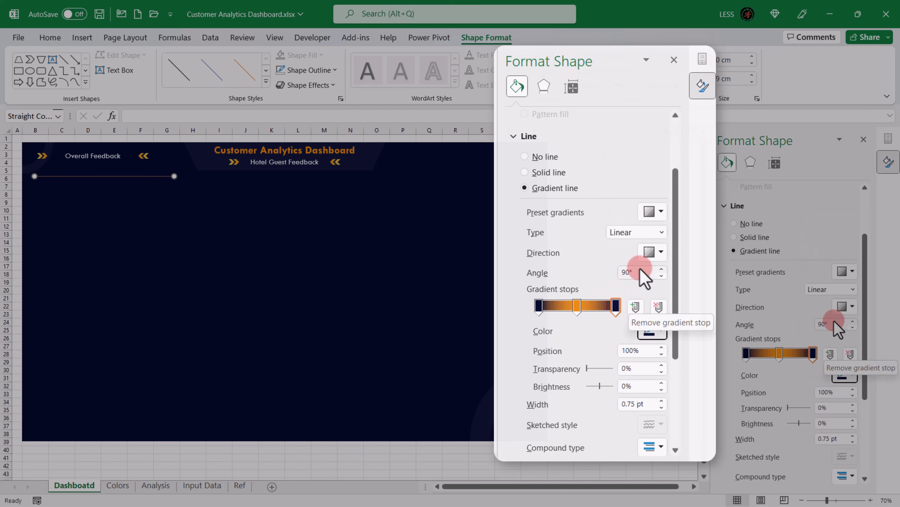
{"action": "left_click", "coordinate": [654, 252]}
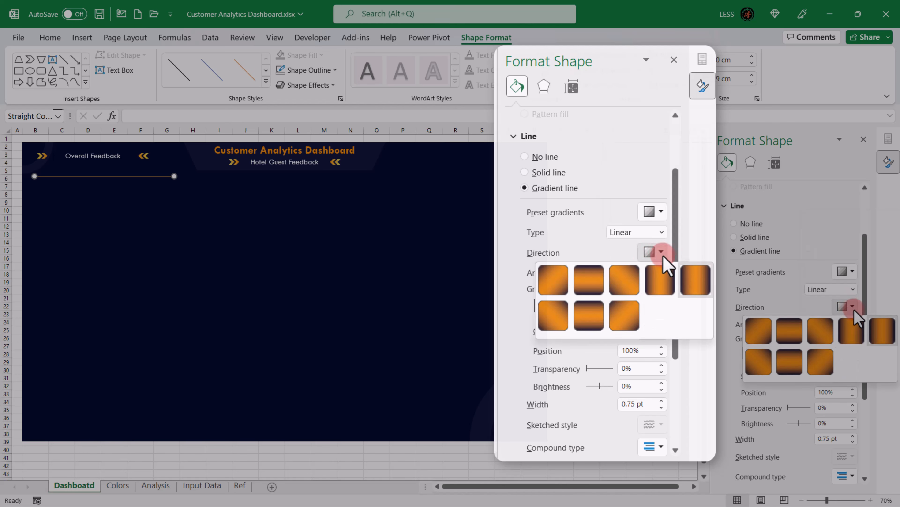
{"action": "left_click", "coordinate": [696, 280]}
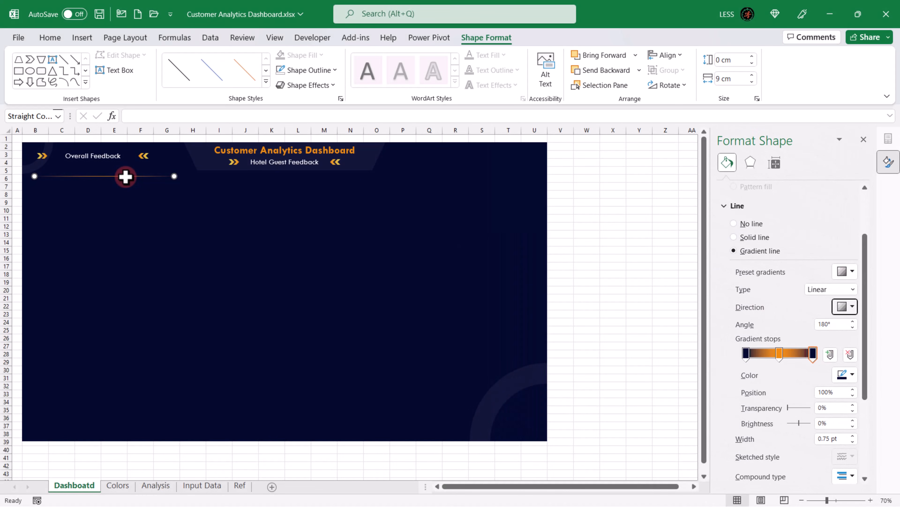
Step: Place the gradient line just above the Overall Feedback heading and a copy of it just below the heading
{"action": "left_click_drag", "start_coordinate": [125, 177], "coordinate": [121, 148]}
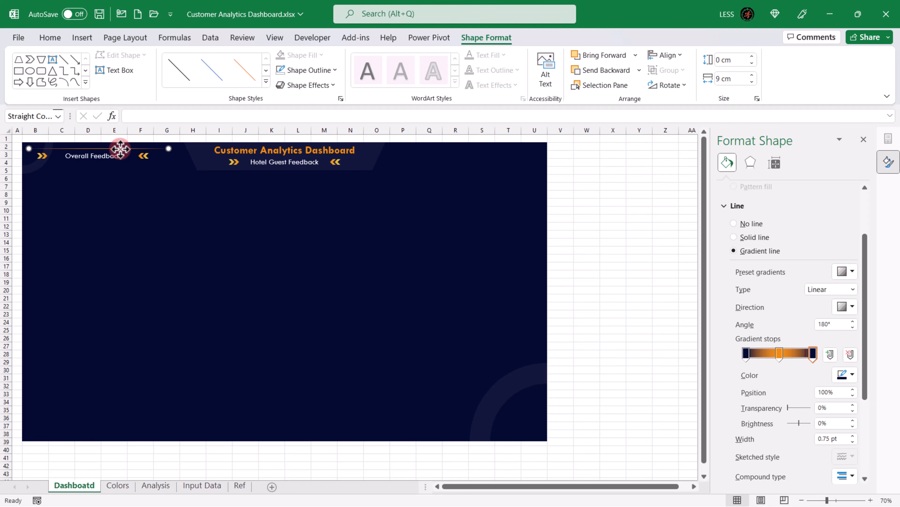
{"action": "left_click_drag", "start_coordinate": [121, 148], "coordinate": [151, 165]}
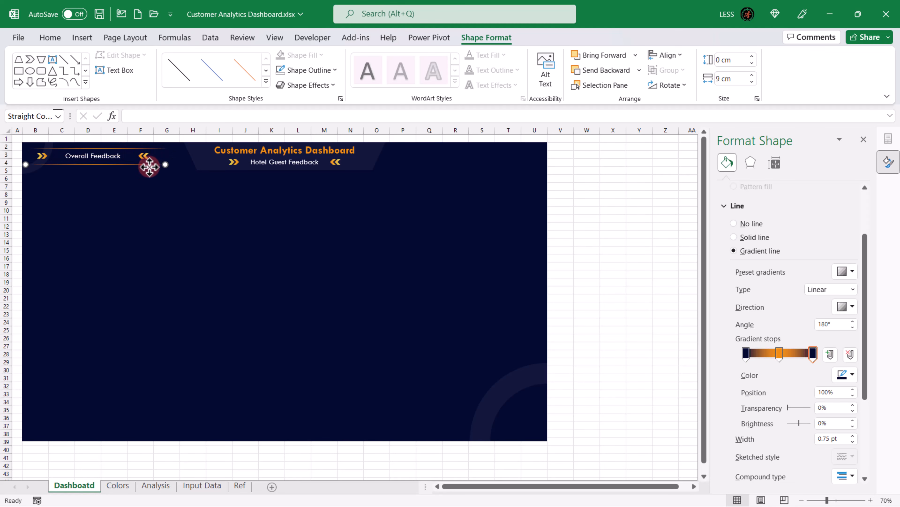
{"action": "left_click", "coordinate": [572, 253]}
Step: Enter the label "Star Rating" in cell A5 of the Analysis sheet
{"action": "left_click", "coordinate": [156, 485]}
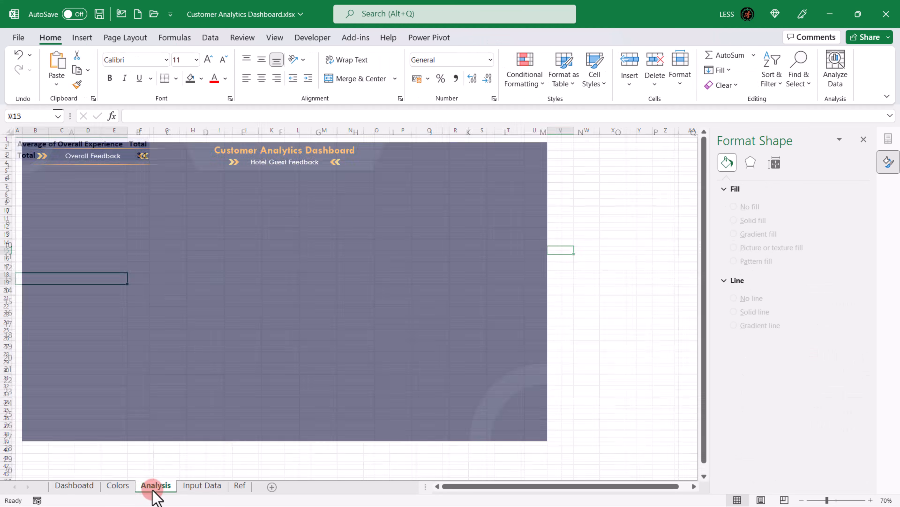
{"action": "left_click", "coordinate": [56, 153]}
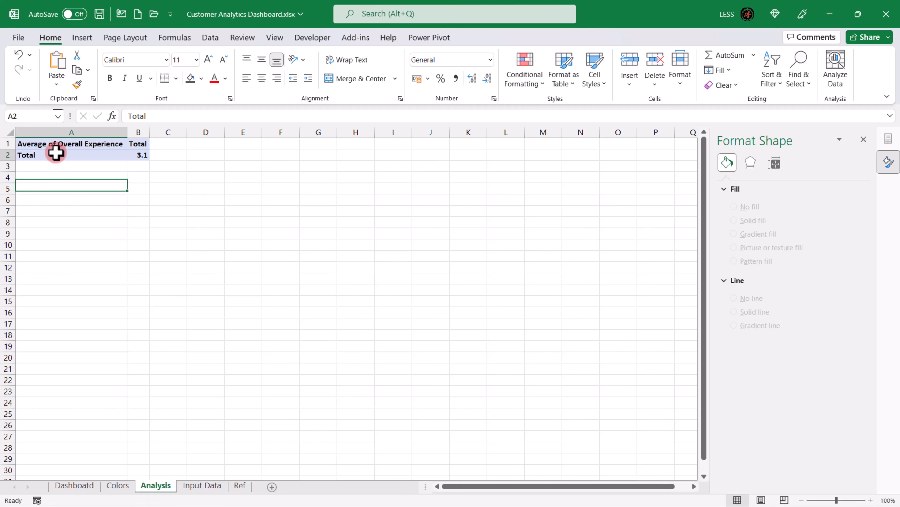
{"action": "left_click", "coordinate": [61, 193]}
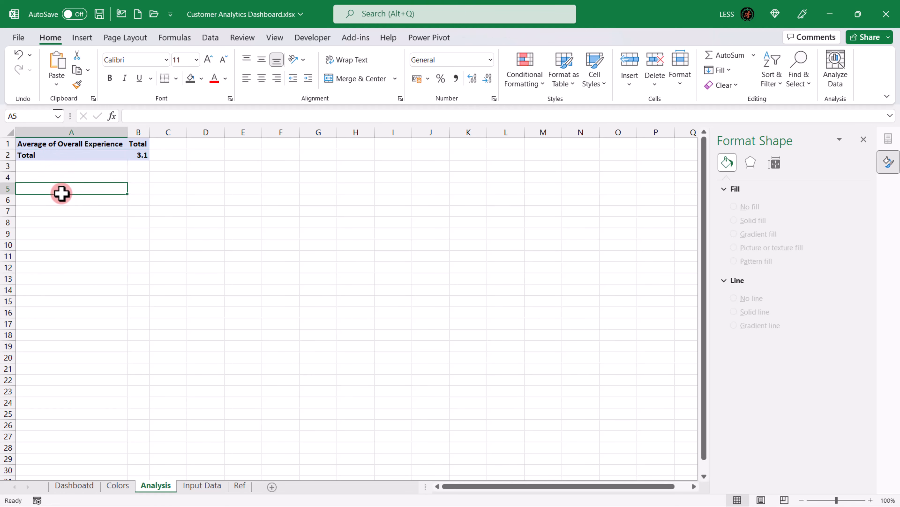
{"action": "type", "text": "Star Rating"}
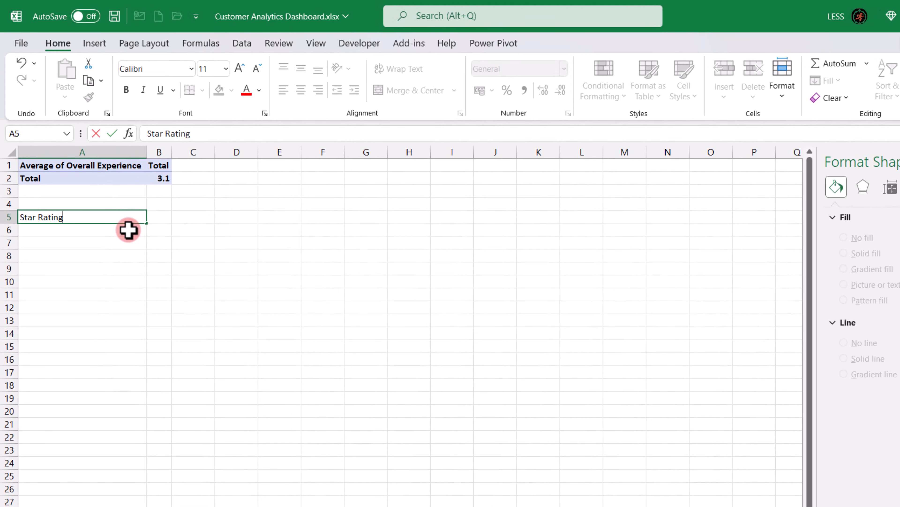
{"action": "key", "text": "Return"}
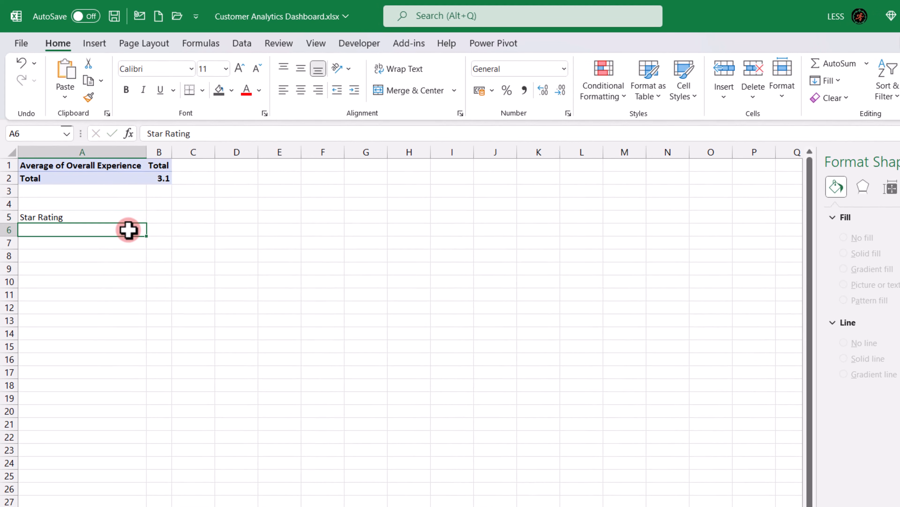
Step: Enter the labels "Total" in cell A6 and "Balance" in cell A7
{"action": "type", "text": "Total"}
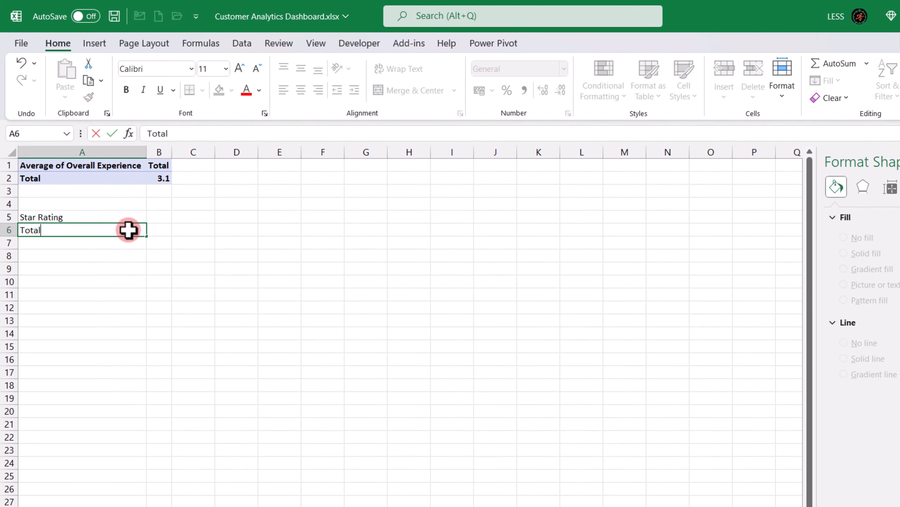
{"action": "key", "text": "Return"}
{"action": "type", "text": "Balance"}
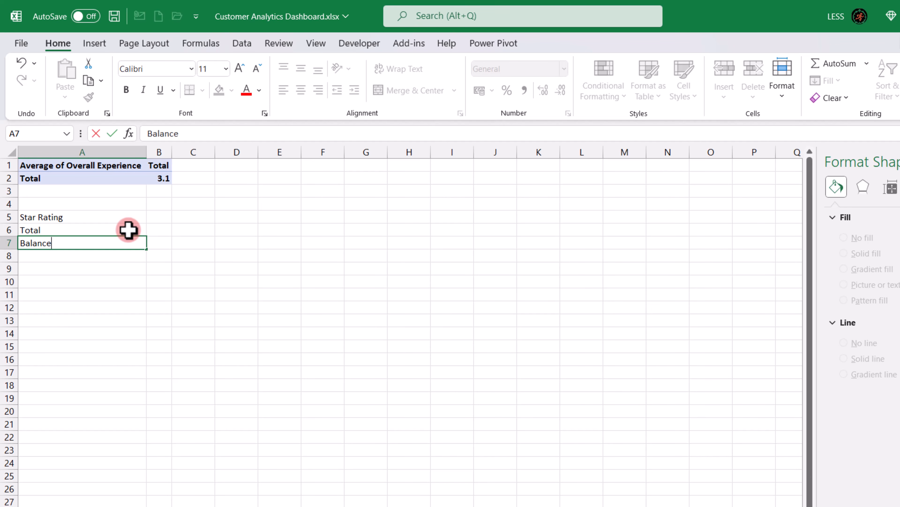
{"action": "key", "text": "Return"}
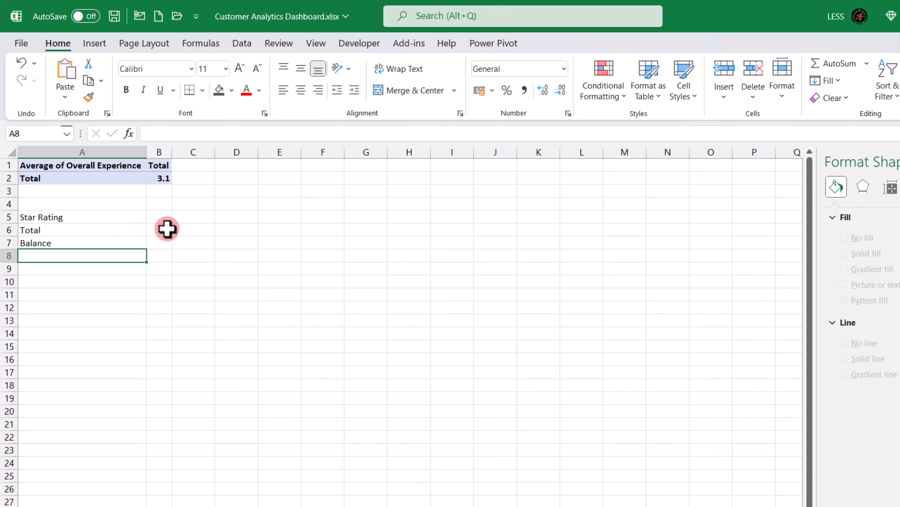
Step: Enter the formula =B2 for Total in cell B6 and =5-B6 for Balance in cell B7
{"action": "left_click", "coordinate": [166, 228]}
{"action": "type", "text": "="}
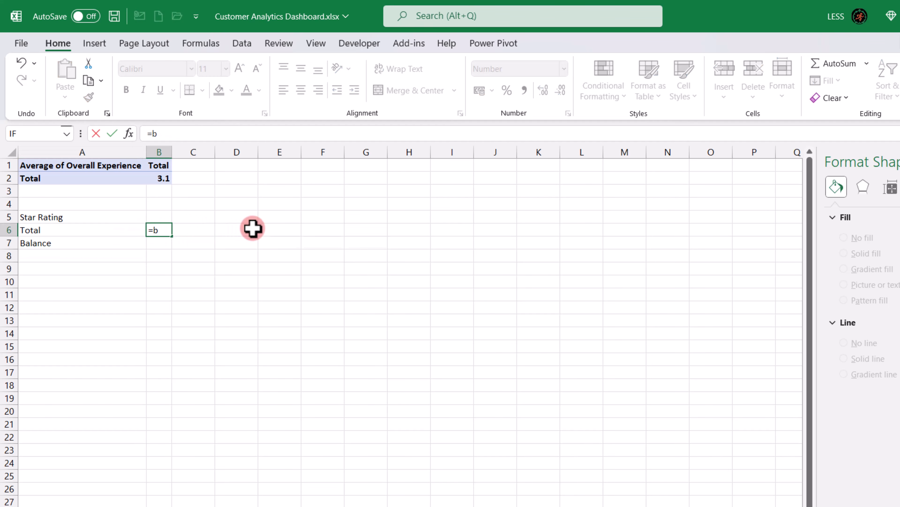
{"action": "type", "text": "b2"}
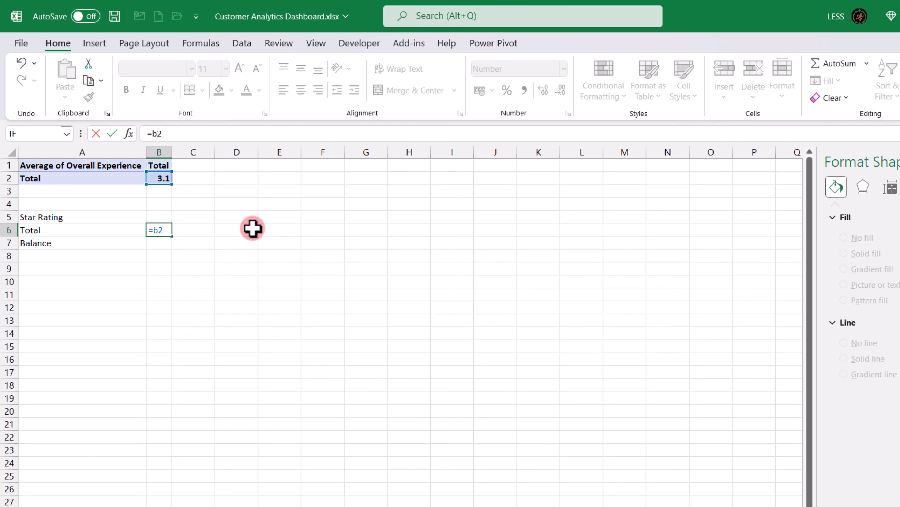
{"action": "key", "text": "Return"}
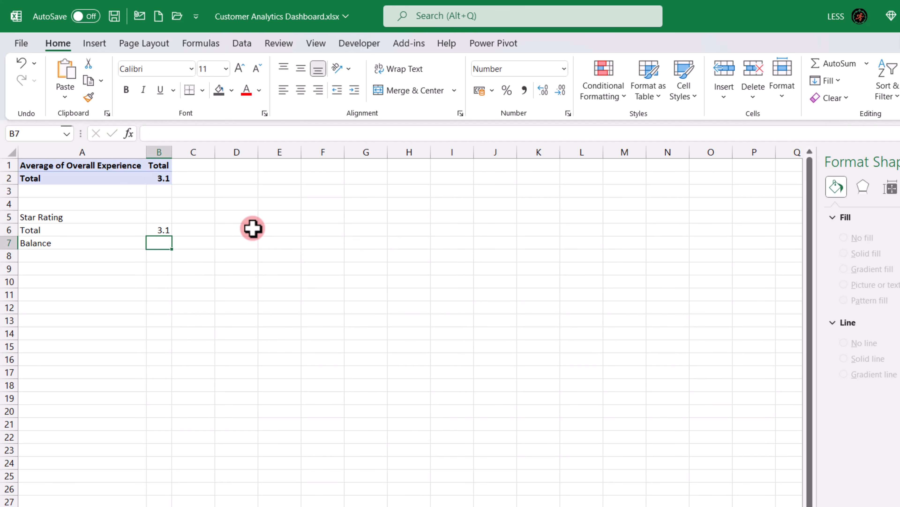
{"action": "type", "text": "="}
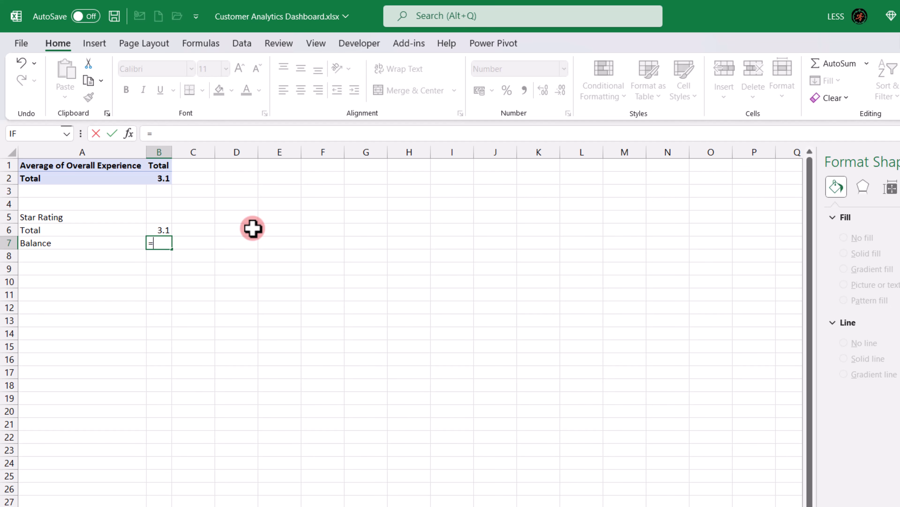
{"action": "type", "text": "5-"}
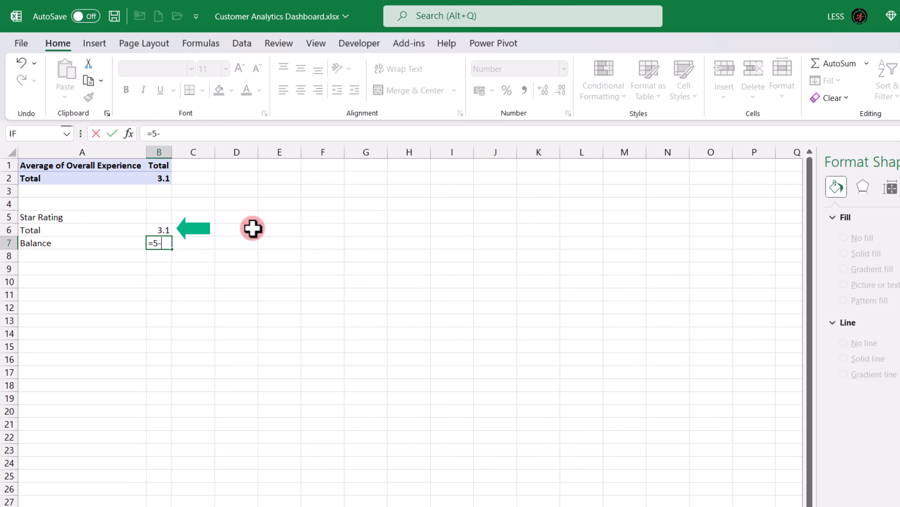
{"action": "key", "text": "Up"}
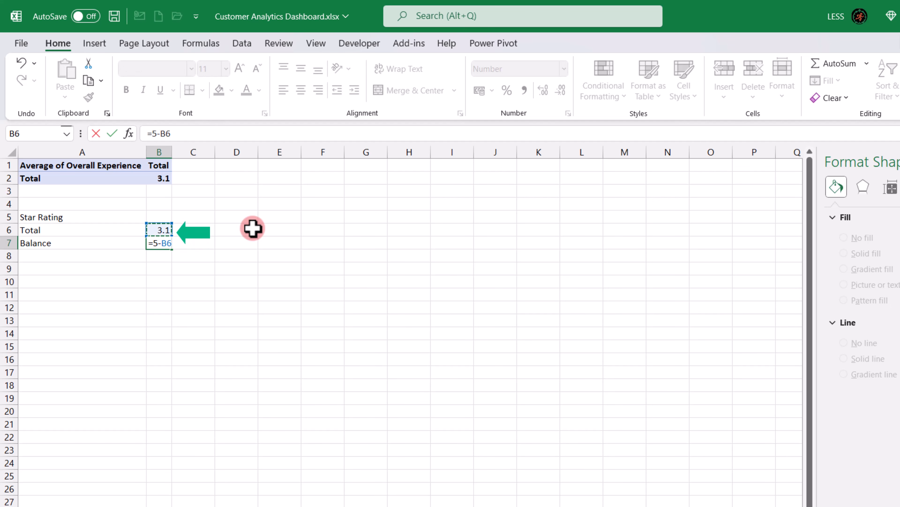
{"action": "key", "text": "Return"}
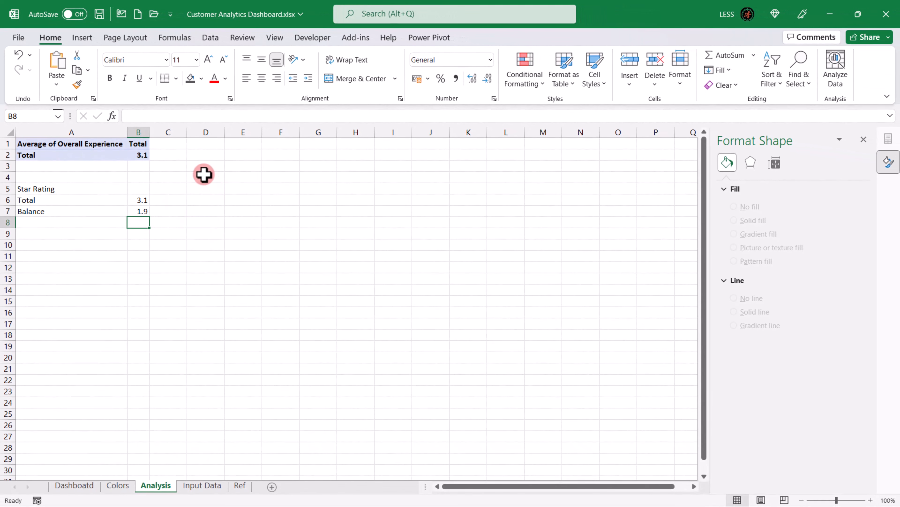
Step: Insert a doughnut chart from the Total and Balance values in B6:B7
{"action": "left_click_drag", "start_coordinate": [144, 205], "coordinate": [144, 215]}
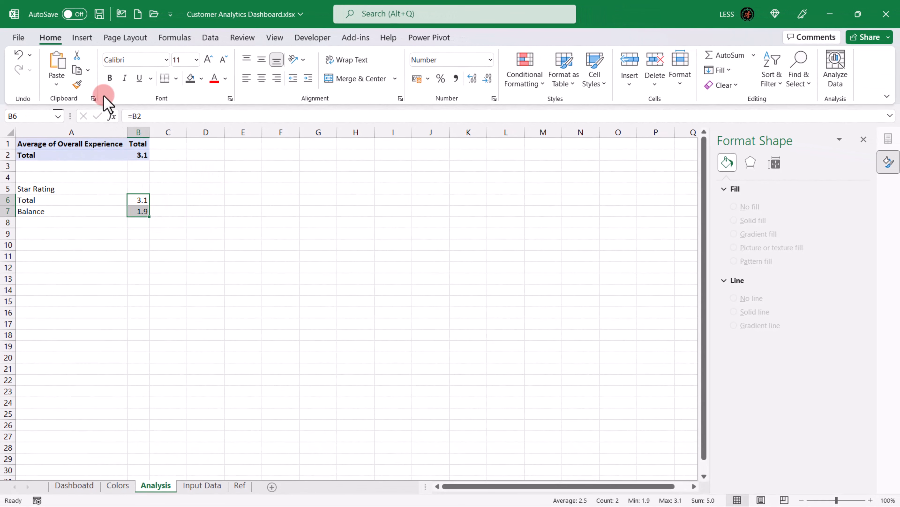
{"action": "left_click", "coordinate": [85, 39]}
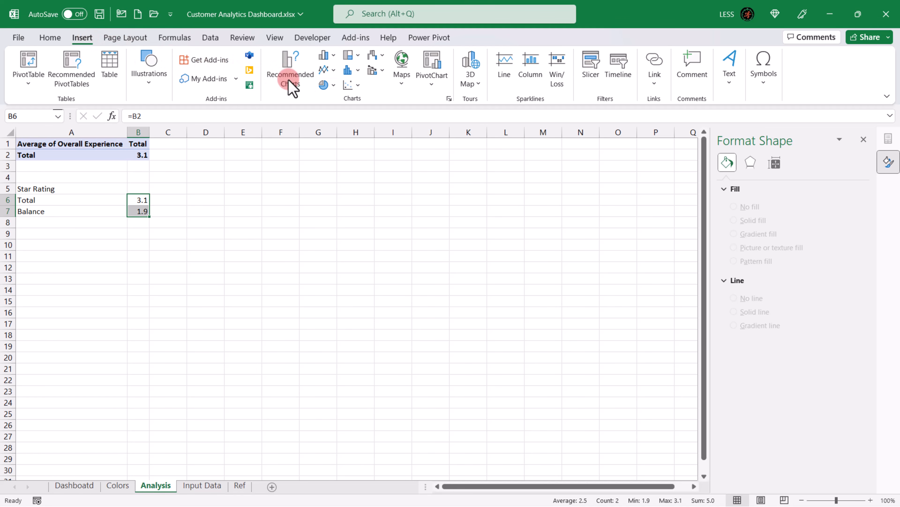
{"action": "left_click", "coordinate": [333, 85]}
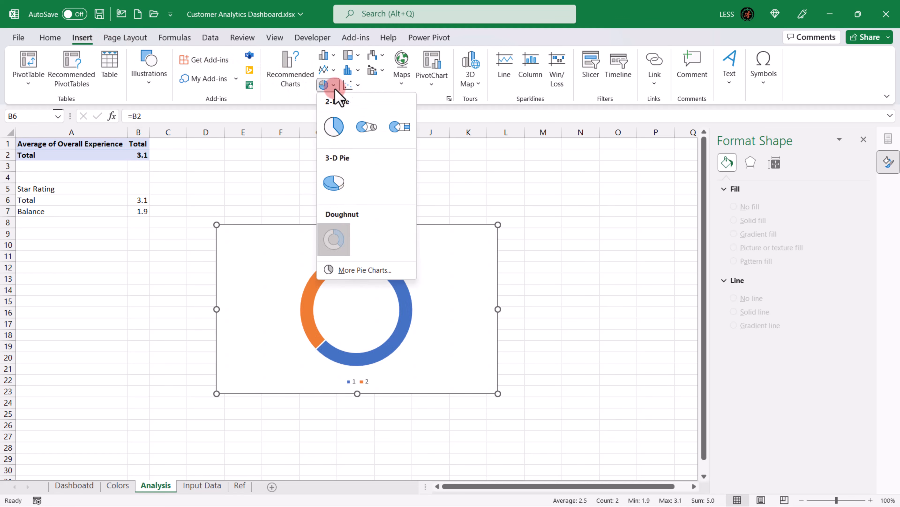
{"action": "left_click", "coordinate": [341, 230]}
Step: Delete the doughnut chart's title and legend
{"action": "left_click", "coordinate": [347, 236]}
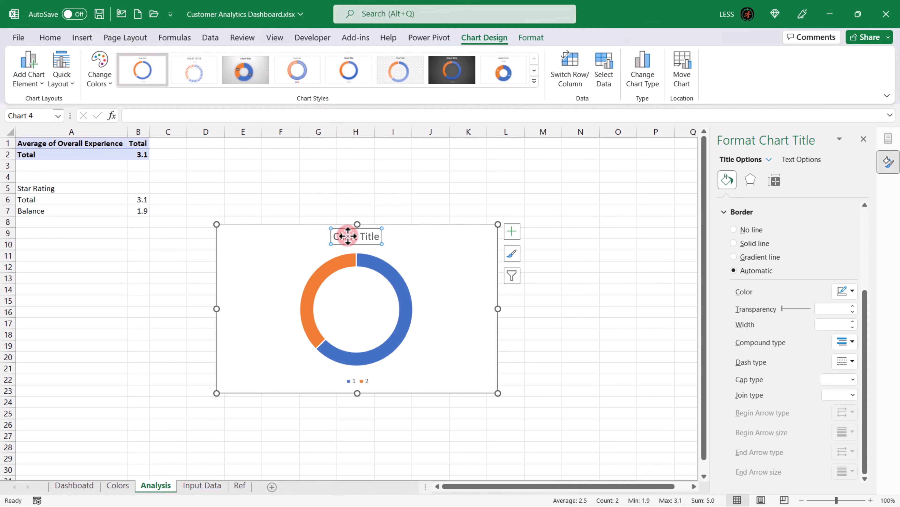
{"action": "key", "text": "Delete"}
{"action": "left_click", "coordinate": [356, 381]}
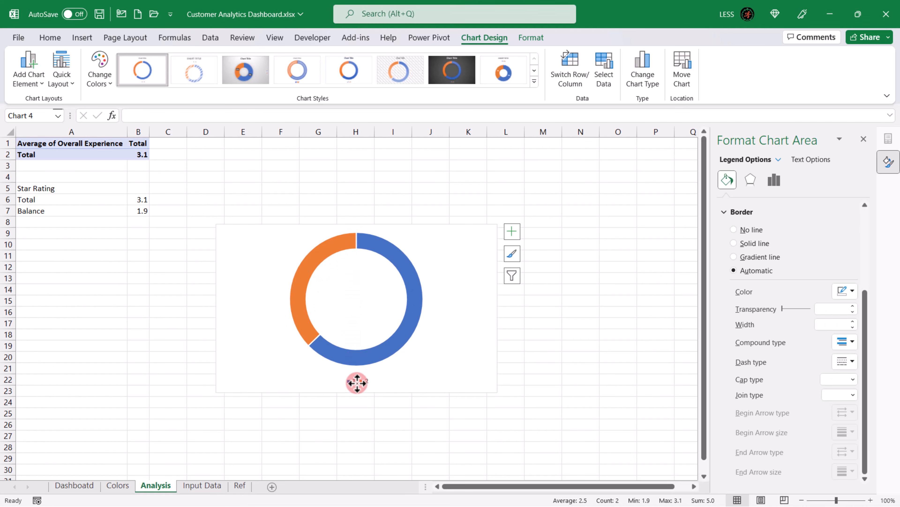
{"action": "key", "text": "Delete"}
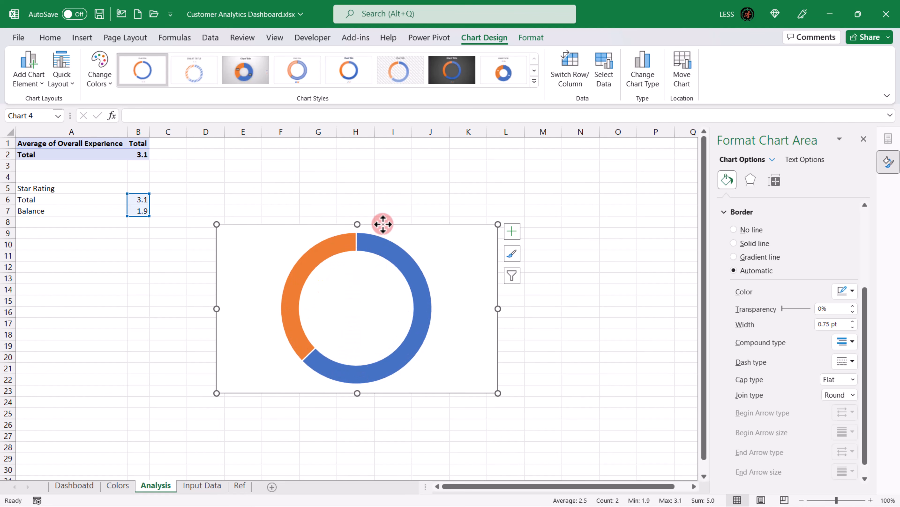
Step: Move the doughnut chart from the Analysis sheet to the dashboard sheet, below the Overall Feedback heading
{"action": "key", "text": "ctrl+x"}
{"action": "left_click", "coordinate": [79, 486]}
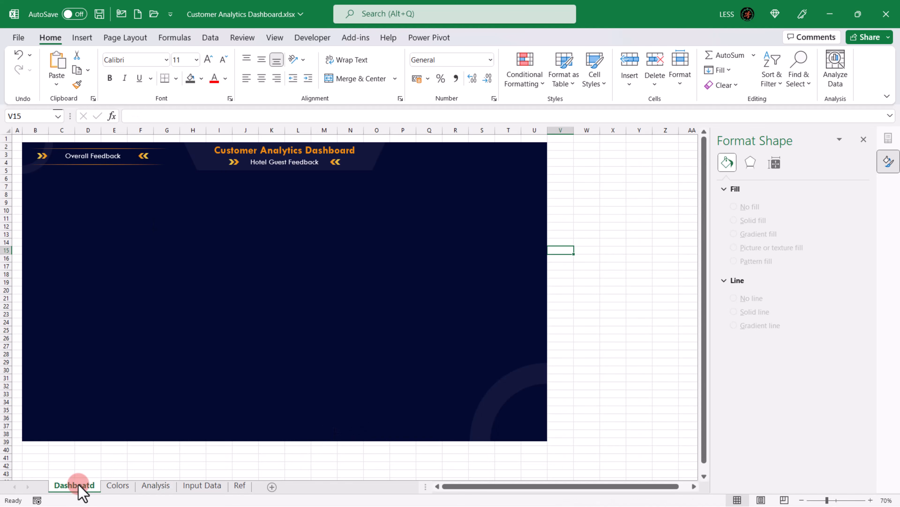
{"action": "left_click", "coordinate": [563, 179]}
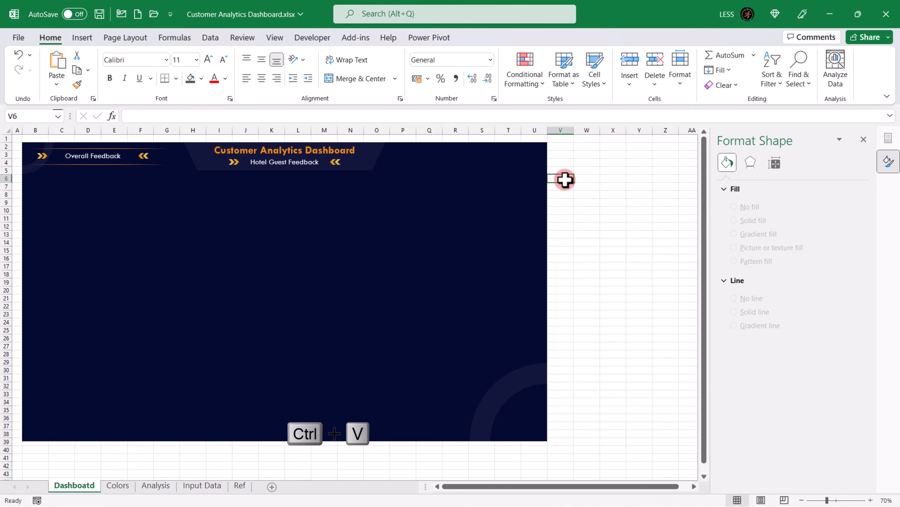
{"action": "key", "text": "ctrl+v"}
{"action": "left_click_drag", "start_coordinate": [583, 177], "coordinate": [99, 180]}
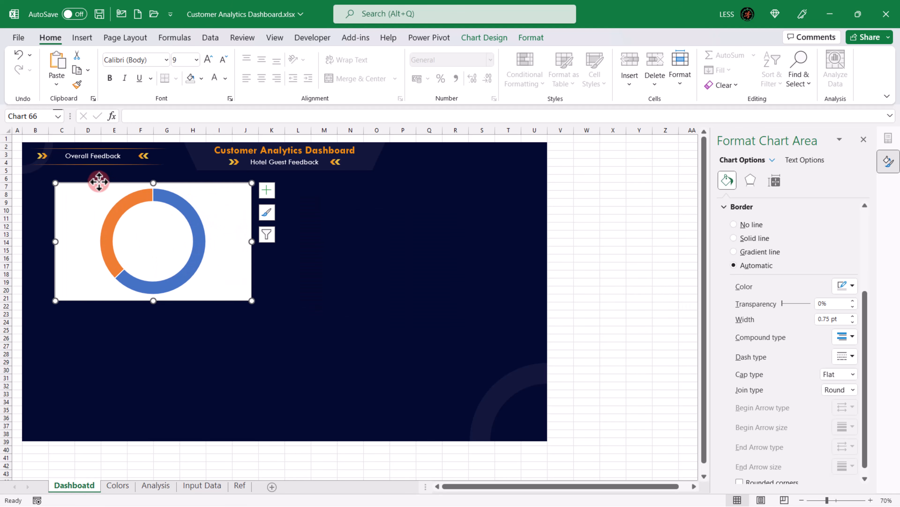
Step: Resize the doughnut chart to 2.5 cm by 2.5 cm and place it directly under the left end of the Overall Feedback heading
{"action": "left_click", "coordinate": [535, 37]}
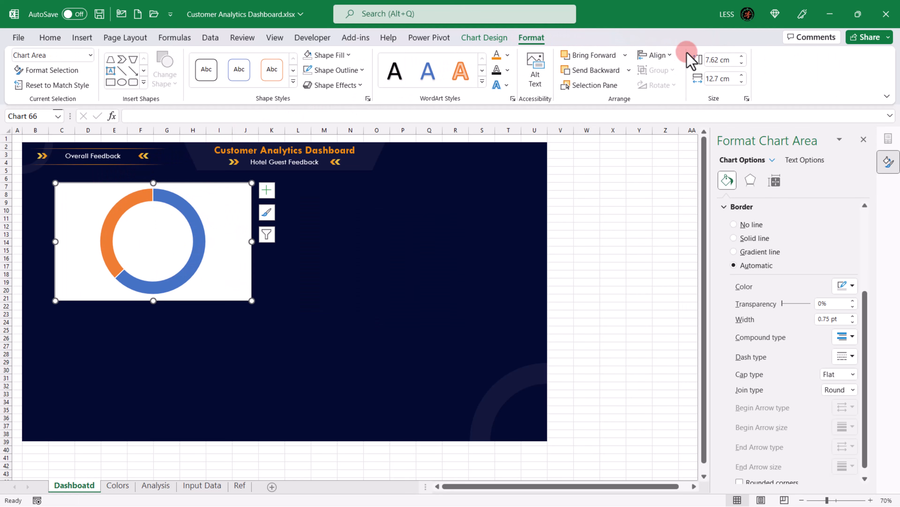
{"action": "left_click", "coordinate": [725, 58]}
{"action": "type", "text": "2"}
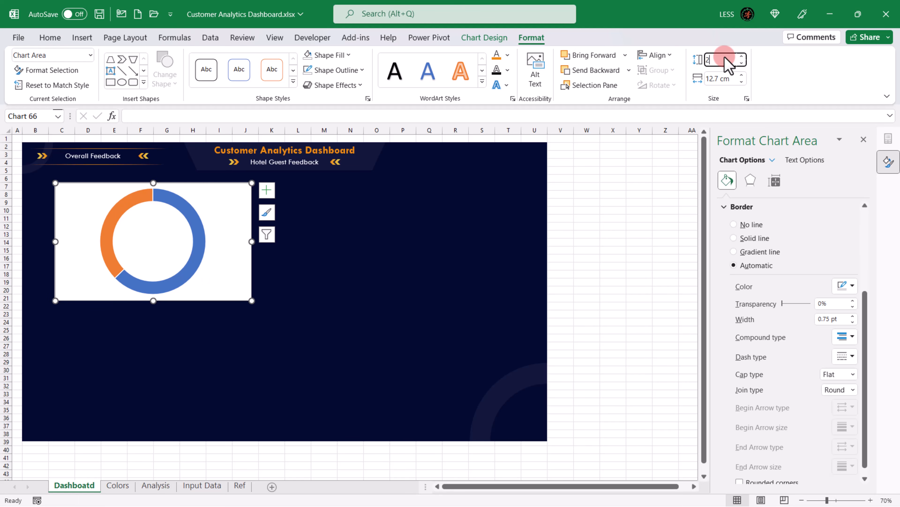
{"action": "type", "text": ".4"}
{"action": "key", "text": "Return"}
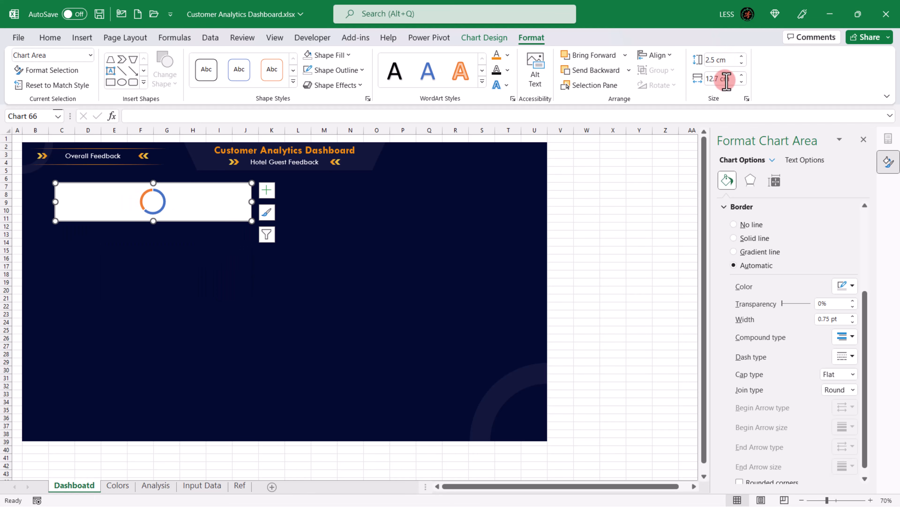
{"action": "left_click", "coordinate": [726, 79]}
{"action": "type", "text": "2.5"}
{"action": "key", "text": "Return"}
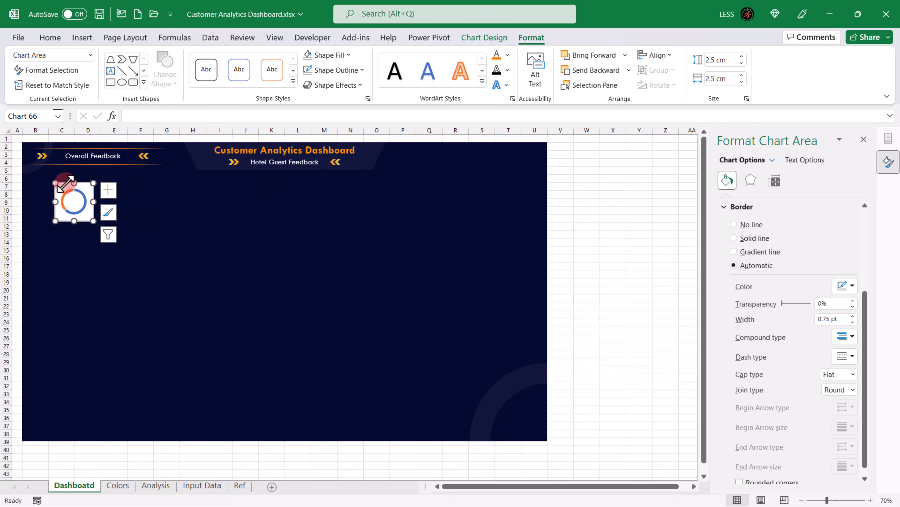
{"action": "left_click_drag", "start_coordinate": [65, 183], "coordinate": [40, 170]}
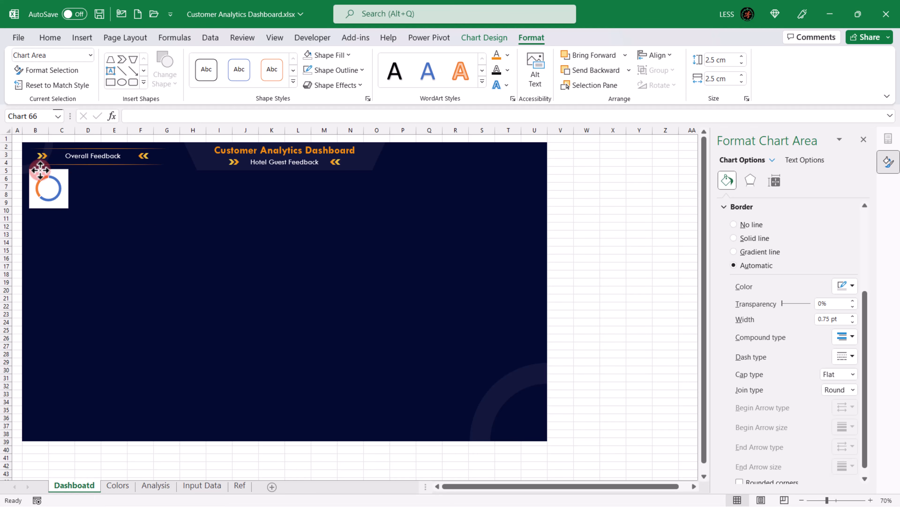
Step: Set the chart area to no outline and no fill
{"action": "left_click", "coordinate": [362, 69]}
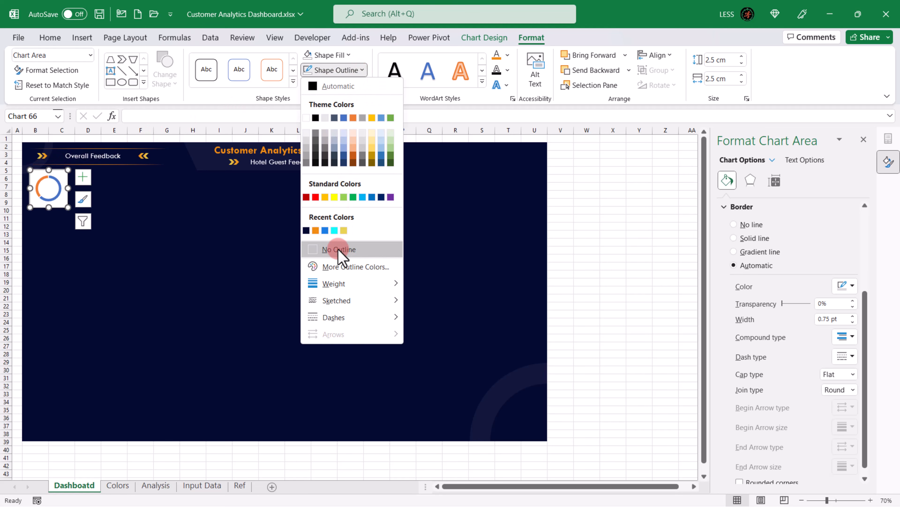
{"action": "left_click", "coordinate": [339, 249]}
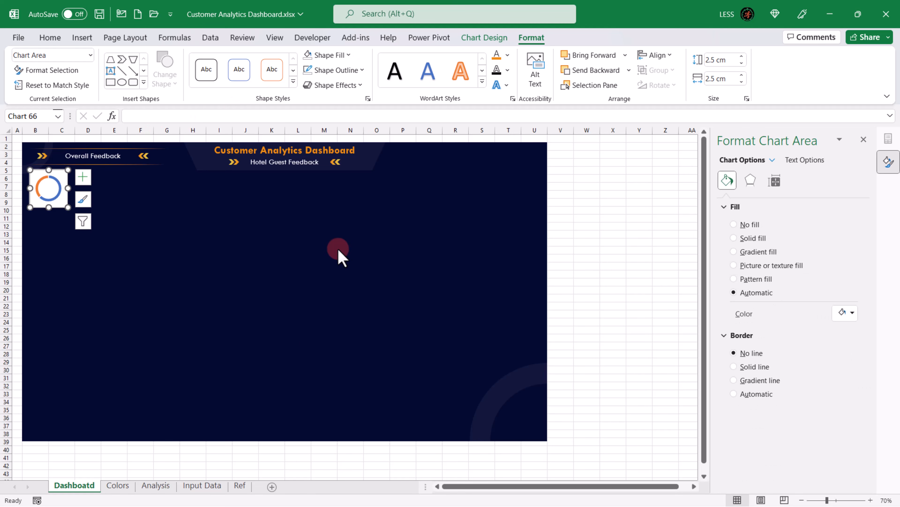
{"action": "left_click", "coordinate": [349, 54]}
{"action": "left_click", "coordinate": [333, 234]}
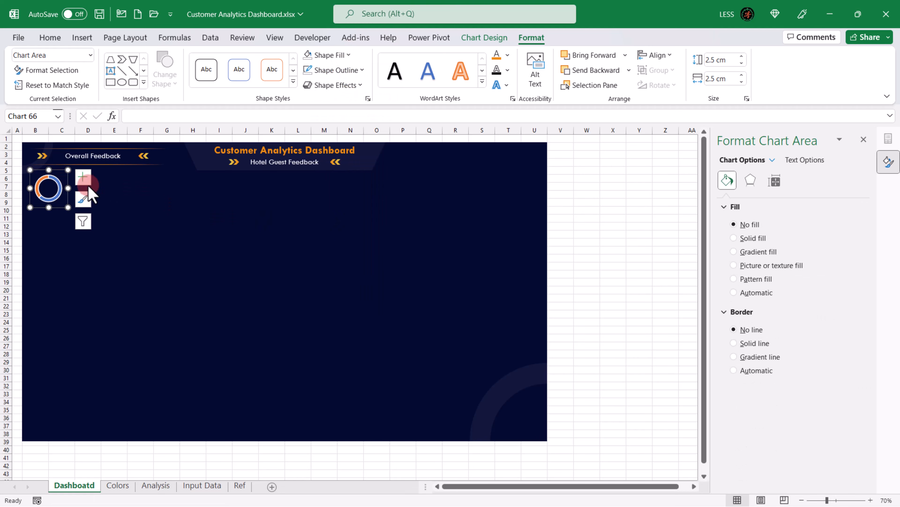
Step: Remove the outline from the doughnut's data series
{"action": "left_click", "coordinate": [53, 178]}
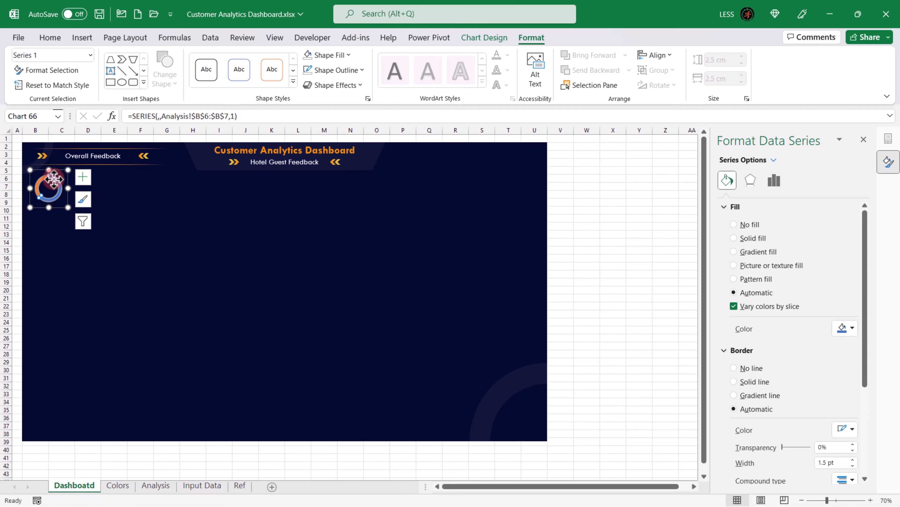
{"action": "scroll", "coordinate": [56, 186], "scroll_direction": "up", "scroll_amount": 2}
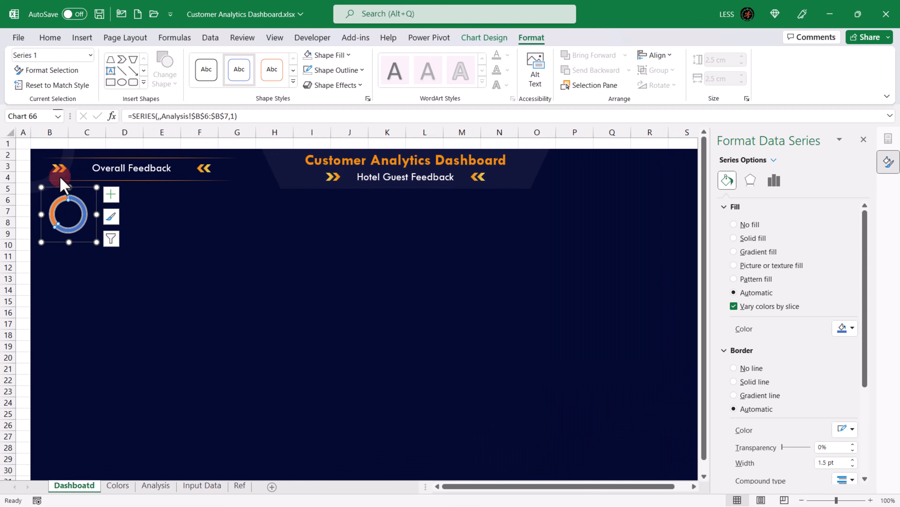
{"action": "left_click", "coordinate": [364, 72]}
{"action": "left_click", "coordinate": [340, 250]}
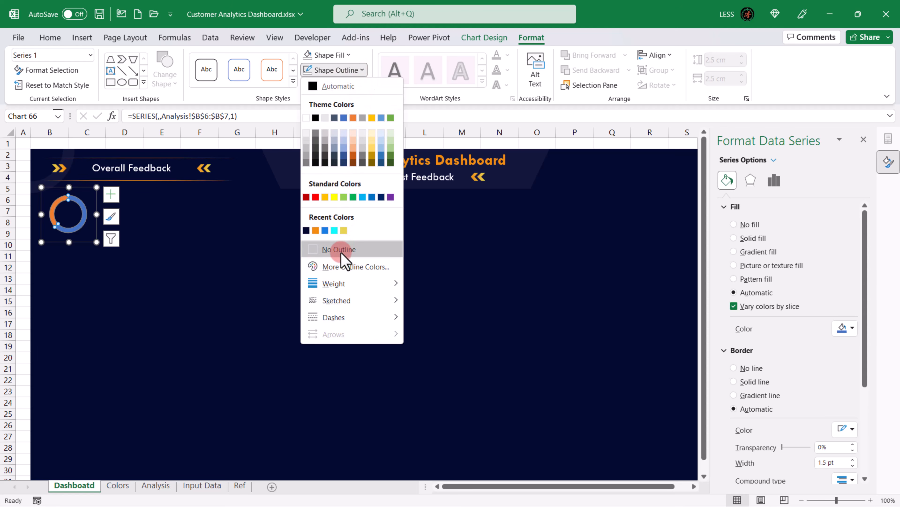
Step: Give the doughnut's Total slice a two-stop gradient fill by removing the end navy stop and moving the orange stop to 100%
{"action": "left_click", "coordinate": [83, 205]}
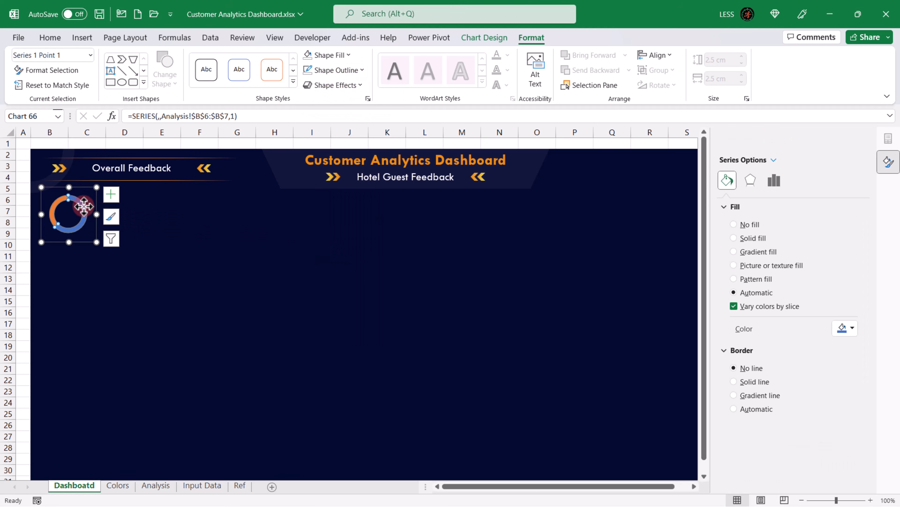
{"action": "left_click", "coordinate": [734, 252]}
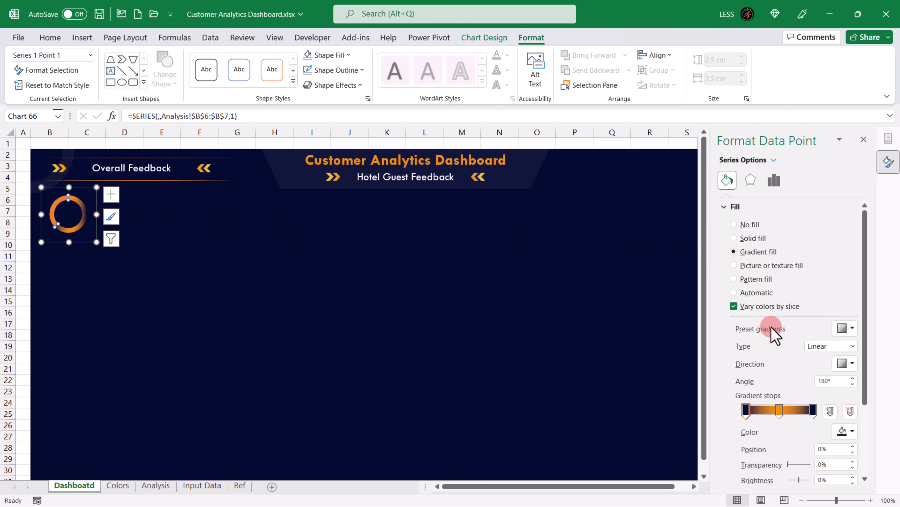
{"action": "left_click", "coordinate": [813, 410]}
{"action": "key", "text": "Delete"}
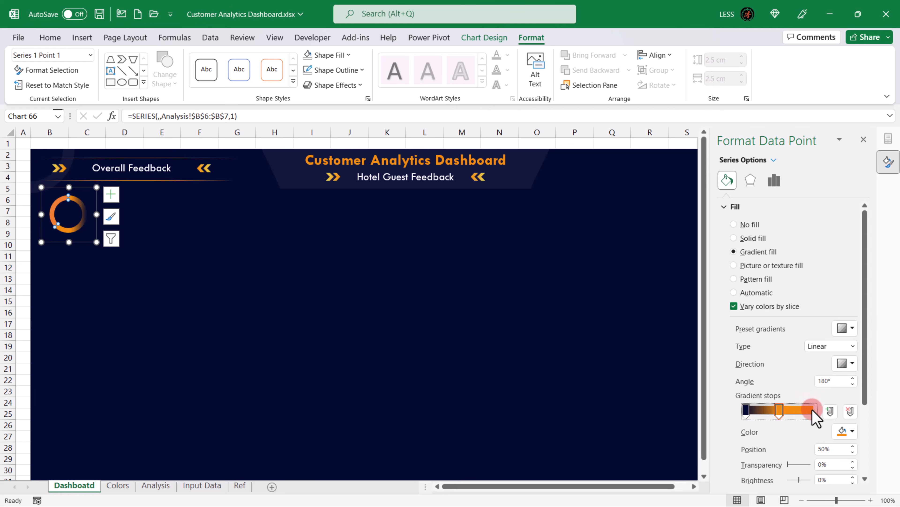
{"action": "left_click_drag", "start_coordinate": [779, 410], "coordinate": [827, 407]}
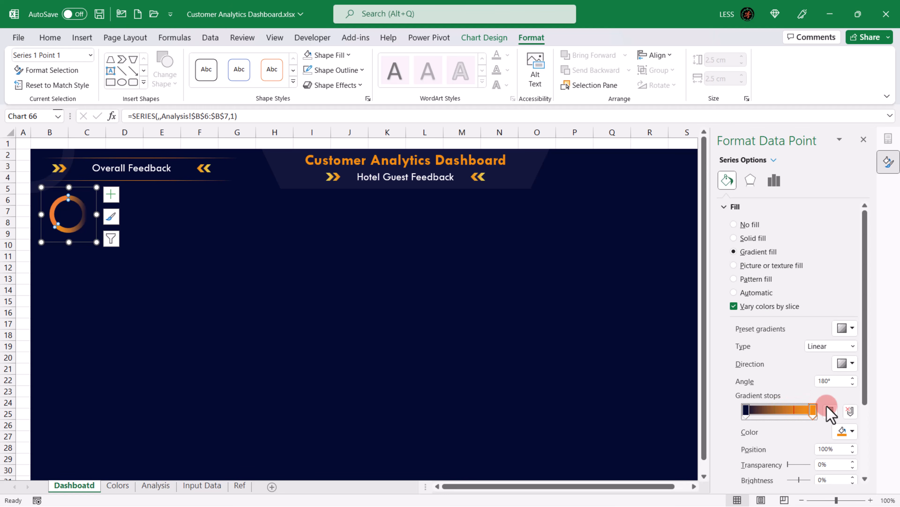
Step: Copy the hex code #0FFAFA from the Colors sheet and apply it to the 0% gradient stop of the doughnut's Total slice
{"action": "left_click", "coordinate": [117, 486]}
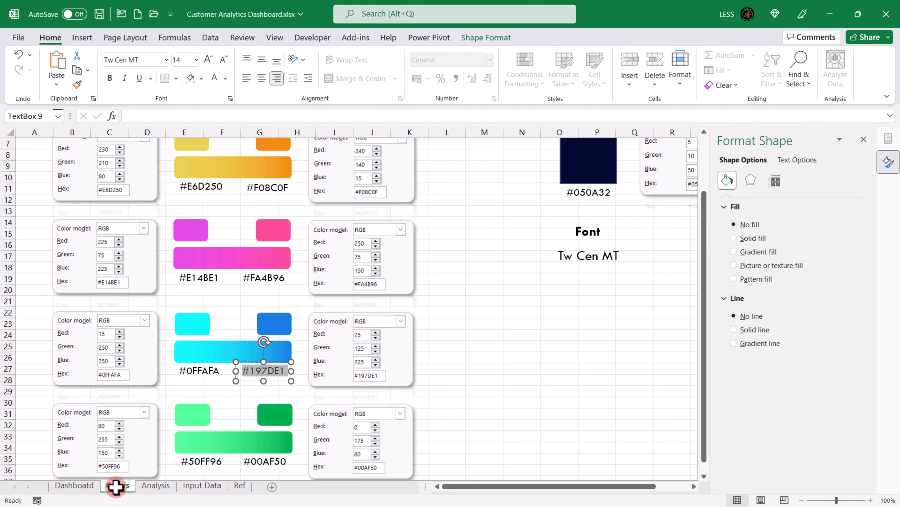
{"action": "left_click", "coordinate": [222, 373]}
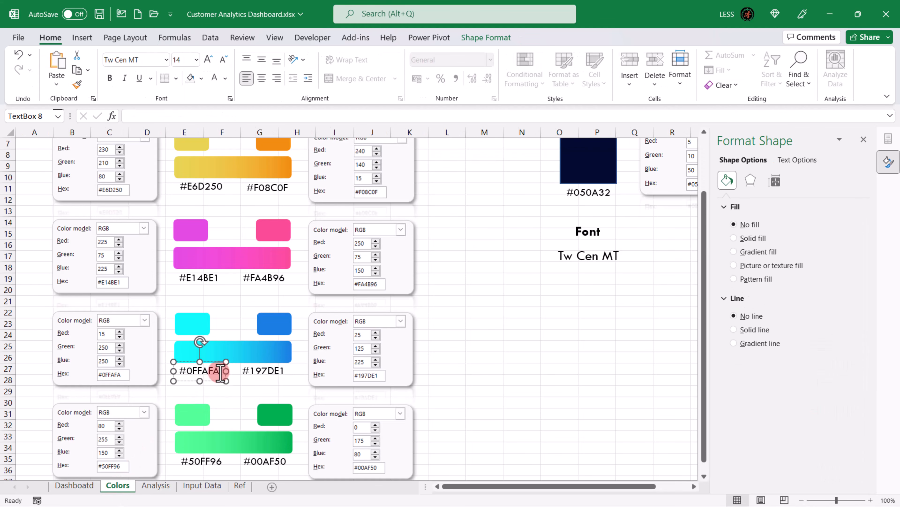
{"action": "left_click_drag", "start_coordinate": [220, 372], "coordinate": [171, 373]}
{"action": "key", "text": "ctrl+c"}
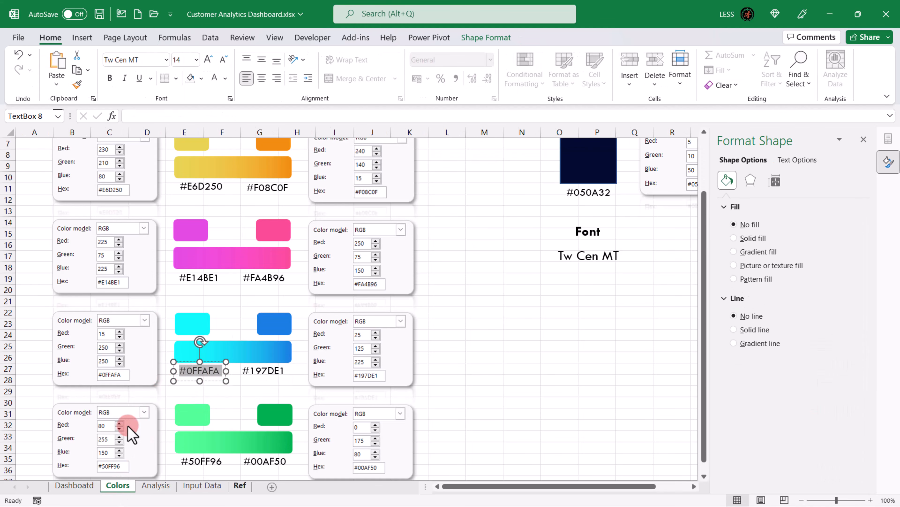
{"action": "left_click", "coordinate": [75, 485]}
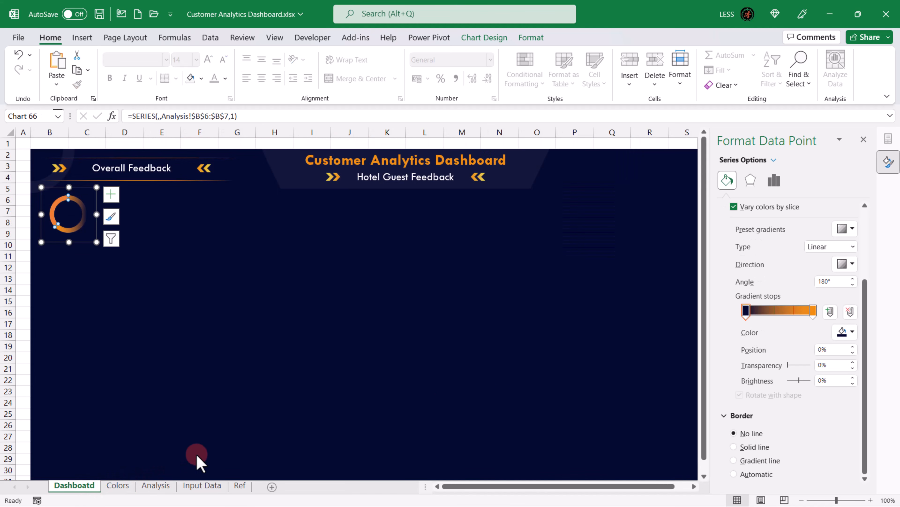
{"action": "left_click", "coordinate": [853, 332]}
{"action": "left_click", "coordinate": [822, 492]}
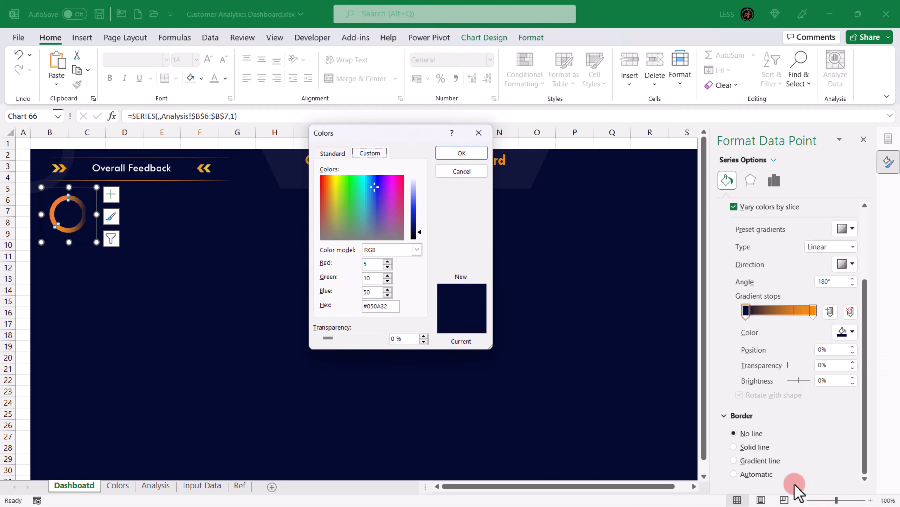
{"action": "left_click_drag", "start_coordinate": [390, 306], "coordinate": [327, 305]}
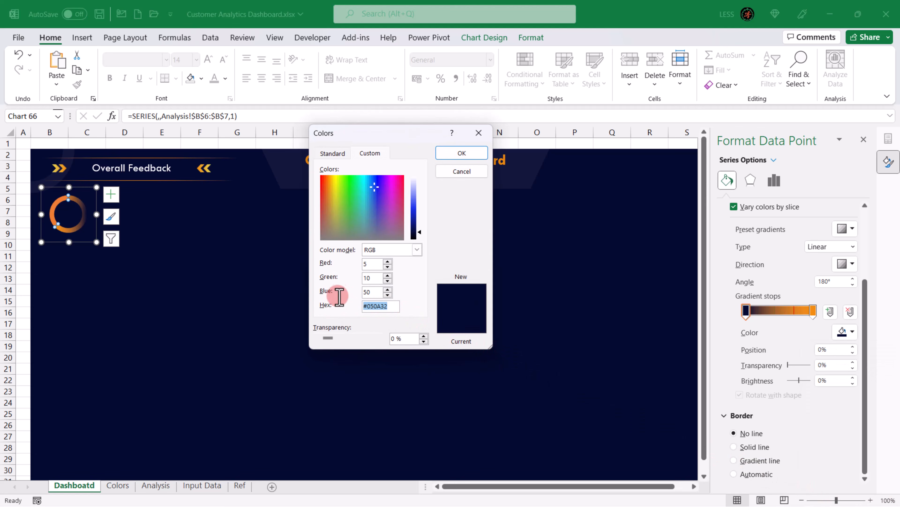
{"action": "key", "text": "ctrl+v"}
{"action": "left_click", "coordinate": [463, 154]}
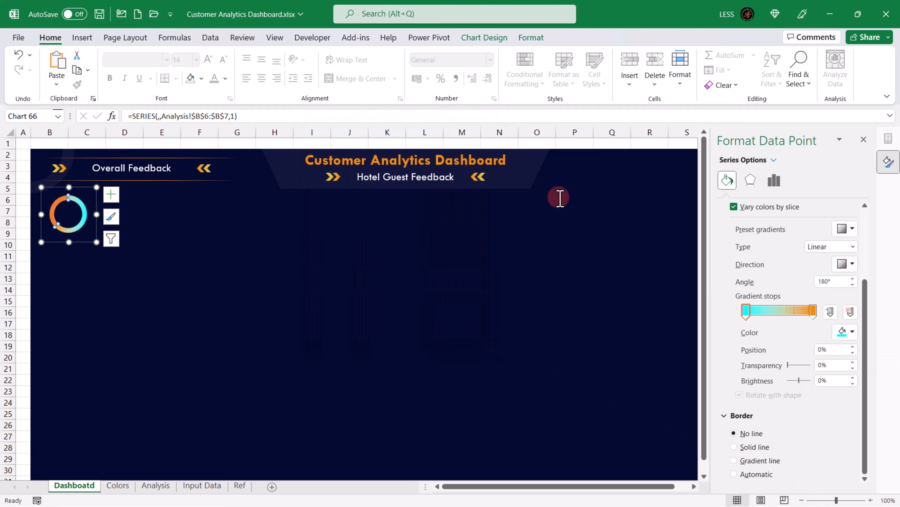
Step: Copy the hex code #197DE1 from the Colors sheet and apply it to the Total slice's 100% gradient stop
{"action": "left_click", "coordinate": [813, 310]}
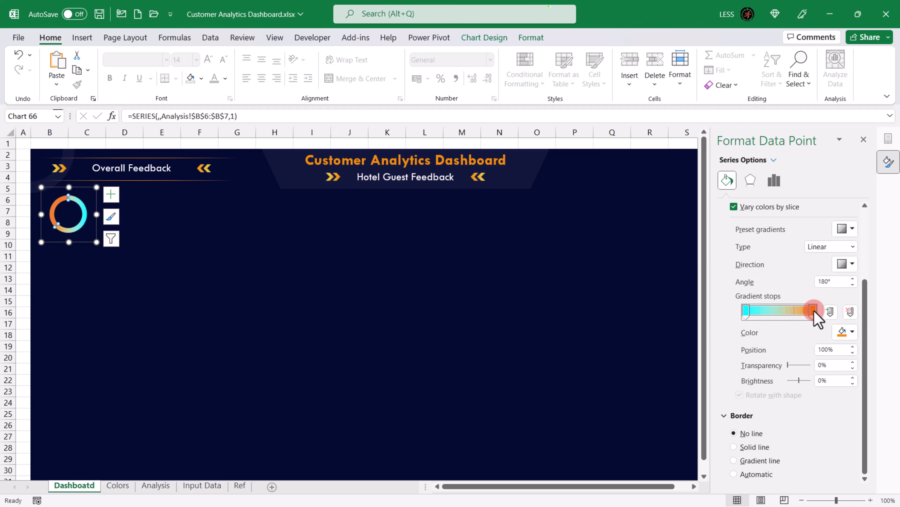
{"action": "left_click", "coordinate": [109, 487]}
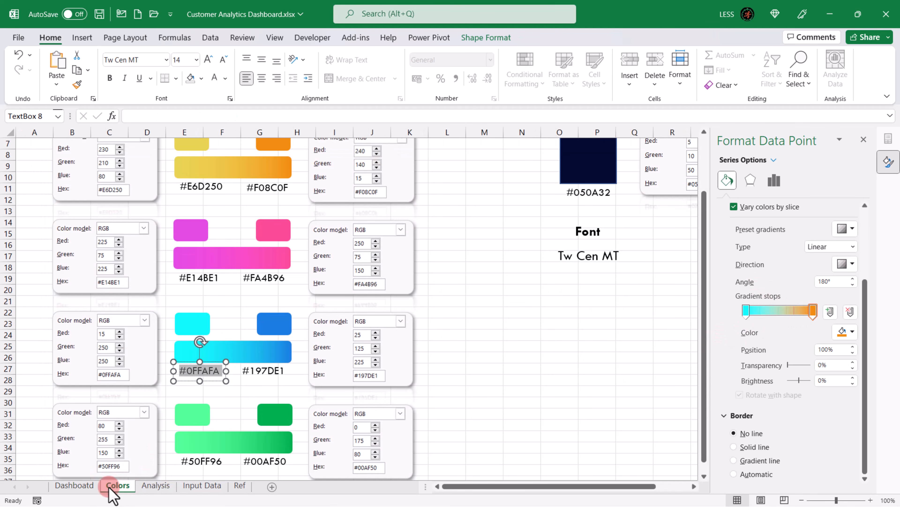
{"action": "left_click", "coordinate": [263, 373]}
{"action": "double_click", "coordinate": [266, 370]}
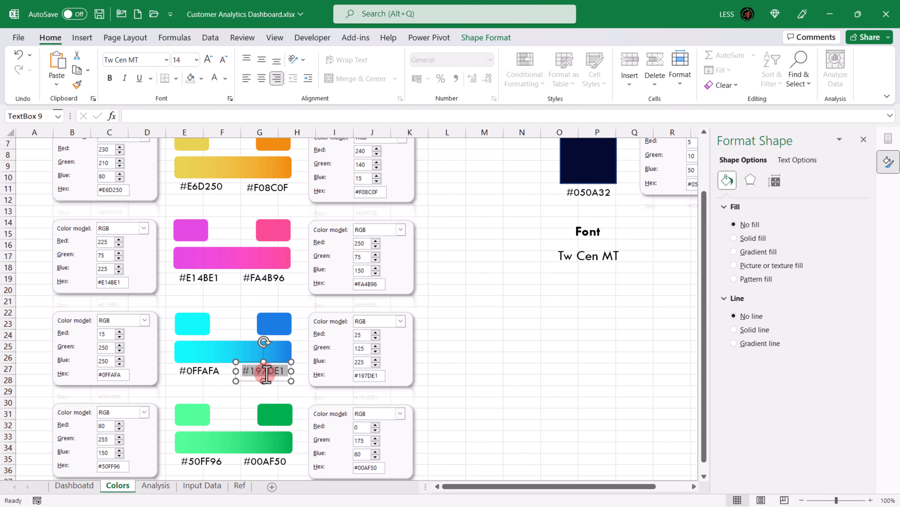
{"action": "left_click", "coordinate": [80, 486]}
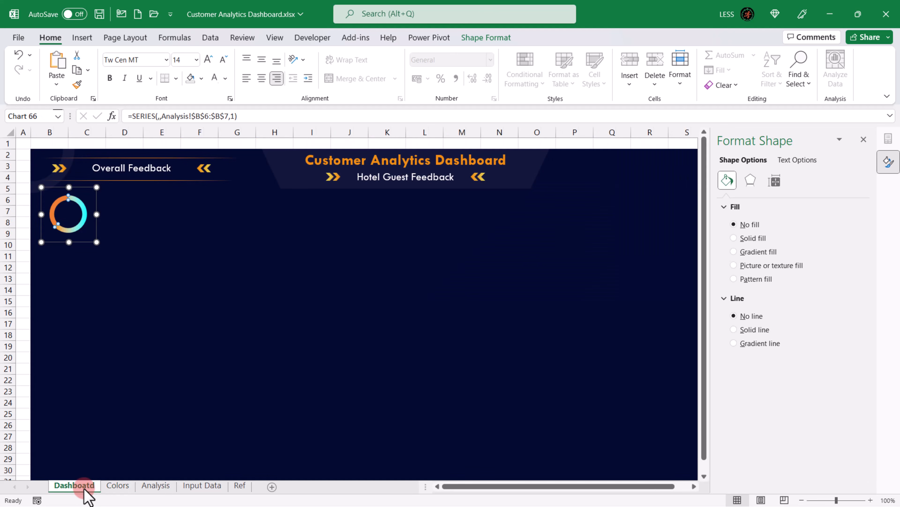
{"action": "left_click", "coordinate": [813, 310]}
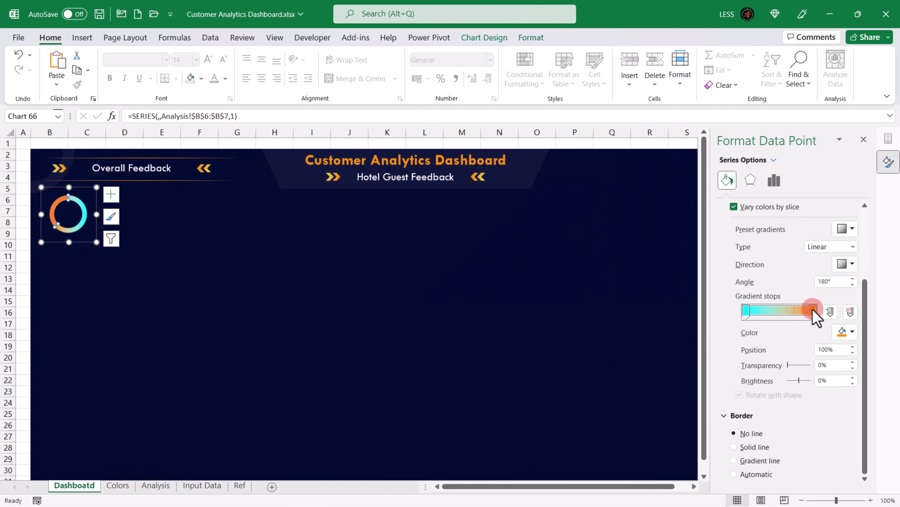
{"action": "left_click", "coordinate": [855, 332]}
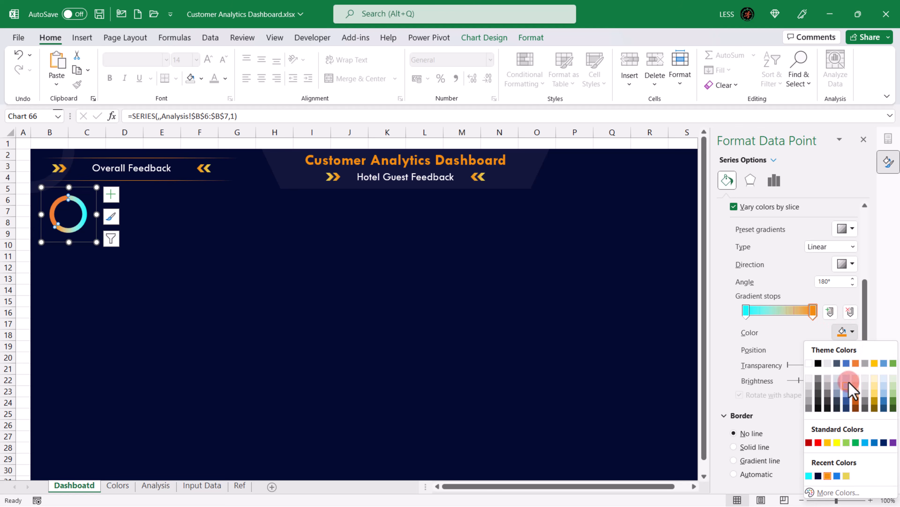
{"action": "left_click", "coordinate": [835, 491]}
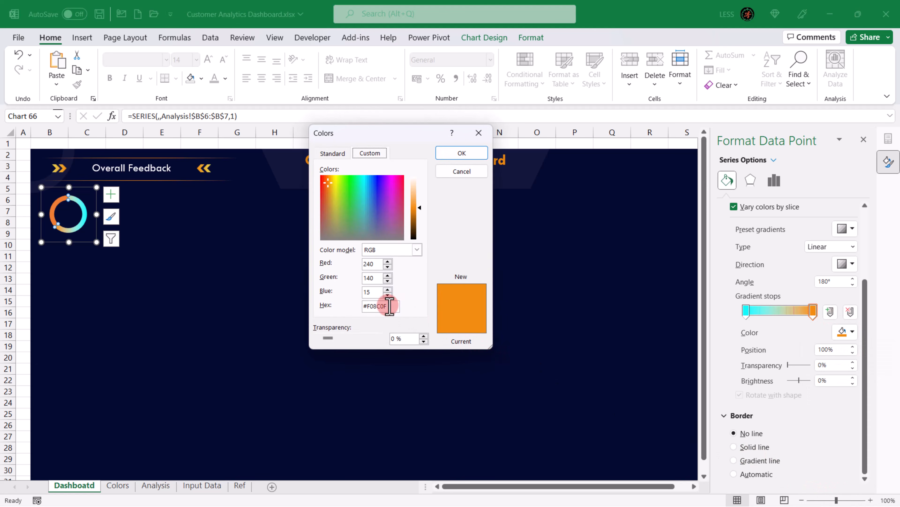
{"action": "left_click_drag", "start_coordinate": [384, 305], "coordinate": [348, 301]}
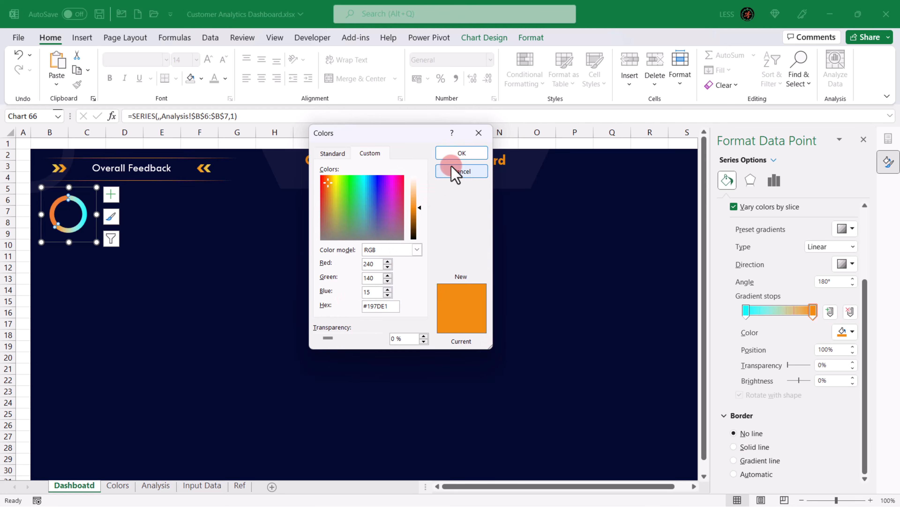
{"action": "left_click", "coordinate": [462, 153]}
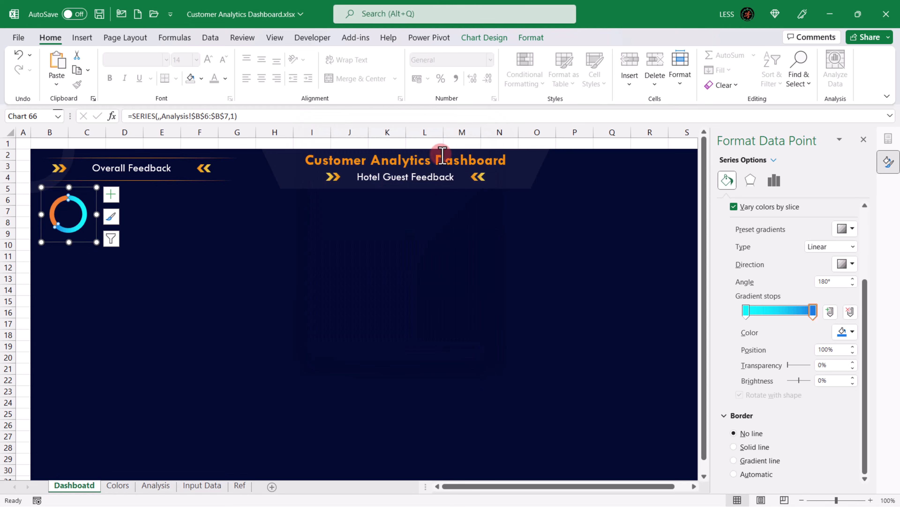
Step: Give the doughnut's Balance slice a solid white fill with 95% transparency
{"action": "left_click", "coordinate": [55, 202]}
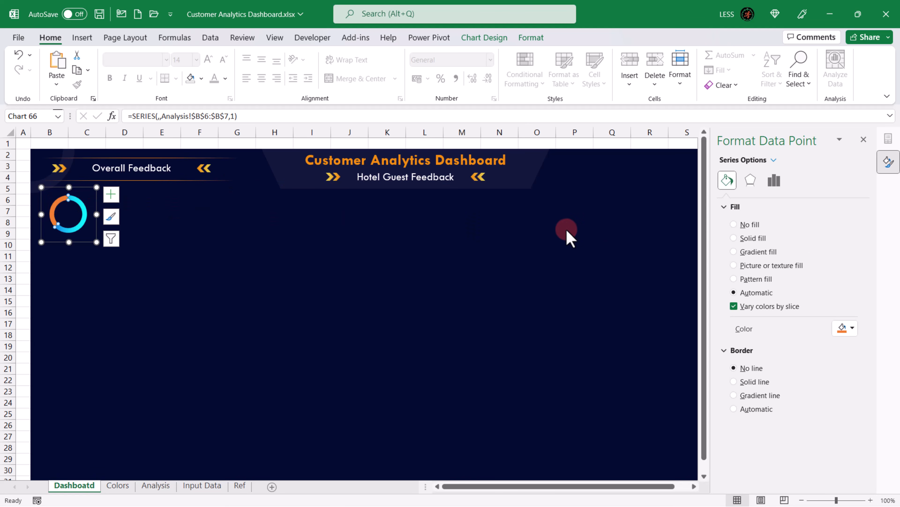
{"action": "left_click", "coordinate": [734, 238]}
{"action": "left_click", "coordinate": [853, 329]}
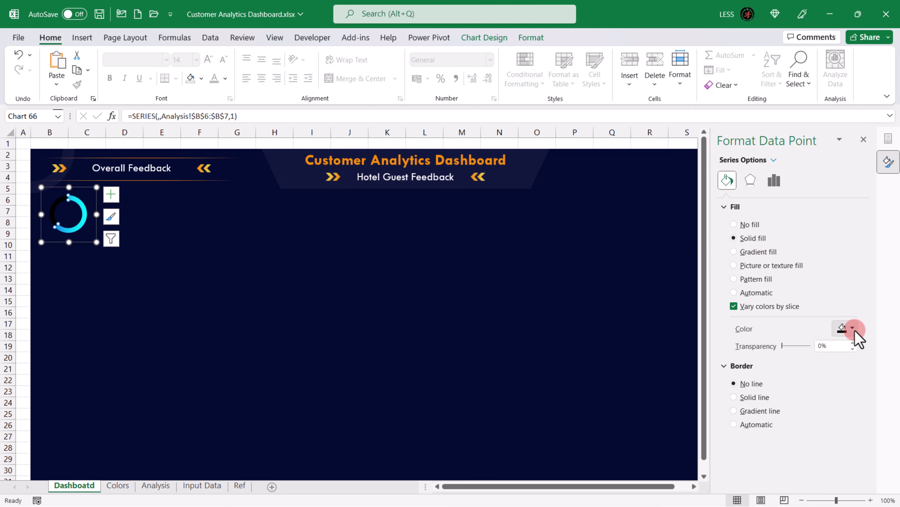
{"action": "left_click", "coordinate": [810, 375]}
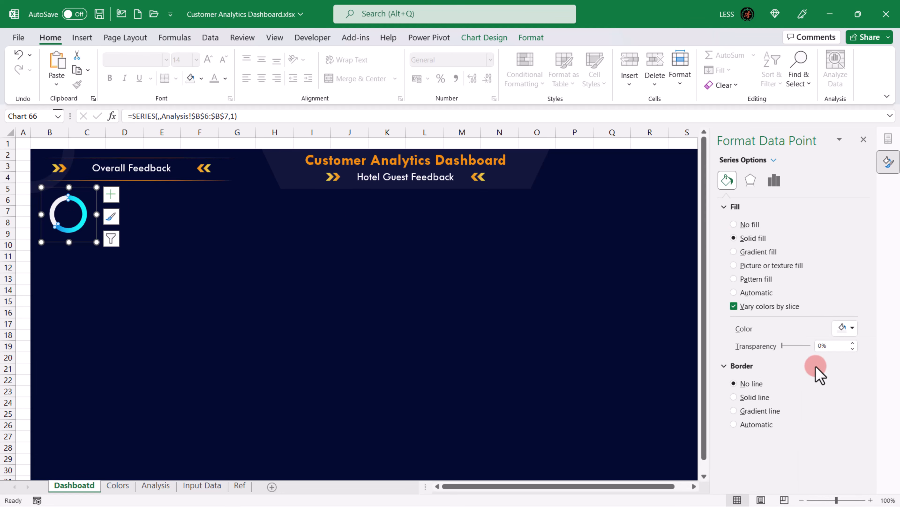
{"action": "left_click_drag", "start_coordinate": [833, 348], "coordinate": [800, 349]}
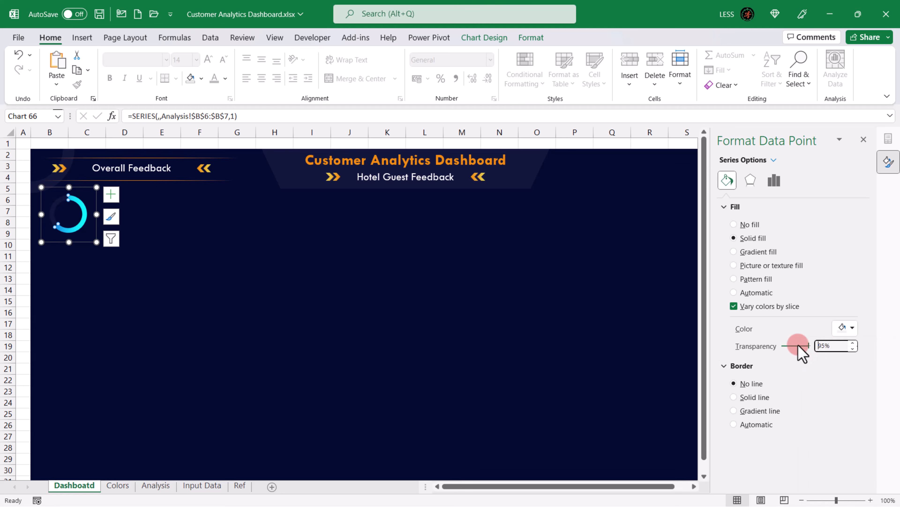
{"action": "left_click", "coordinate": [196, 244]}
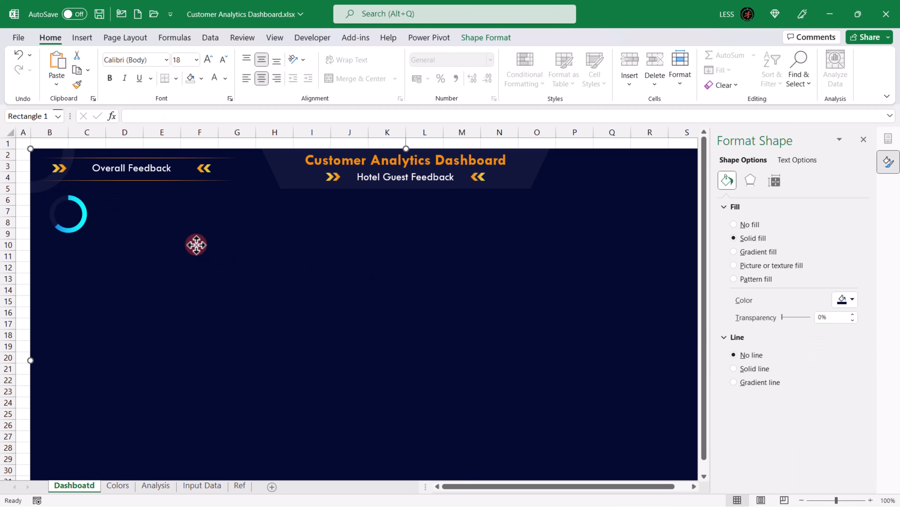
Step: Insert a text box about 3.79 cm by 1.36 cm just right of the doughnut chart and link it to =Analysis!B6
{"action": "left_click", "coordinate": [91, 36]}
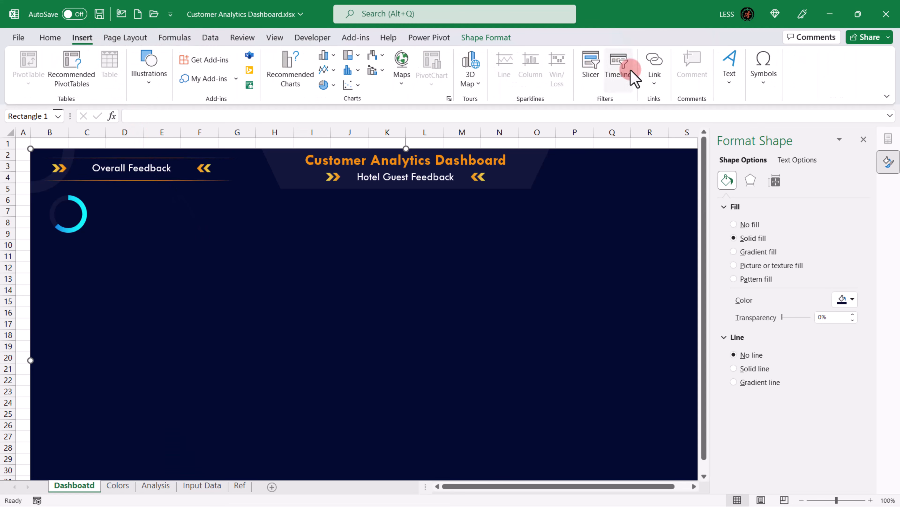
{"action": "left_click", "coordinate": [725, 83]}
{"action": "left_click", "coordinate": [724, 118]}
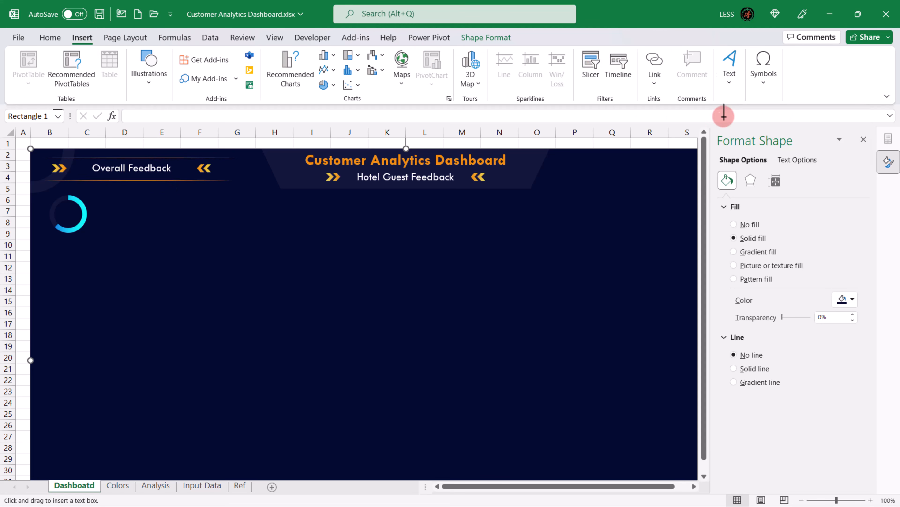
{"action": "left_click_drag", "start_coordinate": [104, 209], "coordinate": [188, 239]}
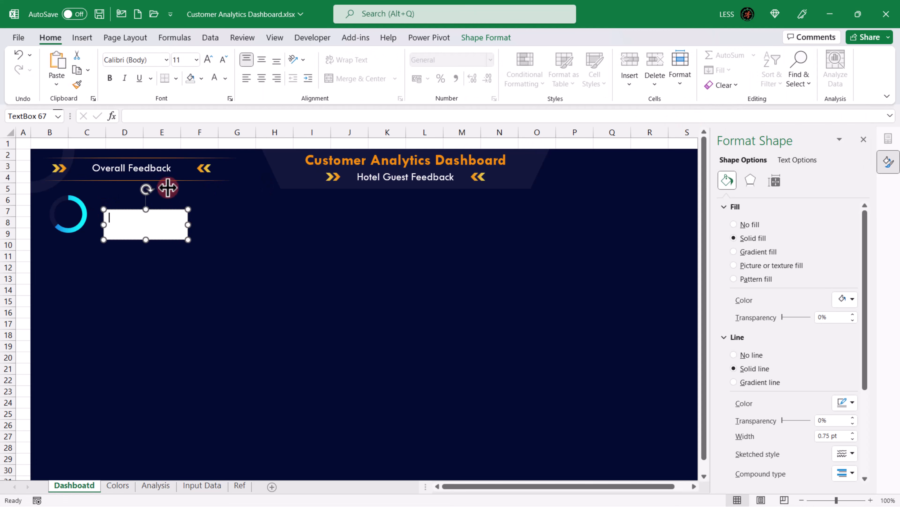
{"action": "left_click", "coordinate": [143, 119]}
{"action": "type", "text": "="}
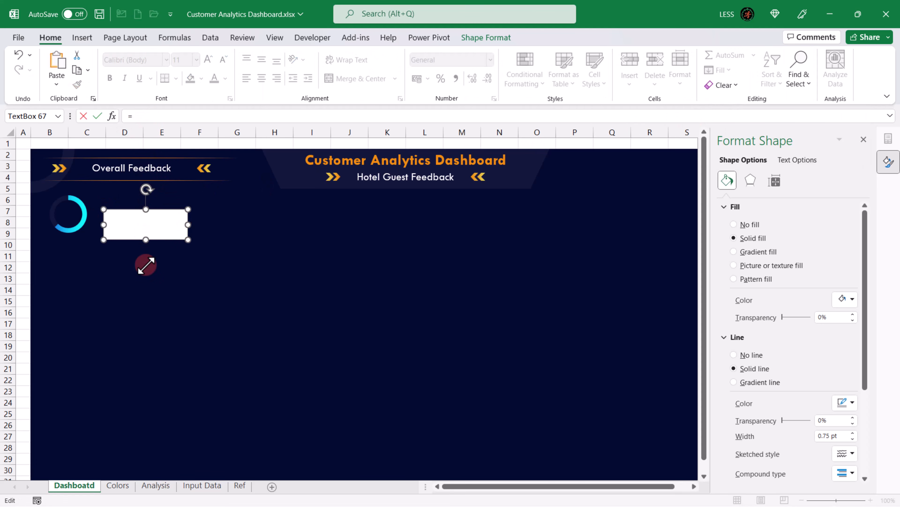
{"action": "left_click", "coordinate": [155, 484]}
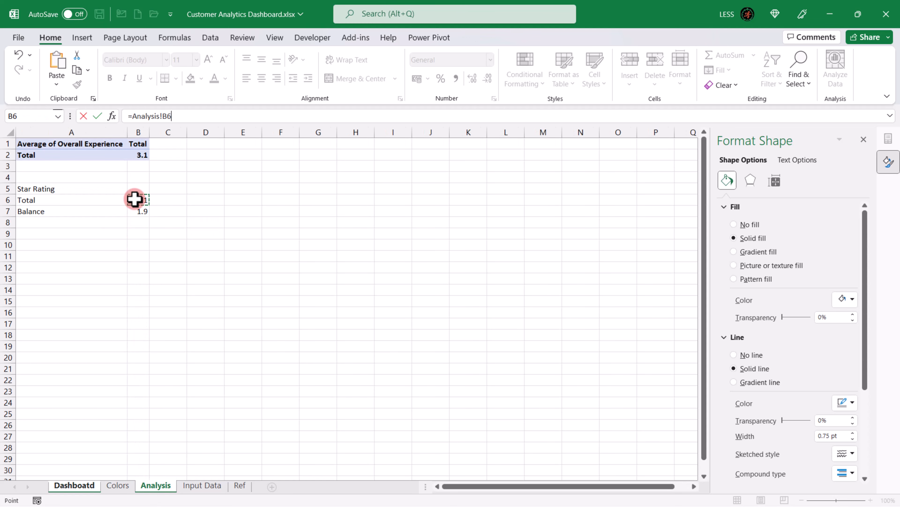
{"action": "key", "text": "Return"}
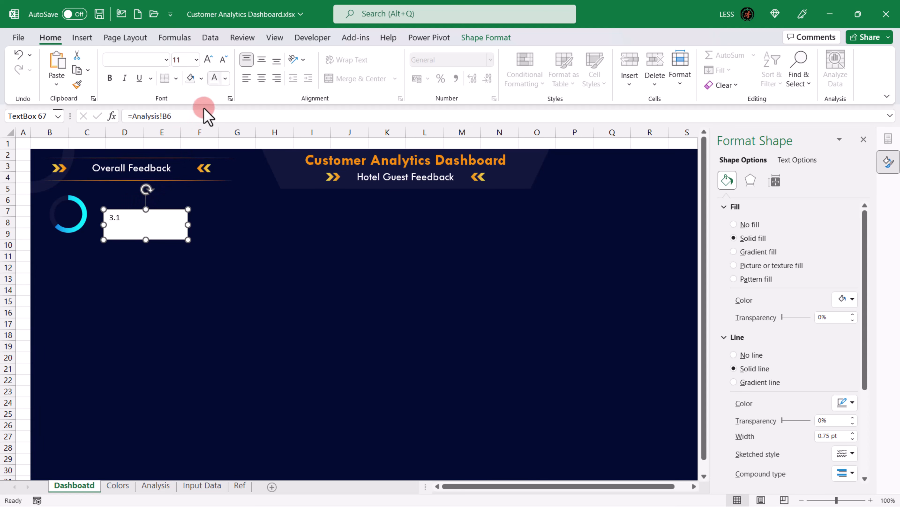
Step: Set the linked rating text box's font color to white and bring up its shape formatting options
{"action": "left_click", "coordinate": [225, 78]}
{"action": "left_click", "coordinate": [213, 126]}
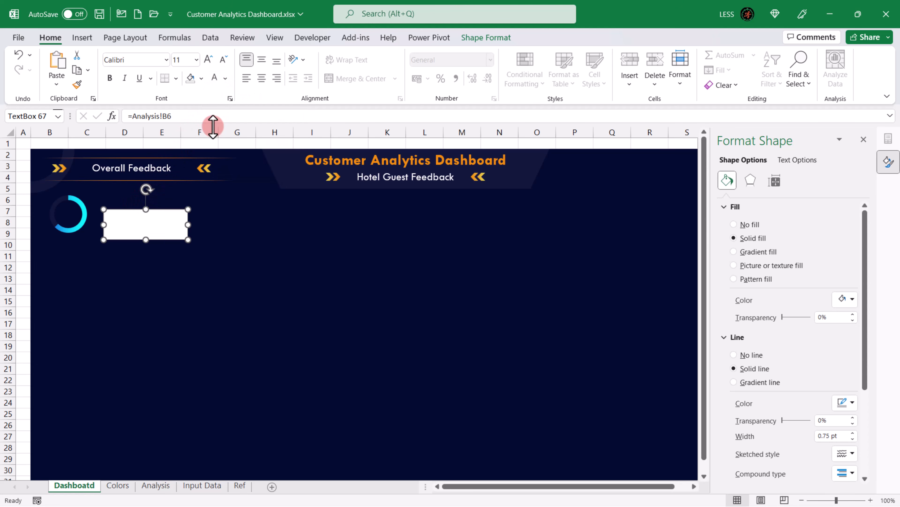
{"action": "left_click", "coordinate": [487, 37]}
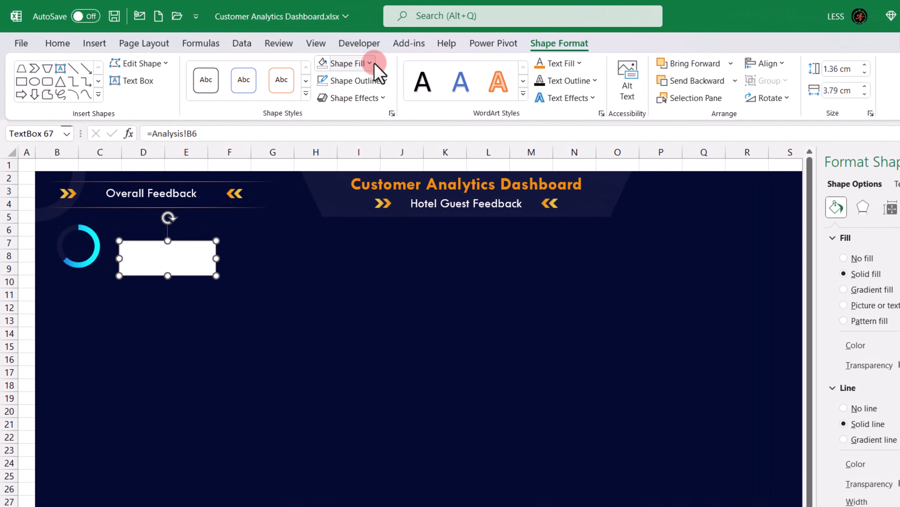
Step: Remove the fill and outline from the text box linked to Analysis!B6
{"action": "left_click", "coordinate": [371, 63]}
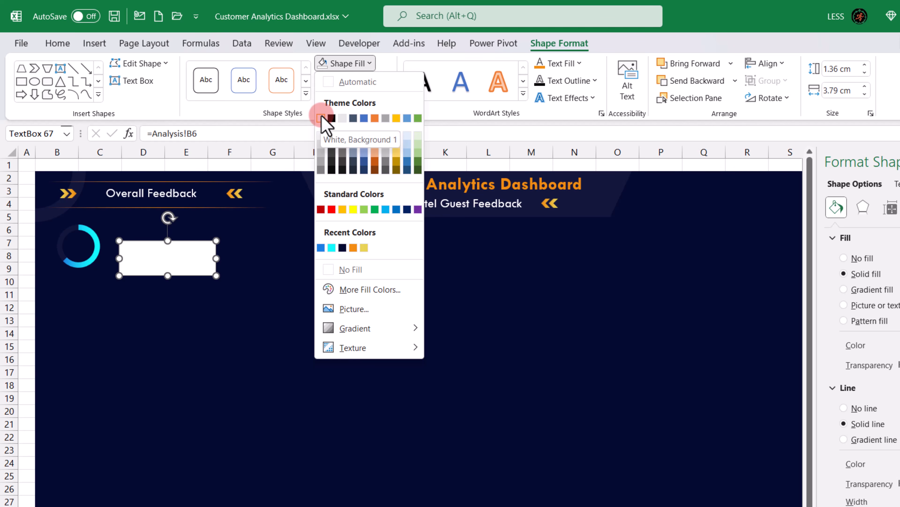
{"action": "left_click", "coordinate": [337, 270]}
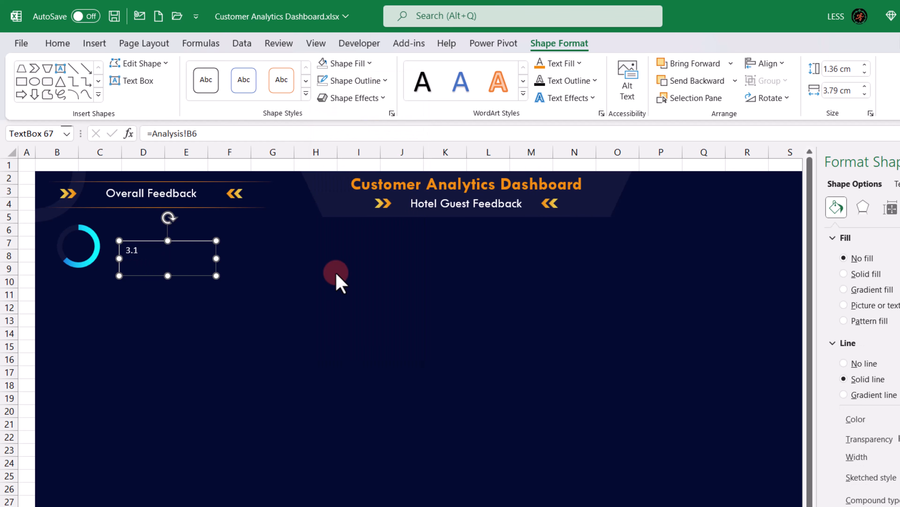
{"action": "left_click", "coordinate": [384, 81]}
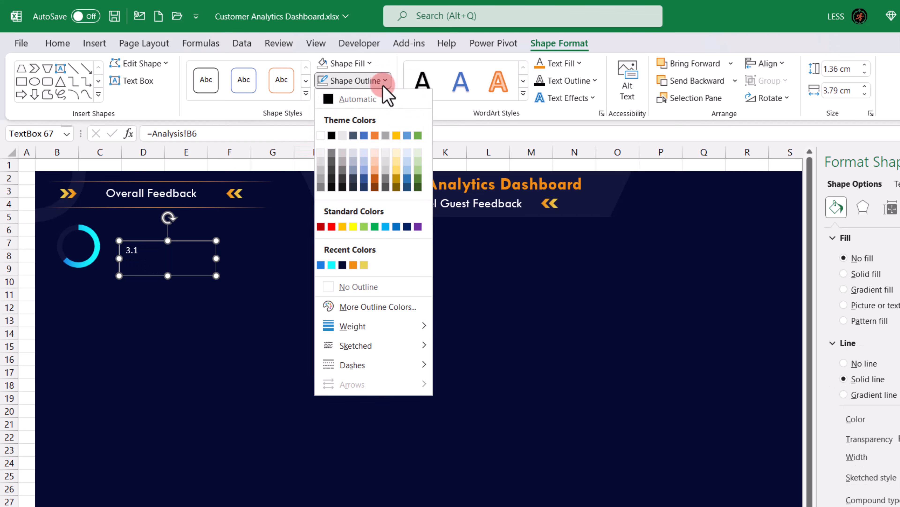
{"action": "left_click", "coordinate": [365, 288]}
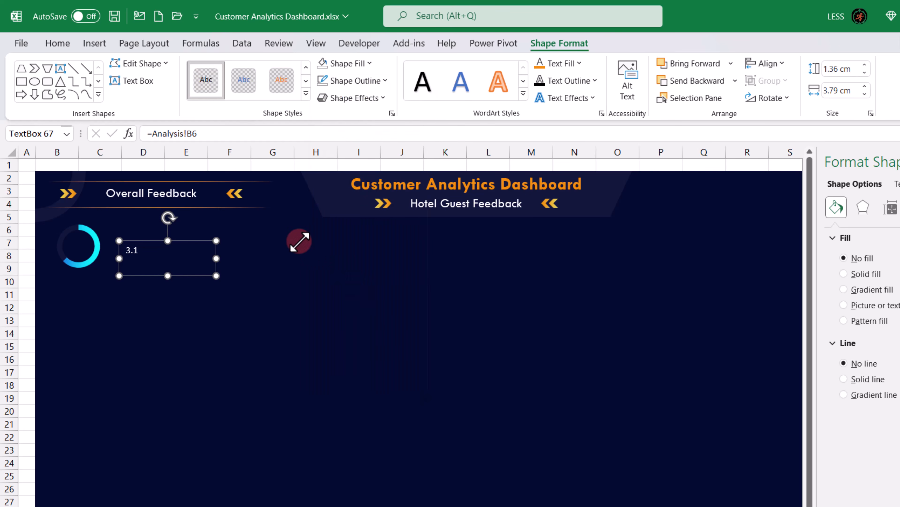
Step: Center the rating text horizontally and vertically in its box and move the box onto the ring chart
{"action": "left_click", "coordinate": [57, 43]}
{"action": "left_click", "coordinate": [300, 70]}
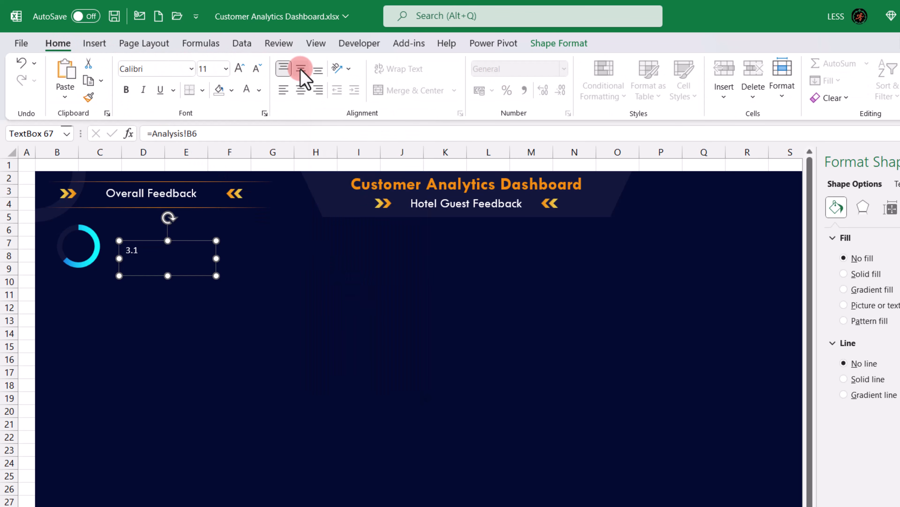
{"action": "left_click", "coordinate": [300, 90]}
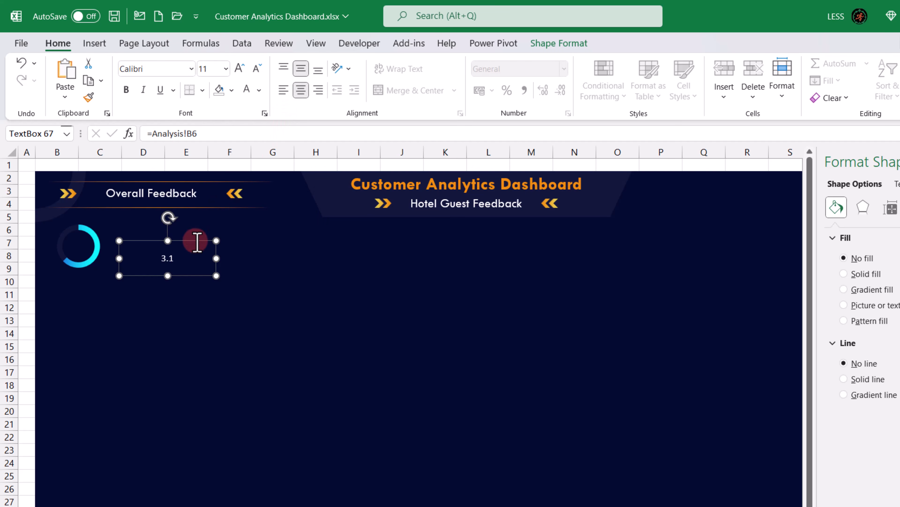
{"action": "left_click_drag", "start_coordinate": [197, 241], "coordinate": [108, 222]}
Step: Format the rating text as bold Tw Cen MT at size 18
{"action": "left_click", "coordinate": [169, 68]}
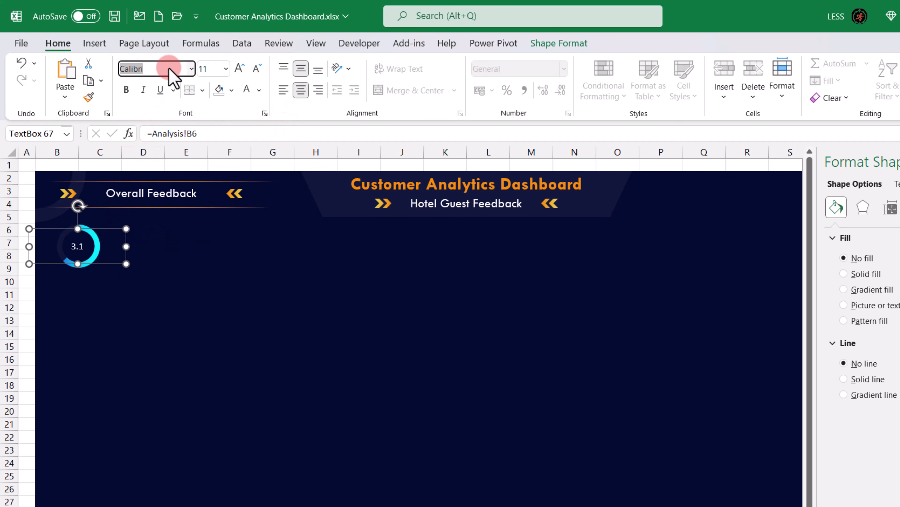
{"action": "key", "text": "Return"}
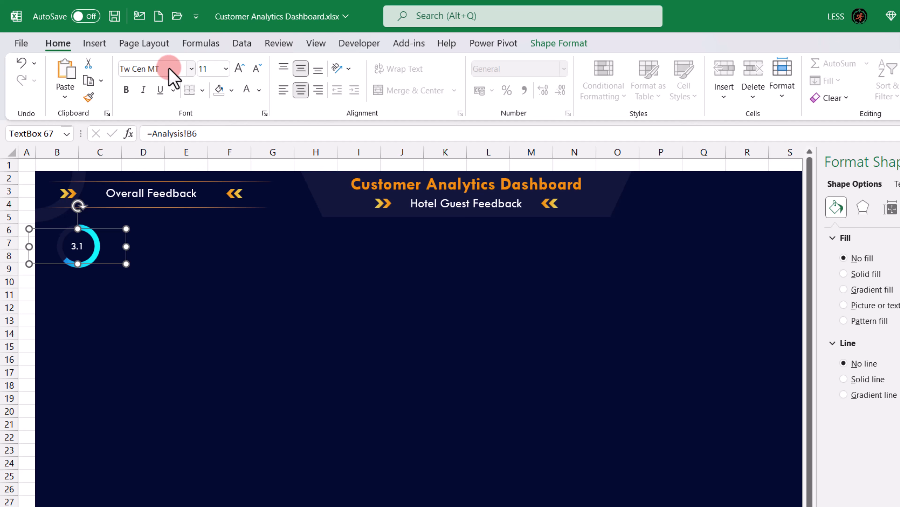
{"action": "left_click", "coordinate": [126, 90]}
{"action": "left_click", "coordinate": [209, 68]}
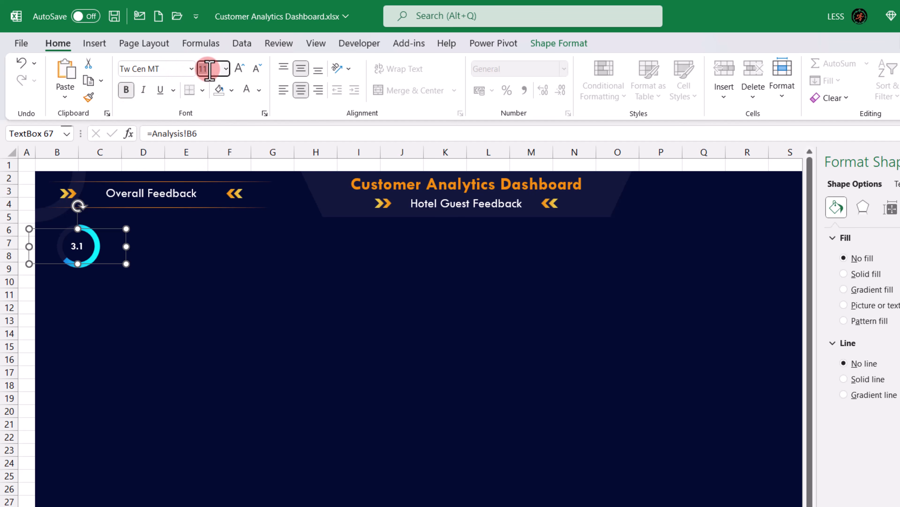
Step: Shrink the rating text box to about the ring's width and align it center and middle with the ring chart
{"action": "left_click", "coordinate": [80, 264]}
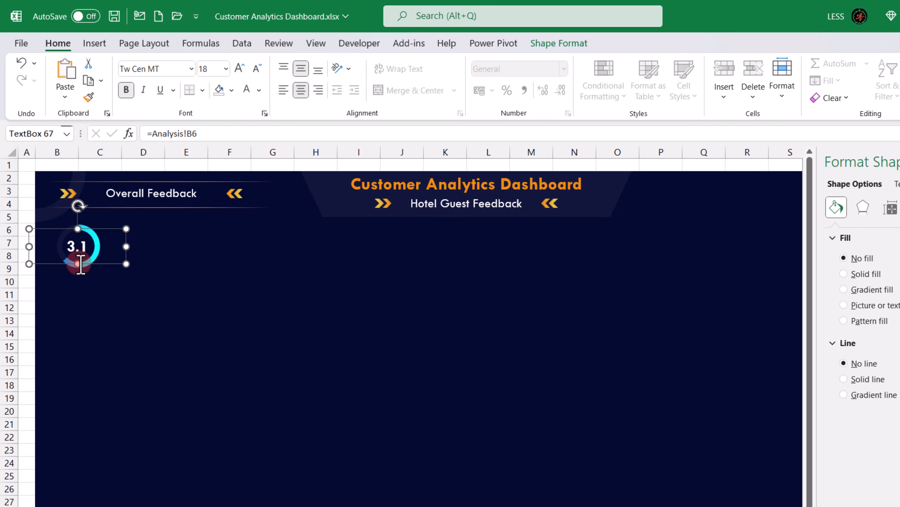
{"action": "left_click_drag", "start_coordinate": [79, 264], "coordinate": [88, 224]}
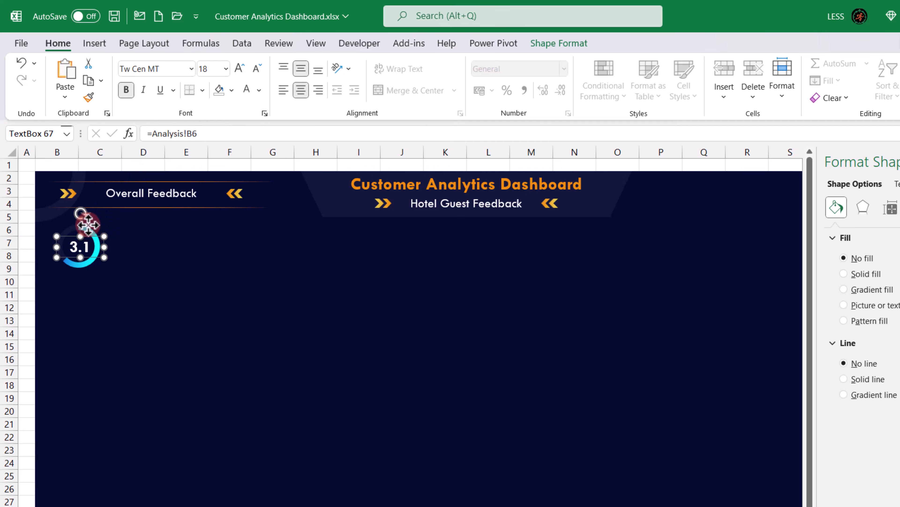
{"action": "left_click", "coordinate": [88, 223], "text": "shift"}
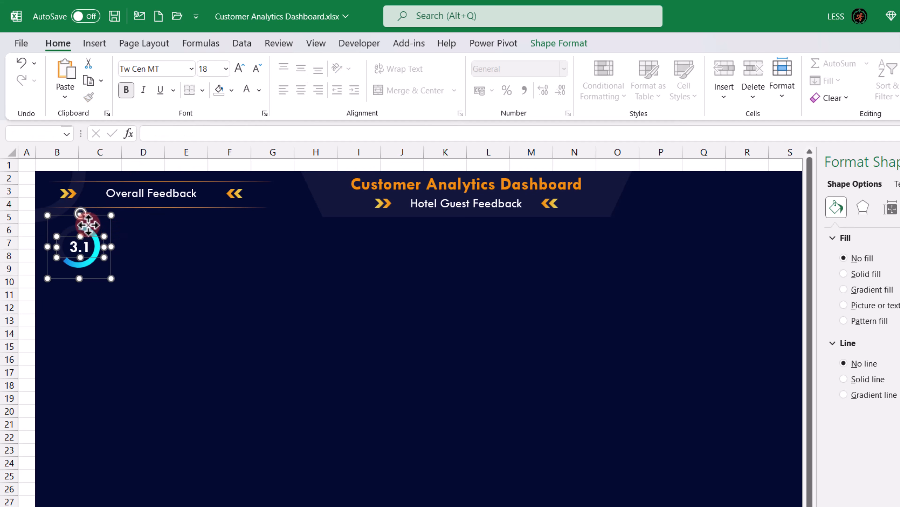
{"action": "left_click", "coordinate": [545, 44]}
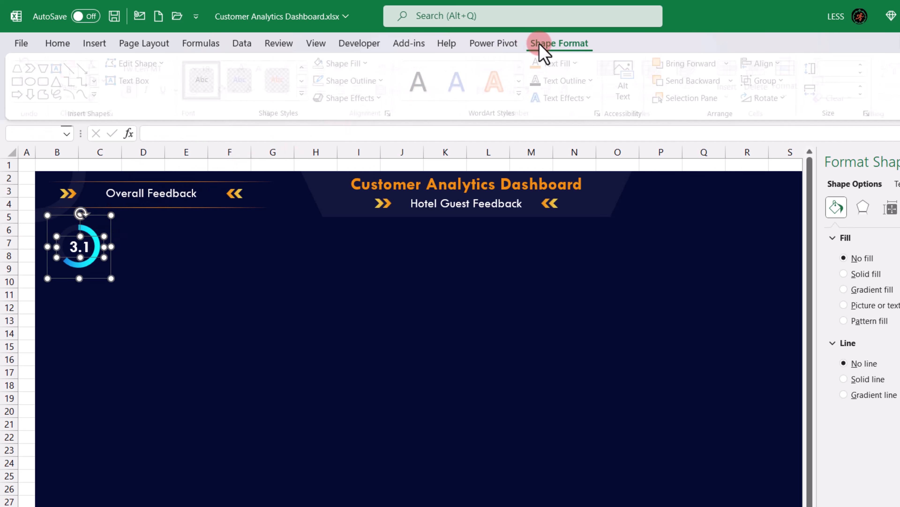
{"action": "left_click", "coordinate": [782, 63]}
{"action": "left_click", "coordinate": [776, 101]}
{"action": "left_click", "coordinate": [777, 65]}
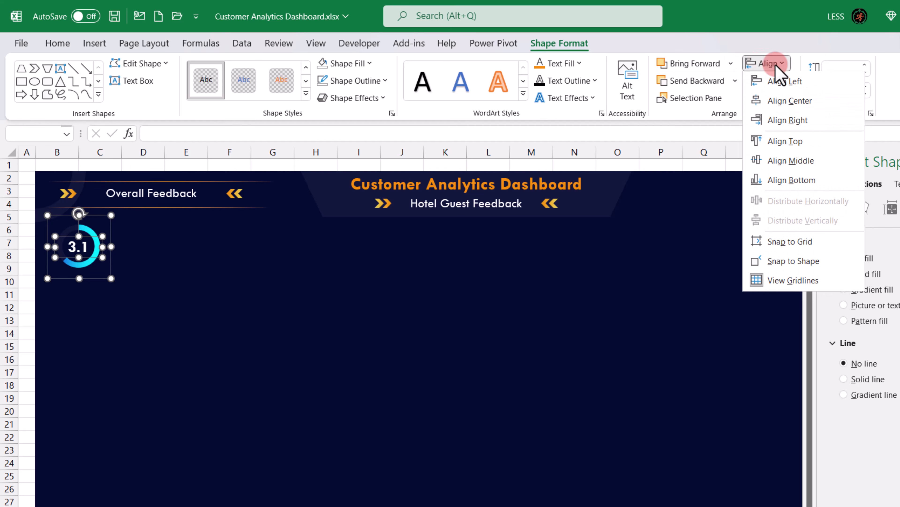
{"action": "left_click", "coordinate": [800, 160]}
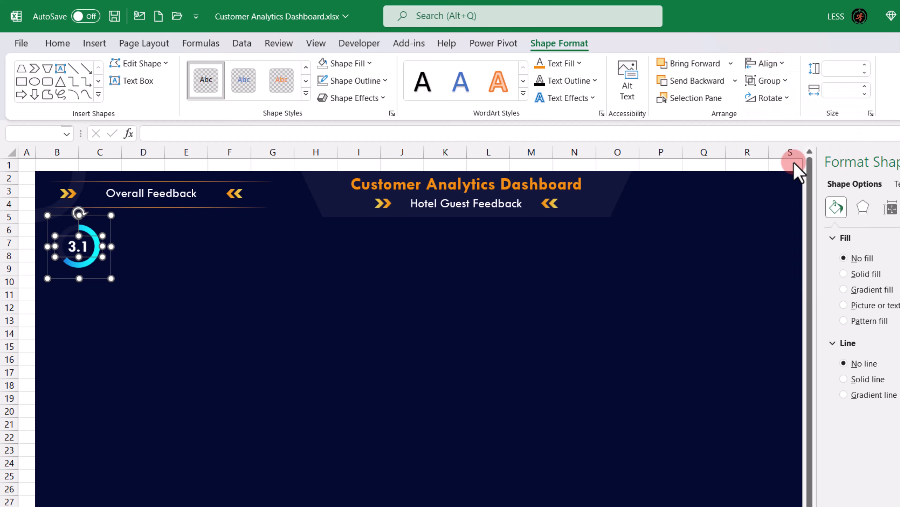
{"action": "left_click", "coordinate": [66, 215]}
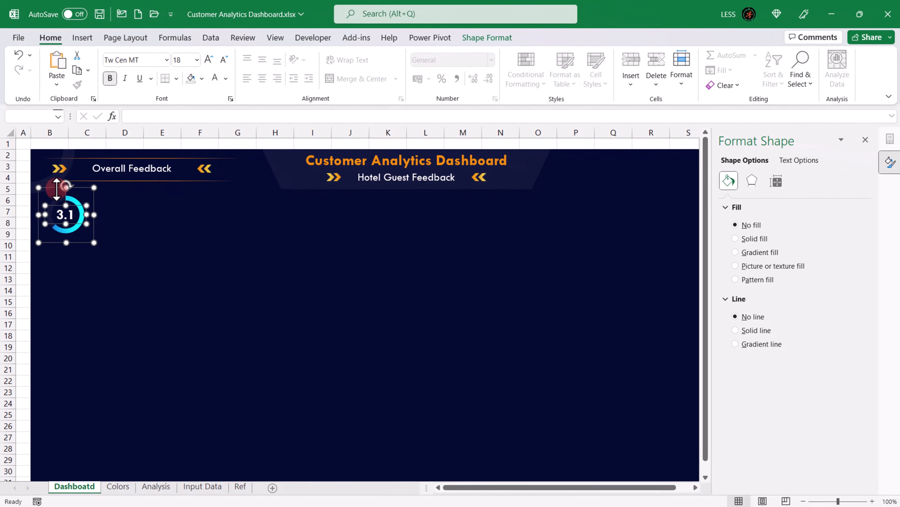
{"action": "left_click", "coordinate": [21, 200]}
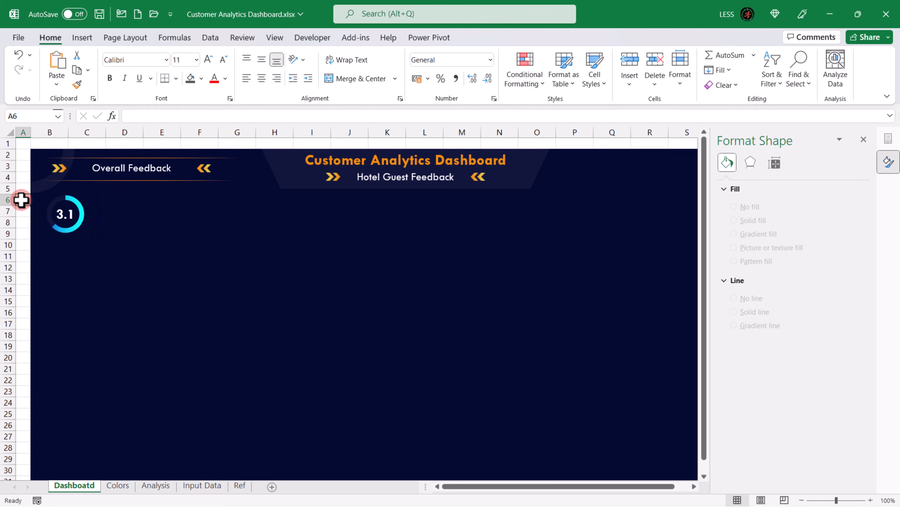
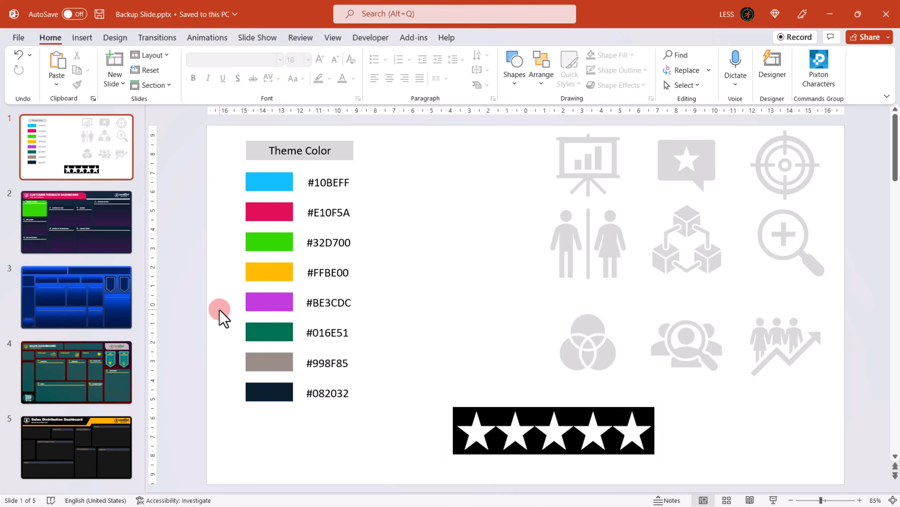
Step: Copy the five-star cutout shape from the PowerPoint backup slide into the Excel dashboard and place it beside the ring chart
{"action": "left_click", "coordinate": [465, 409]}
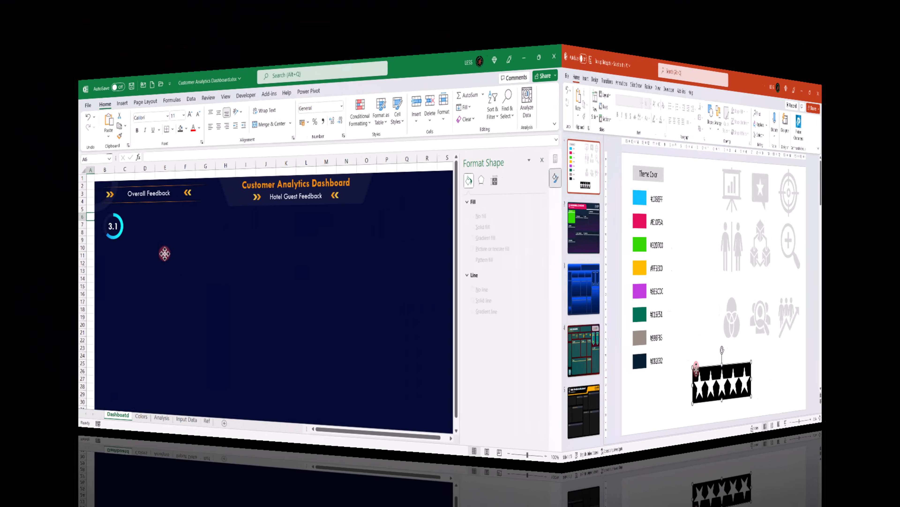
{"action": "key", "text": "ctrl+v"}
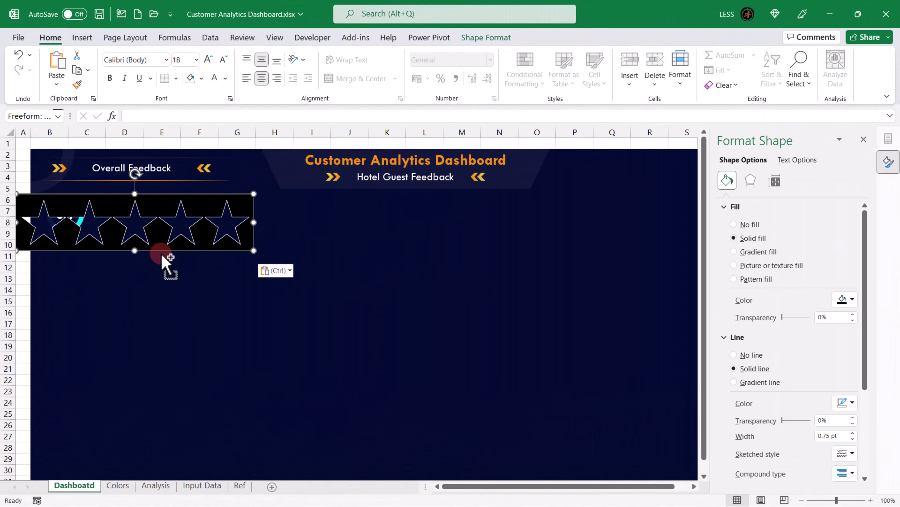
{"action": "left_click_drag", "start_coordinate": [92, 209], "coordinate": [163, 197]}
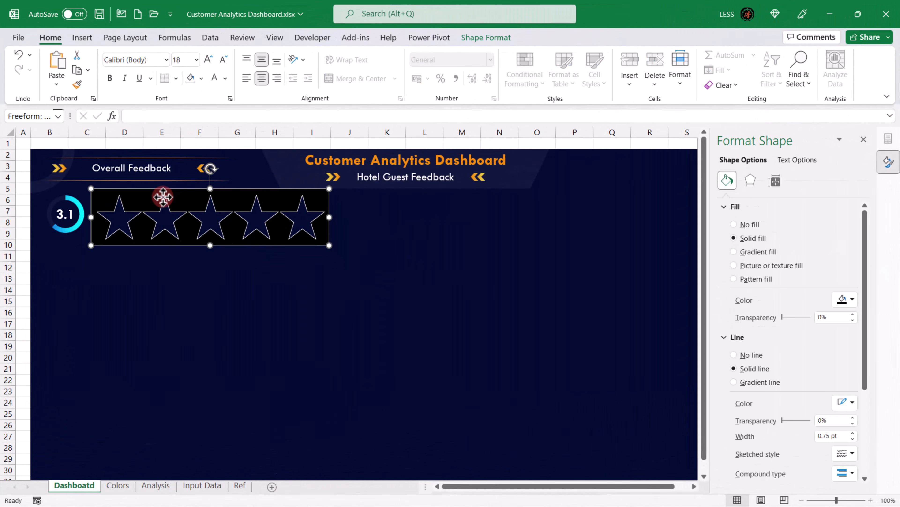
Step: Lock the five-star shape's aspect ratio and reduce its width to 8.2 cm
{"action": "left_click", "coordinate": [502, 36]}
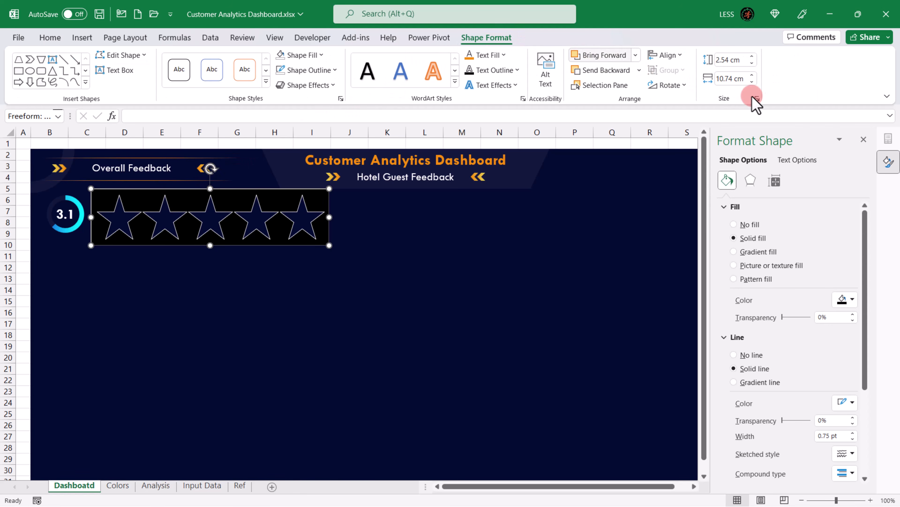
{"action": "left_click", "coordinate": [757, 98]}
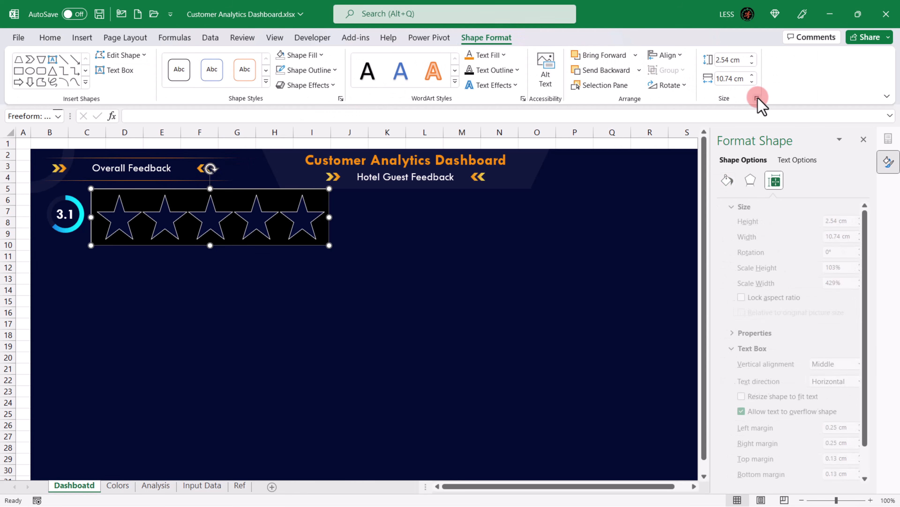
{"action": "left_click", "coordinate": [733, 297]}
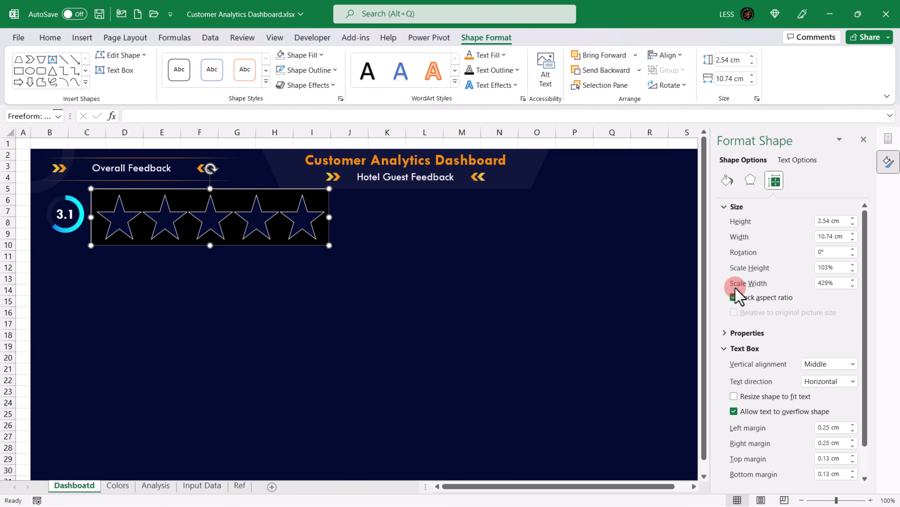
{"action": "left_click", "coordinate": [752, 81]}
{"action": "left_click", "coordinate": [752, 81]}
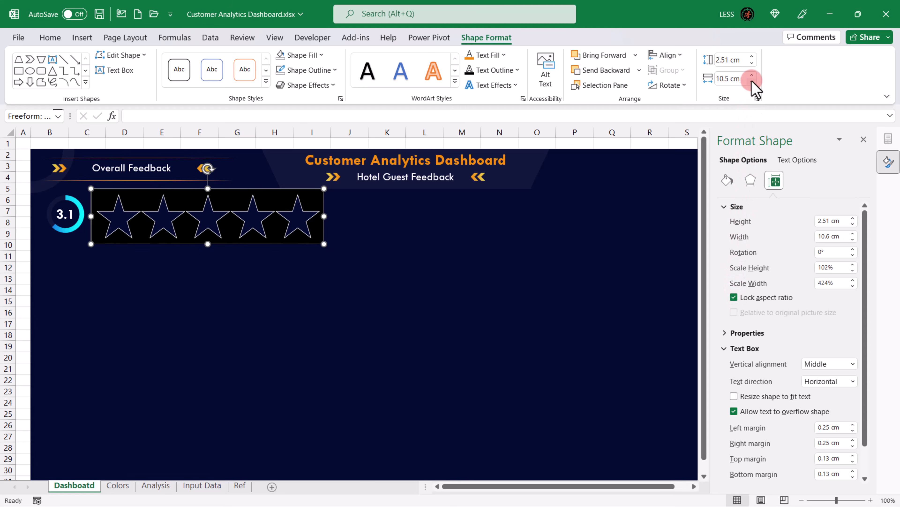
{"action": "left_click", "coordinate": [752, 81]}
{"action": "left_click", "coordinate": [752, 81]}
{"action": "left_click", "coordinate": [752, 81]}
{"action": "left_click", "coordinate": [752, 81]}
{"action": "left_click", "coordinate": [752, 81]}
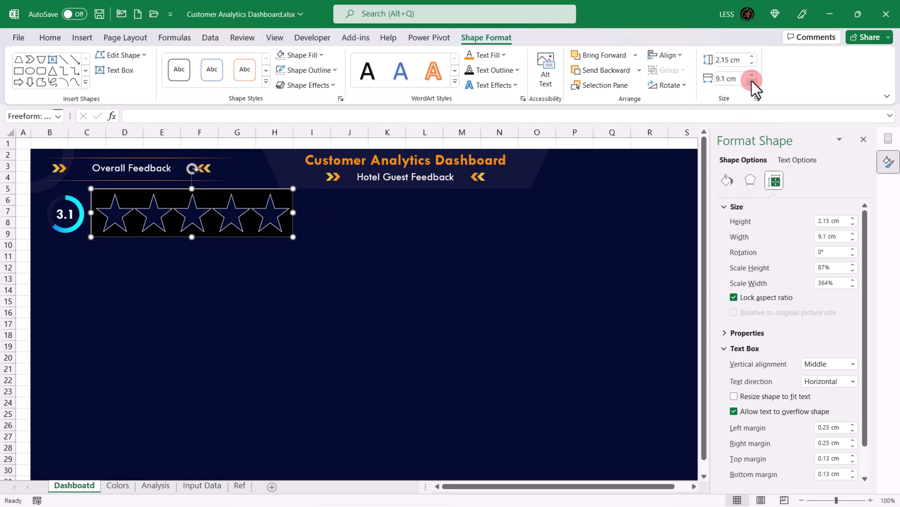
{"action": "left_click", "coordinate": [752, 81]}
{"action": "left_click", "coordinate": [752, 81]}
{"action": "left_click", "coordinate": [752, 81]}
{"action": "left_click", "coordinate": [752, 81]}
{"action": "left_click", "coordinate": [752, 81]}
{"action": "left_click", "coordinate": [752, 81]}
{"action": "left_click", "coordinate": [752, 81]}
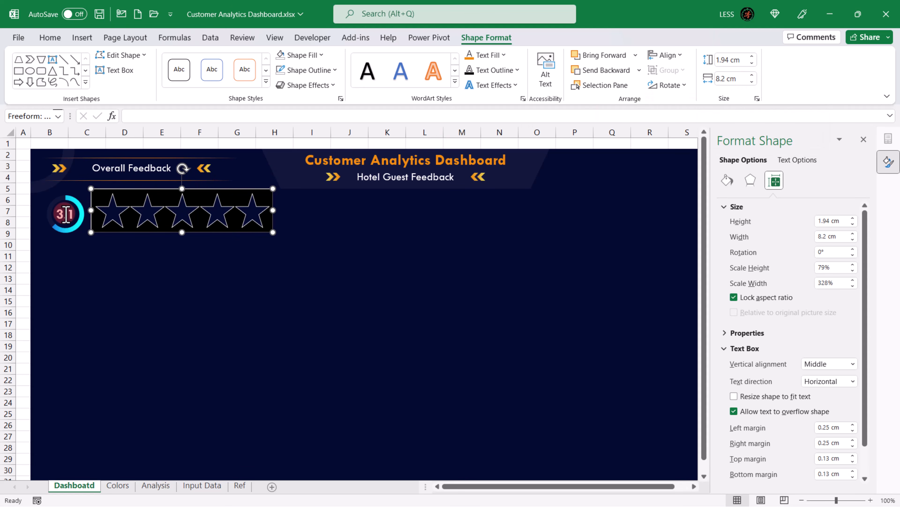
Step: Align the rating text, ring chart and five-star shape by their middles and shift them together slightly to the left
{"action": "left_click", "coordinate": [65, 213]}
{"action": "left_click", "coordinate": [73, 198], "text": "shift"}
{"action": "left_click", "coordinate": [128, 197], "text": "shift"}
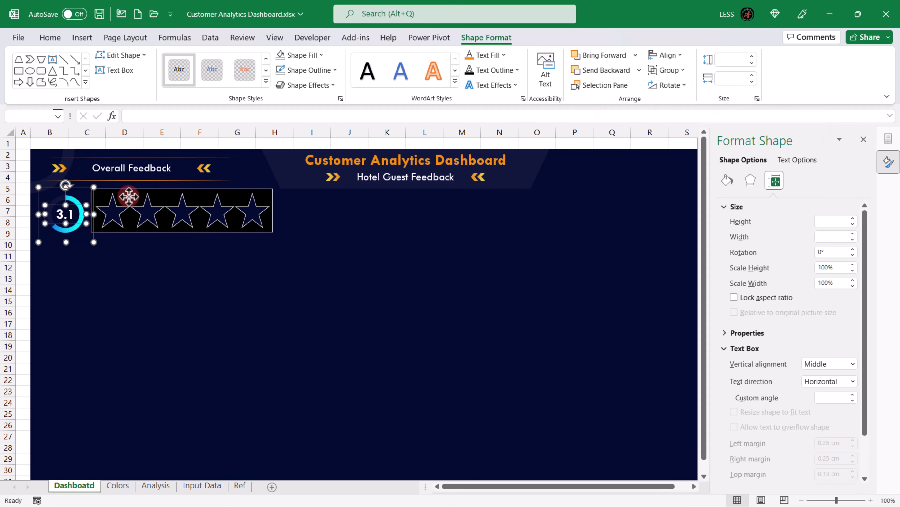
{"action": "left_click", "coordinate": [682, 55]}
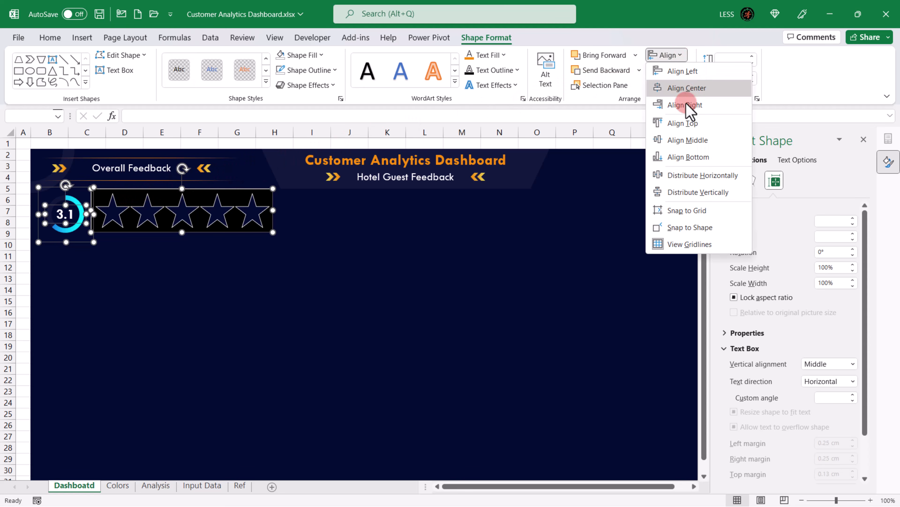
{"action": "left_click", "coordinate": [688, 142]}
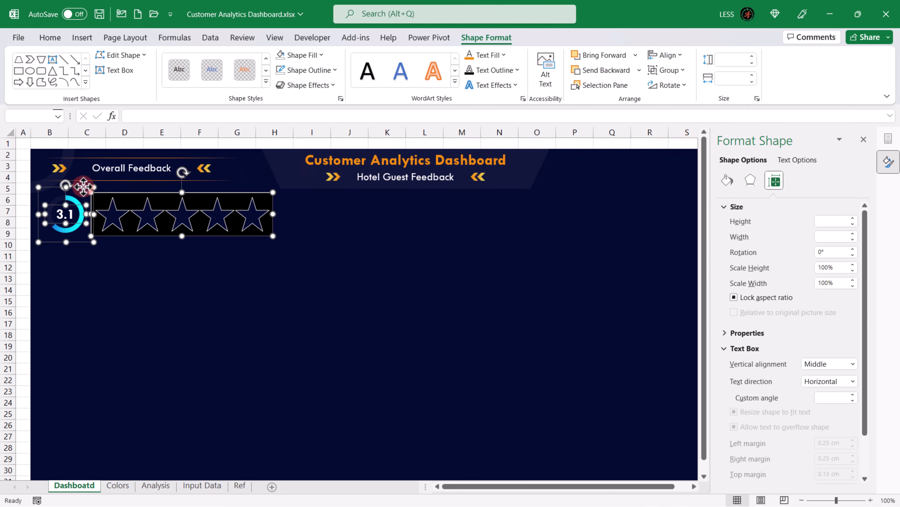
{"action": "left_click_drag", "start_coordinate": [83, 186], "coordinate": [71, 185]}
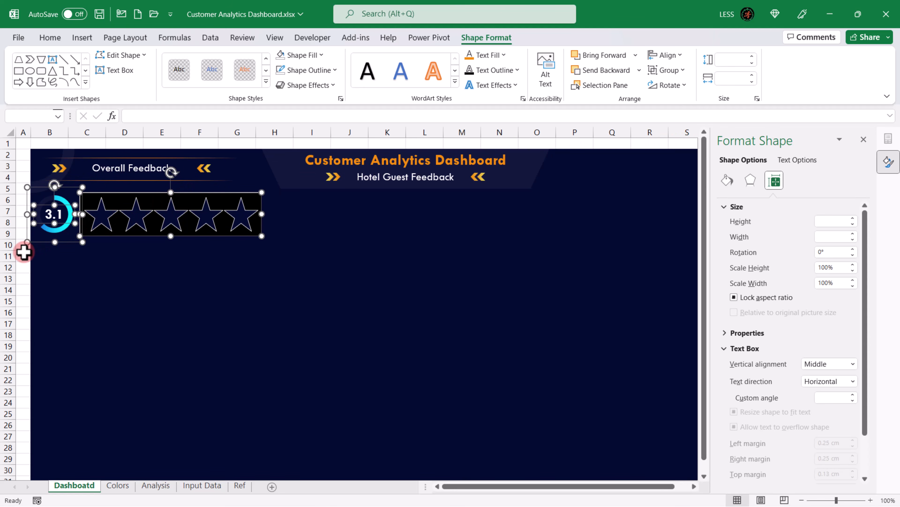
{"action": "left_click", "coordinate": [22, 255]}
Step: Remove the outline from the five-star shape
{"action": "left_click", "coordinate": [152, 194]}
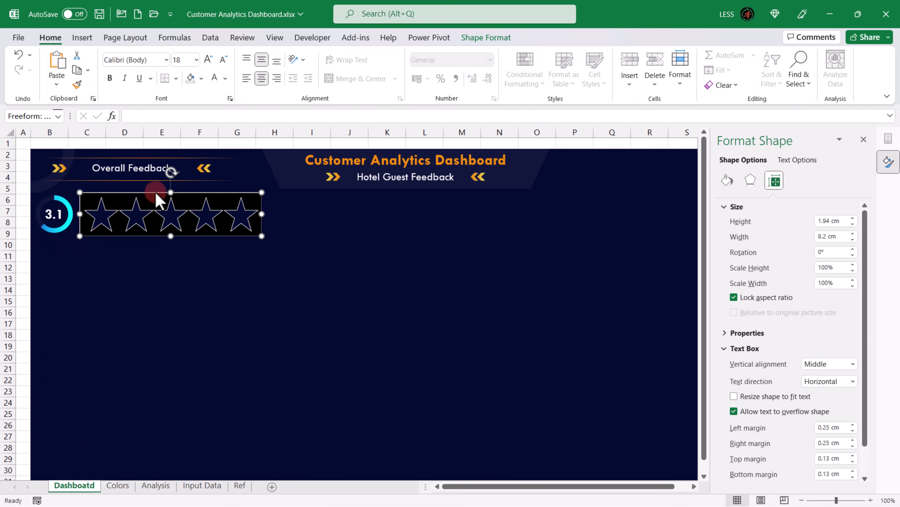
{"action": "left_click", "coordinate": [485, 37]}
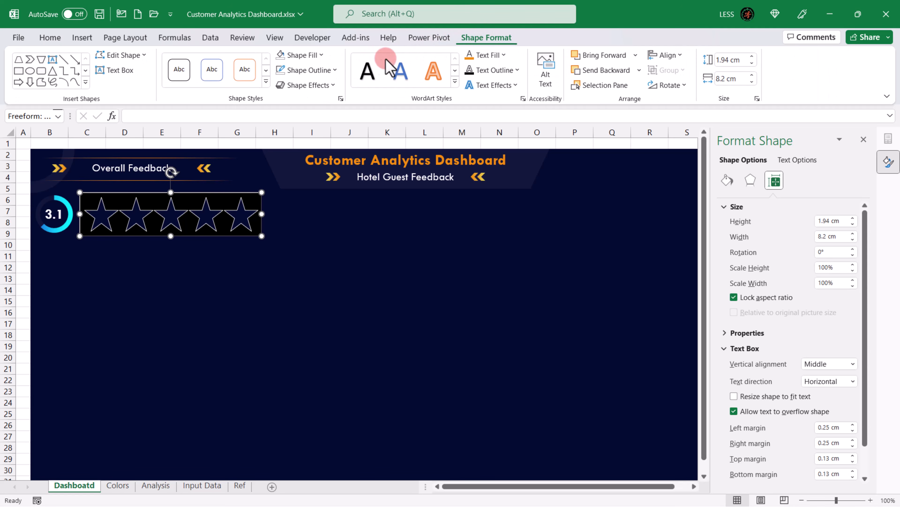
{"action": "left_click", "coordinate": [334, 70]}
{"action": "left_click", "coordinate": [326, 249]}
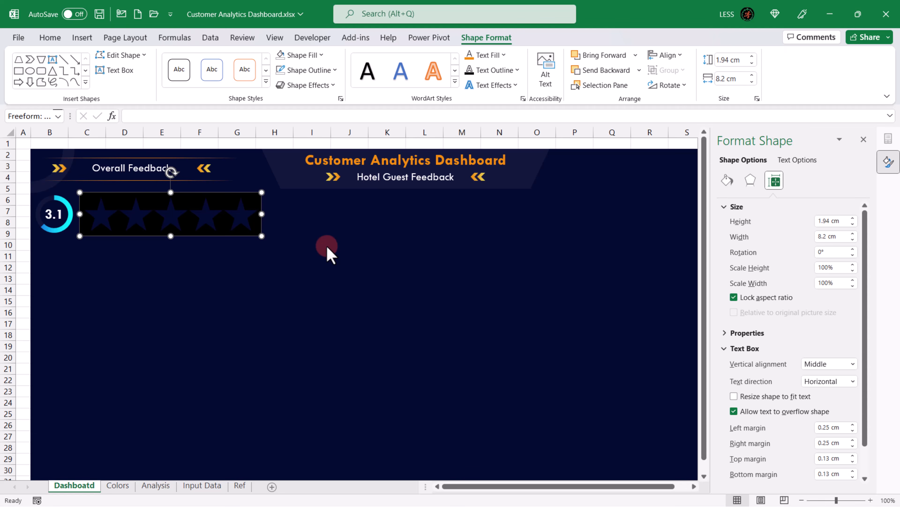
Step: Set the five-star shape's solid fill transparency to 50%
{"action": "left_click", "coordinate": [727, 179]}
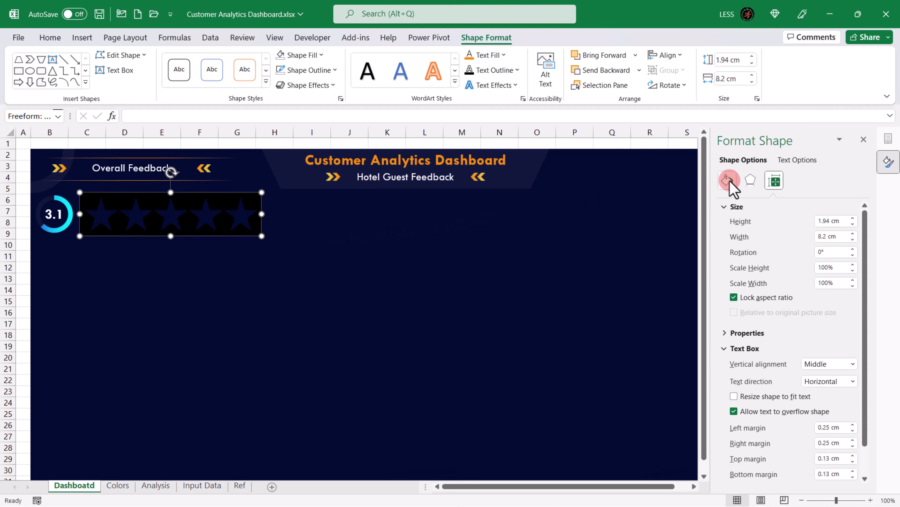
{"action": "left_click_drag", "start_coordinate": [831, 317], "coordinate": [813, 318]}
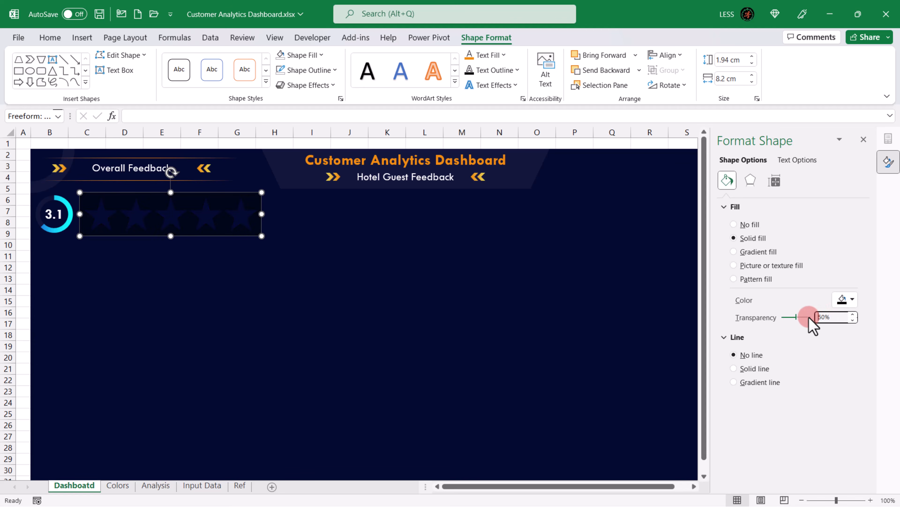
{"action": "left_click", "coordinate": [291, 450]}
Step: Insert a 2-D stacked bar chart from the star rating values in B6:B7 on the Analysis sheet
{"action": "left_click", "coordinate": [155, 485]}
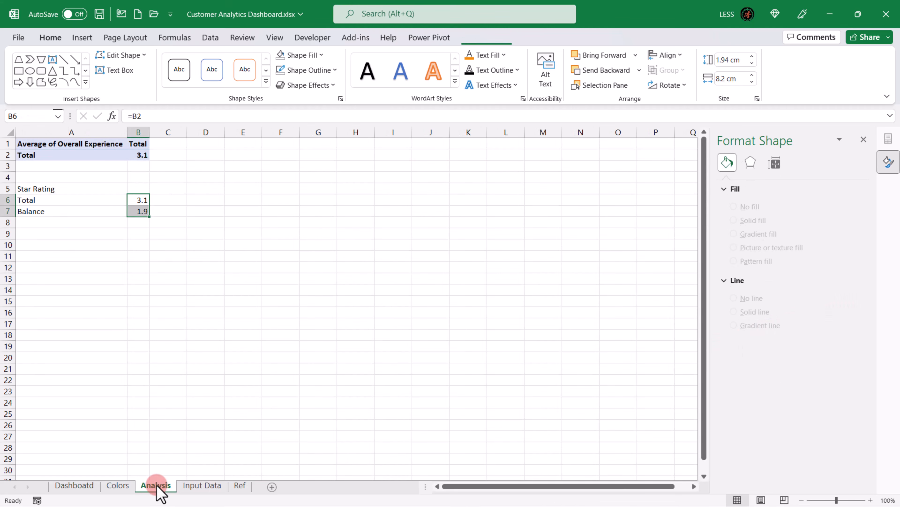
{"action": "left_click", "coordinate": [83, 37]}
{"action": "left_click", "coordinate": [326, 54]}
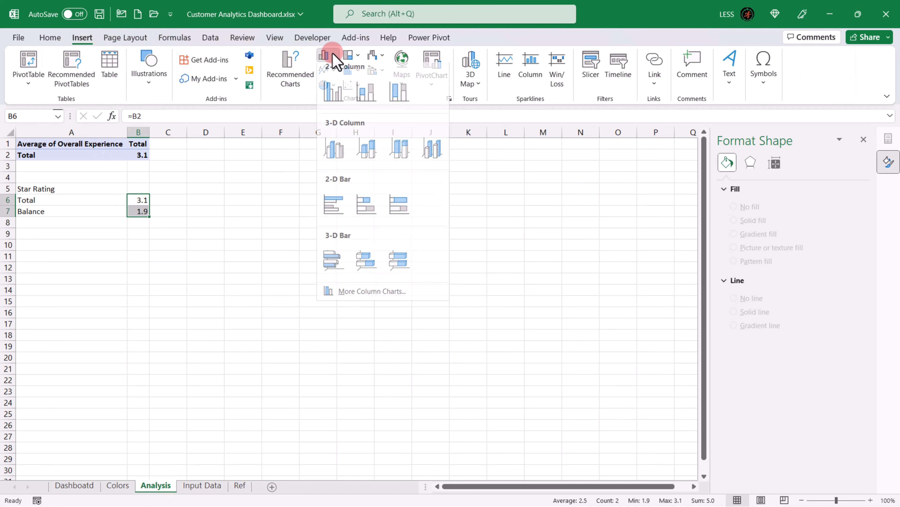
{"action": "left_click", "coordinate": [367, 209]}
{"action": "left_click", "coordinate": [359, 232]}
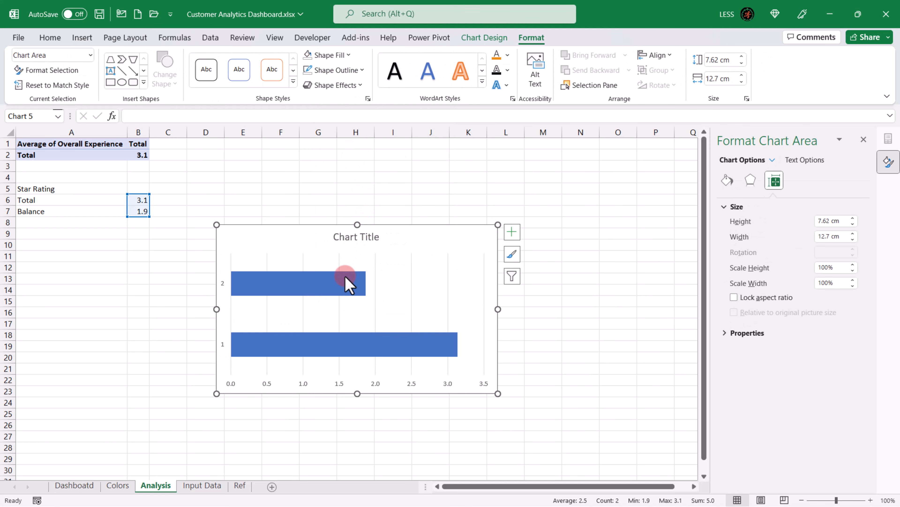
Step: Switch the bar chart's rows and columns so Total and Balance stack in one bar, and delete the chart title
{"action": "right_click", "coordinate": [350, 284]}
{"action": "left_click", "coordinate": [383, 340]}
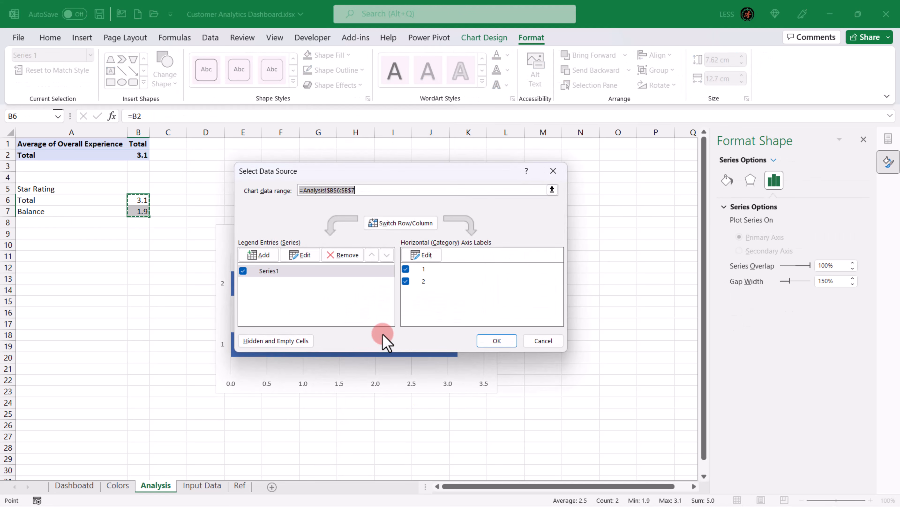
{"action": "left_click", "coordinate": [394, 222]}
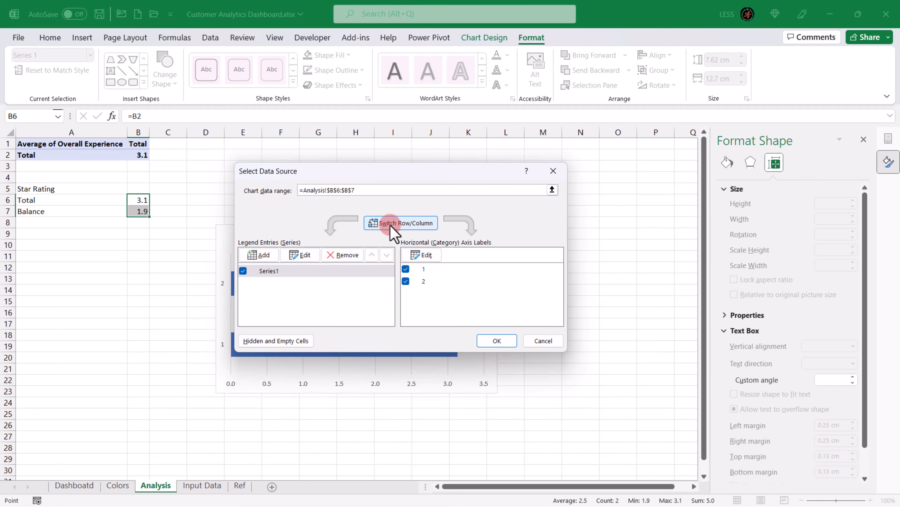
{"action": "left_click", "coordinate": [489, 340]}
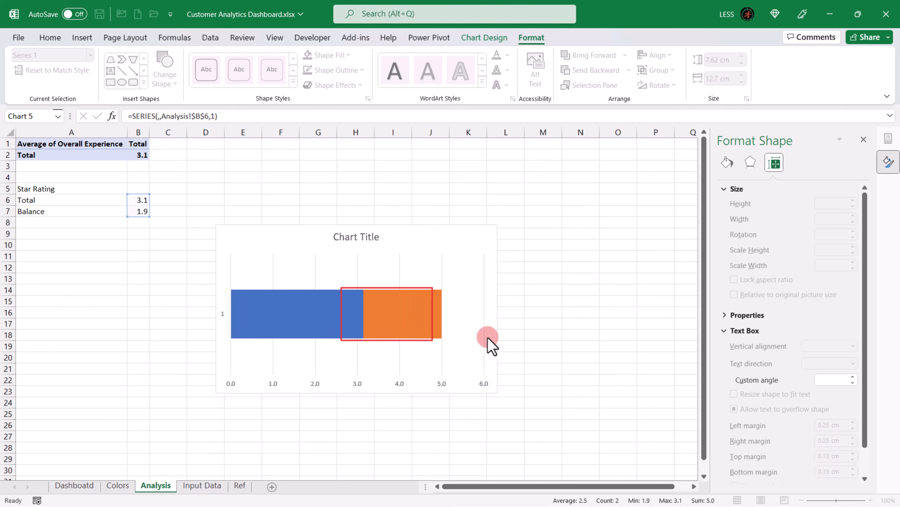
{"action": "left_click", "coordinate": [489, 340]}
{"action": "left_click", "coordinate": [361, 237]}
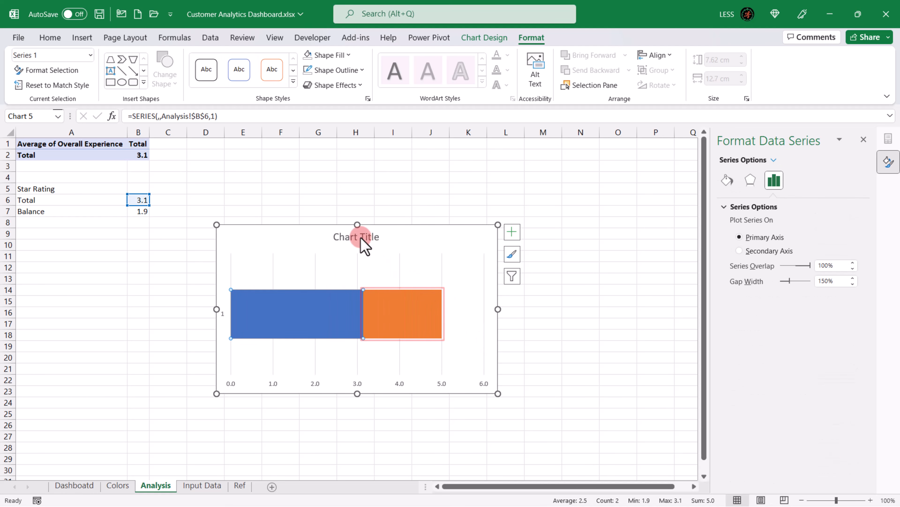
{"action": "key", "text": "Delete"}
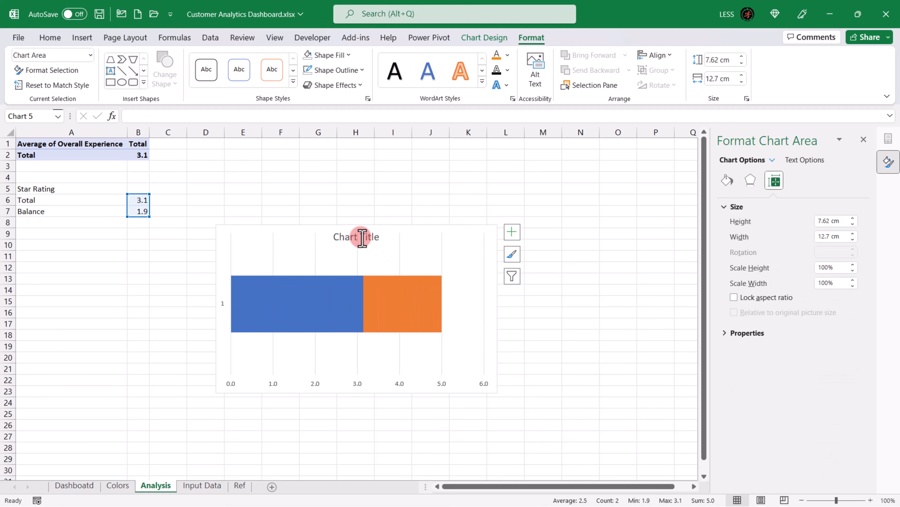
Step: Fix the bar chart's horizontal axis bounds at a minimum of 0 and a maximum of 5
{"action": "left_click", "coordinate": [359, 384]}
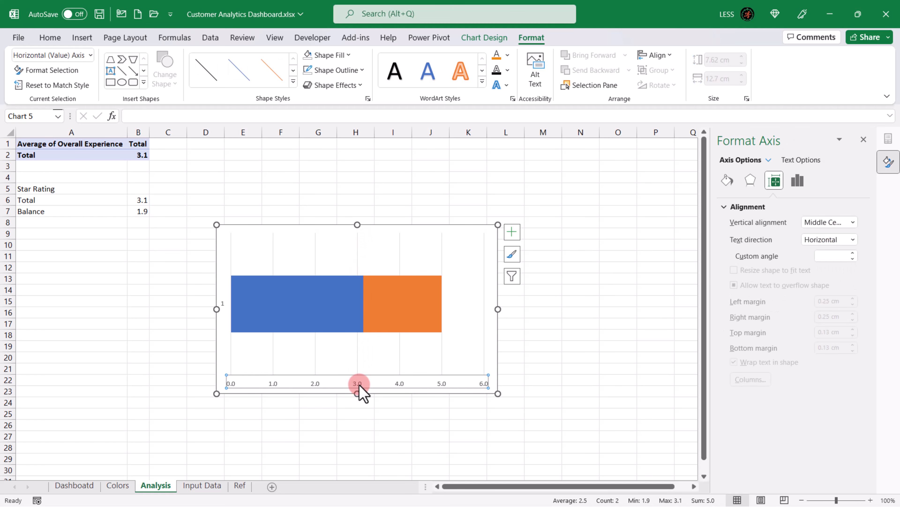
{"action": "left_click", "coordinate": [797, 179]}
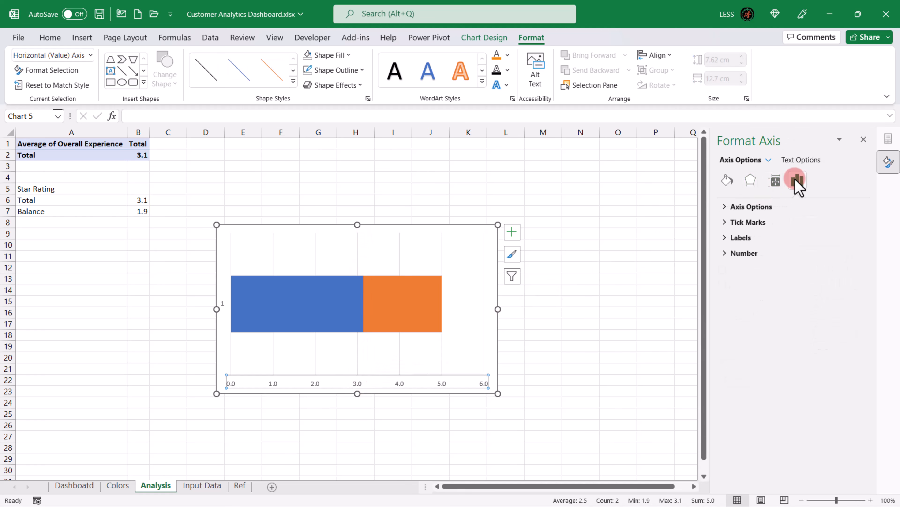
{"action": "left_click", "coordinate": [755, 205]}
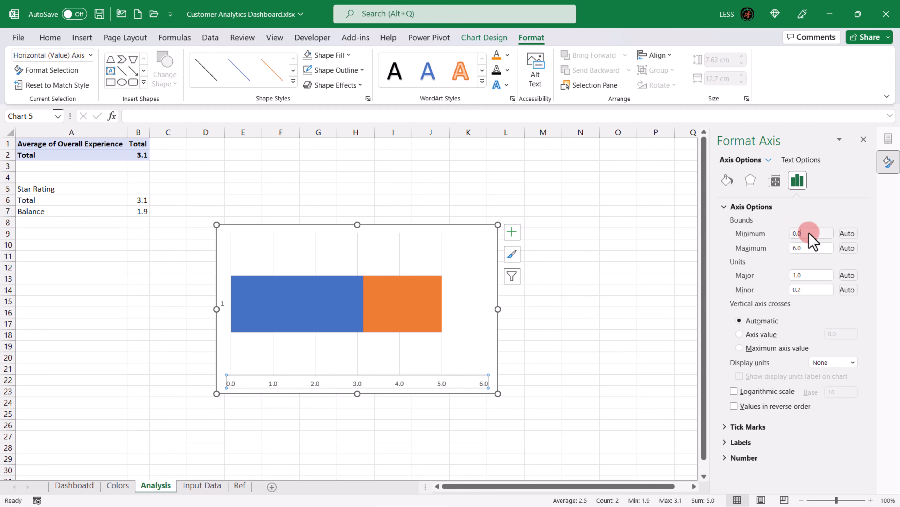
{"action": "left_click_drag", "start_coordinate": [808, 233], "coordinate": [764, 252]}
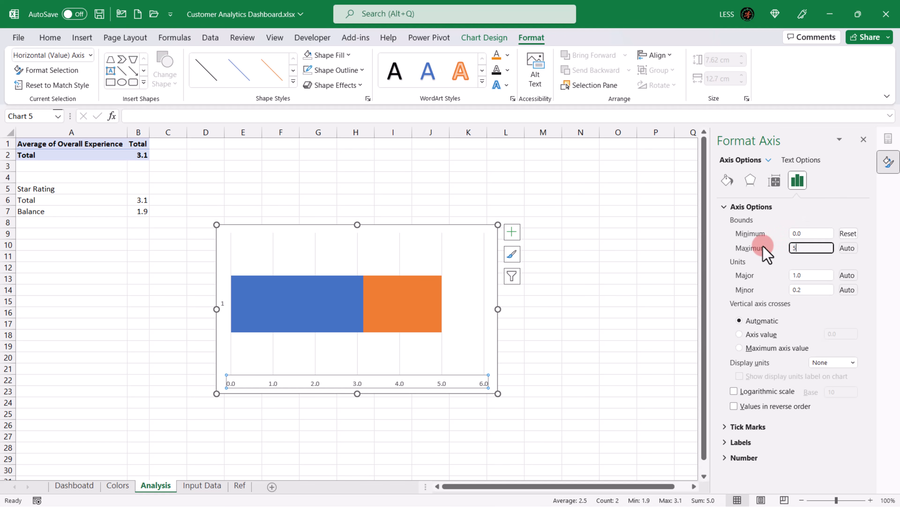
{"action": "type", "text": "5"}
{"action": "key", "text": "Return"}
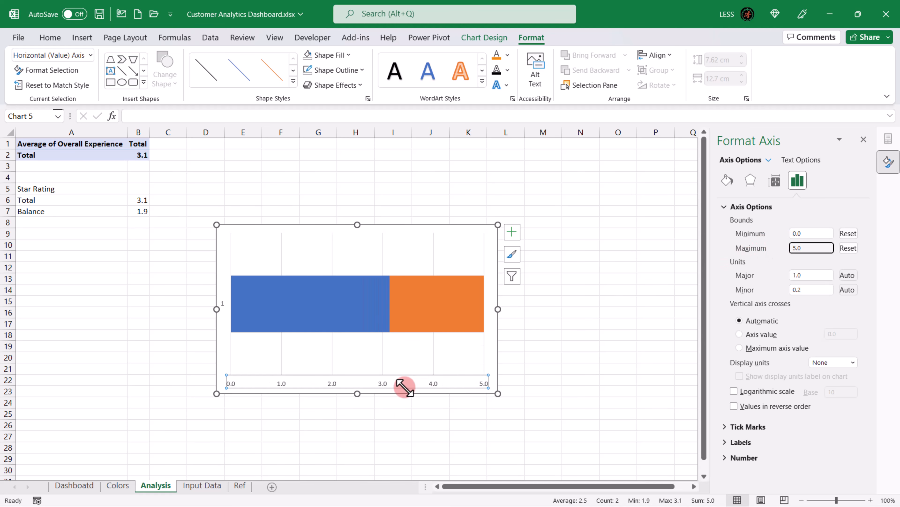
Step: Delete the horizontal axis and the vertical gridlines from the bar chart
{"action": "left_click", "coordinate": [405, 387]}
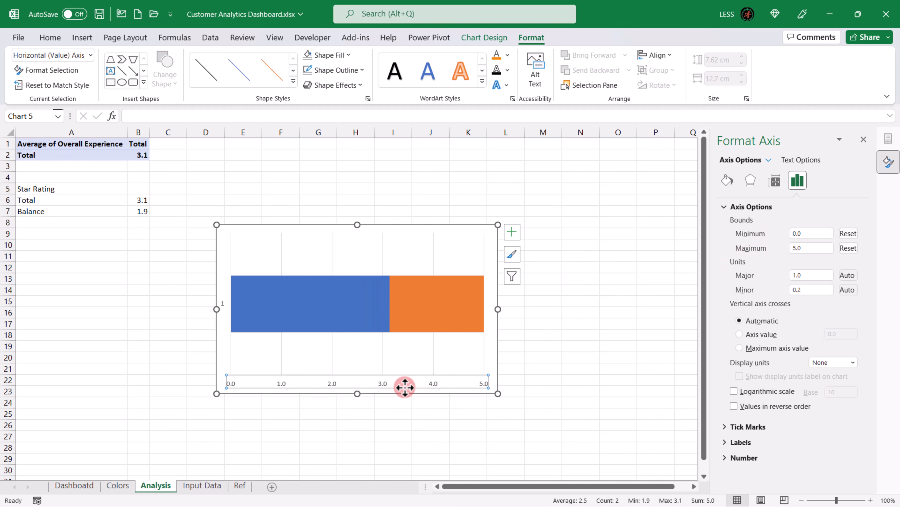
{"action": "key", "text": "Delete"}
{"action": "left_click", "coordinate": [386, 357]}
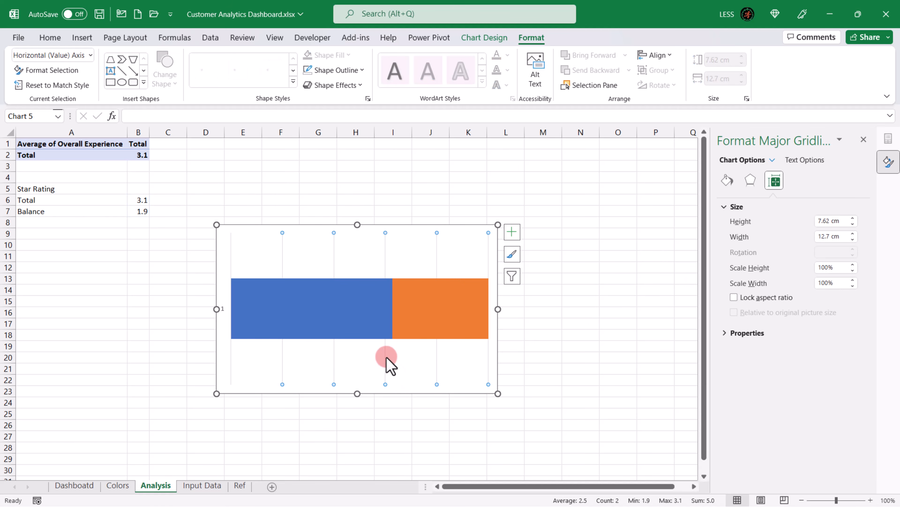
{"action": "key", "text": "Delete"}
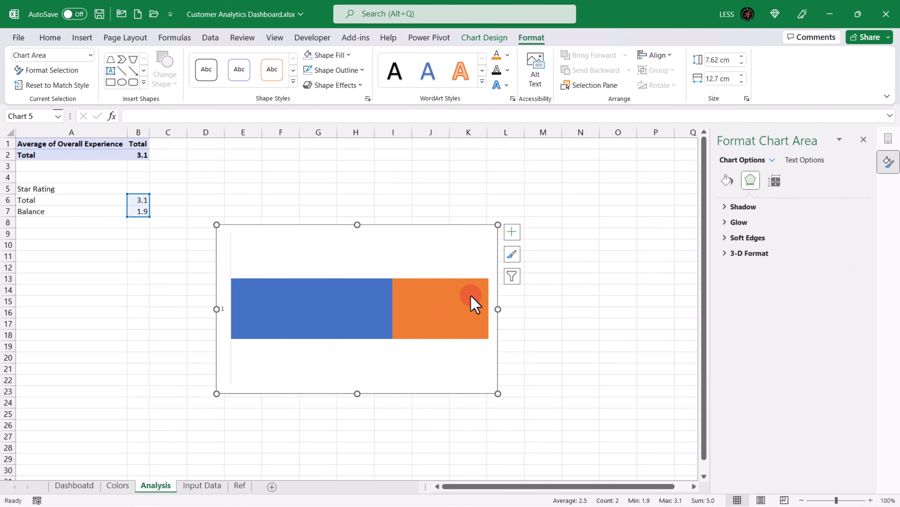
Step: Set the gap width of the bar chart's data series to 0%
{"action": "left_click", "coordinate": [473, 301]}
{"action": "left_click", "coordinate": [775, 181]}
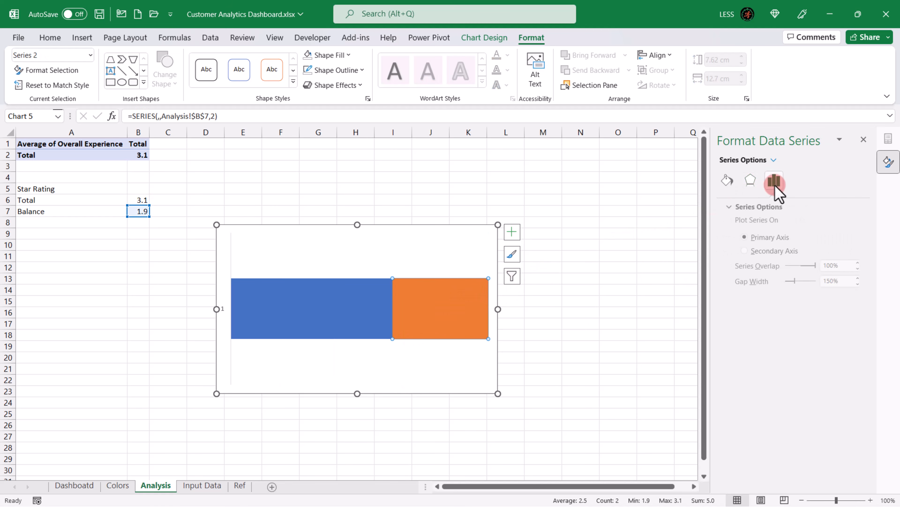
{"action": "left_click_drag", "start_coordinate": [839, 279], "coordinate": [803, 279]}
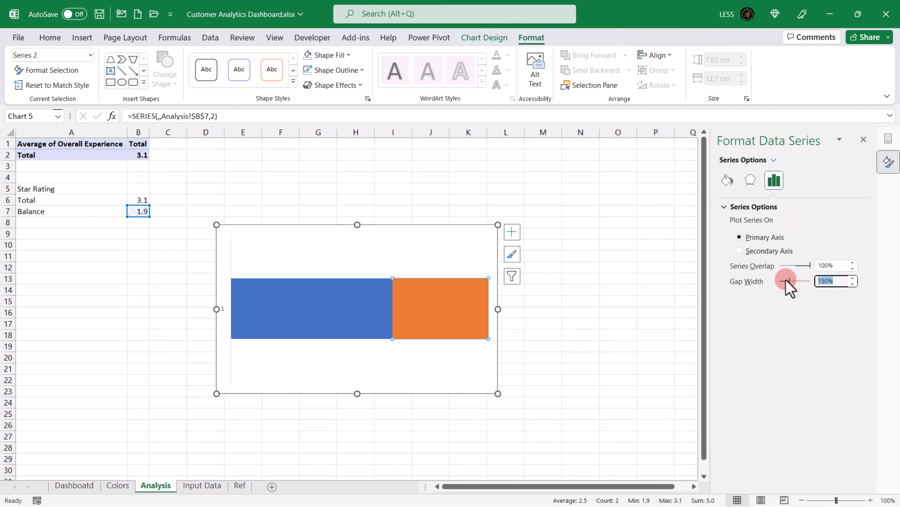
{"action": "type", "text": "0"}
{"action": "key", "text": "Return"}
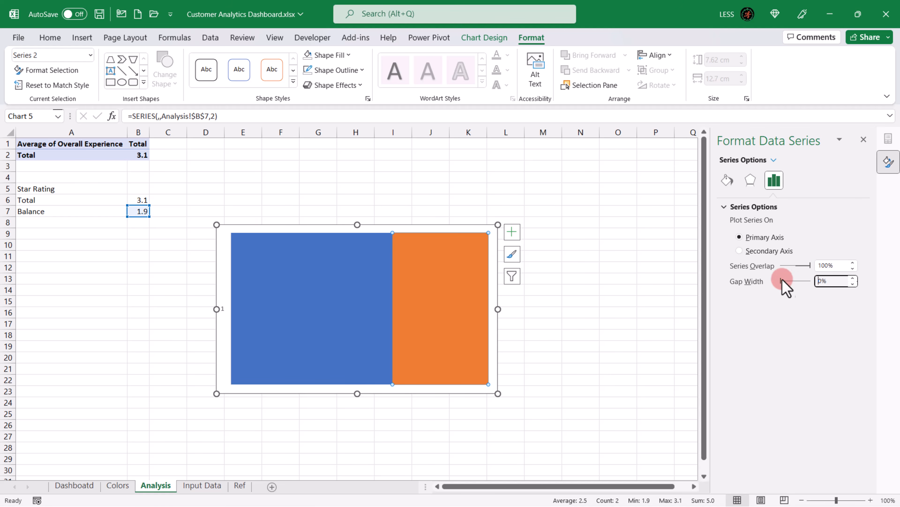
Step: Move the bar chart from the Analysis sheet to the dashboard sheet by cutting and pasting it
{"action": "left_click", "coordinate": [240, 223]}
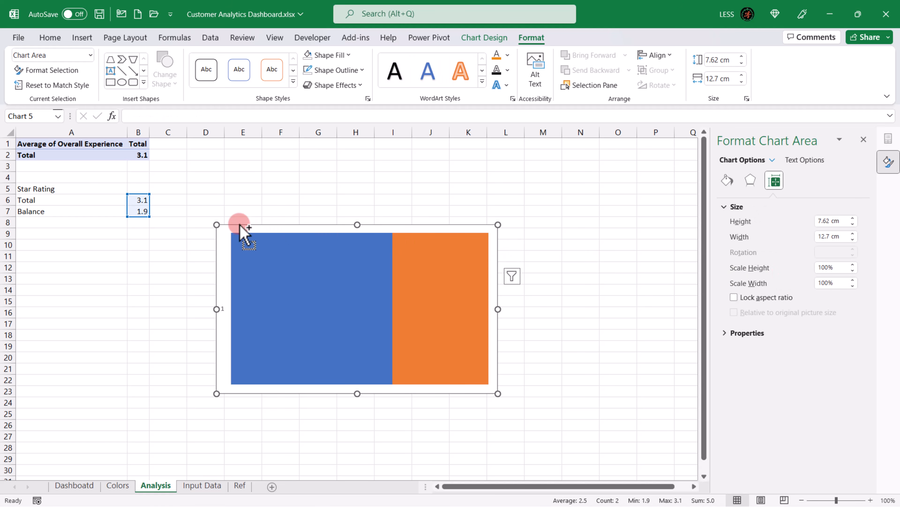
{"action": "key", "text": "ctrl+x"}
{"action": "left_click", "coordinate": [74, 485]}
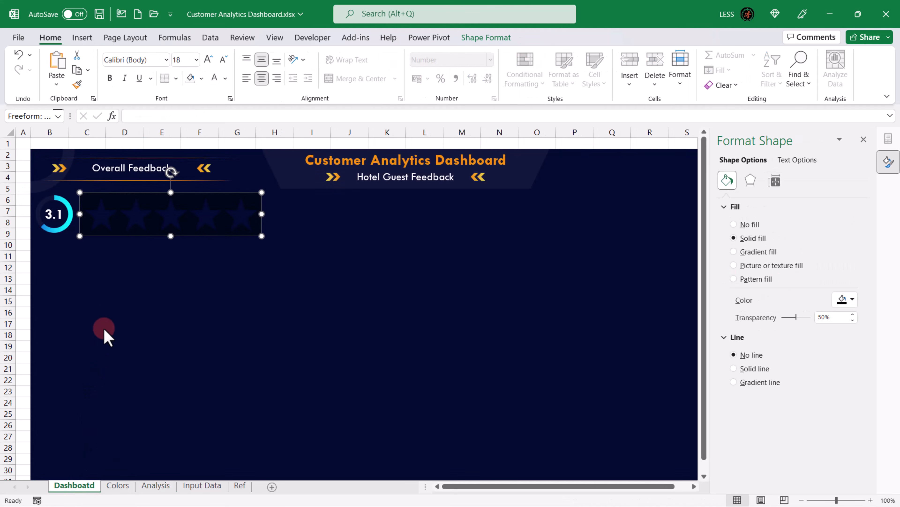
{"action": "key", "text": "ctrl+v"}
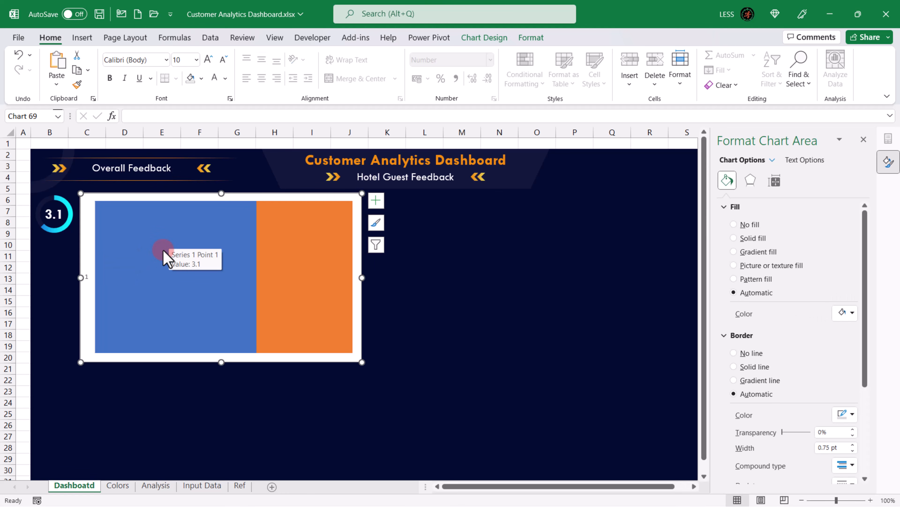
Step: Shift the pasted bar chart aside to uncover the five-star shape and bring that shape to the front
{"action": "left_click_drag", "start_coordinate": [142, 201], "coordinate": [185, 203]}
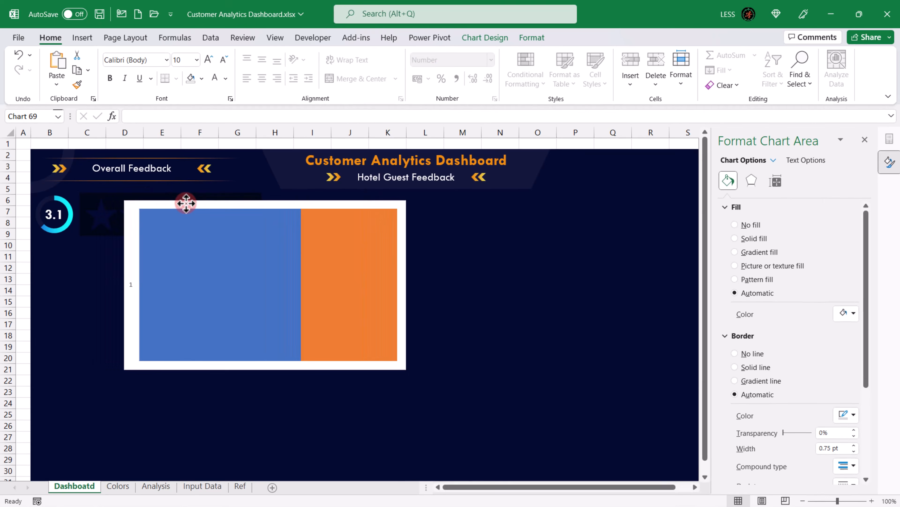
{"action": "left_click", "coordinate": [101, 196]}
{"action": "right_click", "coordinate": [101, 197]}
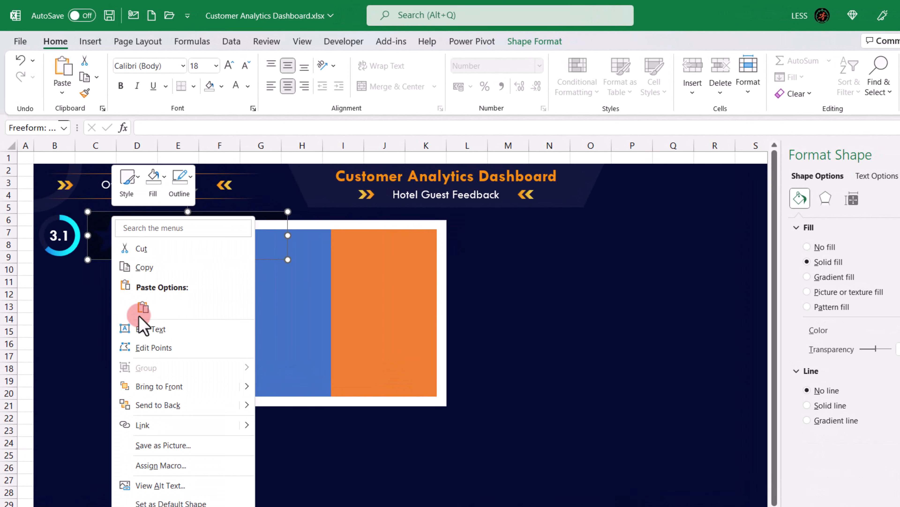
{"action": "left_click", "coordinate": [159, 387]}
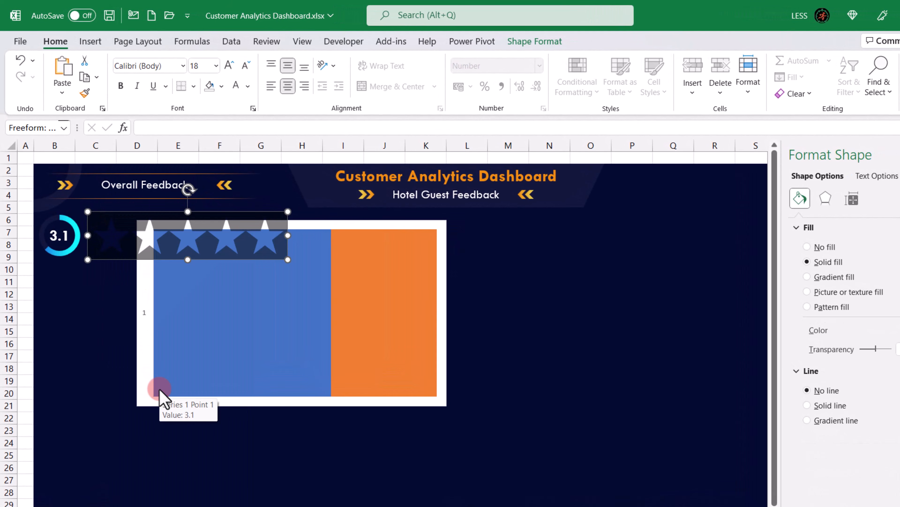
Step: Move and shrink the bar chart so its bars fit behind the five-star shape, and delete its vertical axis
{"action": "left_click", "coordinate": [355, 221]}
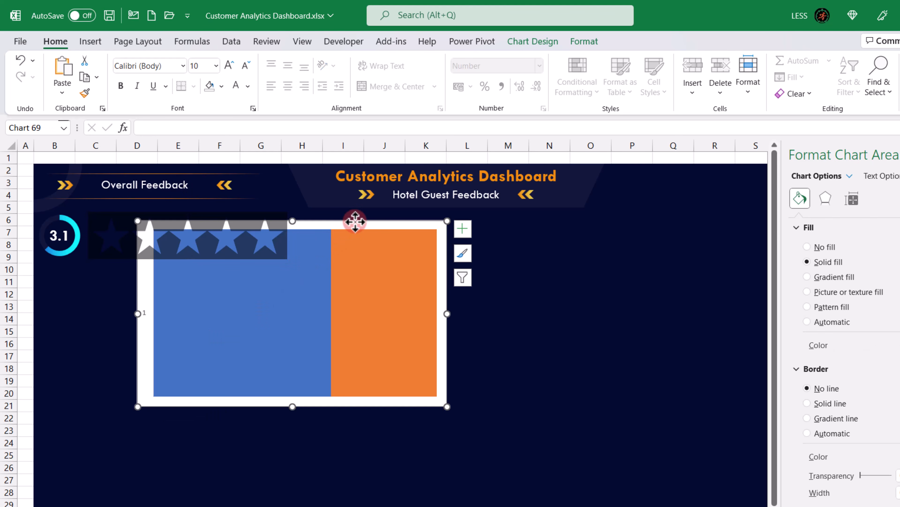
{"action": "left_click_drag", "start_coordinate": [355, 222], "coordinate": [295, 207]}
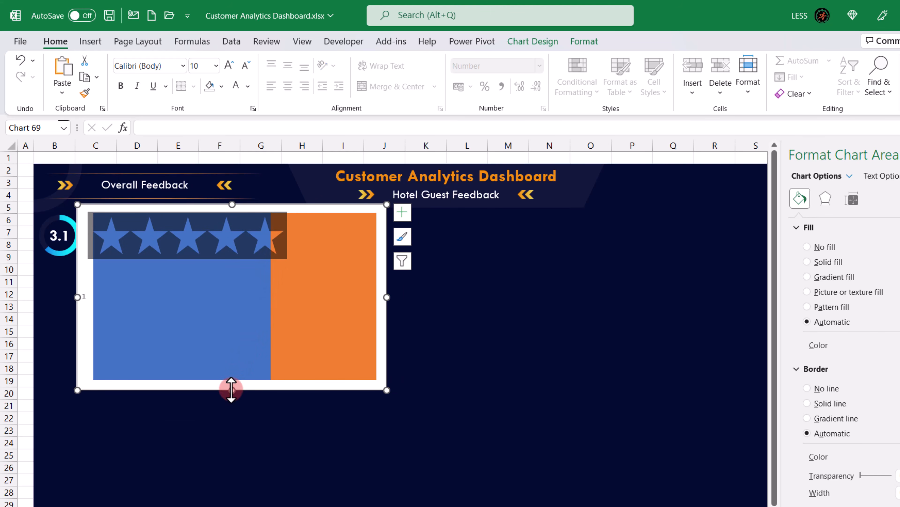
{"action": "left_click_drag", "start_coordinate": [232, 389], "coordinate": [231, 269]}
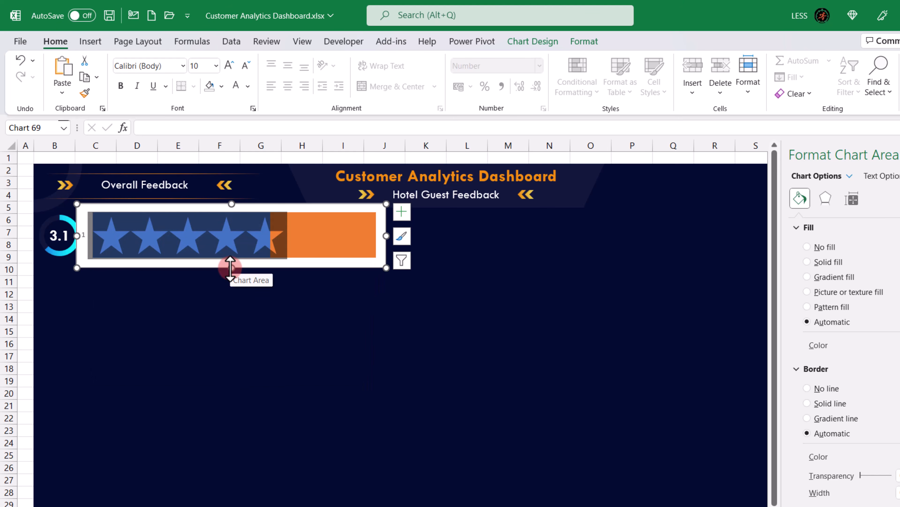
{"action": "left_click_drag", "start_coordinate": [231, 204], "coordinate": [231, 209]}
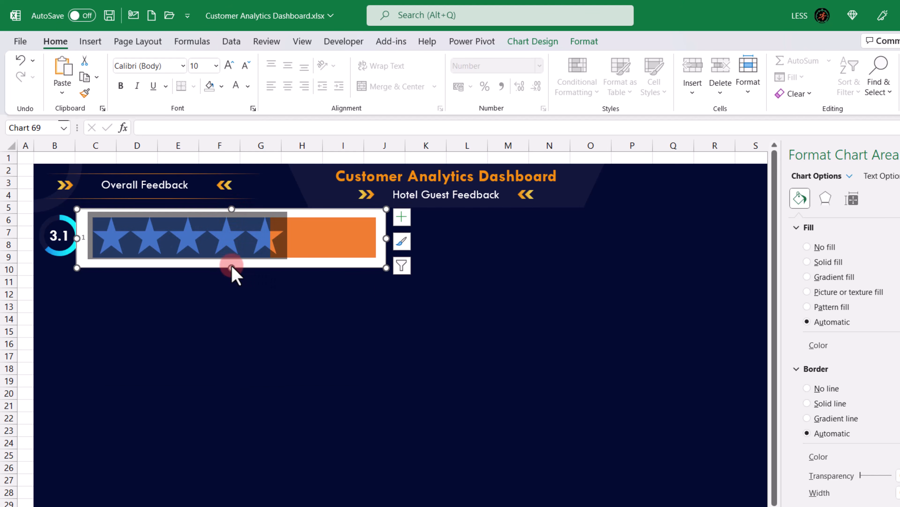
{"action": "left_click_drag", "start_coordinate": [232, 268], "coordinate": [231, 266]}
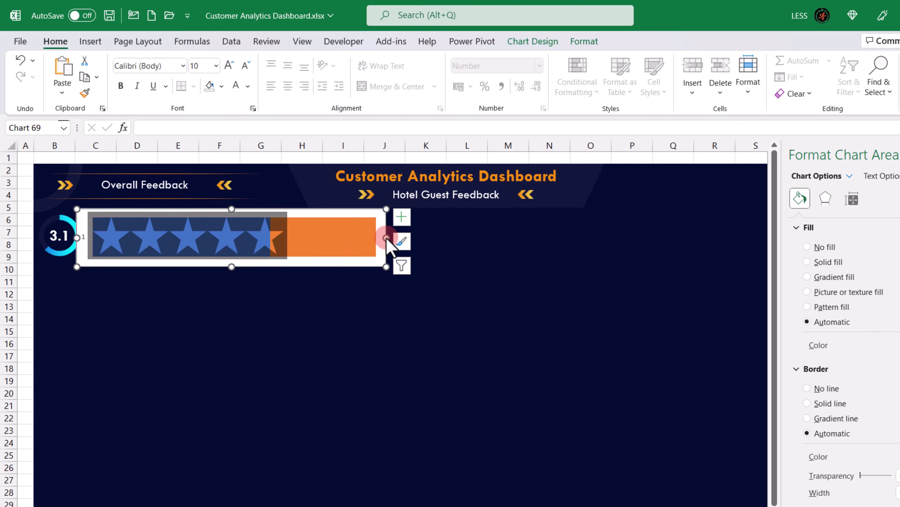
{"action": "left_click_drag", "start_coordinate": [386, 238], "coordinate": [292, 239]}
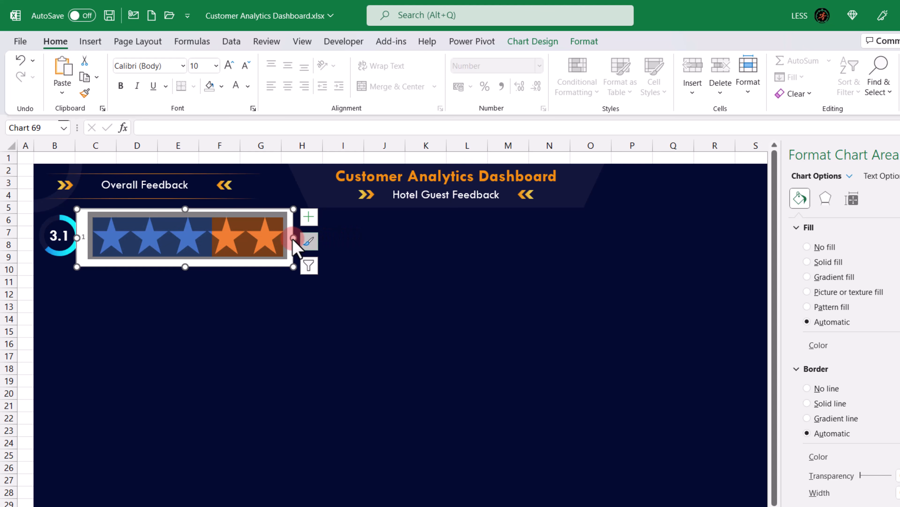
{"action": "left_click", "coordinate": [81, 236]}
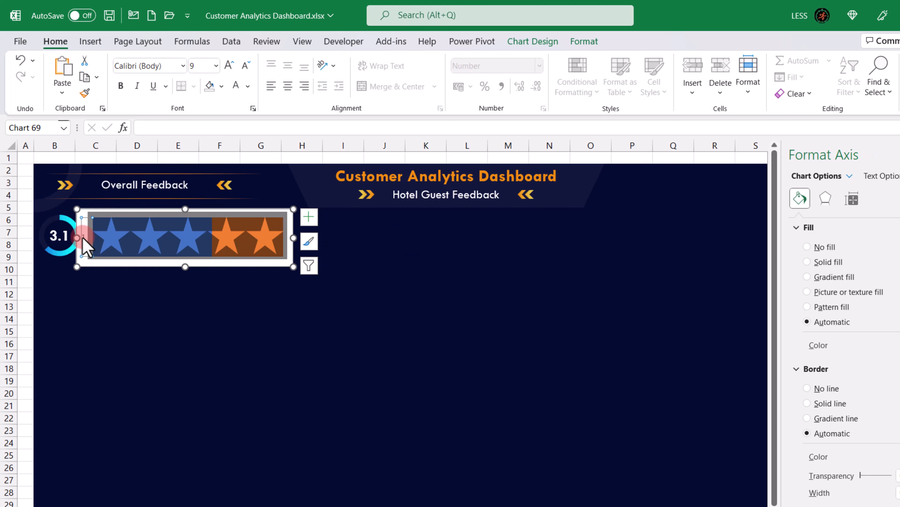
{"action": "key", "text": "Delete"}
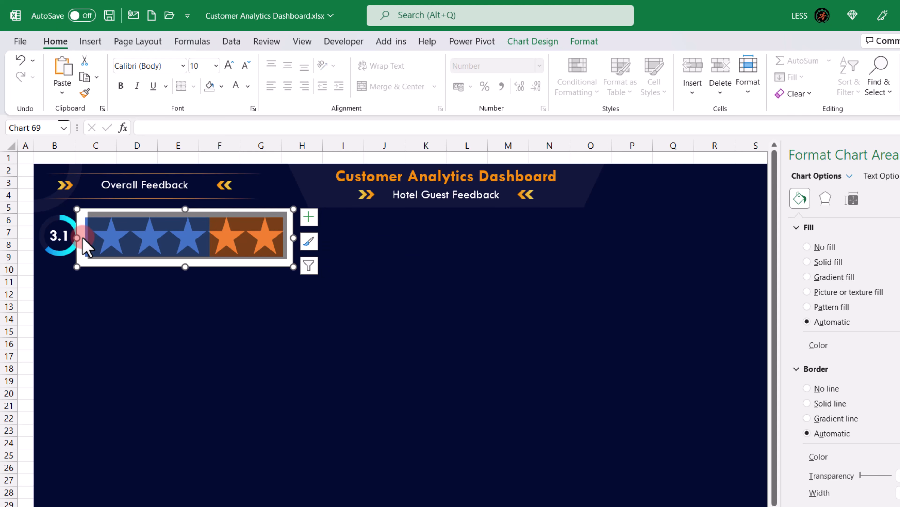
Step: Narrow the bar chart from its edge beside the ring chart and nudge it up slightly to align its bars with the stars
{"action": "left_click_drag", "start_coordinate": [79, 237], "coordinate": [83, 240]}
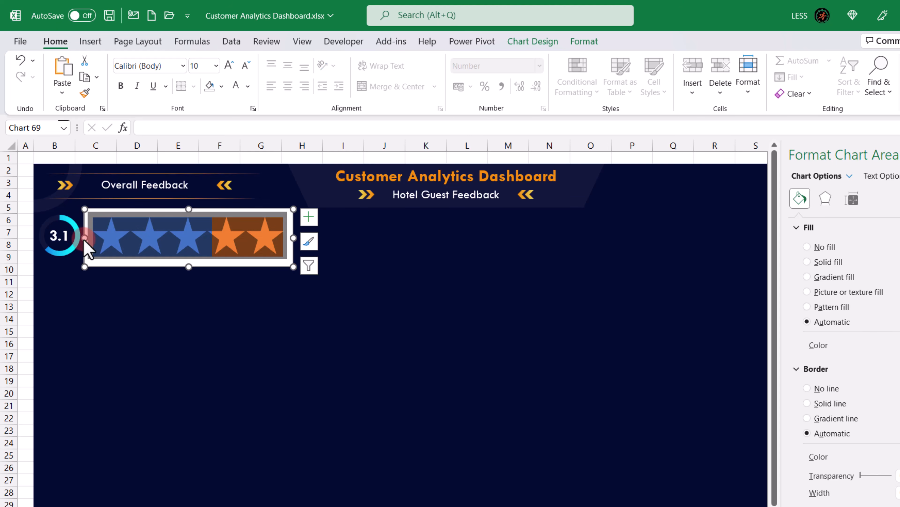
{"action": "key", "text": "Up"}
{"action": "key", "text": "Up"}
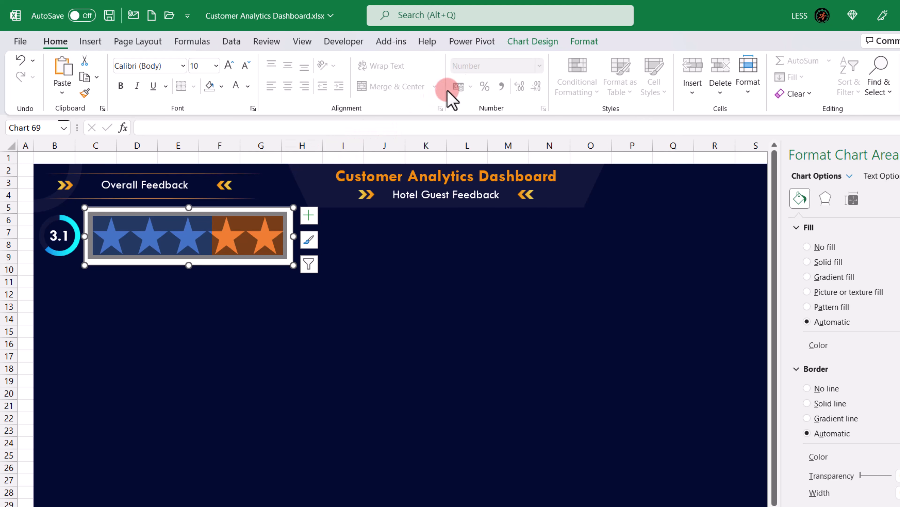
Step: Remove the fill from the bar chart's chart area
{"action": "left_click", "coordinate": [540, 43]}
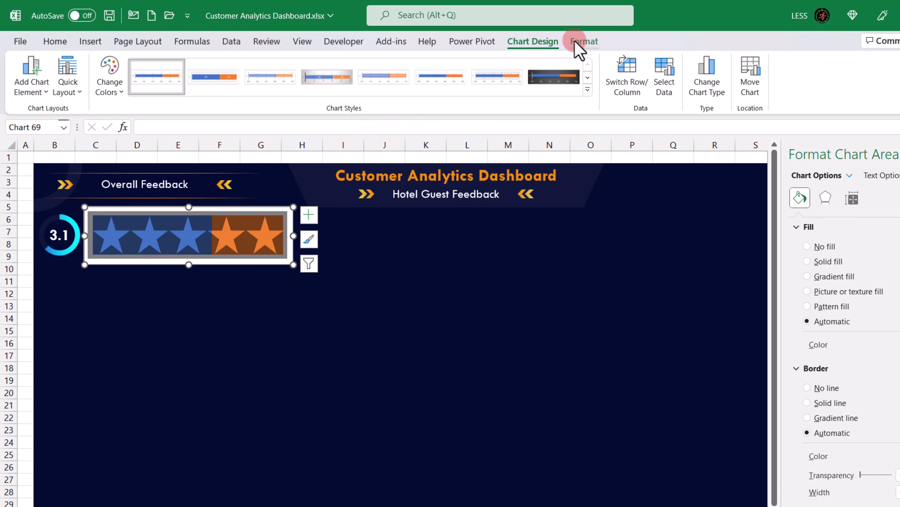
{"action": "left_click", "coordinate": [583, 43]}
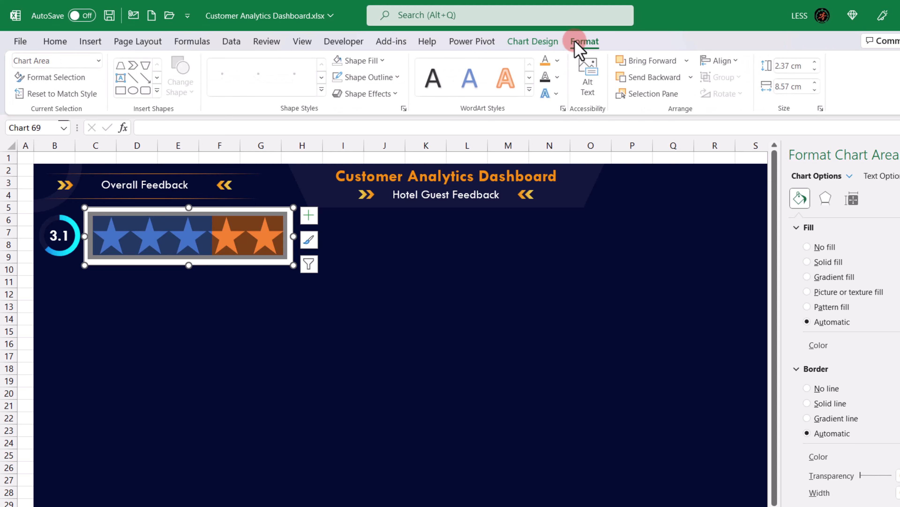
{"action": "left_click", "coordinate": [383, 60]}
{"action": "left_click", "coordinate": [368, 256]}
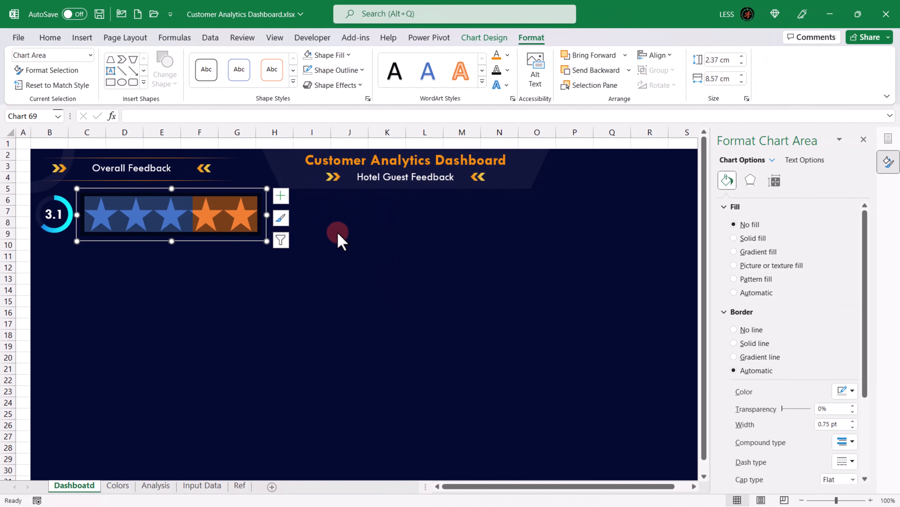
Step: Apply a gradient fill from orange to yellow to the first bar series behind the filled stars
{"action": "left_click", "coordinate": [171, 215]}
{"action": "left_click", "coordinate": [735, 251]}
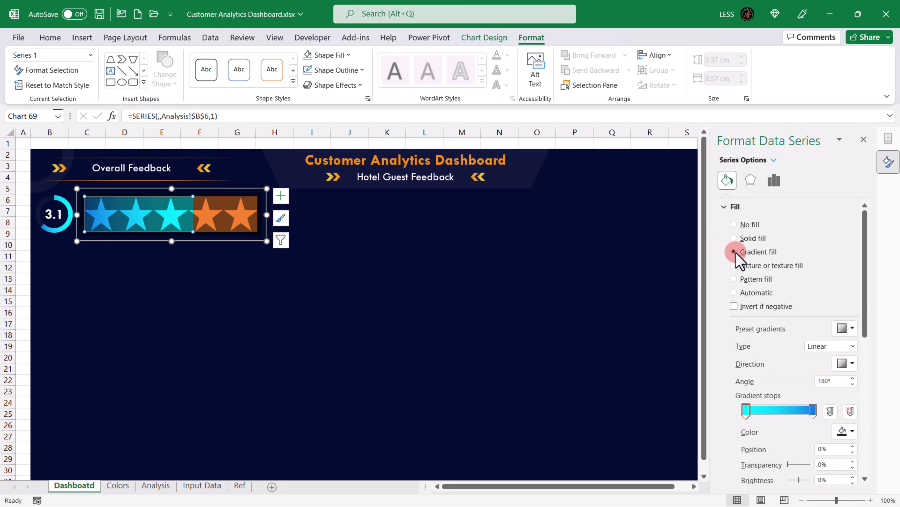
{"action": "left_click", "coordinate": [852, 431]}
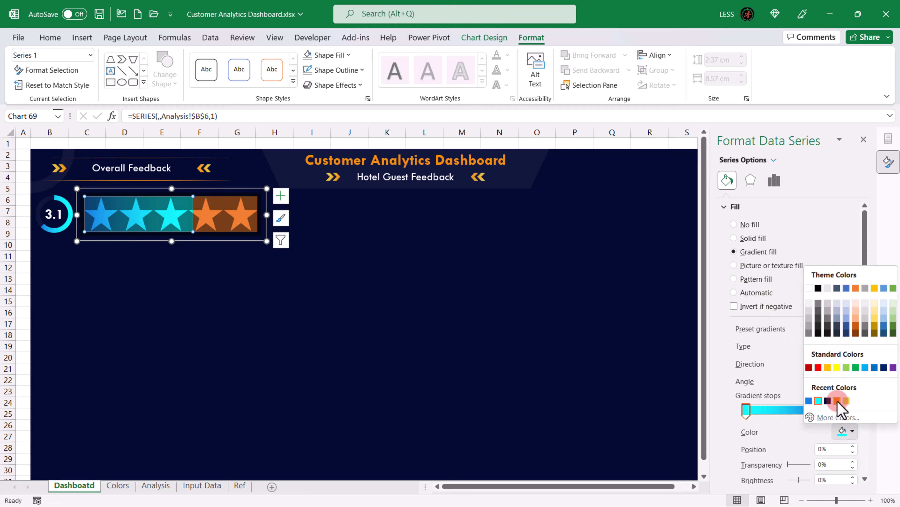
{"action": "left_click", "coordinate": [838, 402]}
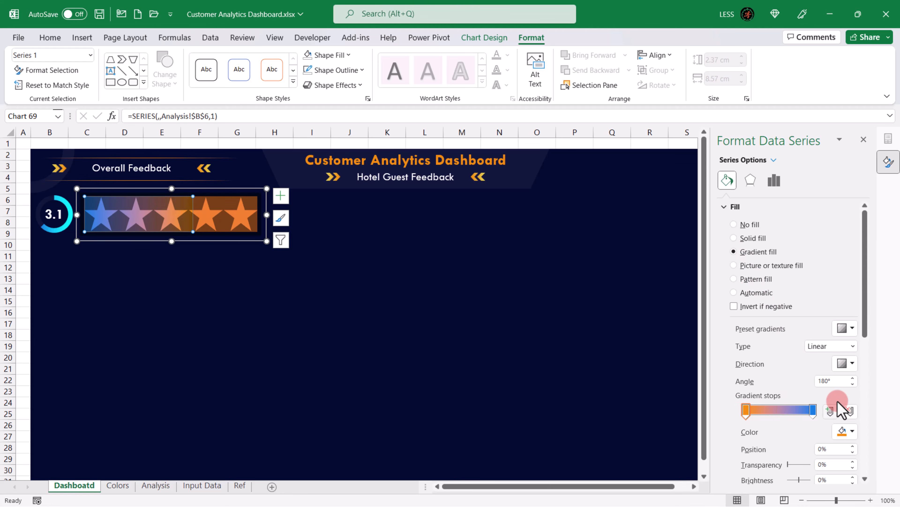
{"action": "left_click", "coordinate": [812, 410]}
{"action": "left_click", "coordinate": [852, 431]}
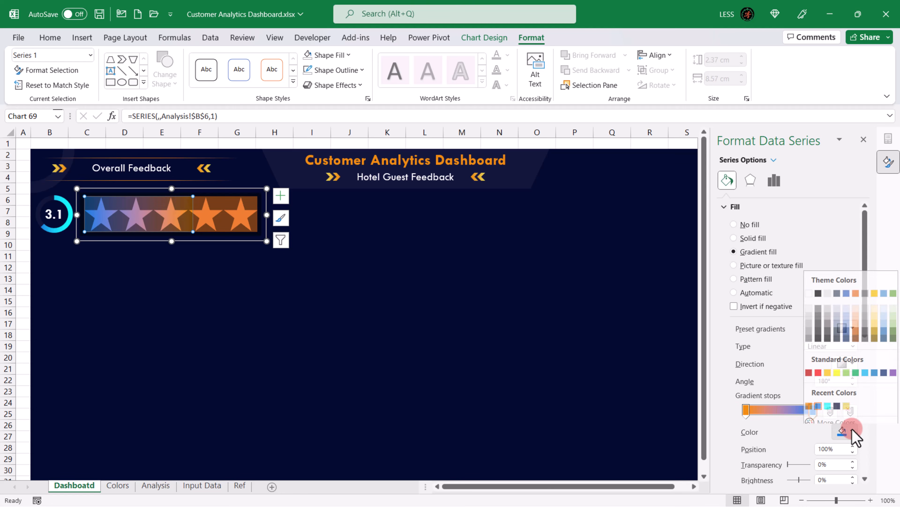
{"action": "left_click", "coordinate": [846, 401]}
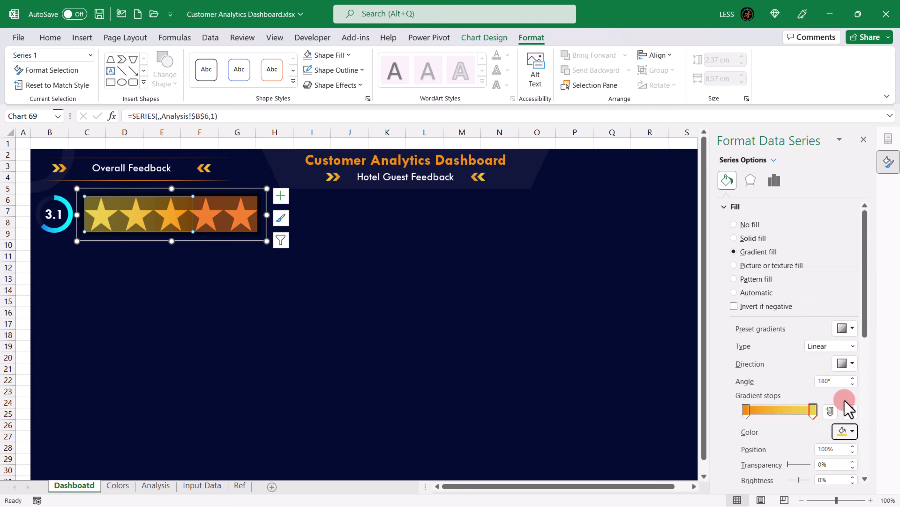
Step: Give the second bar series behind the remaining stars a solid white fill with 95% transparency
{"action": "left_click", "coordinate": [250, 226]}
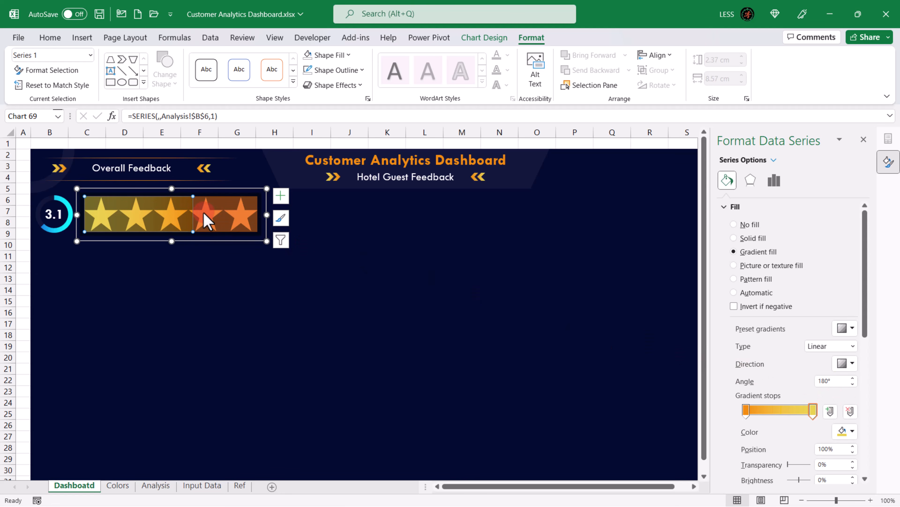
{"action": "left_click", "coordinate": [207, 221]}
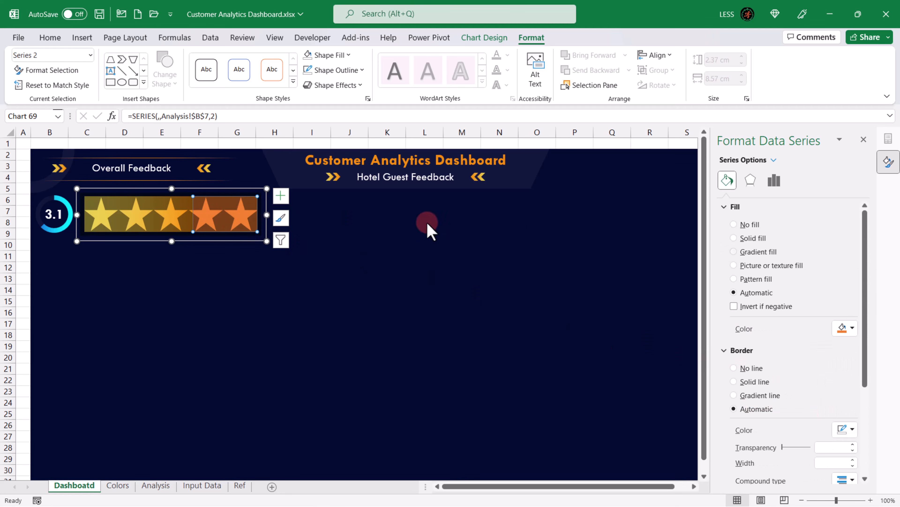
{"action": "left_click", "coordinate": [734, 237]}
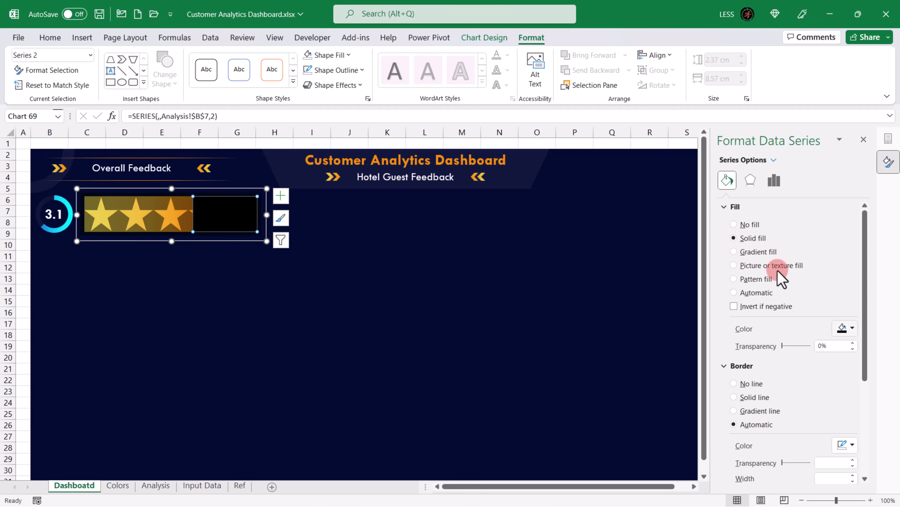
{"action": "left_click", "coordinate": [852, 328]}
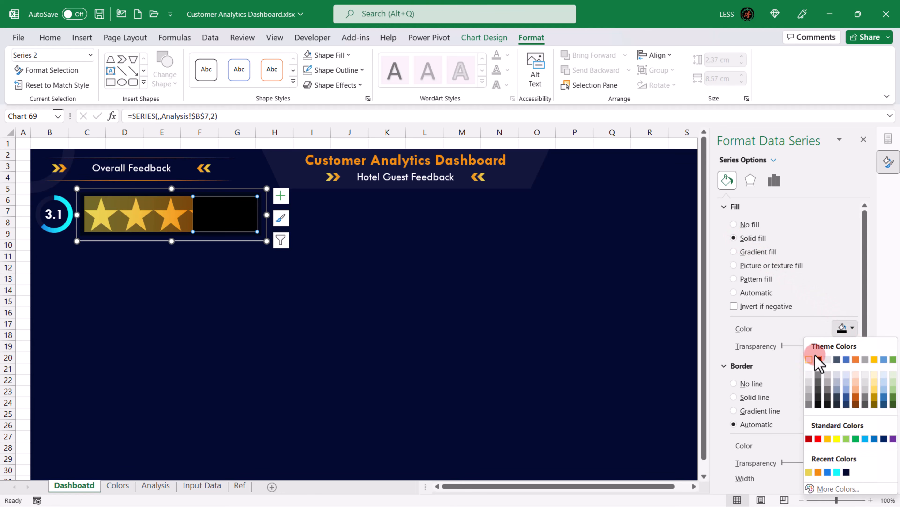
{"action": "left_click", "coordinate": [809, 359]}
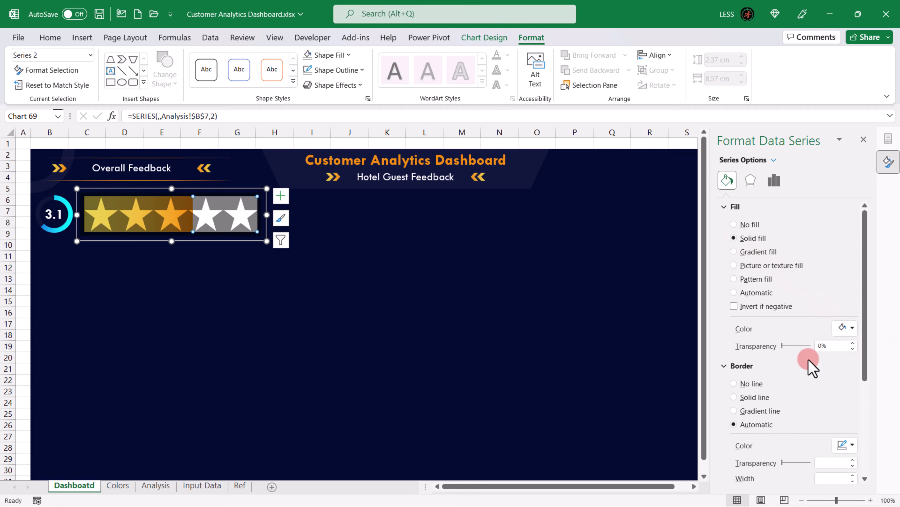
{"action": "left_click", "coordinate": [806, 345]}
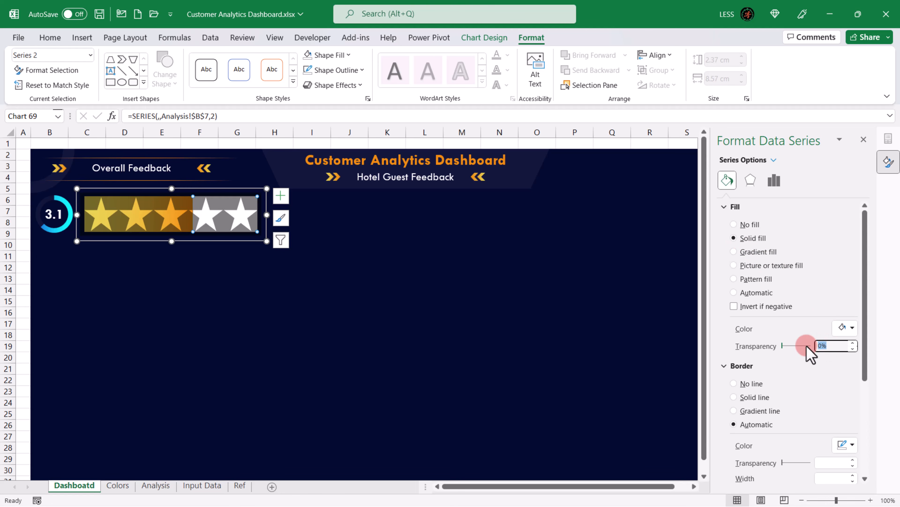
{"action": "type", "text": "95"}
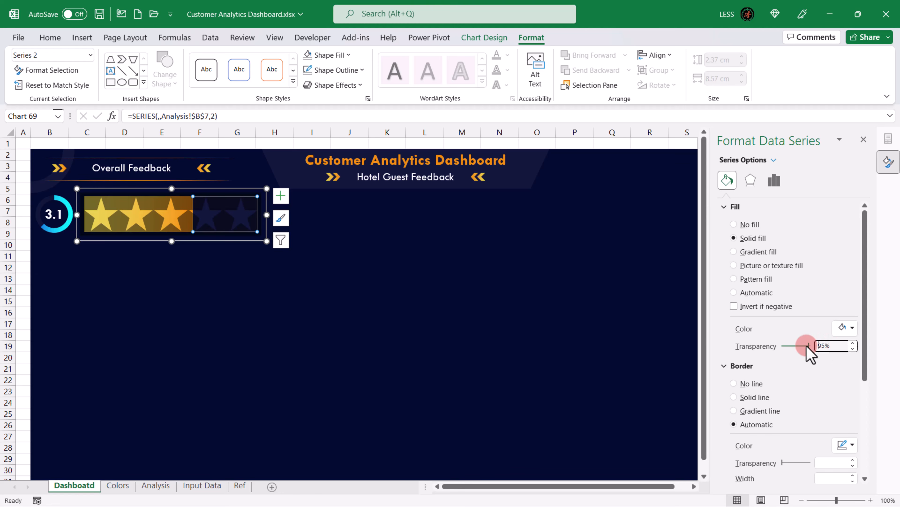
Step: Fill the five-star cut-out shape with the recent dark navy color matching the dashboard background, at 0% transparency
{"action": "left_click", "coordinate": [84, 209]}
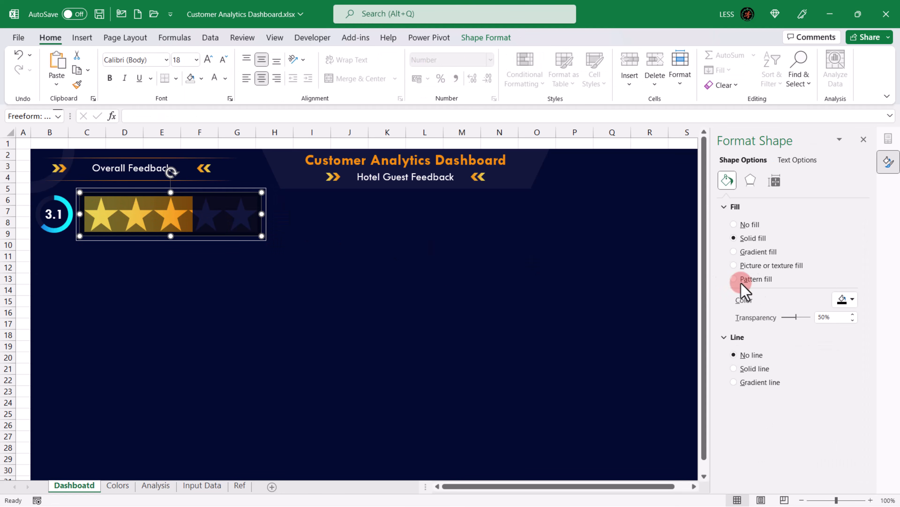
{"action": "left_click", "coordinate": [853, 299]}
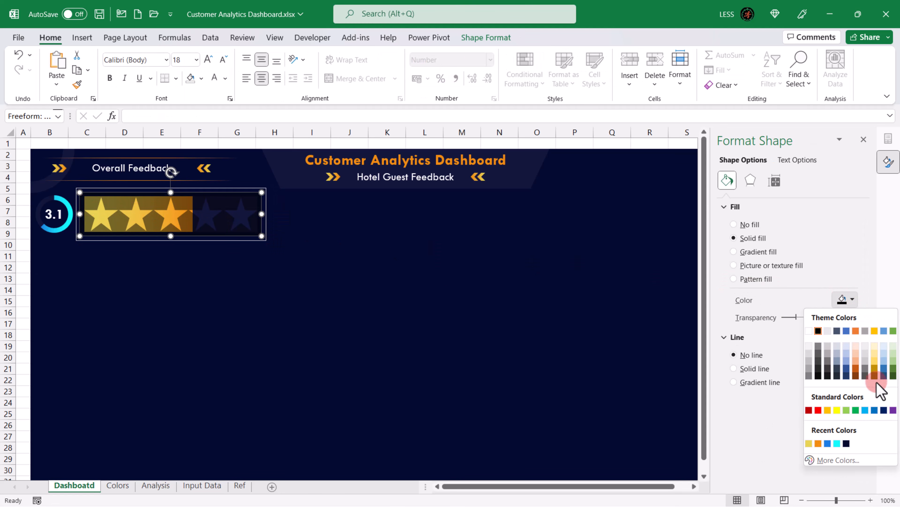
{"action": "left_click", "coordinate": [884, 410]}
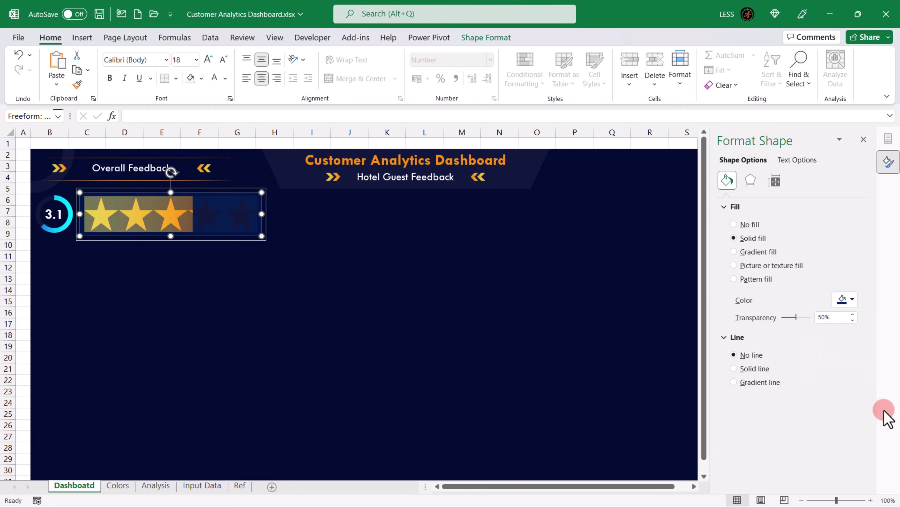
{"action": "left_click", "coordinate": [834, 316]}
{"action": "left_click", "coordinate": [791, 317]}
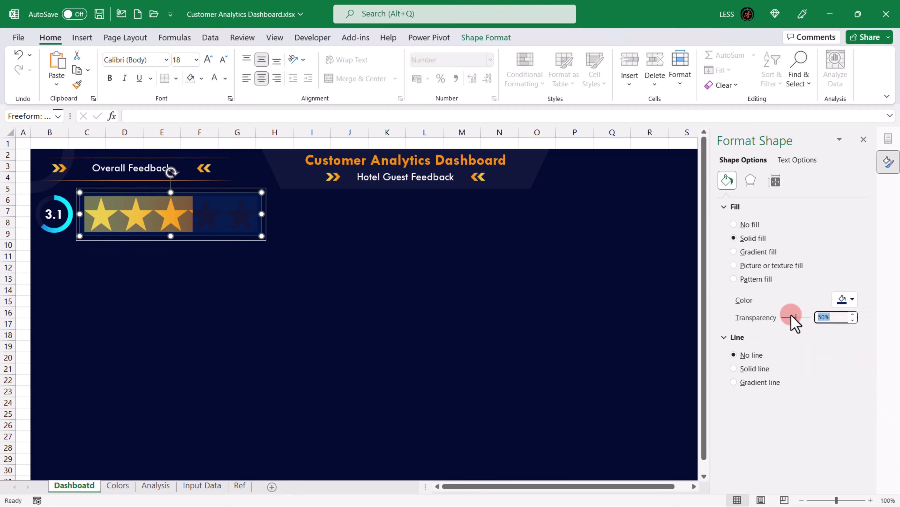
{"action": "type", "text": "0"}
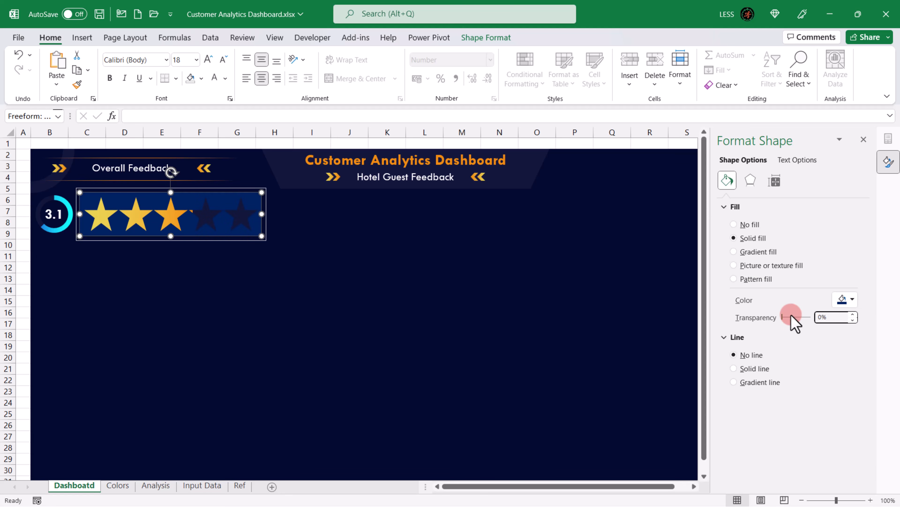
{"action": "left_click", "coordinate": [852, 299]}
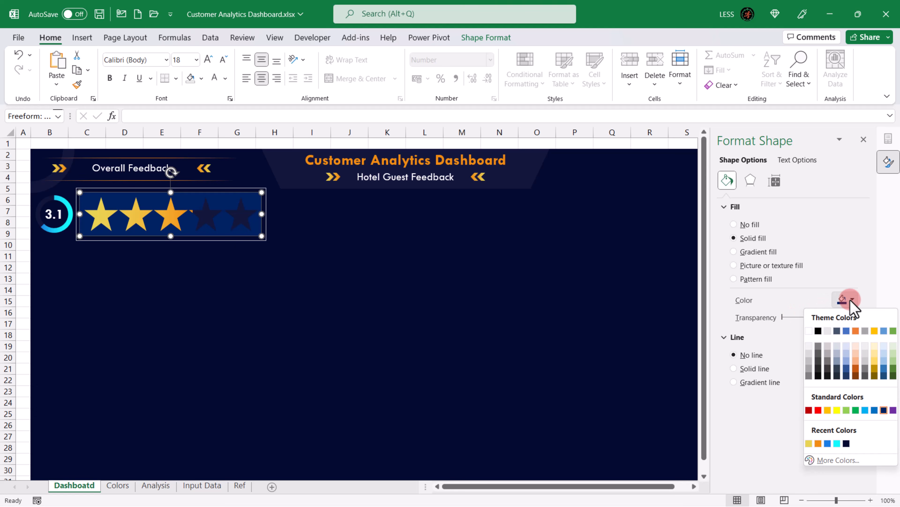
{"action": "left_click", "coordinate": [847, 443]}
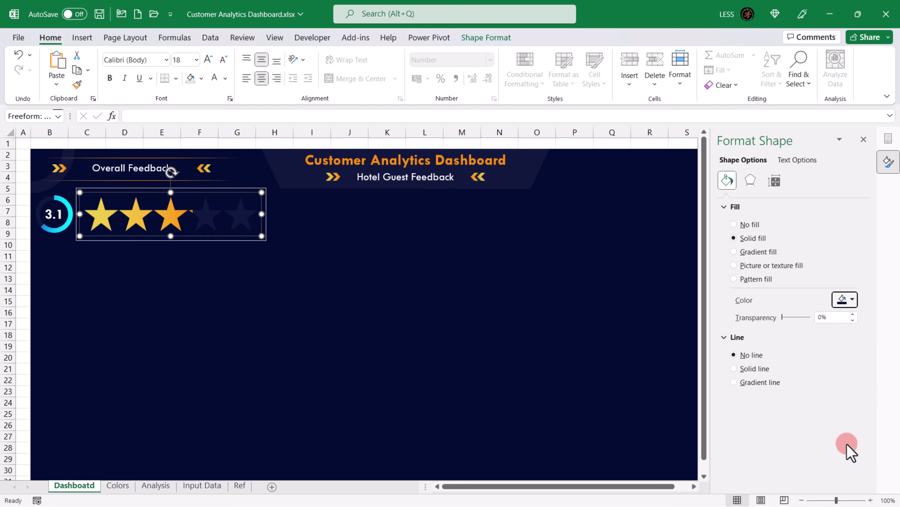
Step: Remove the outline from the bar chart behind the stars and deselect the chart
{"action": "left_click", "coordinate": [120, 273]}
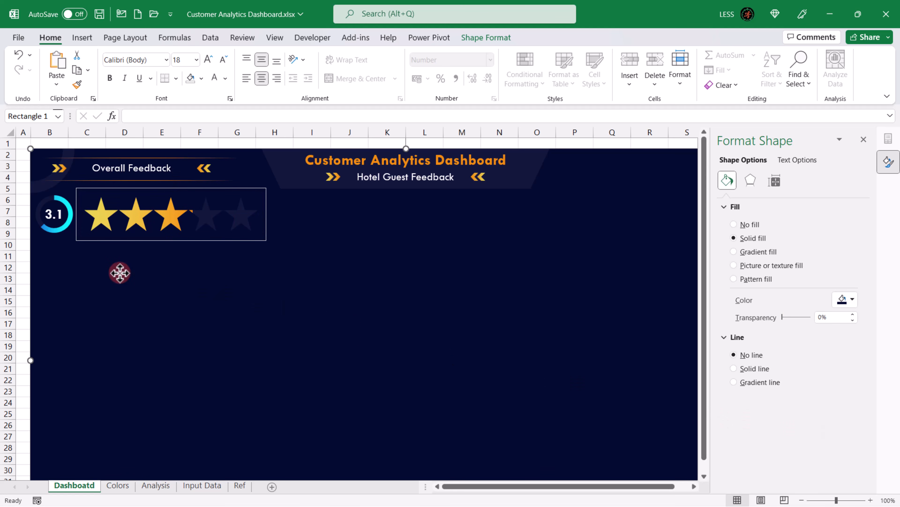
{"action": "left_click", "coordinate": [173, 238]}
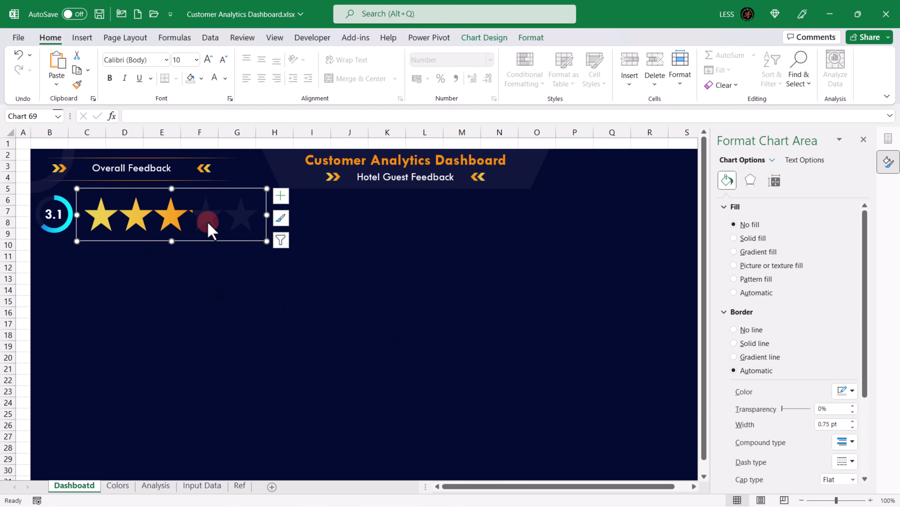
{"action": "left_click", "coordinate": [531, 37]}
{"action": "left_click", "coordinate": [362, 70]}
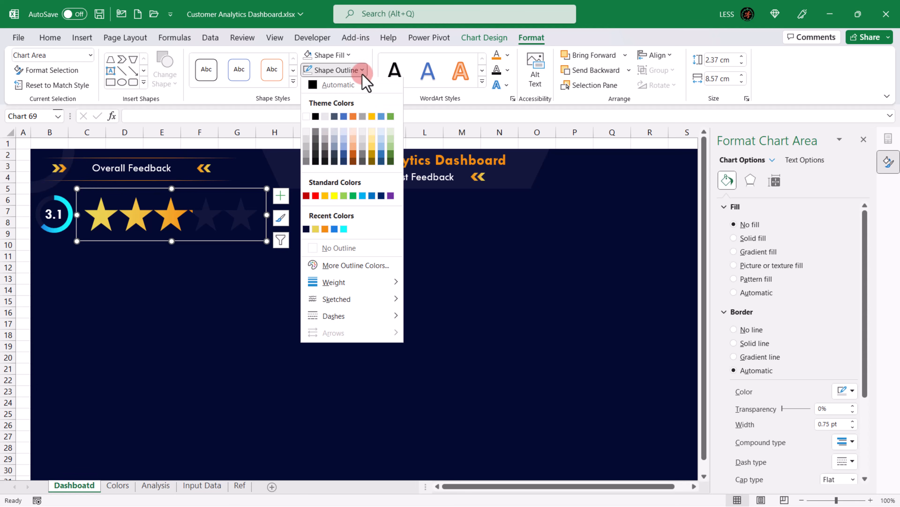
{"action": "left_click", "coordinate": [346, 249]}
{"action": "left_click", "coordinate": [171, 261]}
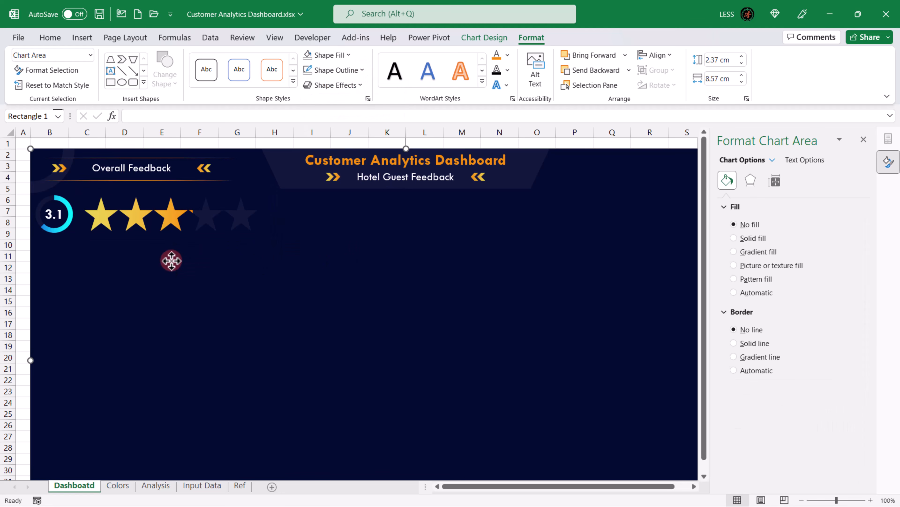
Step: Group the five-star cut-out shape with the bar chart behind it
{"action": "left_click", "coordinate": [260, 212]}
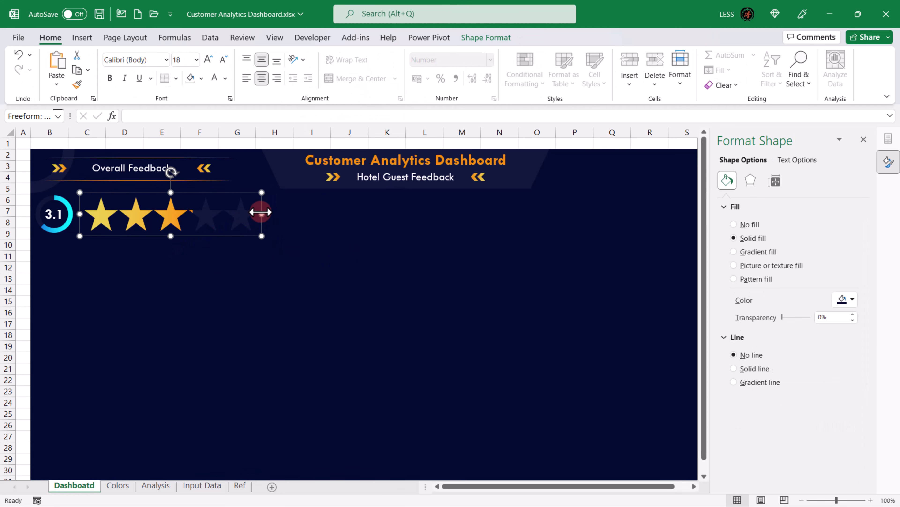
{"action": "left_click", "coordinate": [266, 207], "text": "shift"}
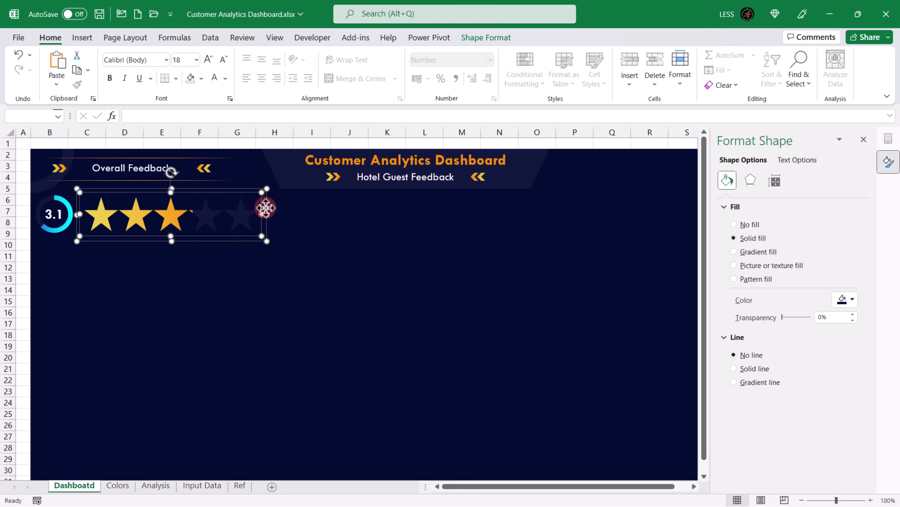
{"action": "right_click", "coordinate": [265, 208]}
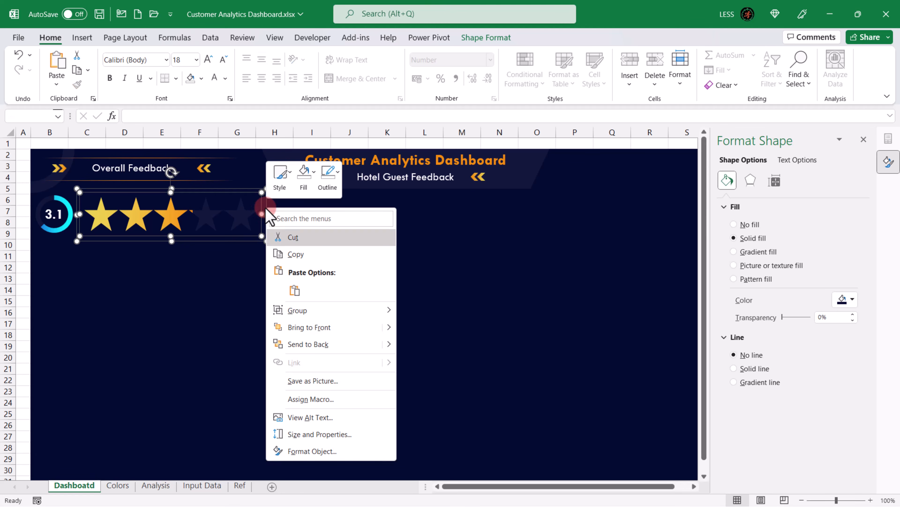
{"action": "mouse_move", "coordinate": [372, 310]}
{"action": "left_click", "coordinate": [427, 312]}
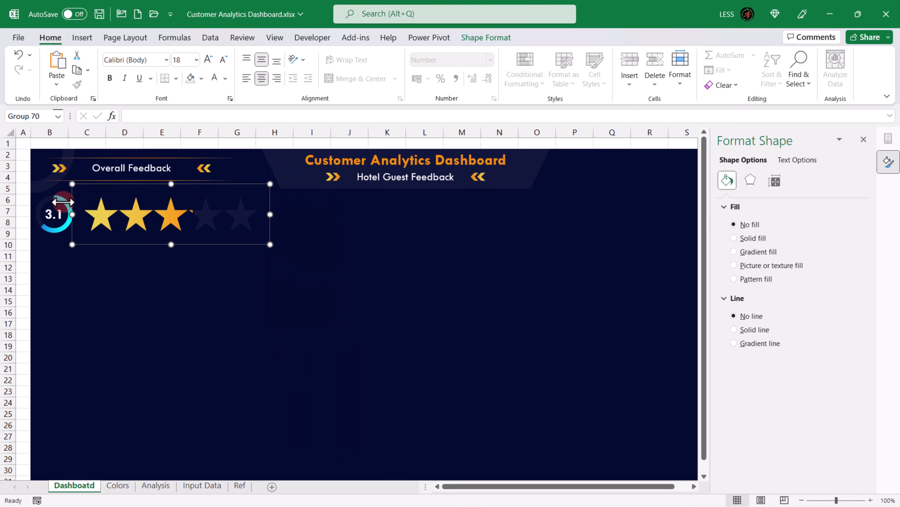
Step: Group the star rating graphic together with the ring chart and its rating value text box
{"action": "left_click", "coordinate": [63, 201], "text": "shift"}
{"action": "left_click", "coordinate": [53, 213], "text": "shift"}
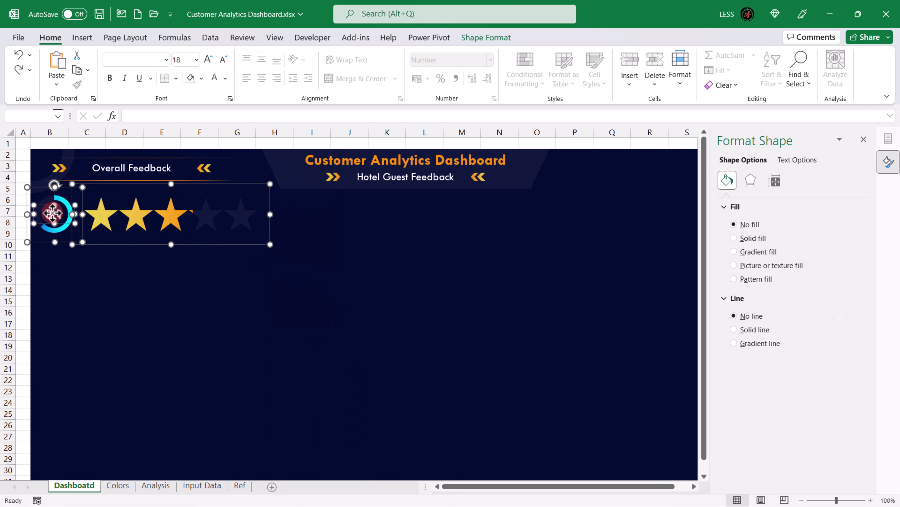
{"action": "right_click", "coordinate": [64, 186]}
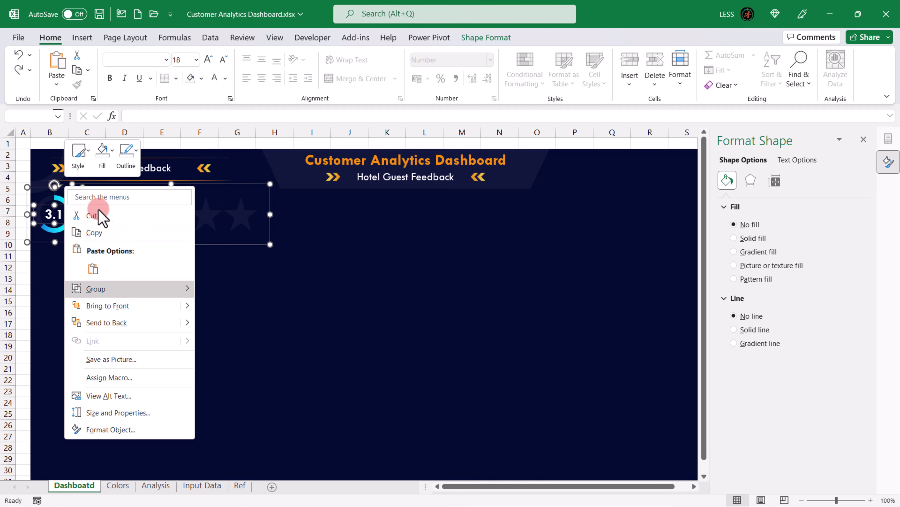
{"action": "mouse_move", "coordinate": [170, 288]}
{"action": "left_click", "coordinate": [226, 290]}
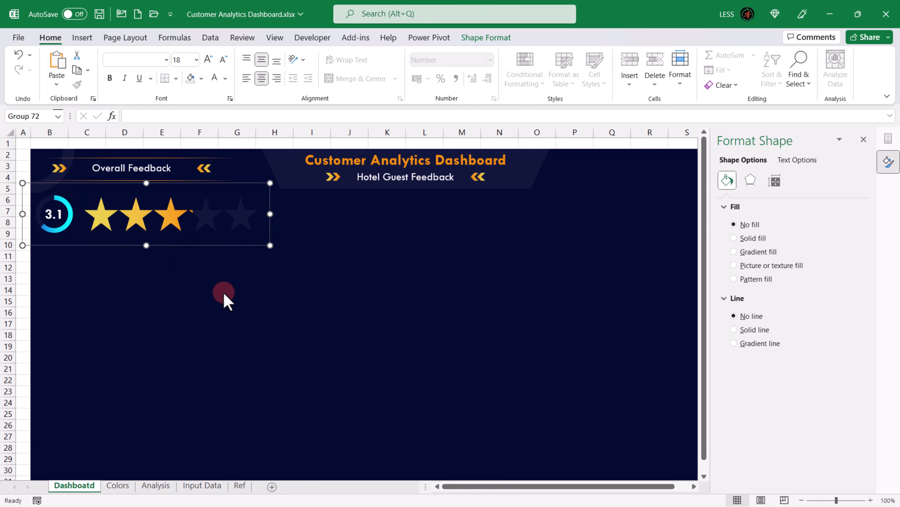
Step: Nudge the grouped ring and star rating graphic up, closer beneath the Overall Feedback heading, and deselect it
{"action": "key", "text": "Up"}
{"action": "key", "text": "Up"}
{"action": "key", "text": "Up"}
{"action": "key", "text": "Up"}
{"action": "key", "text": "Up"}
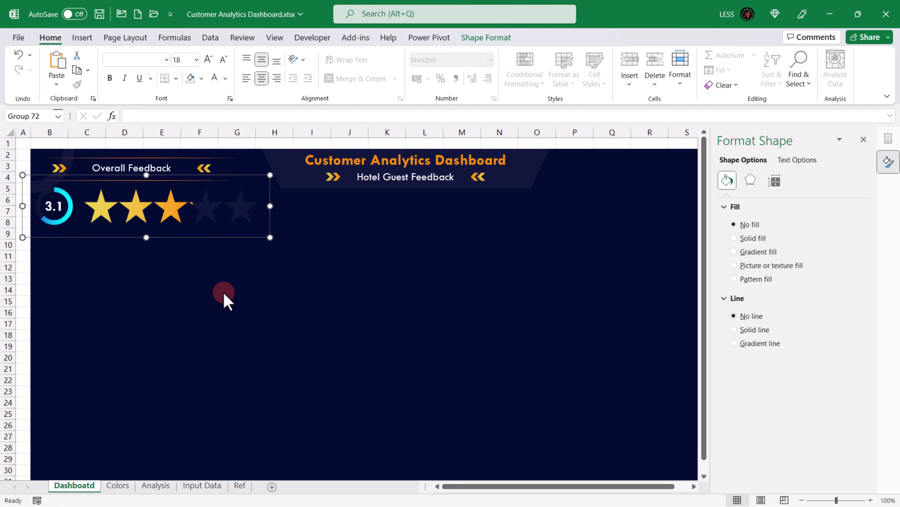
{"action": "left_click", "coordinate": [187, 273]}
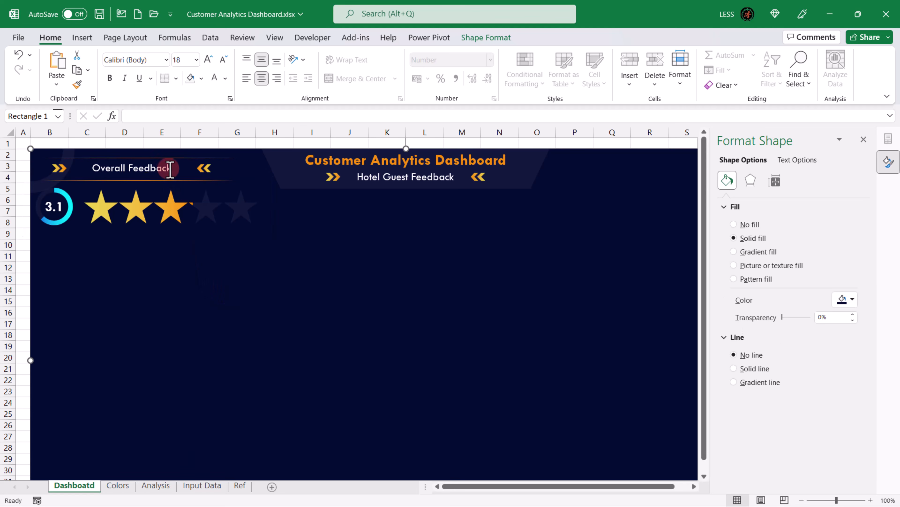
Step: Duplicate the gradient line above the Overall Feedback heading and place the copy beneath the star rating graphic
{"action": "left_click", "coordinate": [168, 157]}
{"action": "key", "text": "ctrl+c"}
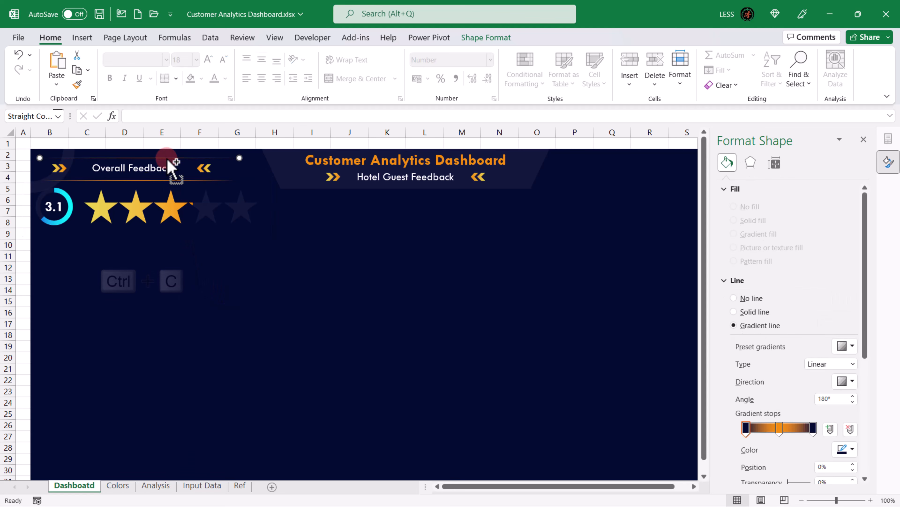
{"action": "key", "text": "ctrl+v"}
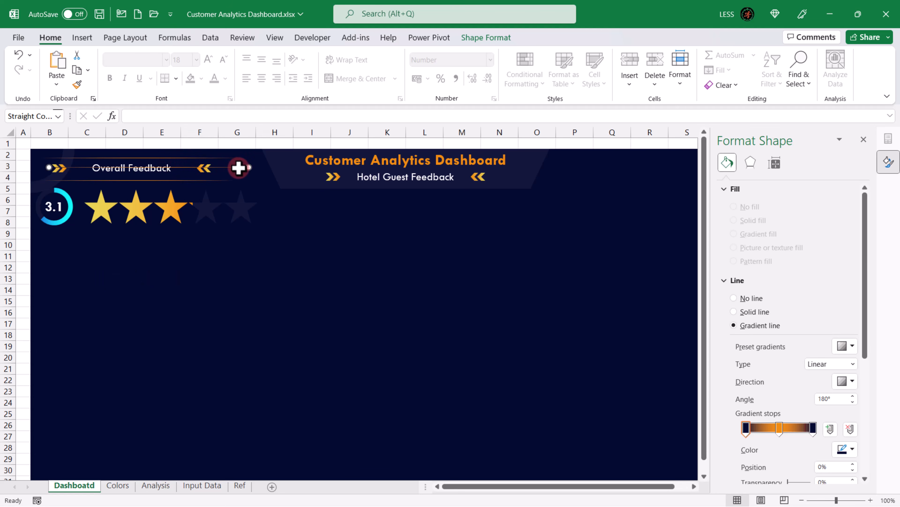
{"action": "left_click_drag", "start_coordinate": [238, 172], "coordinate": [224, 232]}
{"action": "key", "text": "Escape"}
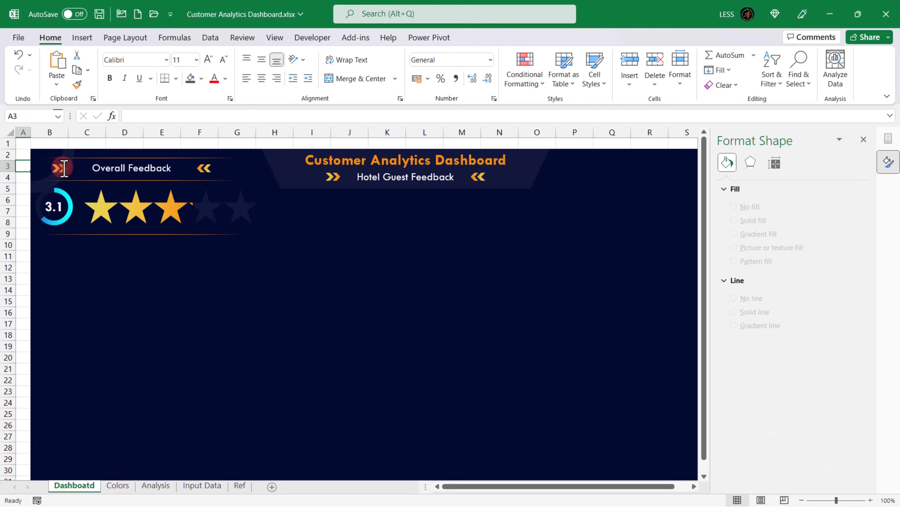
Step: Nudge the gradient line below the star rating graphic slightly upward
{"action": "left_click", "coordinate": [90, 234]}
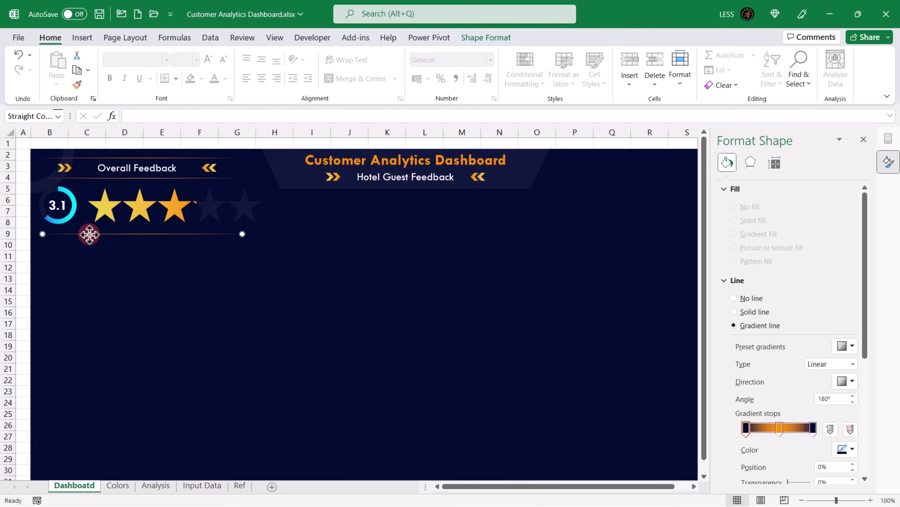
{"action": "key", "text": "Up"}
{"action": "key", "text": "Up"}
{"action": "key", "text": "Up"}
{"action": "key", "text": "Up"}
{"action": "key", "text": "Up"}
{"action": "key", "text": "Up"}
{"action": "key", "text": "Up"}
{"action": "key", "text": "Up"}
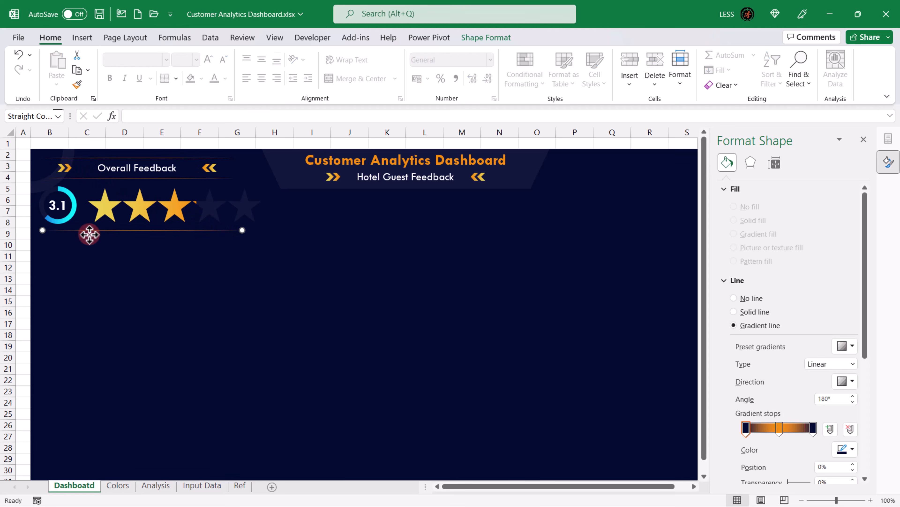
Step: Copy the Average of Overall Experience PivotTable on the Analysis sheet and paste it at D1
{"action": "left_click", "coordinate": [164, 485]}
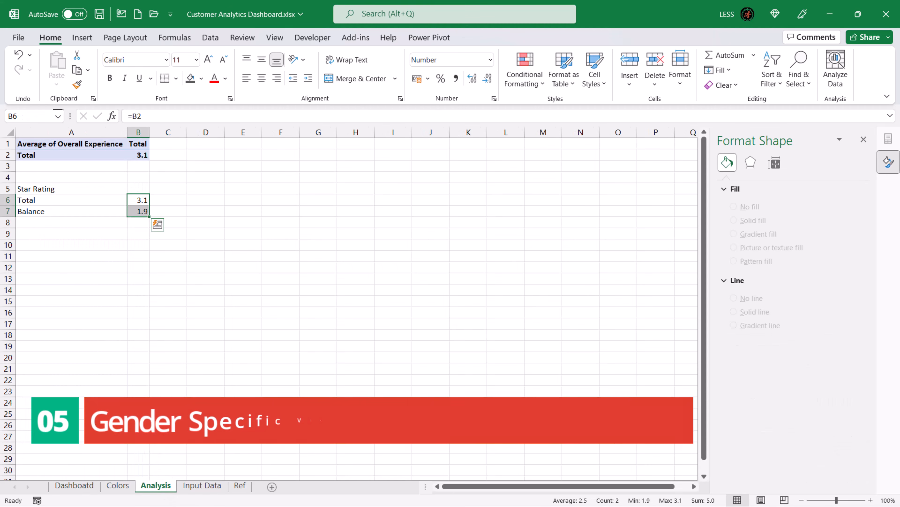
{"action": "left_click", "coordinate": [64, 145]}
{"action": "key", "text": "shift+Down"}
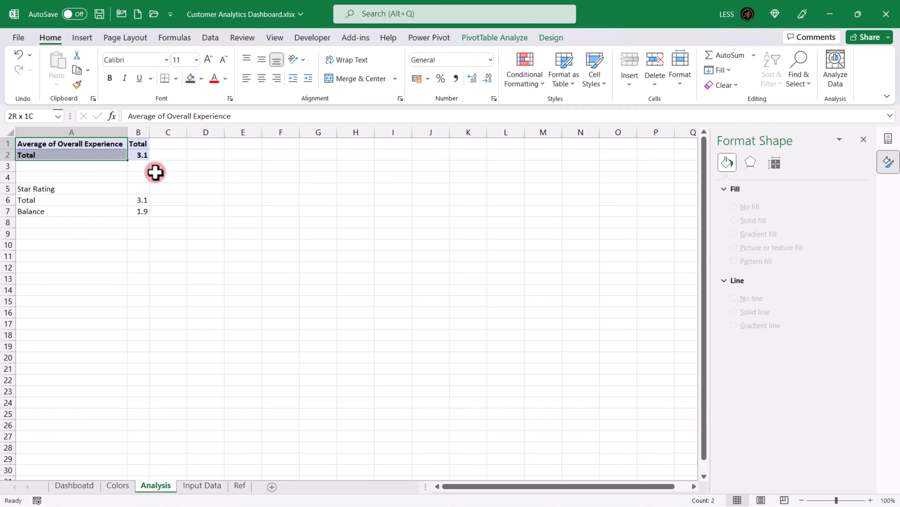
{"action": "key", "text": "shift+Right"}
{"action": "key", "text": "ctrl+c"}
{"action": "key", "text": "Right"}
{"action": "key", "text": "Right"}
{"action": "key", "text": "Right"}
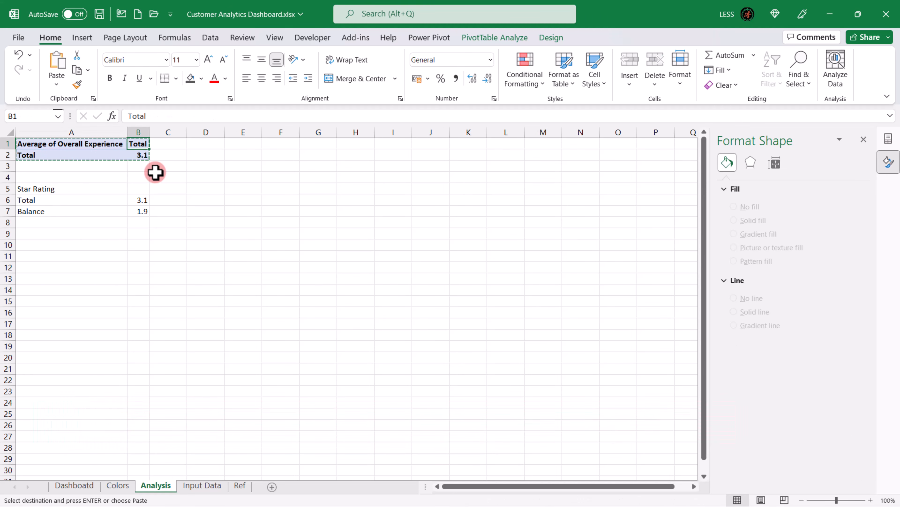
{"action": "key", "text": "ctrl+v"}
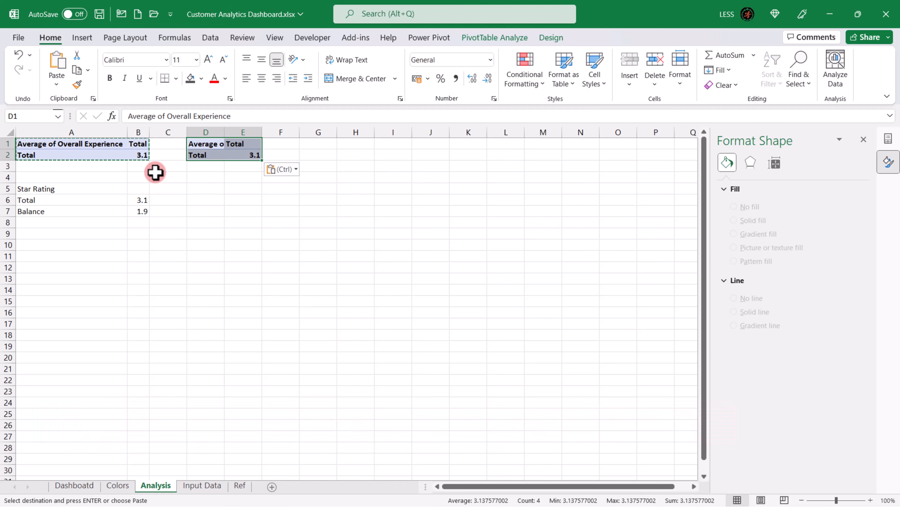
Step: Remove Average of Overall Experience from the copied PivotTable and use Gender from the Feedback table as rows and as a count value
{"action": "left_click", "coordinate": [203, 155]}
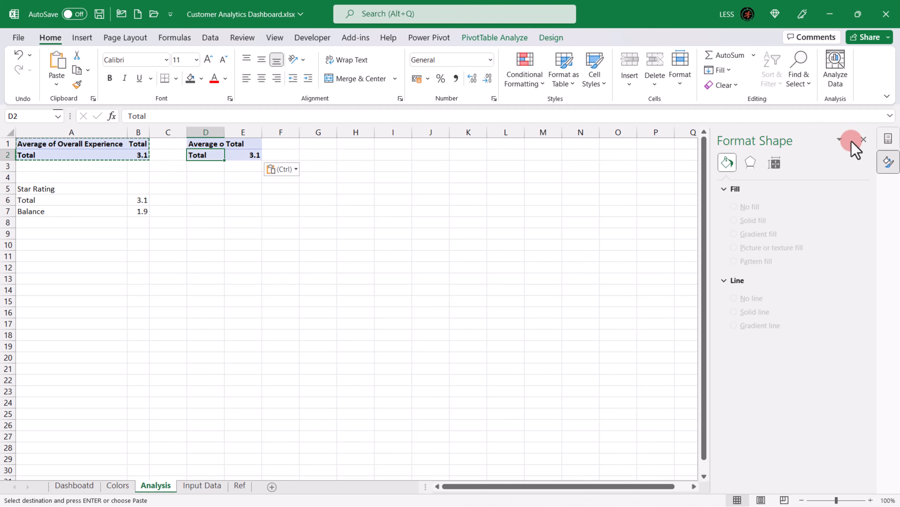
{"action": "left_click", "coordinate": [888, 139]}
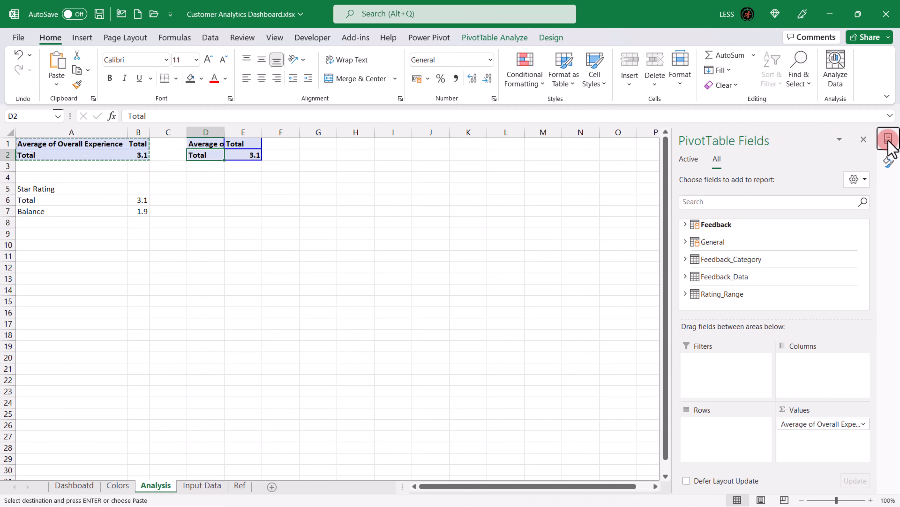
{"action": "left_click_drag", "start_coordinate": [838, 424], "coordinate": [762, 265]}
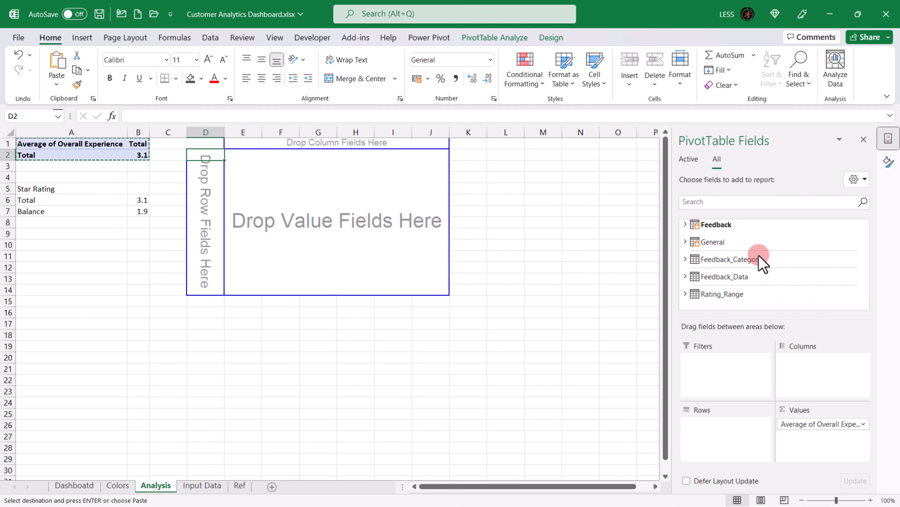
{"action": "left_click", "coordinate": [686, 224]}
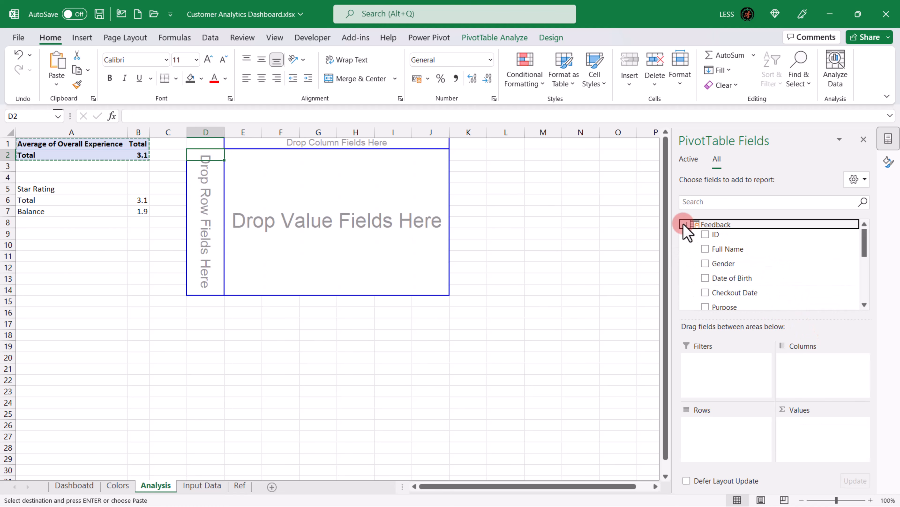
{"action": "left_click", "coordinate": [705, 263]}
{"action": "left_click_drag", "start_coordinate": [705, 264], "coordinate": [799, 433]}
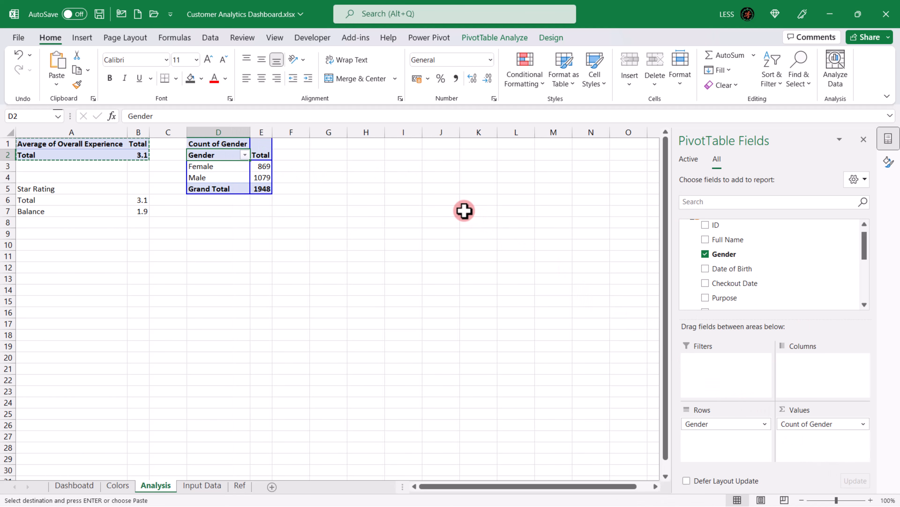
Step: Copy the Gender and Total headers from D2:E2 into D10:E10
{"action": "key", "text": "shift+Right"}
{"action": "key", "text": "ctrl+c"}
{"action": "key", "text": "Down"}
{"action": "key", "text": "Down"}
{"action": "key", "text": "Down"}
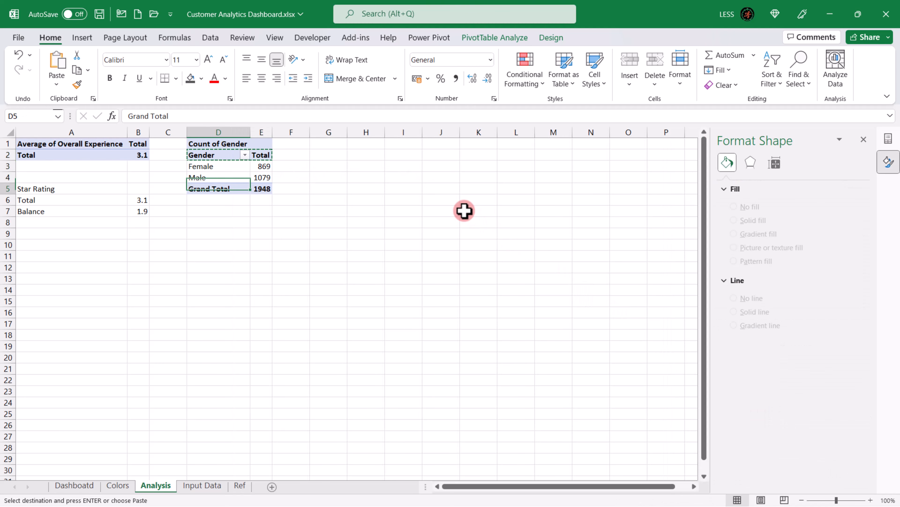
{"action": "key", "text": "Down"}
{"action": "key", "text": "Down"}
{"action": "key", "text": "Down"}
{"action": "key", "text": "Down"}
{"action": "key", "text": "Down"}
{"action": "key", "text": "ctrl+v"}
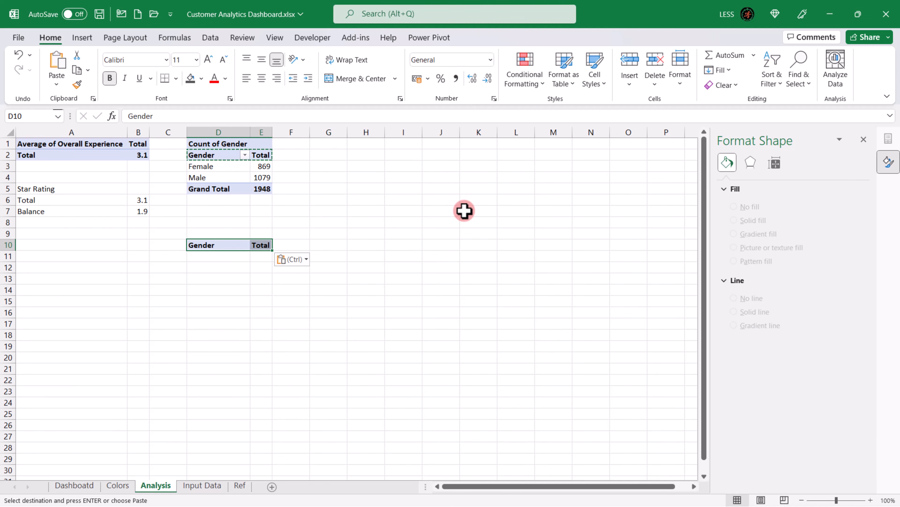
Step: Add a % header in F10 and give it the same formatting as the Total header in E10
{"action": "key", "text": "Right"}
{"action": "key", "text": "Right"}
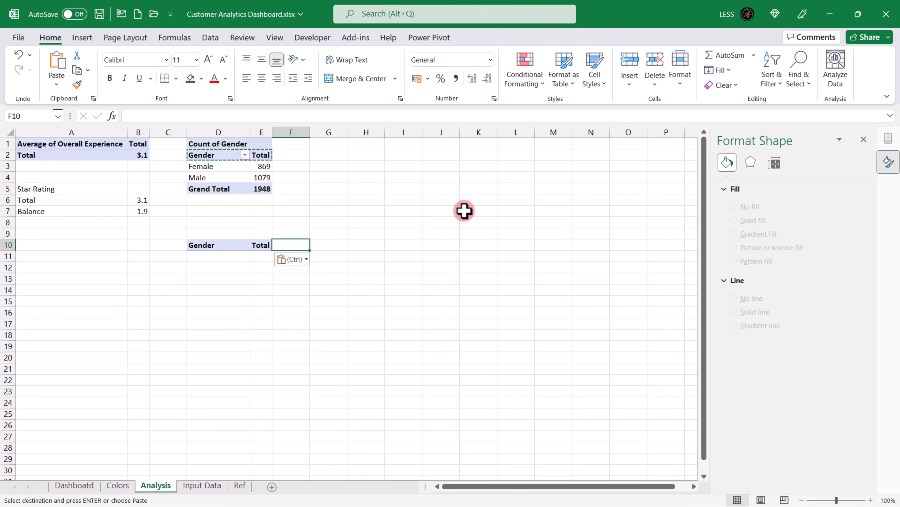
{"action": "key", "text": "Escape"}
{"action": "type", "text": "%"}
{"action": "key", "text": "Left"}
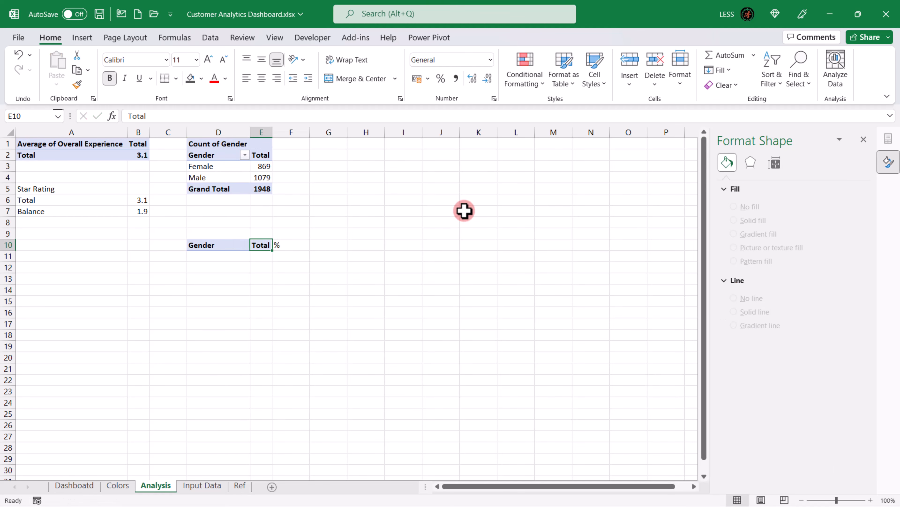
{"action": "left_click", "coordinate": [77, 85]}
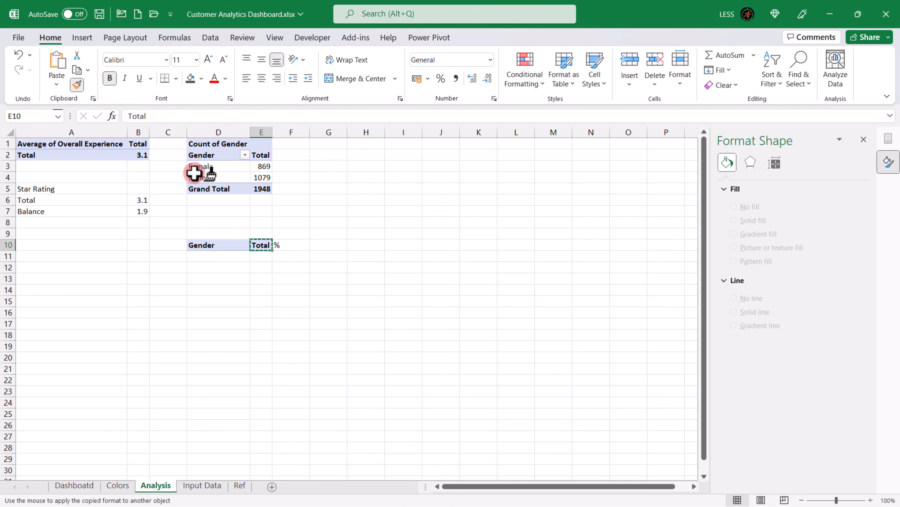
{"action": "left_click", "coordinate": [286, 244]}
Step: Copy the Female and Male labels from the gender PivotTable into D11:D12
{"action": "left_click_drag", "start_coordinate": [204, 166], "coordinate": [208, 175]}
{"action": "key", "text": "ctrl+c"}
{"action": "left_click", "coordinate": [221, 256]}
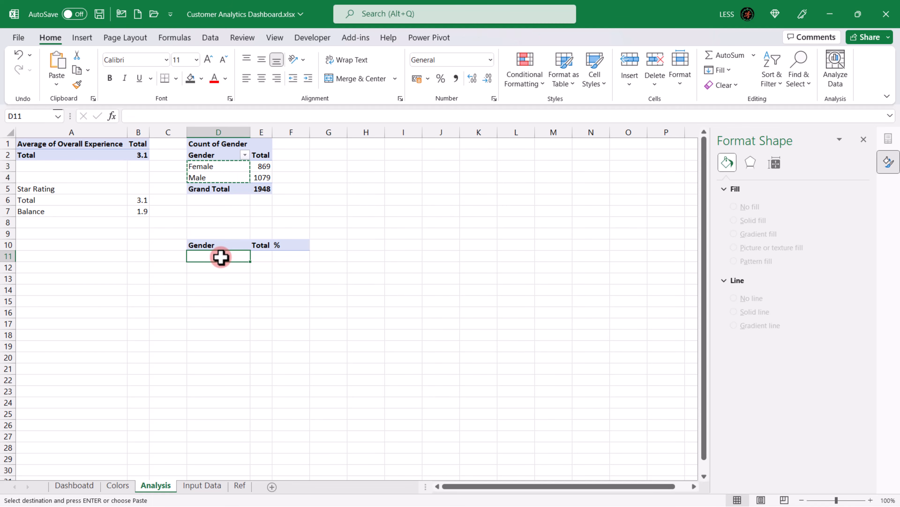
{"action": "key", "text": "ctrl+v"}
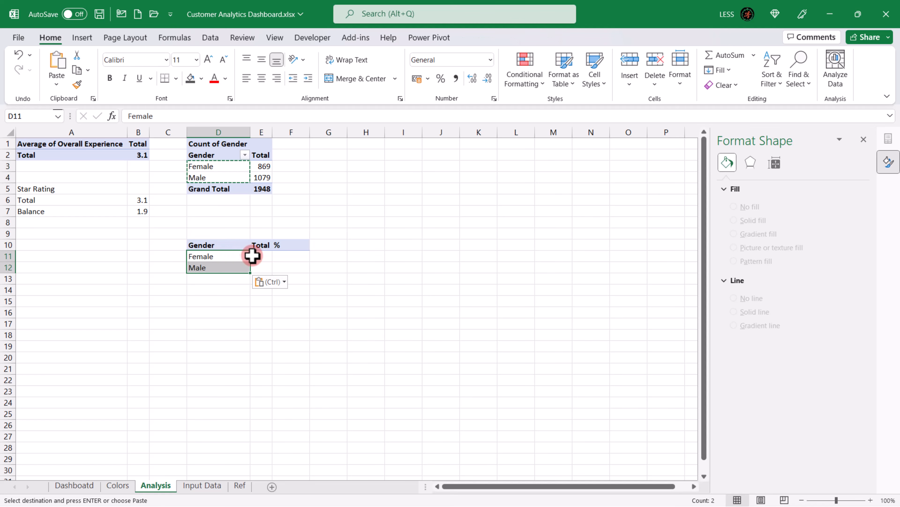
Step: Enter =IFERROR(VLOOKUP(D11,$D$3:$E$4,2,0),0) in E11 and fill it down to E12
{"action": "left_click", "coordinate": [267, 259]}
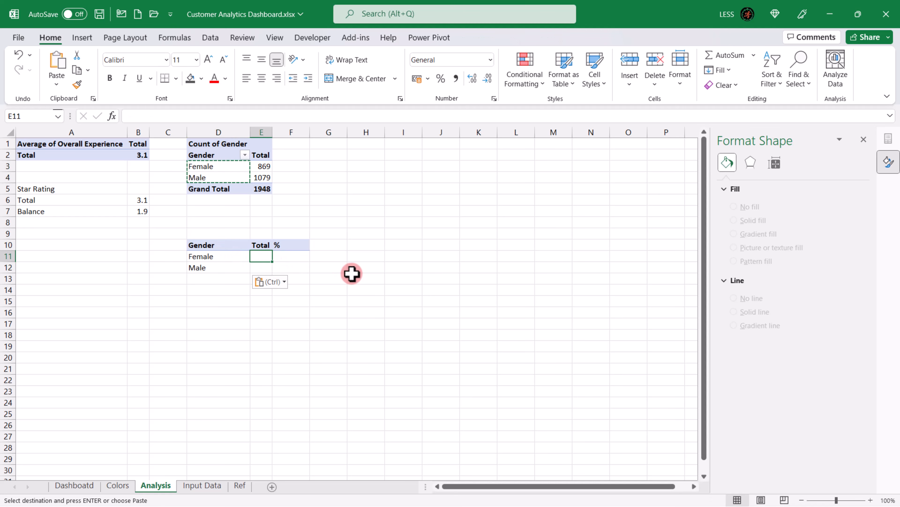
{"action": "key", "text": "Escape"}
{"action": "type", "text": "=if"}
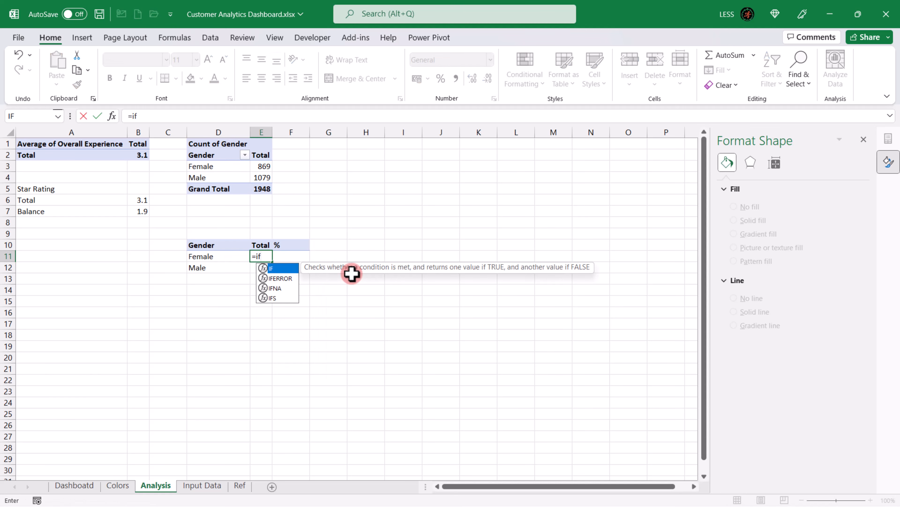
{"action": "key", "text": "Down"}
{"action": "key", "text": "Tab"}
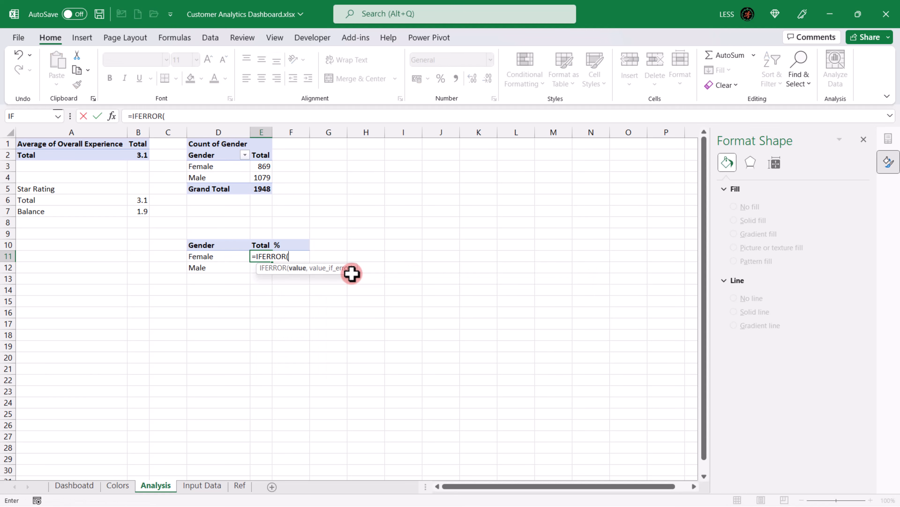
{"action": "type", "text": "vl"}
{"action": "key", "text": "Tab"}
{"action": "key", "text": "Left"}
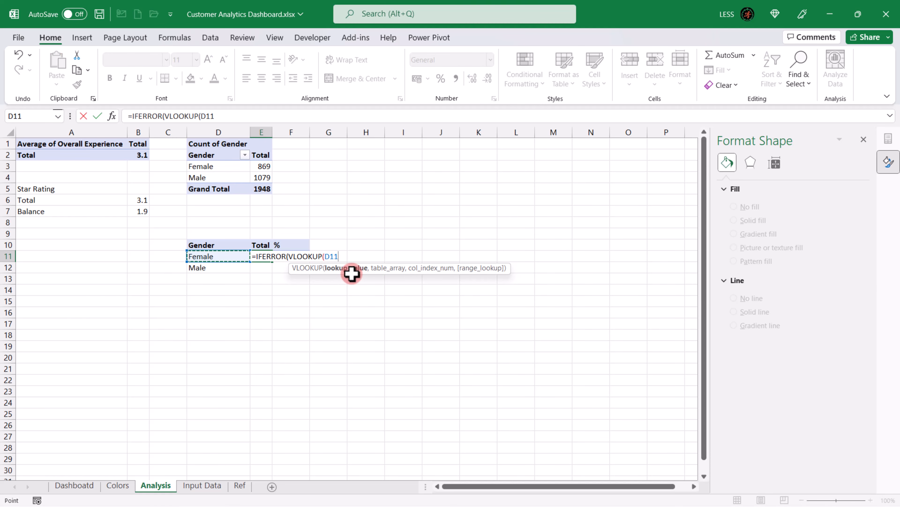
{"action": "type", "text": ","}
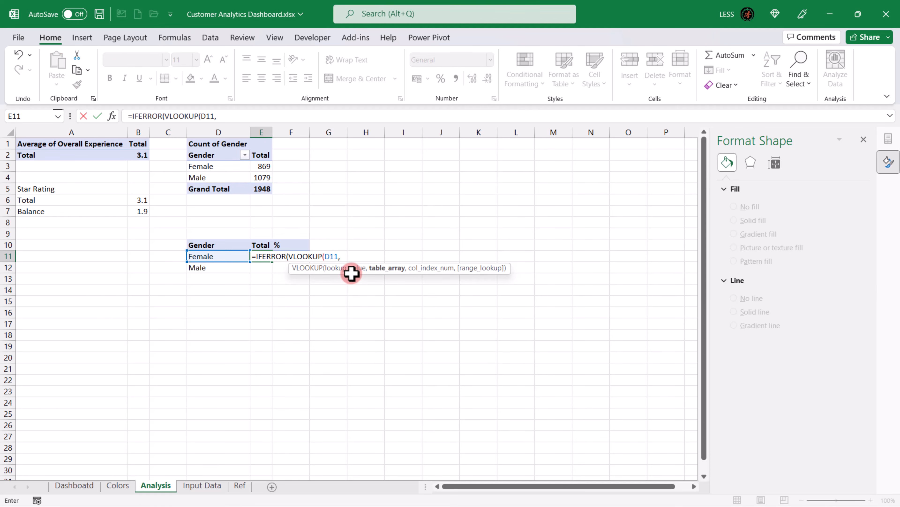
{"action": "left_click_drag", "start_coordinate": [235, 167], "coordinate": [257, 176]}
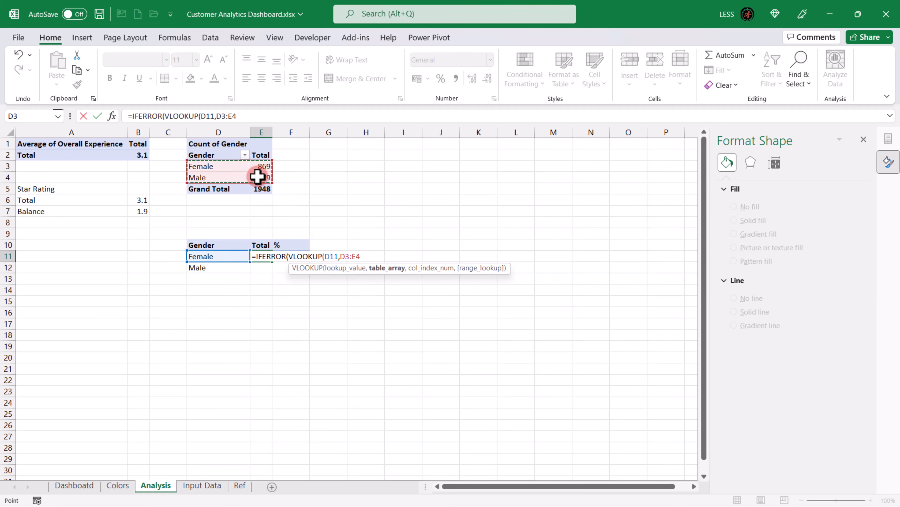
{"action": "key", "text": "F4"}
{"action": "type", "text": ",2"}
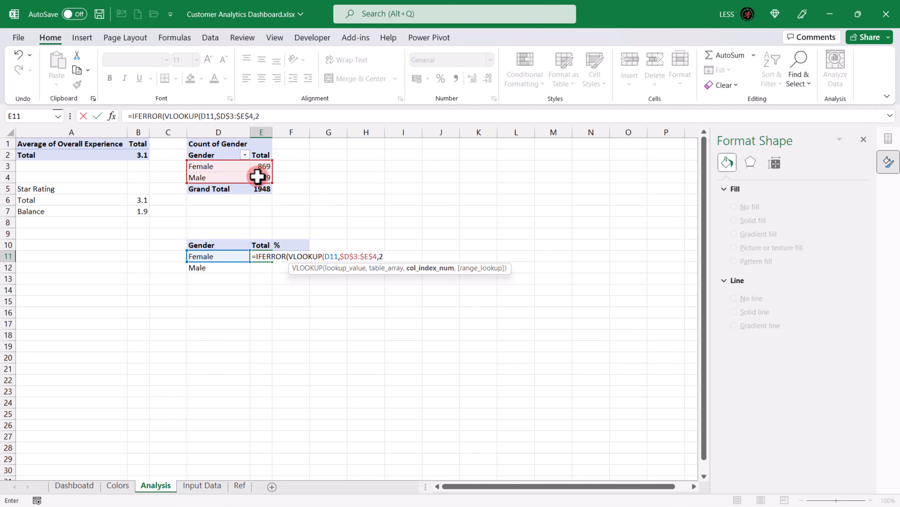
{"action": "type", "text": ",0"}
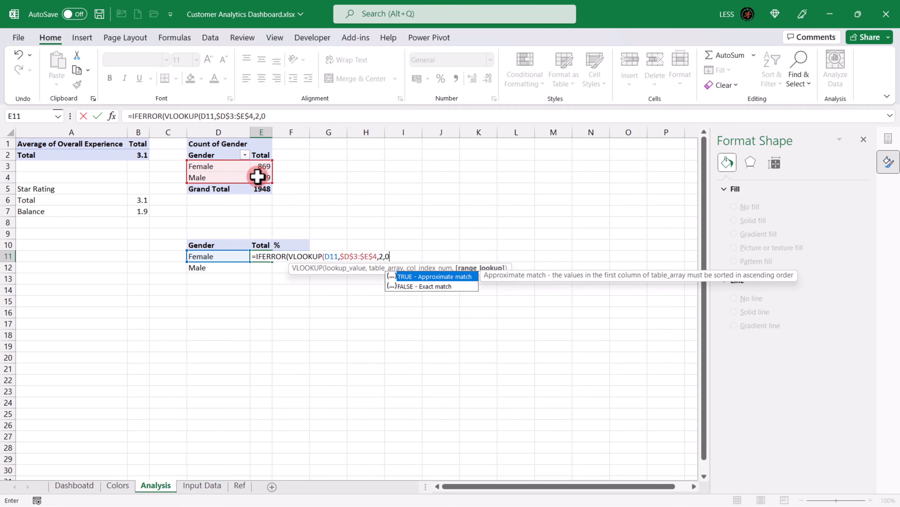
{"action": "type", "text": "),0)"}
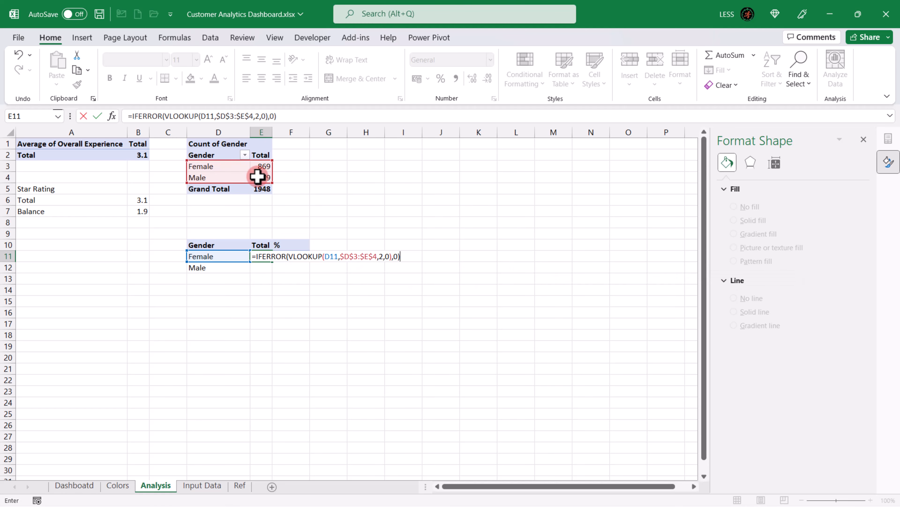
{"action": "key", "text": "Return"}
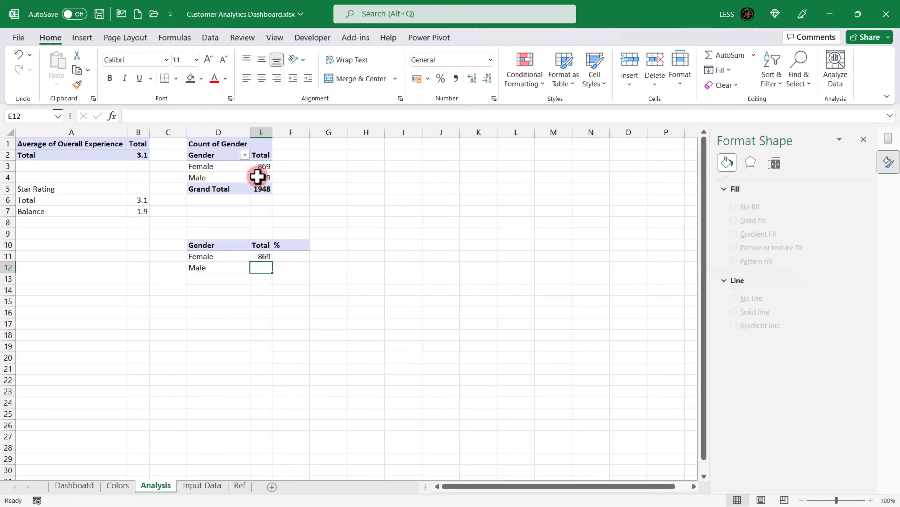
{"action": "left_click_drag", "start_coordinate": [259, 254], "coordinate": [263, 264]}
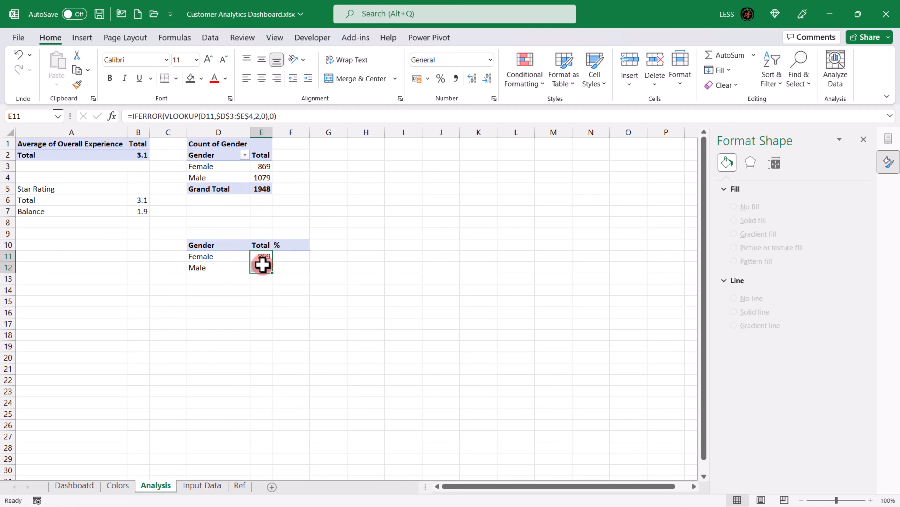
{"action": "key", "text": "ctrl+d"}
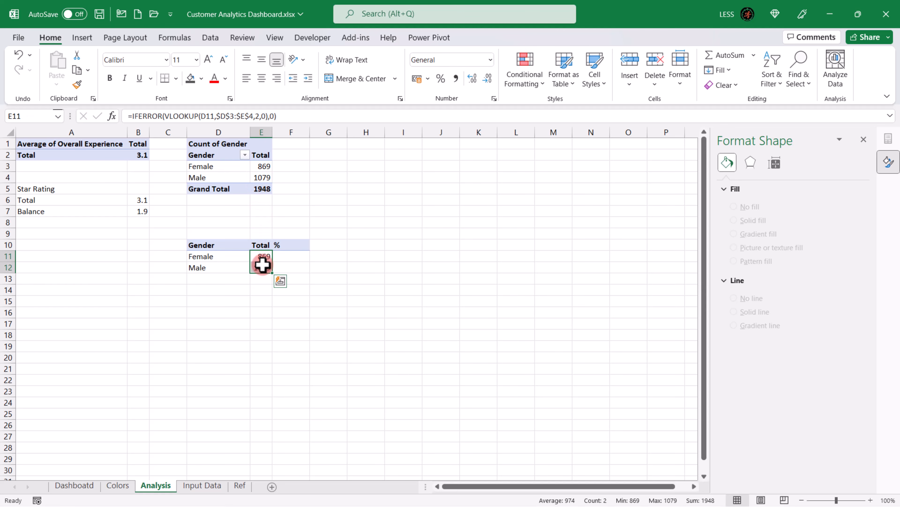
Step: Format E11:E12 as Number with the 1000 separator and 0 decimal places
{"action": "left_click", "coordinate": [491, 60]}
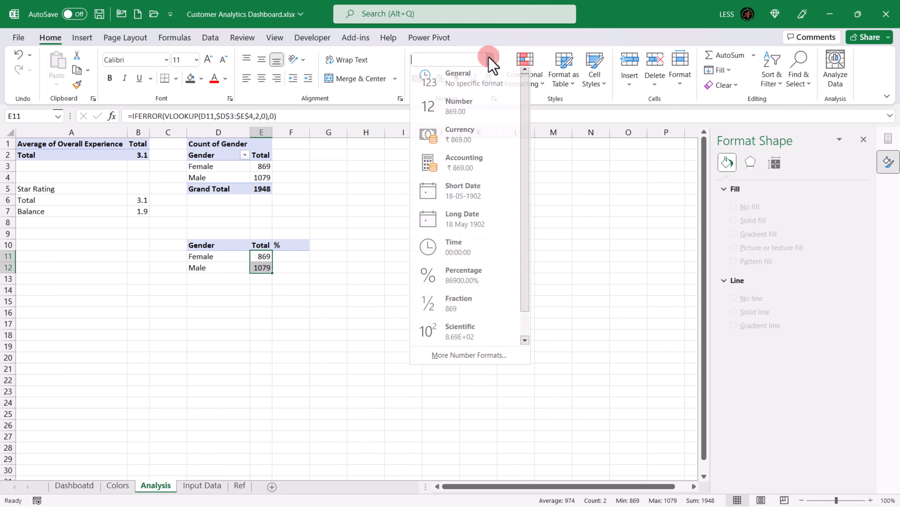
{"action": "left_click", "coordinate": [458, 106]}
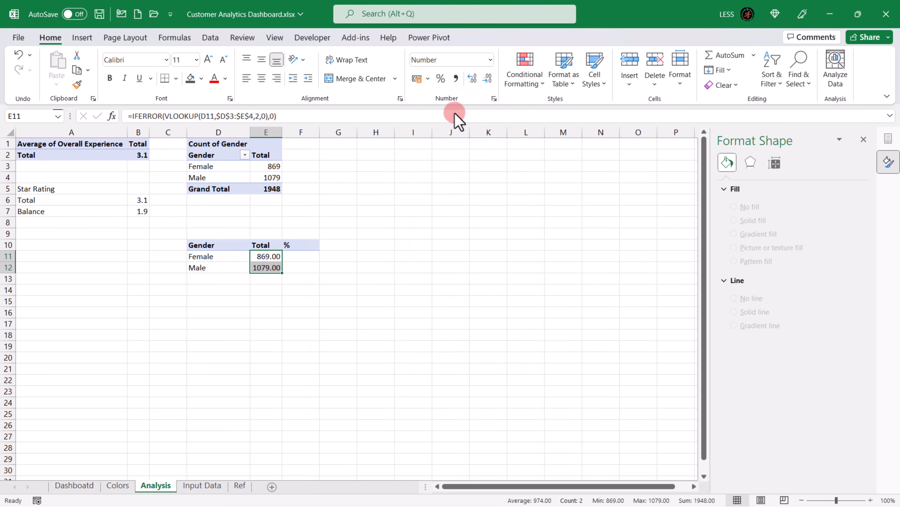
{"action": "left_click", "coordinate": [494, 99]}
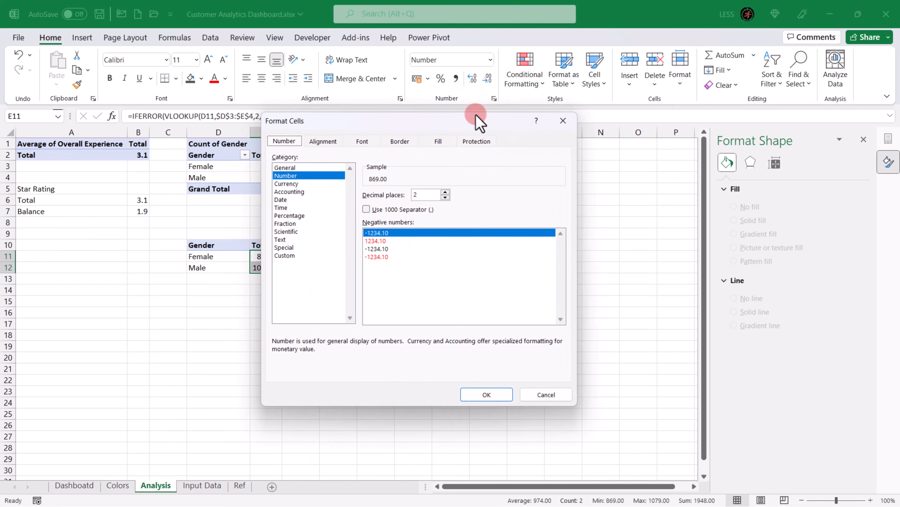
{"action": "left_click", "coordinate": [366, 209]}
{"action": "left_click", "coordinate": [445, 197]}
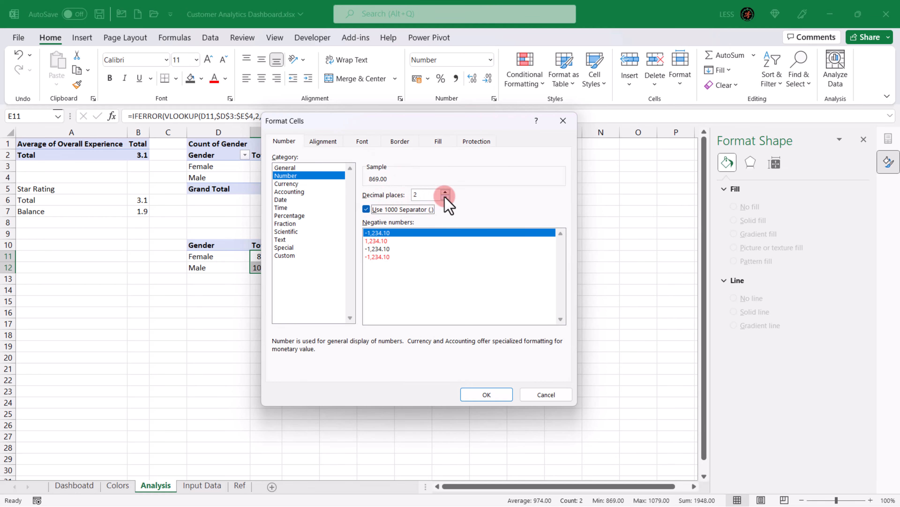
{"action": "left_click", "coordinate": [445, 197]}
{"action": "left_click", "coordinate": [472, 389]}
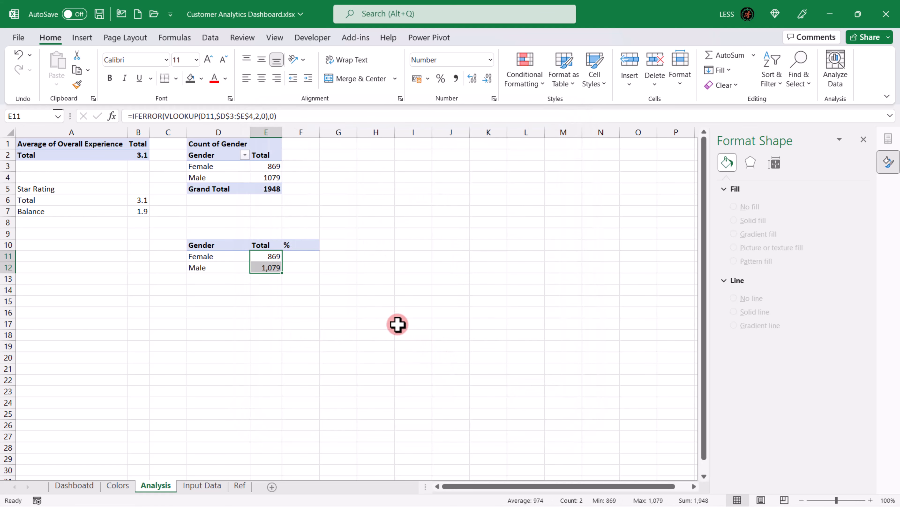
Step: Enter =IFERROR(E11/($E$11+$E$12),0) in F11 to calculate the Female share of the total
{"action": "left_click", "coordinate": [307, 256]}
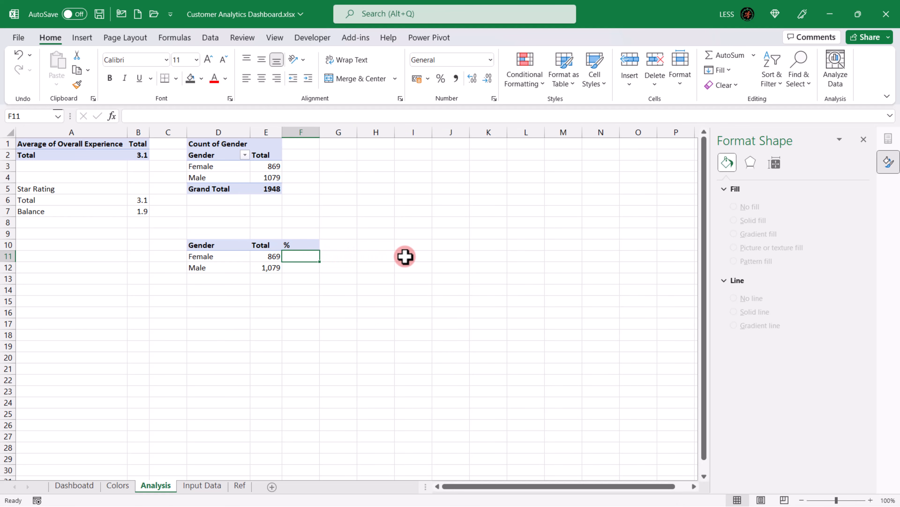
{"action": "type", "text": "=ie"}
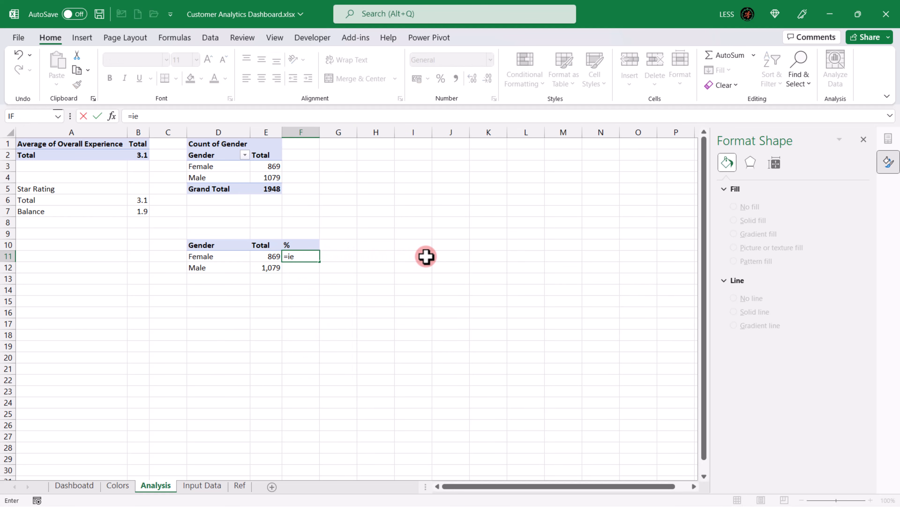
{"action": "key", "text": "BackSpace"}
{"action": "key", "text": "Down"}
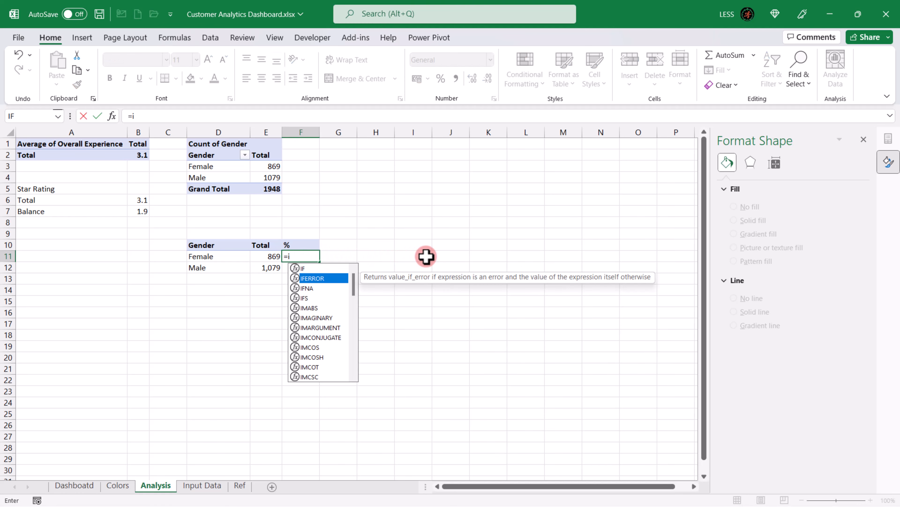
{"action": "key", "text": "Tab"}
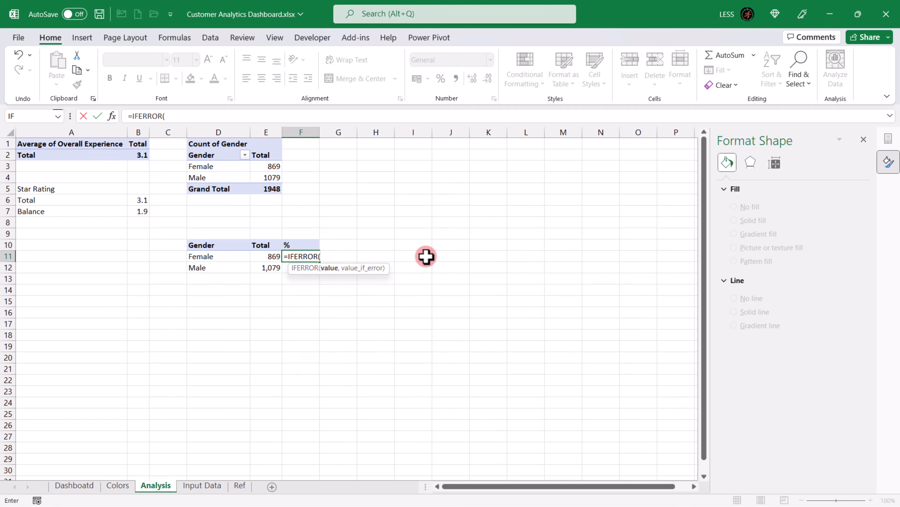
{"action": "key", "text": "Left"}
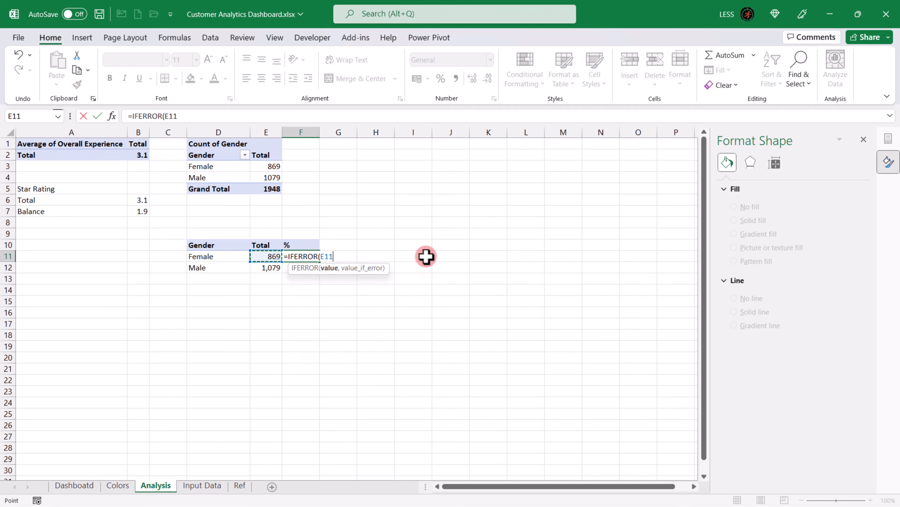
{"action": "key", "text": "Left"}
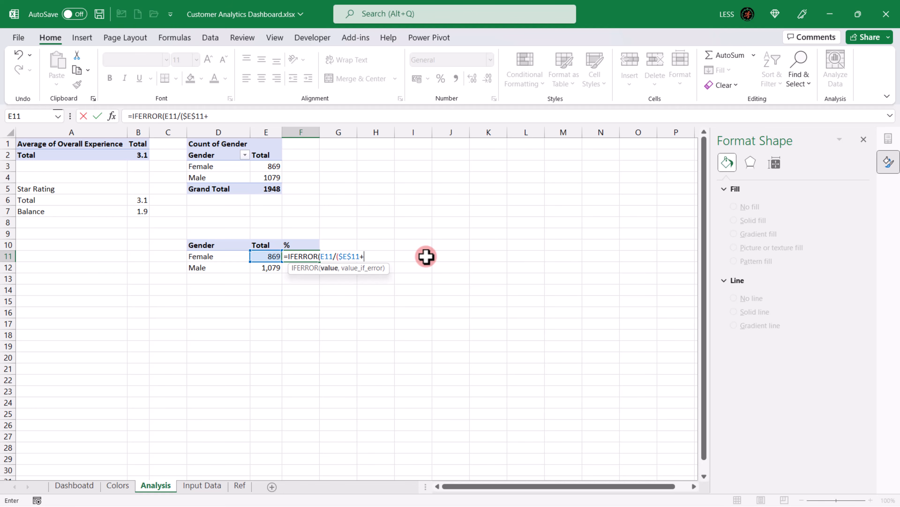
{"action": "key", "text": "Down"}
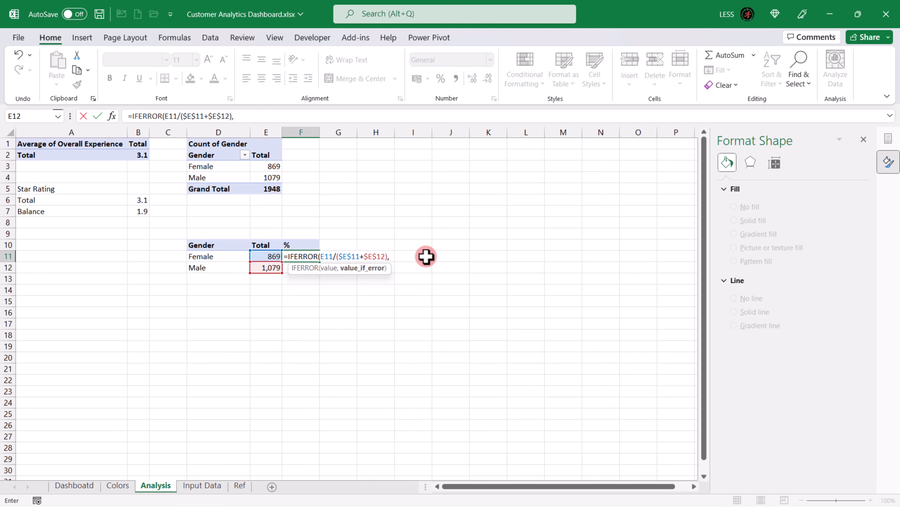
{"action": "type", "text": ")"}
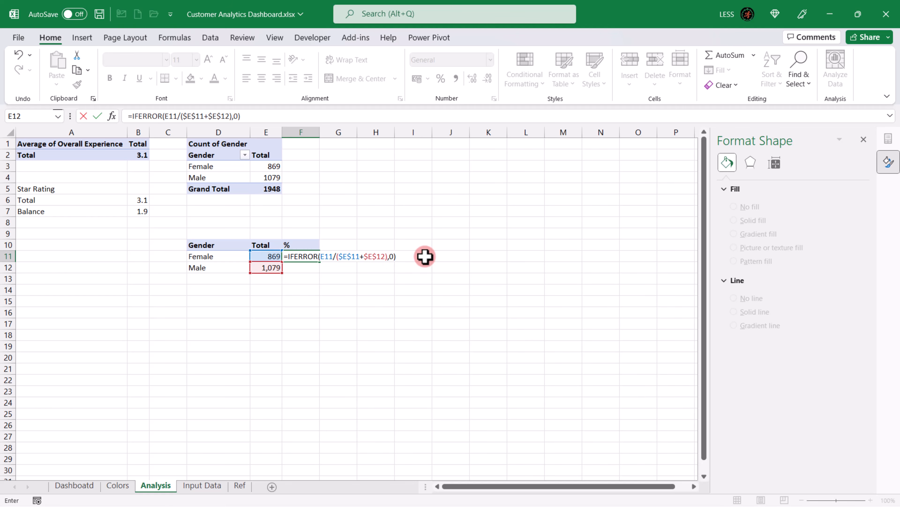
{"action": "key", "text": "Return"}
Step: Fill the F11 formula down to F12 and format both cells as percentages
{"action": "left_click", "coordinate": [312, 256]}
{"action": "key", "text": "shift+Down"}
{"action": "key", "text": "ctrl+d"}
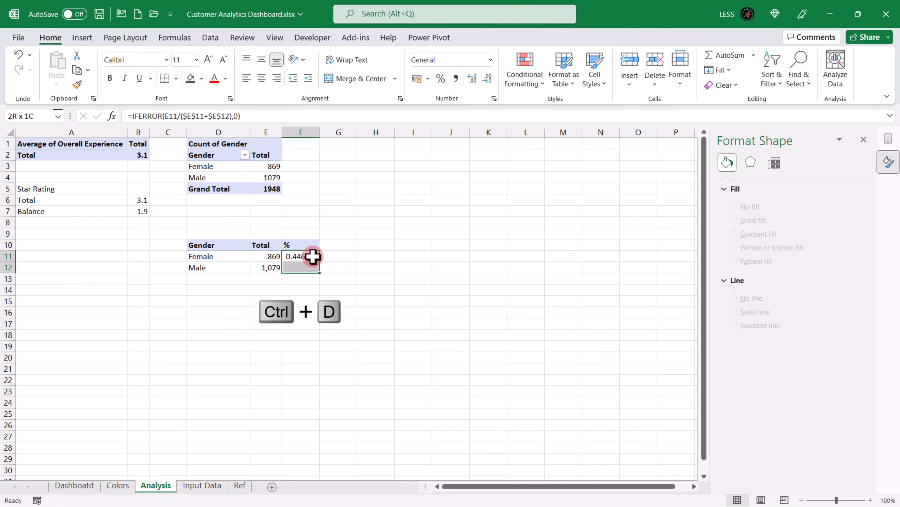
{"action": "left_click", "coordinate": [441, 76]}
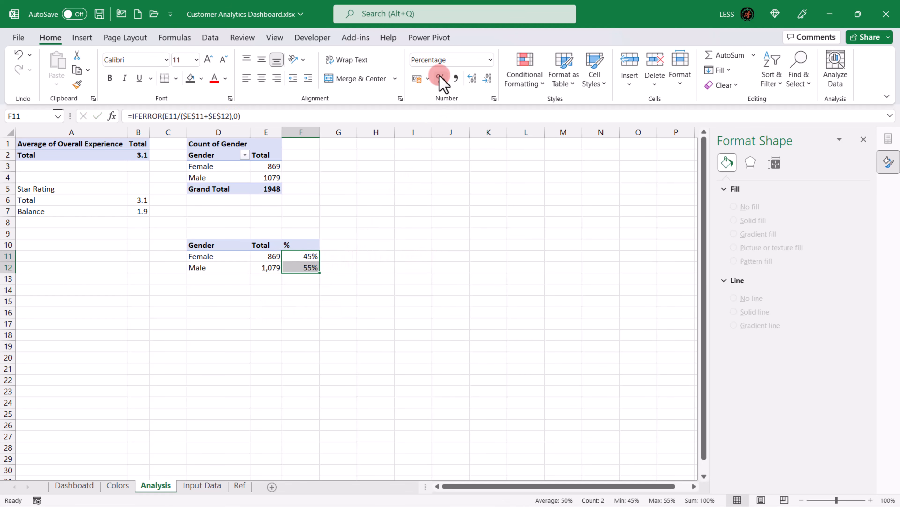
Step: Insert a doughnut chart from the gender labels in D11:D12 and the percentages in F11:F12
{"action": "left_click", "coordinate": [220, 261]}
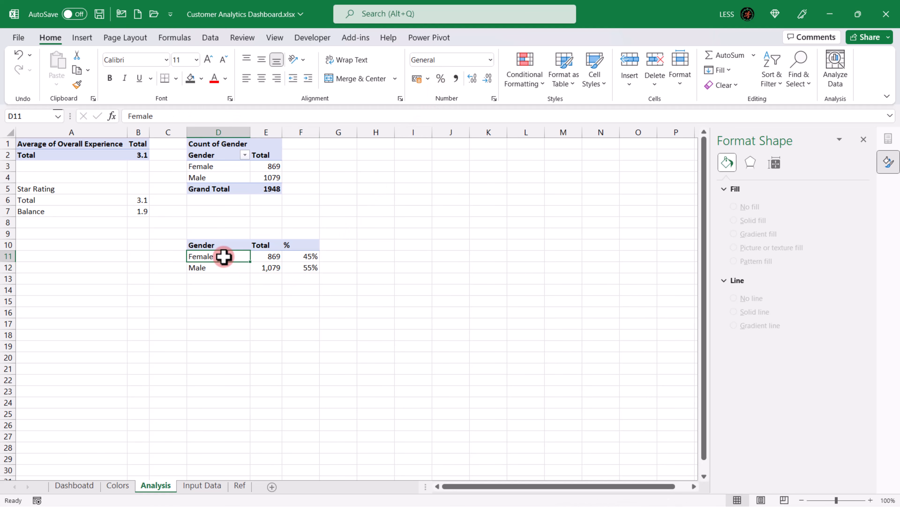
{"action": "left_click_drag", "start_coordinate": [224, 256], "coordinate": [221, 271]}
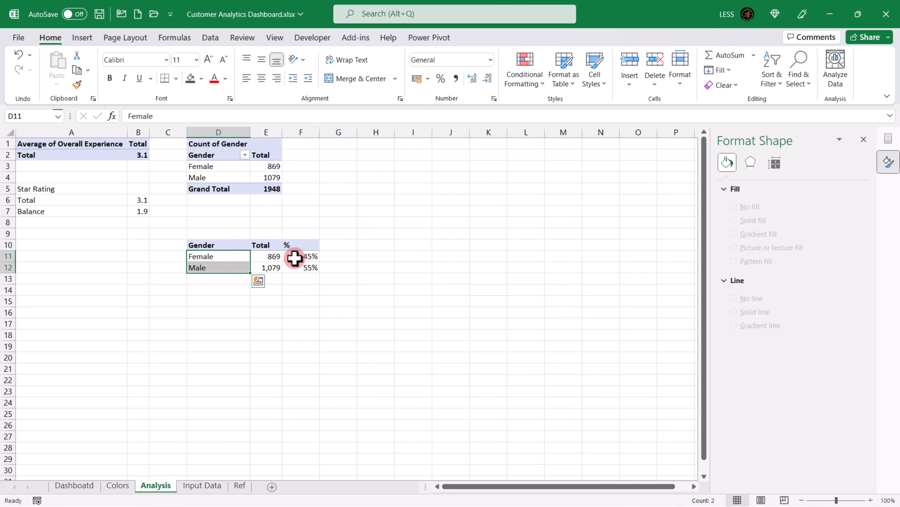
{"action": "left_click_drag", "start_coordinate": [299, 256], "coordinate": [305, 265], "text": "ctrl"}
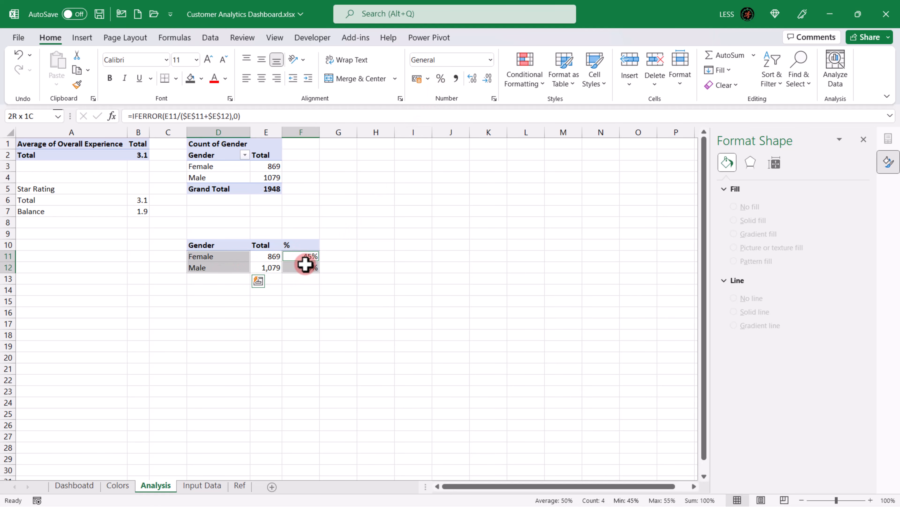
{"action": "left_click", "coordinate": [90, 38]}
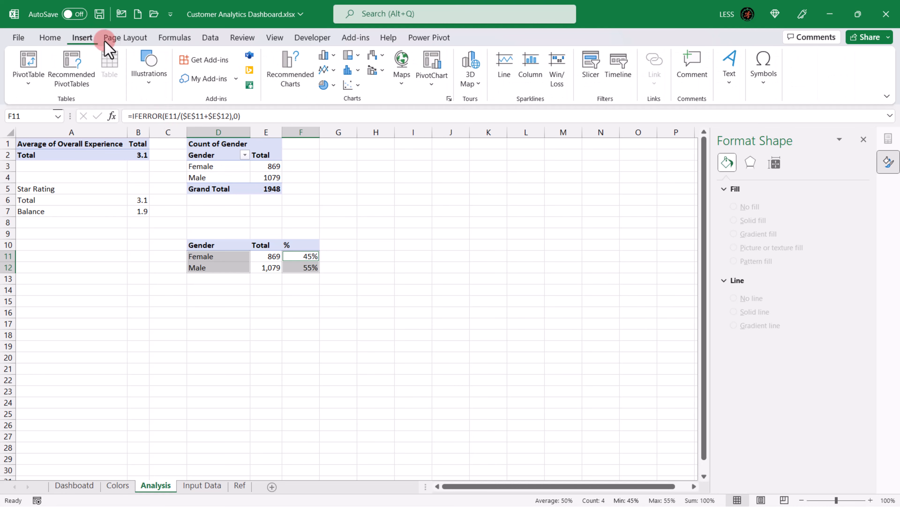
{"action": "left_click", "coordinate": [334, 86]}
{"action": "left_click", "coordinate": [336, 238]}
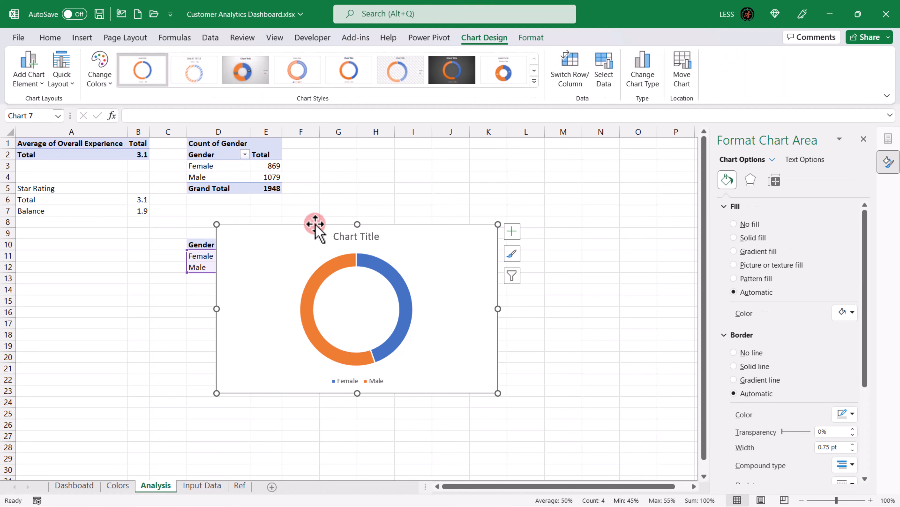
Step: Move the gender doughnut chart from the Analysis sheet to the Dashboatd sheet, below the star rating
{"action": "left_click_drag", "start_coordinate": [315, 224], "coordinate": [307, 256]}
{"action": "key", "text": "Delete"}
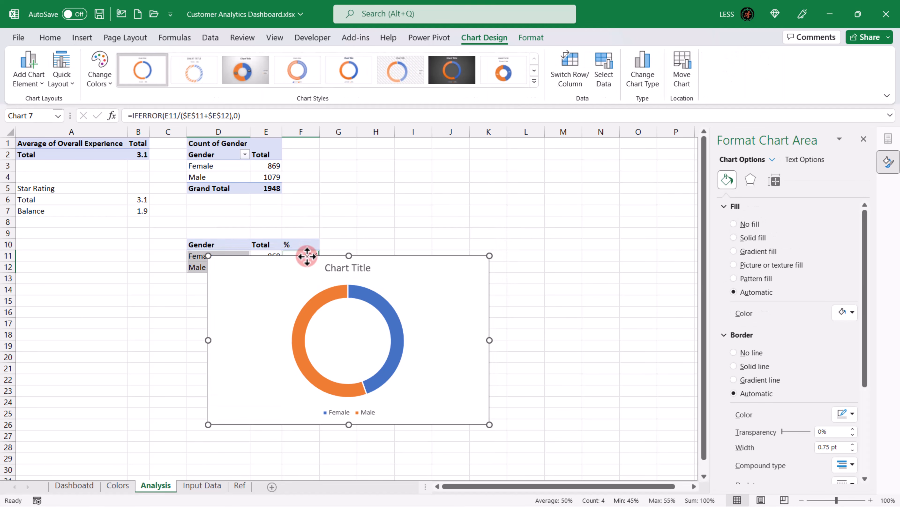
{"action": "left_click", "coordinate": [84, 487]}
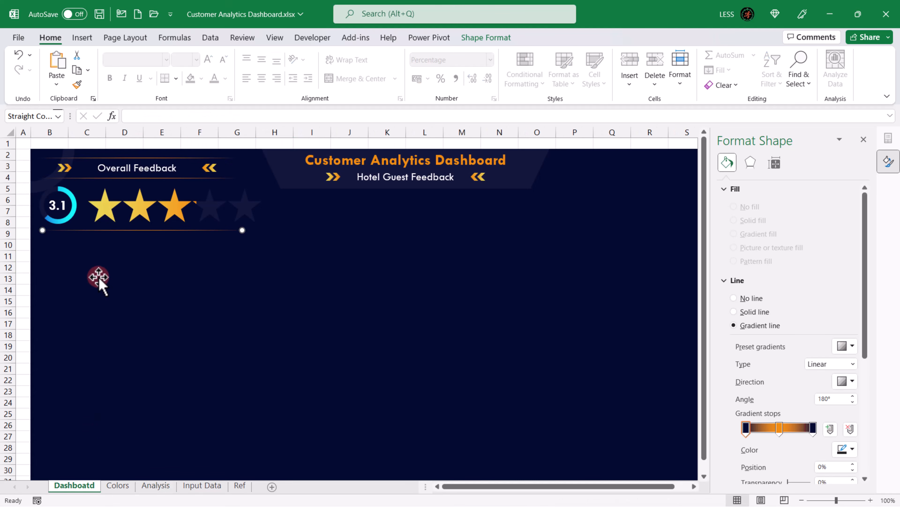
{"action": "key", "text": "ctrl+v"}
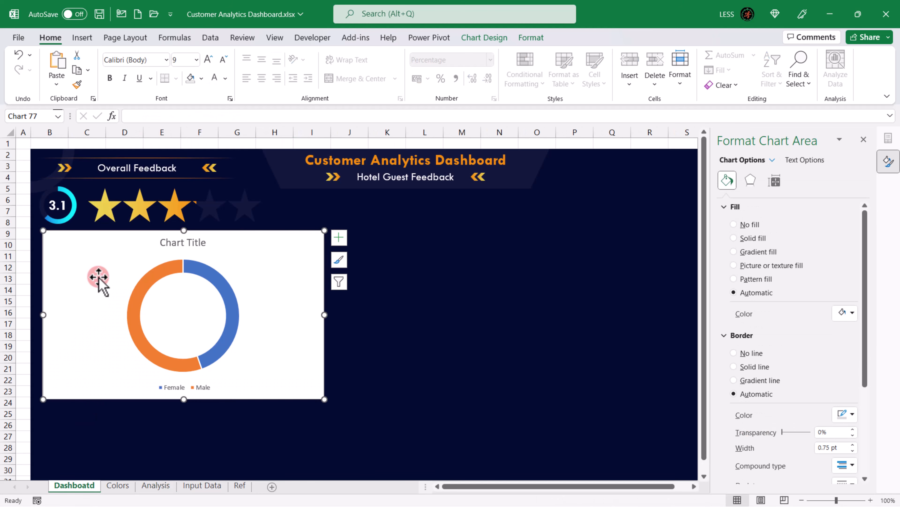
Step: Delete the title and the legend from the gender doughnut chart
{"action": "left_click", "coordinate": [187, 250]}
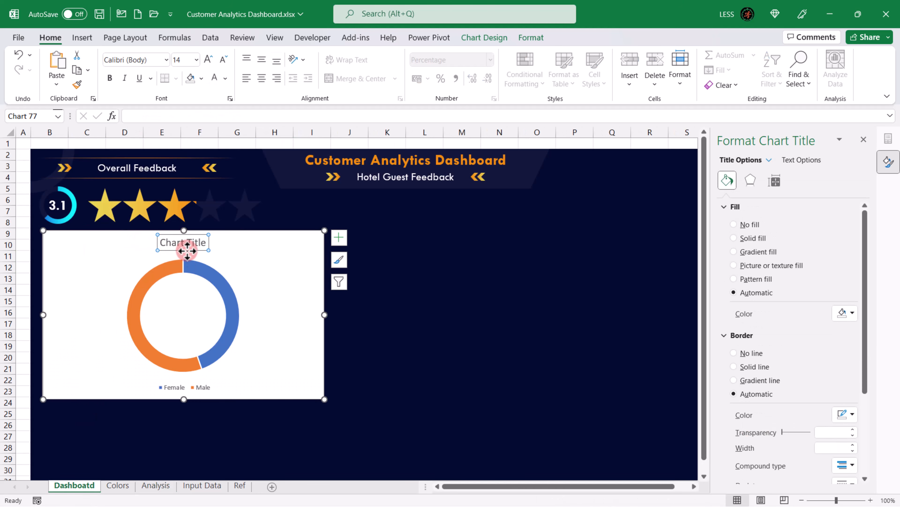
{"action": "key", "text": "Delete"}
{"action": "left_click", "coordinate": [189, 388]}
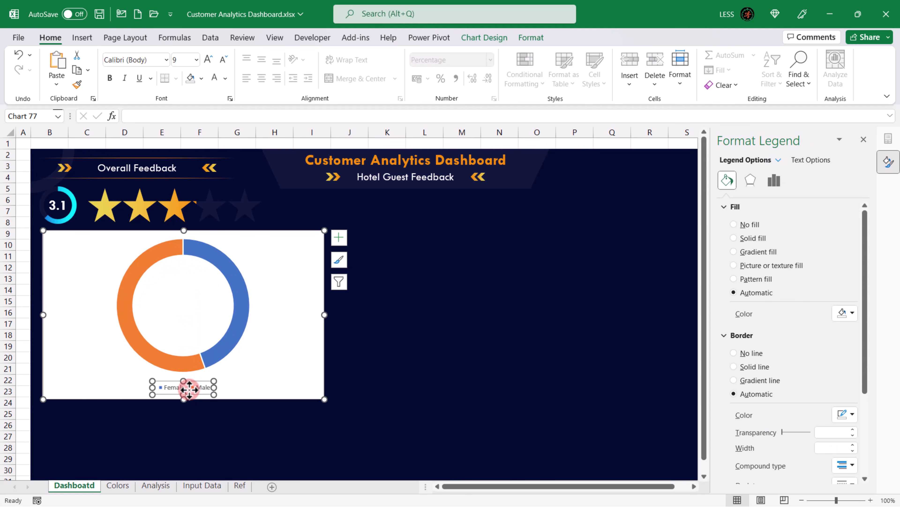
{"action": "key", "text": "Delete"}
Step: Resize the gender doughnut chart to 3.5 cm high and 3.5 cm wide
{"action": "left_click", "coordinate": [187, 388]}
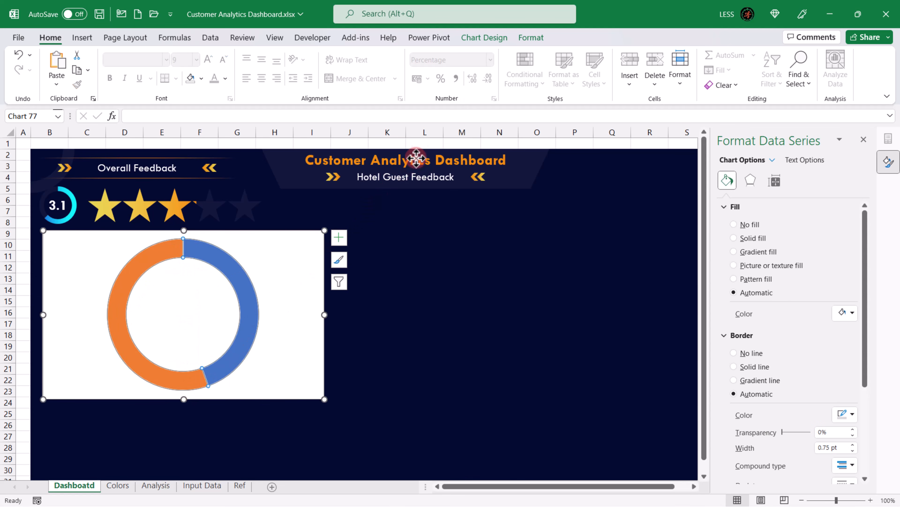
{"action": "left_click", "coordinate": [530, 37]}
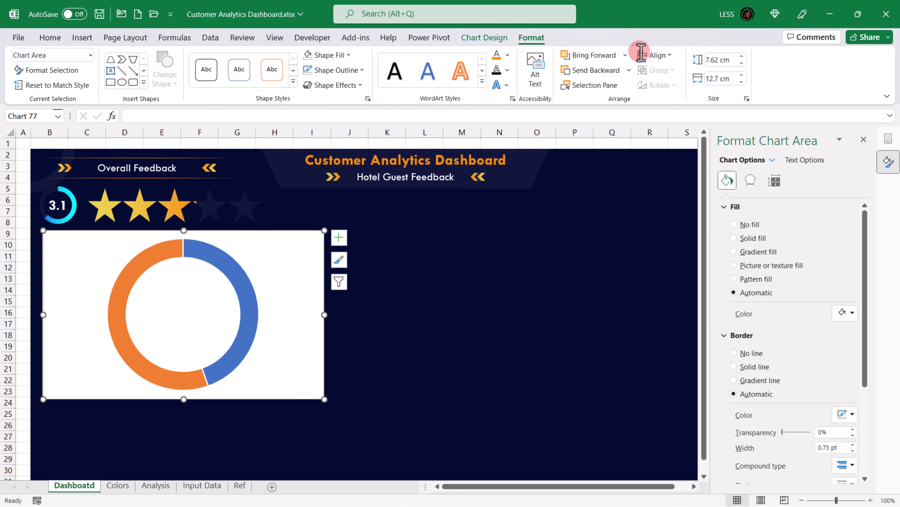
{"action": "left_click", "coordinate": [704, 60]}
{"action": "type", "text": "3.5"}
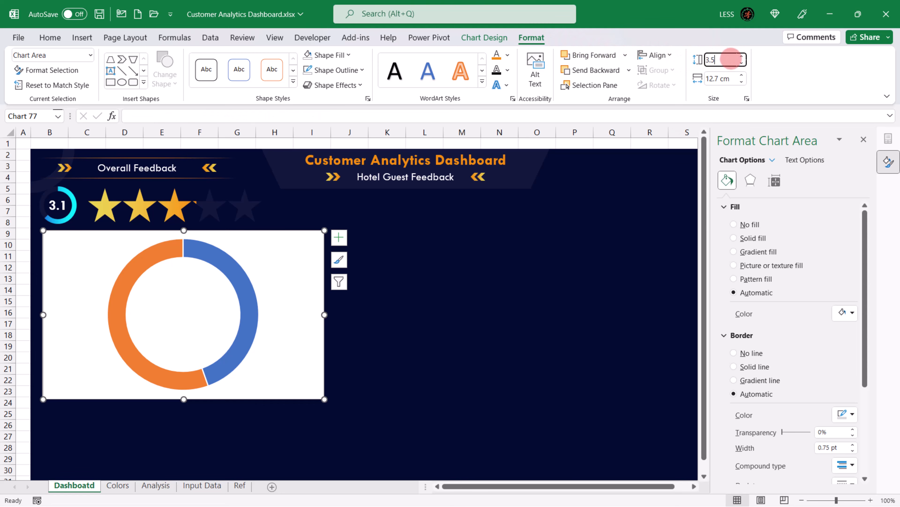
{"action": "key", "text": "Tab"}
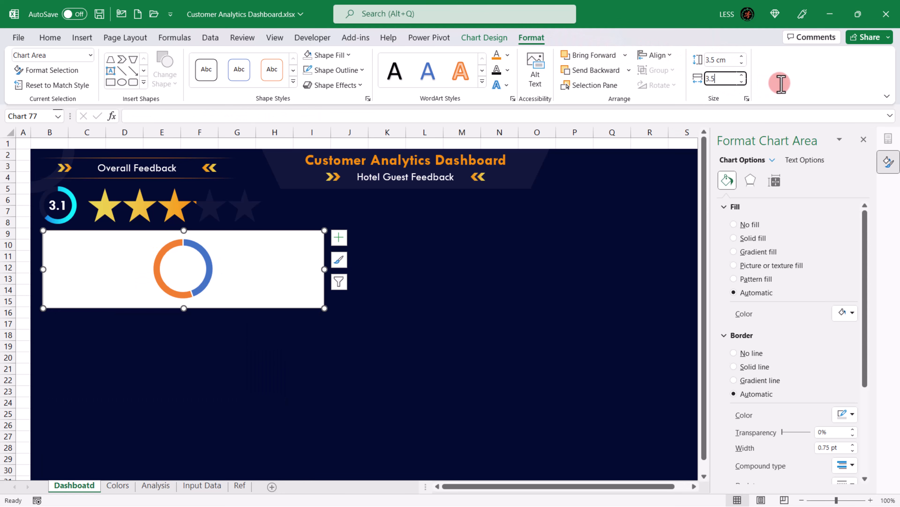
{"action": "left_click", "coordinate": [781, 84]}
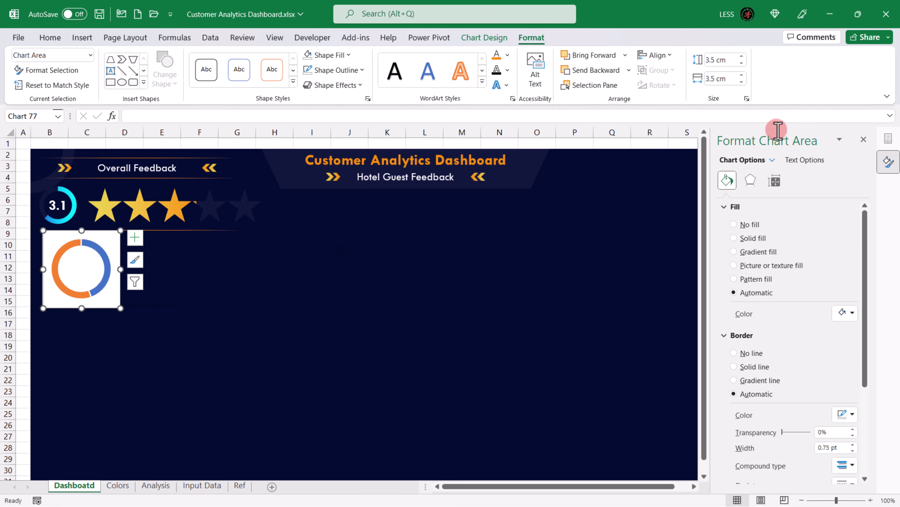
Step: Remove the outline from the doughnut series and set its hole size to 80%
{"action": "left_click", "coordinate": [774, 182]}
{"action": "left_click", "coordinate": [107, 263]}
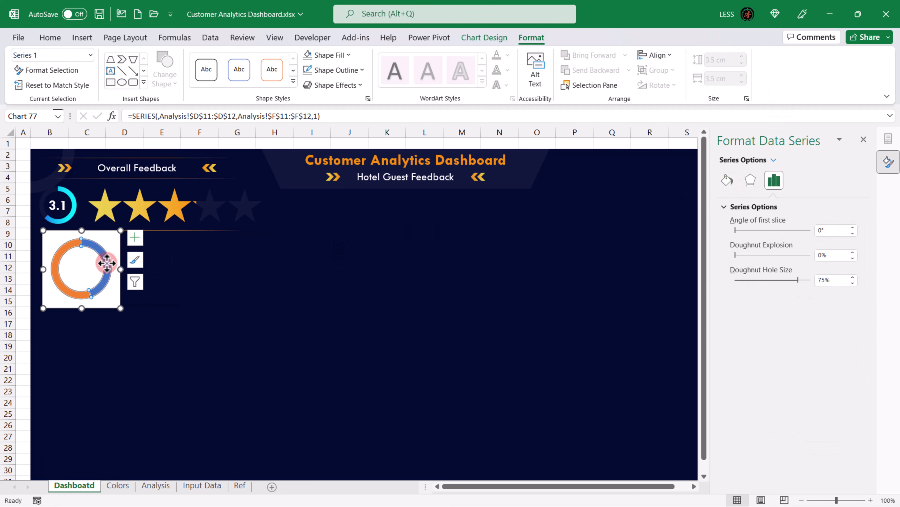
{"action": "left_click", "coordinate": [362, 70]}
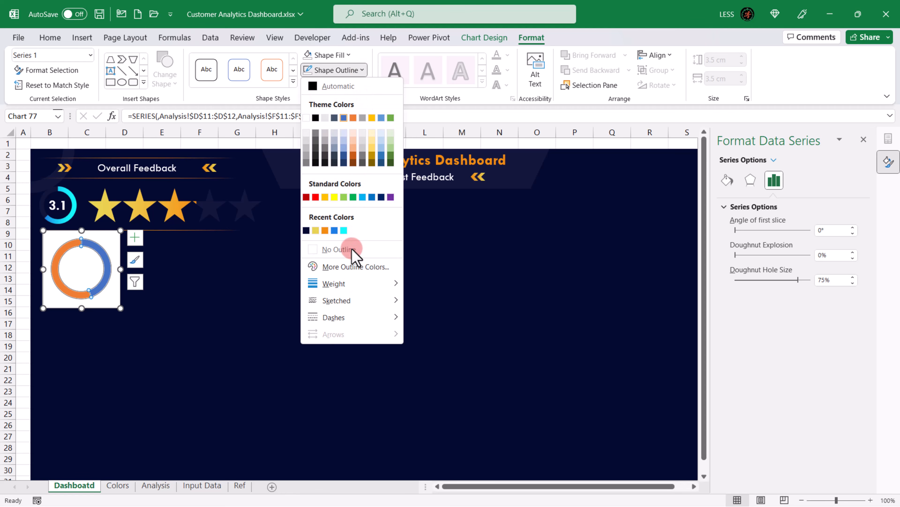
{"action": "left_click", "coordinate": [352, 249]}
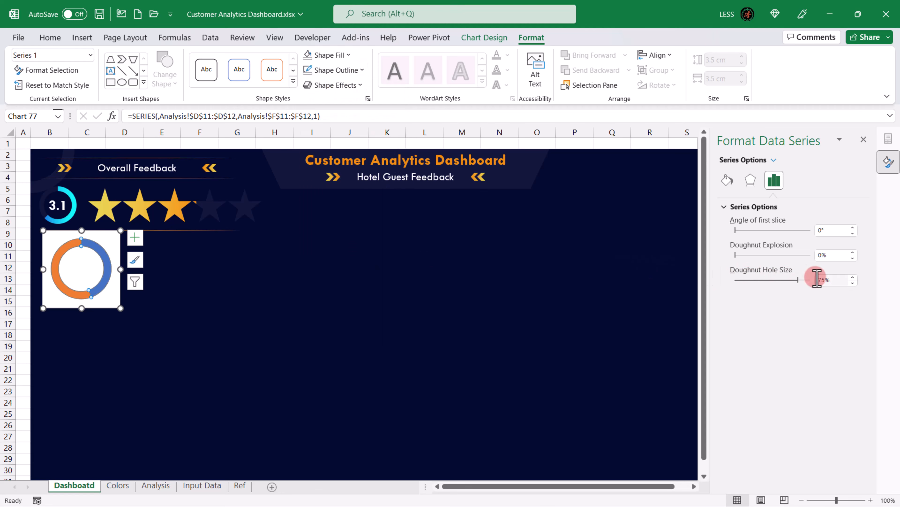
{"action": "left_click", "coordinate": [841, 280]}
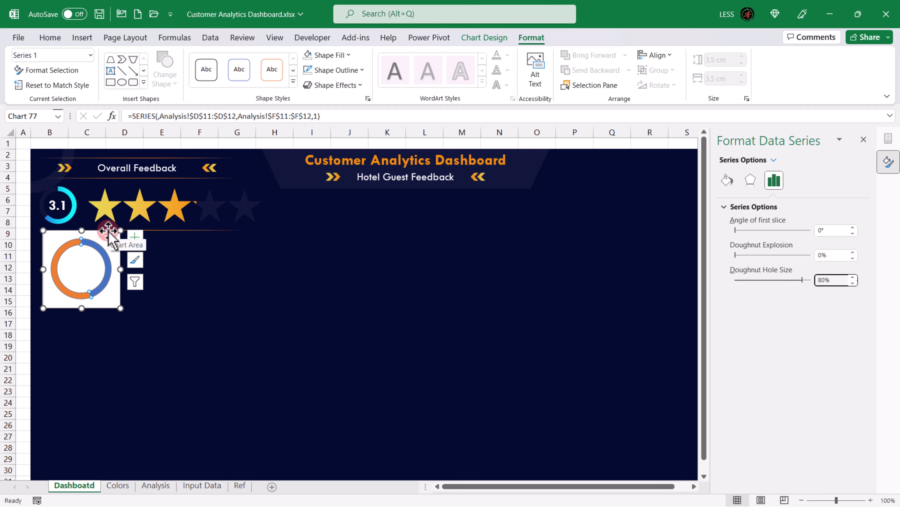
Step: Remove the outline and fill from the gender chart's area and move the chart slightly lower beneath the star rating
{"action": "left_click", "coordinate": [114, 237]}
{"action": "left_click", "coordinate": [354, 70]}
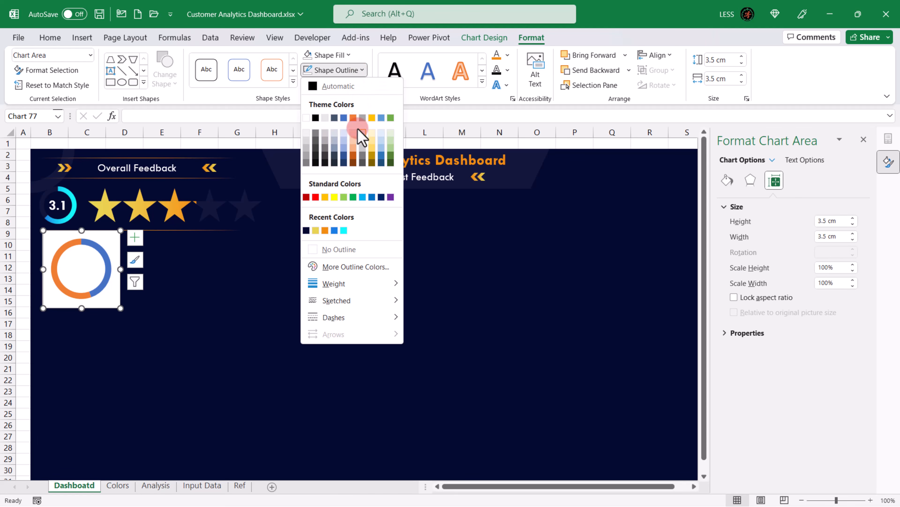
{"action": "left_click", "coordinate": [355, 249]}
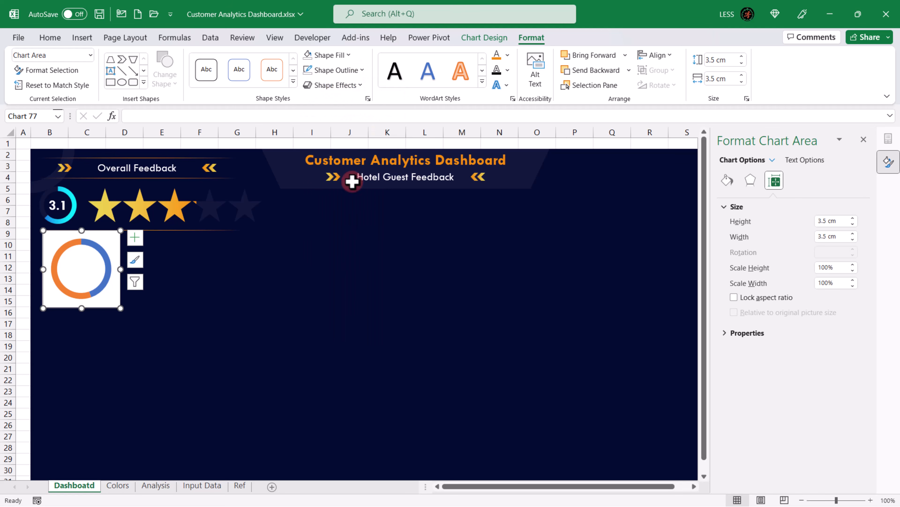
{"action": "left_click", "coordinate": [349, 55]}
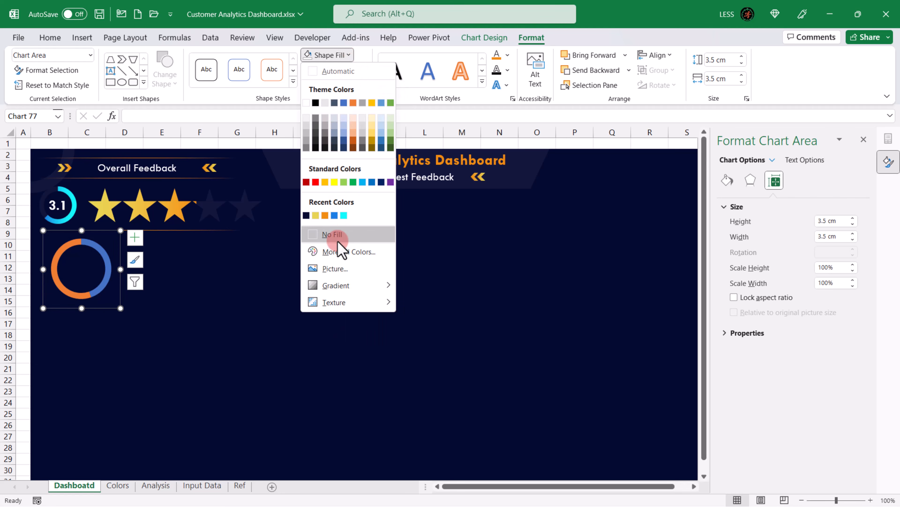
{"action": "left_click", "coordinate": [246, 238]}
{"action": "left_click_drag", "start_coordinate": [96, 233], "coordinate": [98, 254]}
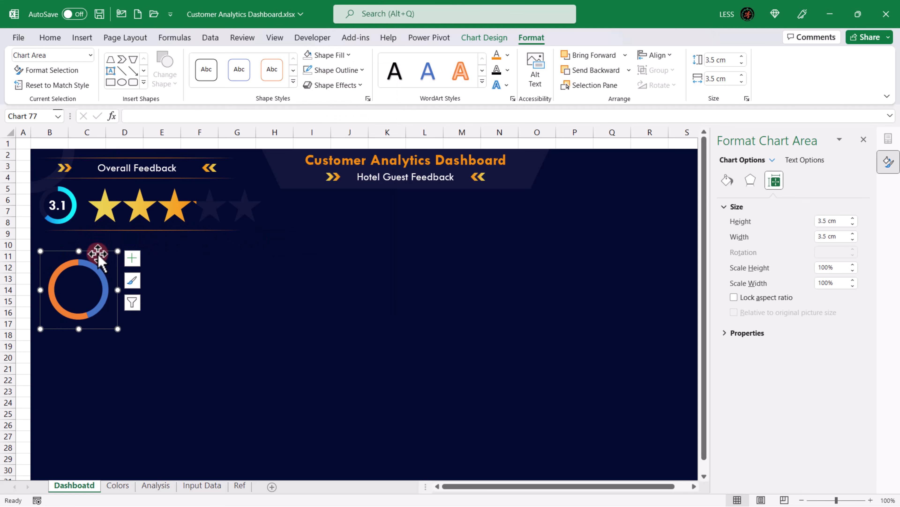
Step: Apply a gradient fill to the Female slice of the gender doughnut and remove the gradient's middle orange stop
{"action": "double_click", "coordinate": [99, 270]}
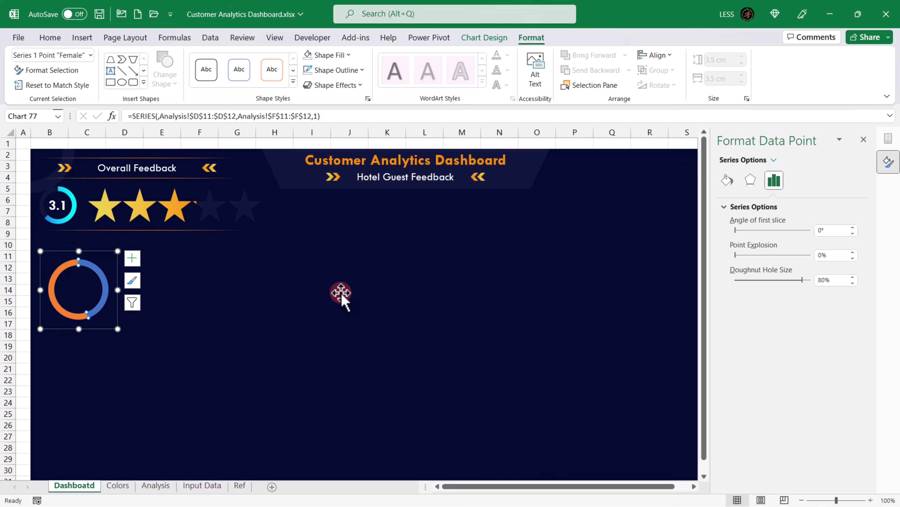
{"action": "left_click", "coordinate": [728, 180]}
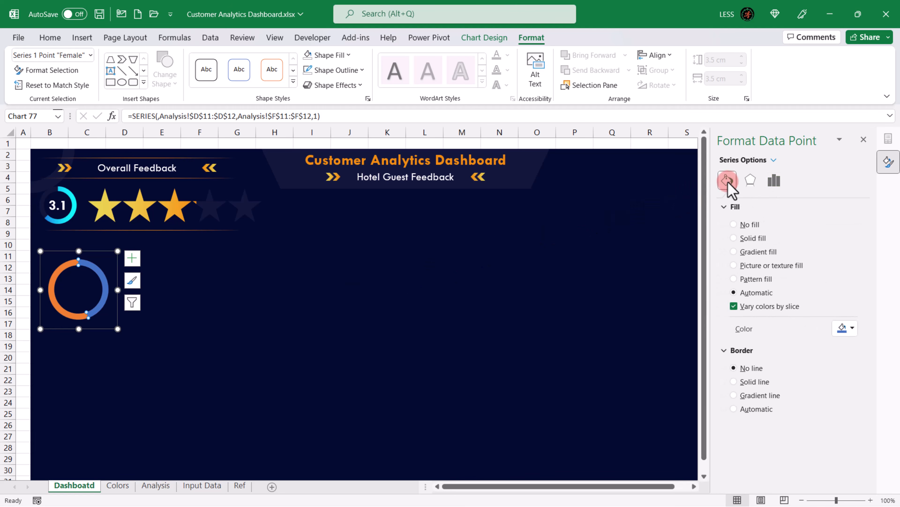
{"action": "left_click", "coordinate": [734, 254]}
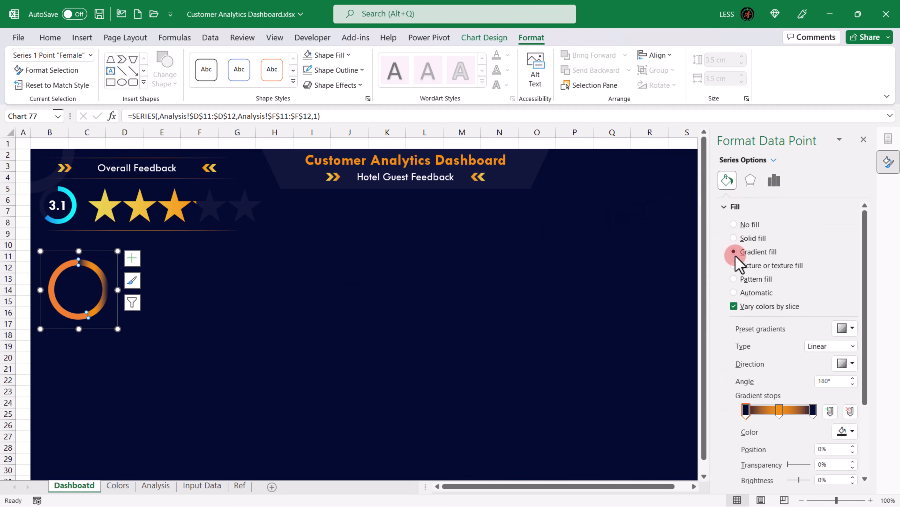
{"action": "left_click", "coordinate": [780, 411]}
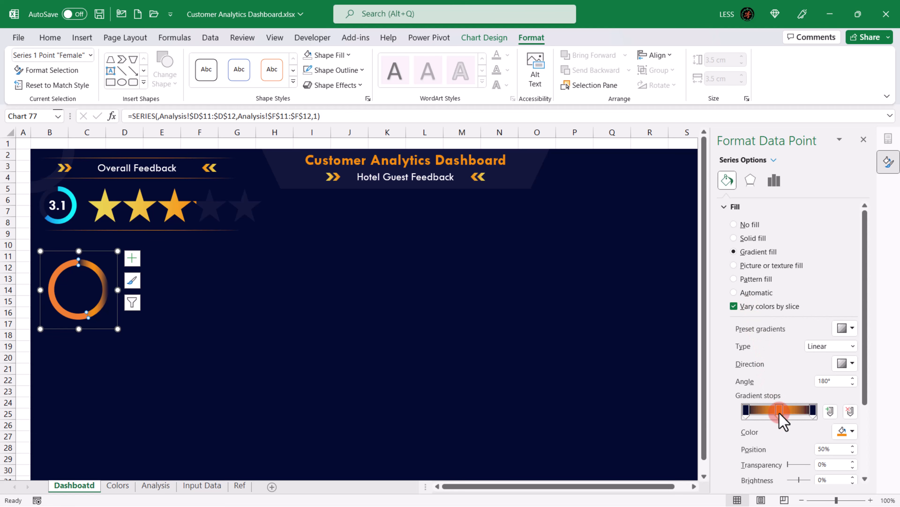
{"action": "left_click_drag", "start_coordinate": [779, 412], "coordinate": [119, 487]}
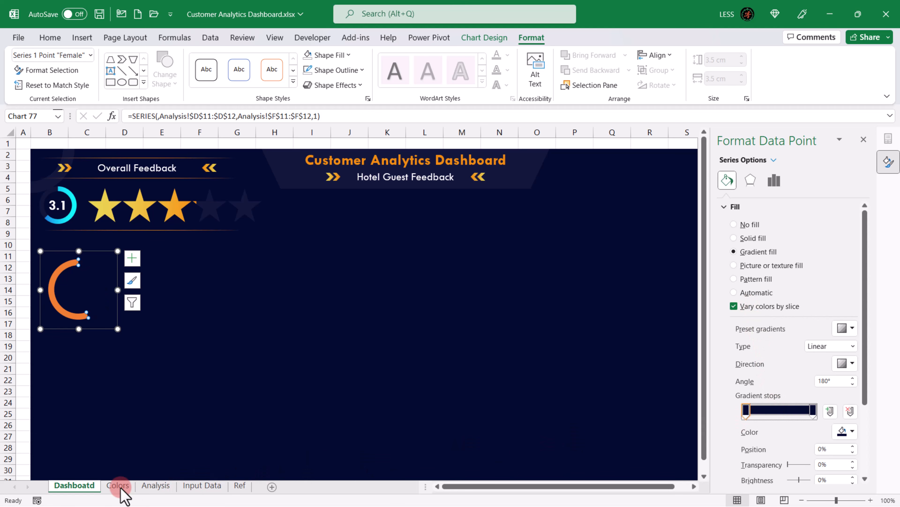
Step: Copy the hex code #E14BE1 from the Colors sheet and apply it to the first gradient stop of the Female slice
{"action": "left_click", "coordinate": [118, 485]}
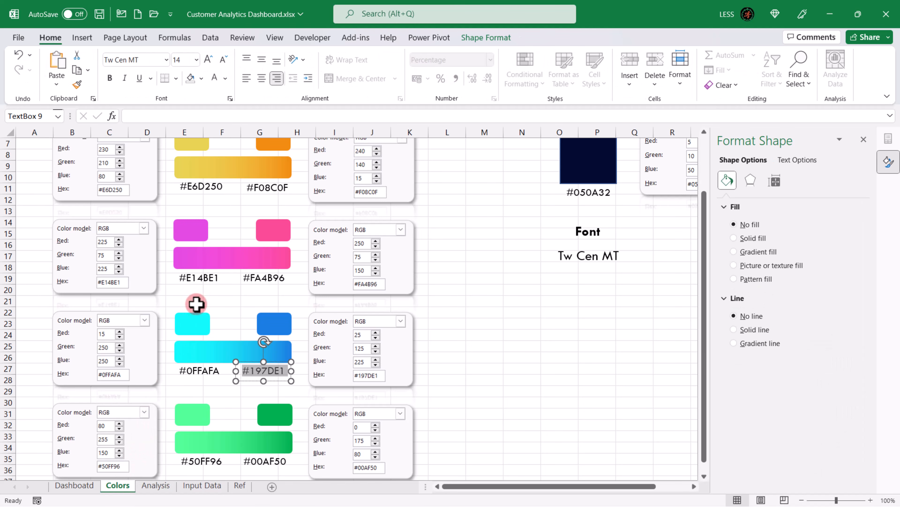
{"action": "left_click", "coordinate": [209, 277]}
{"action": "left_click_drag", "start_coordinate": [209, 277], "coordinate": [81, 489]}
{"action": "left_click", "coordinate": [80, 488]}
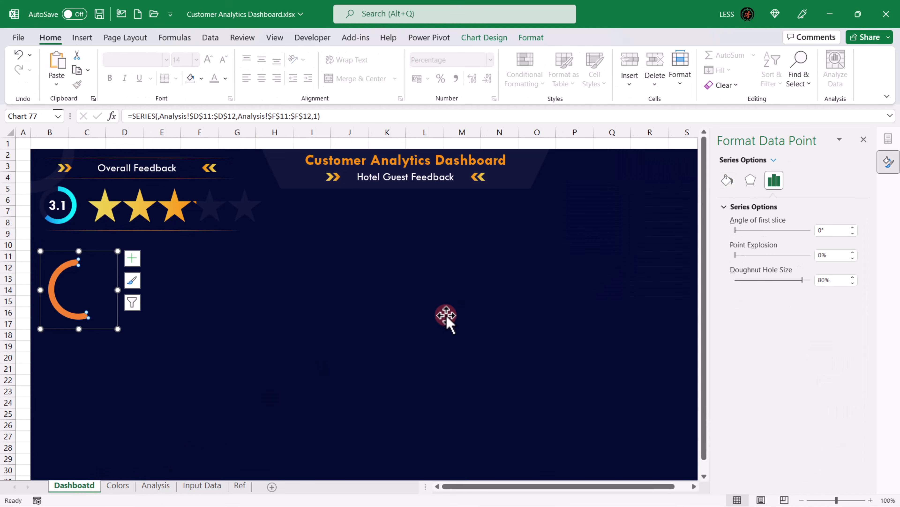
{"action": "left_click", "coordinate": [730, 181]}
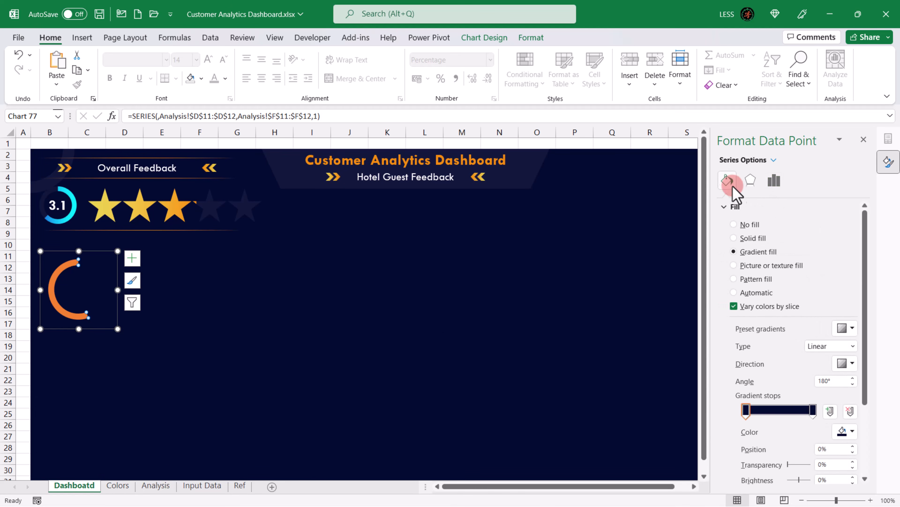
{"action": "left_click", "coordinate": [853, 431]}
{"action": "left_click", "coordinate": [855, 419]}
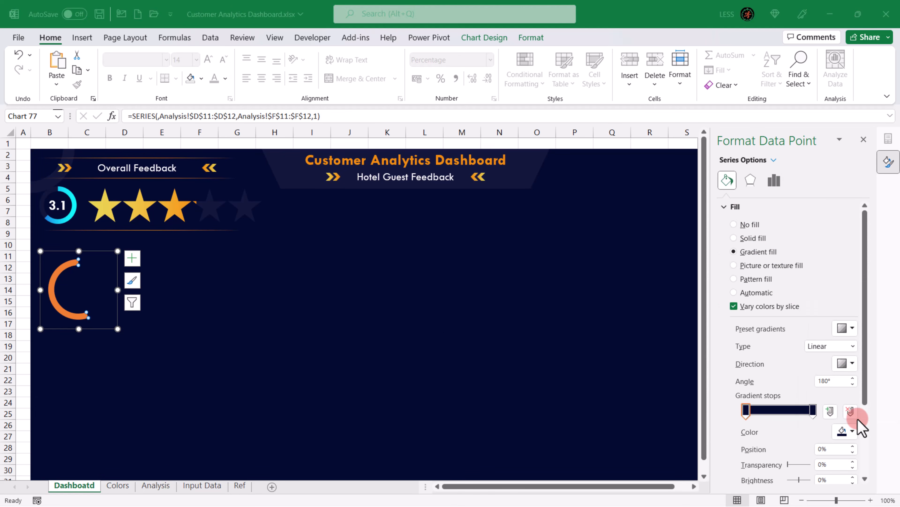
{"action": "left_click_drag", "start_coordinate": [413, 328], "coordinate": [366, 329]}
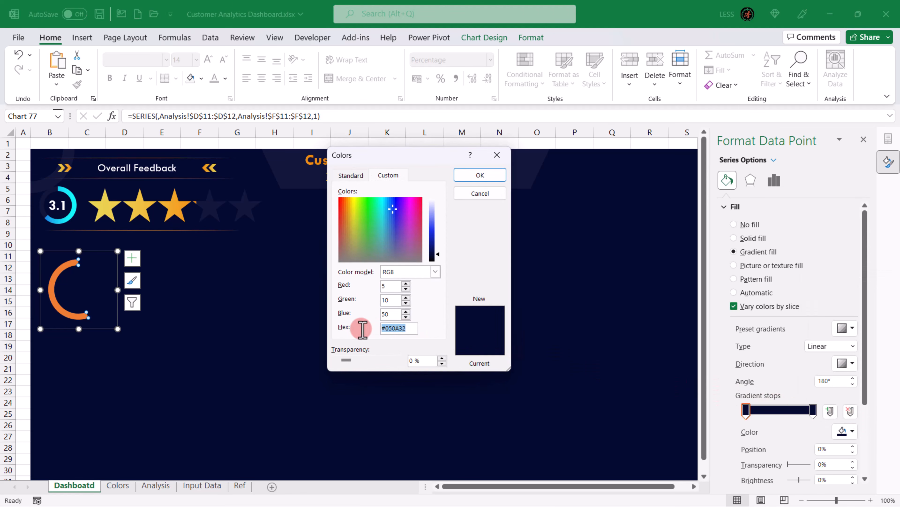
{"action": "left_click", "coordinate": [479, 175]}
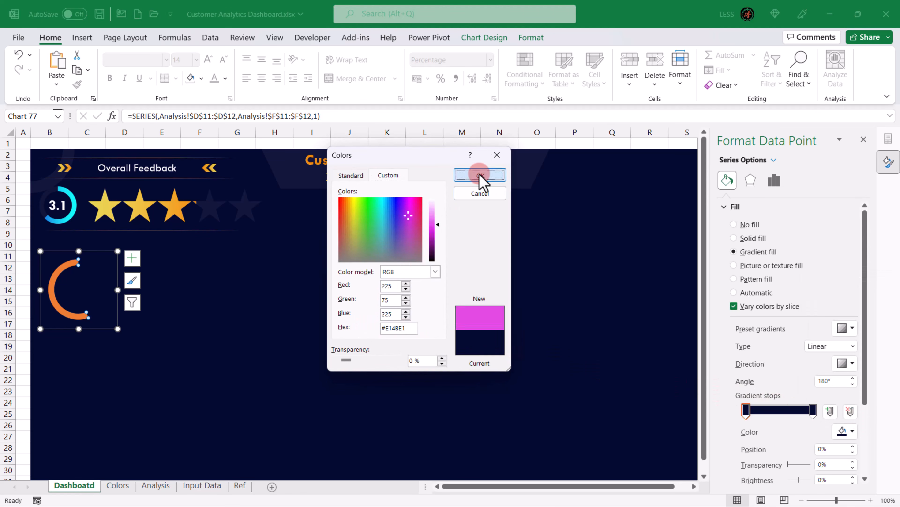
Step: Copy the hex code #FA4B96 from the Colors sheet and apply it to the last gradient stop of the Female slice
{"action": "left_click", "coordinate": [813, 411]}
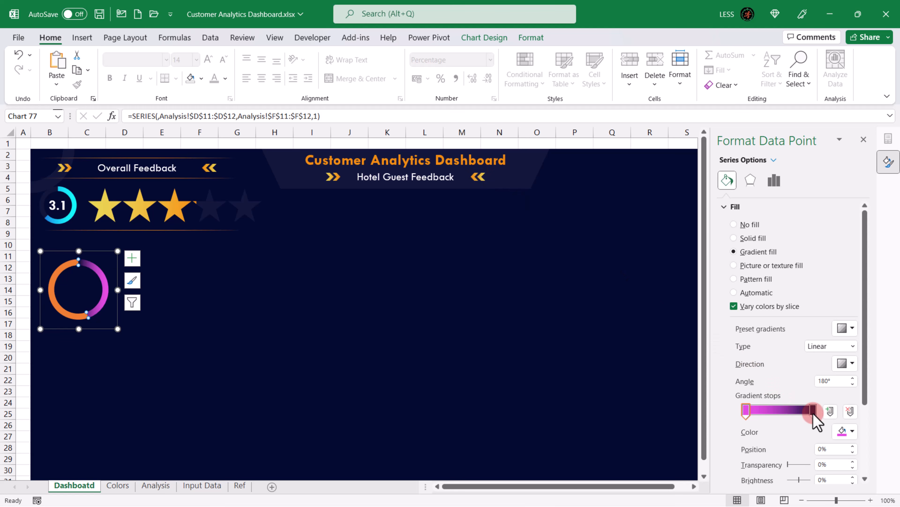
{"action": "left_click", "coordinate": [116, 485]}
{"action": "left_click", "coordinate": [266, 277]}
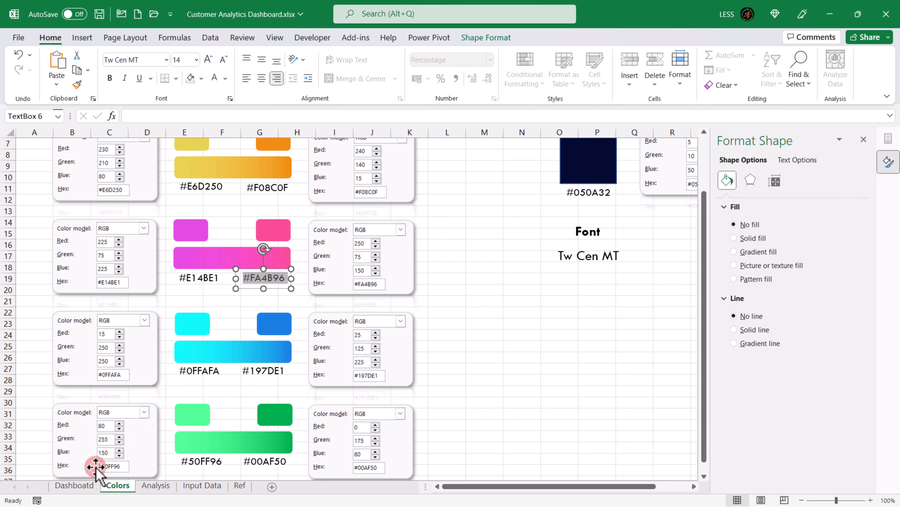
{"action": "left_click", "coordinate": [76, 486]}
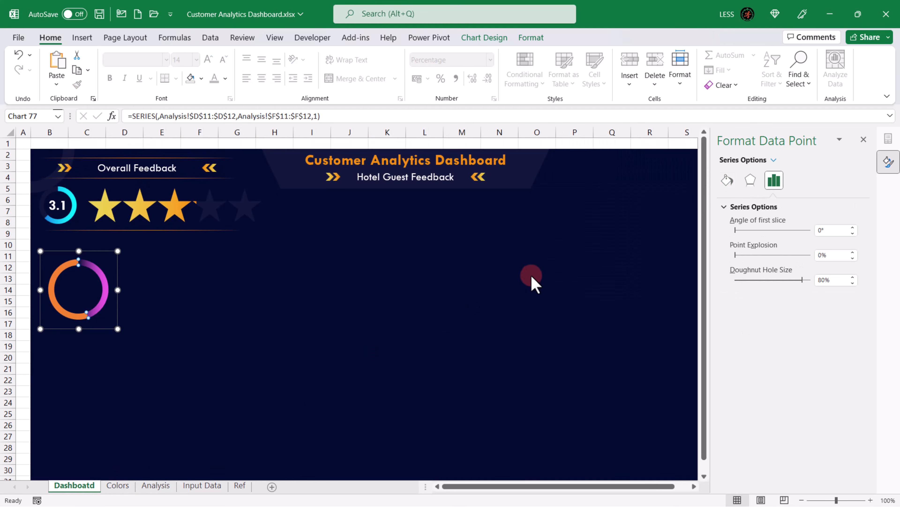
{"action": "left_click", "coordinate": [727, 181]}
{"action": "left_click", "coordinate": [812, 410]}
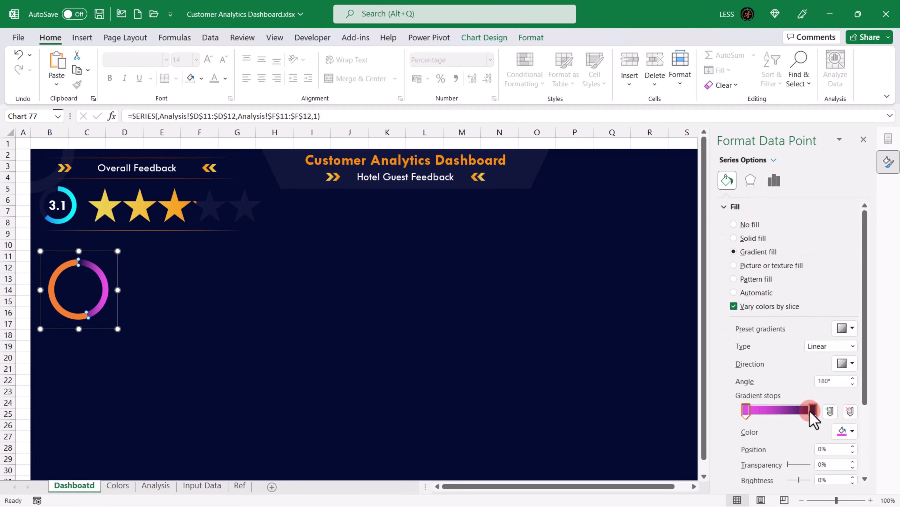
{"action": "left_click", "coordinate": [852, 431]}
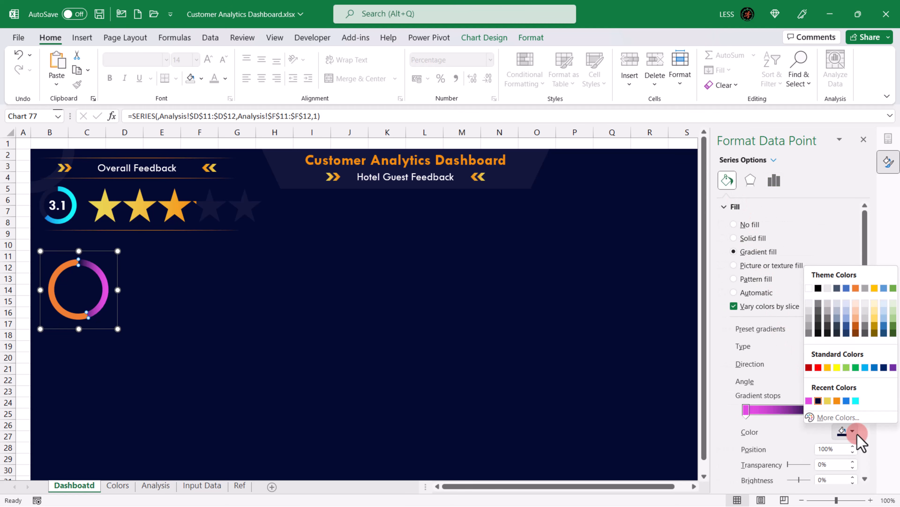
{"action": "left_click", "coordinate": [837, 417]}
{"action": "left_click", "coordinate": [417, 329]}
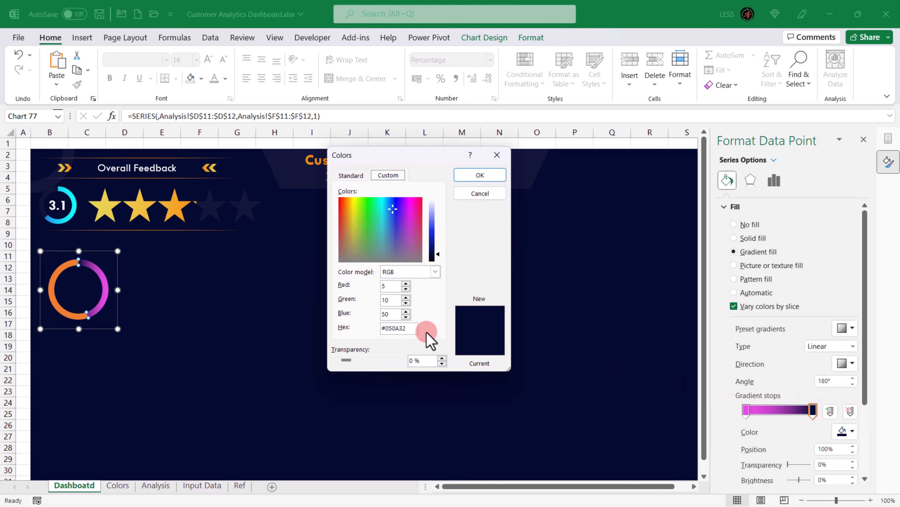
{"action": "left_click_drag", "start_coordinate": [417, 329], "coordinate": [367, 331]}
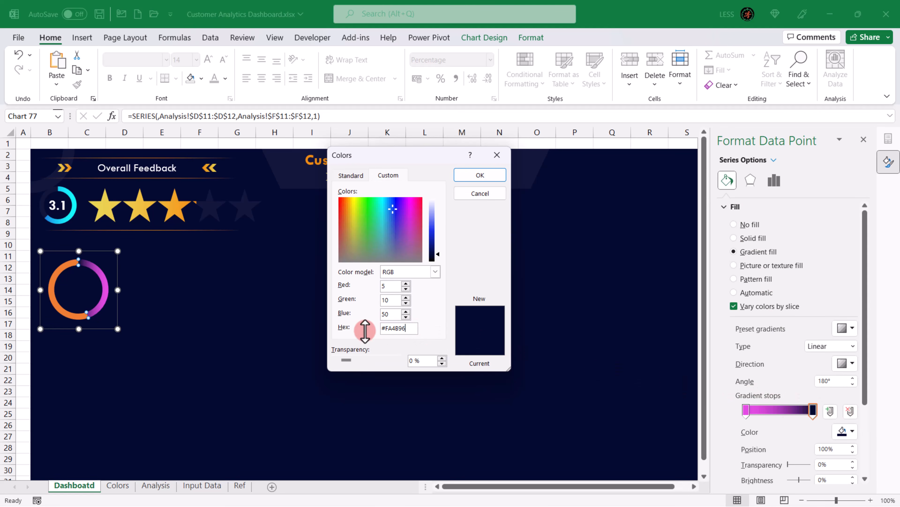
{"action": "left_click", "coordinate": [482, 176]}
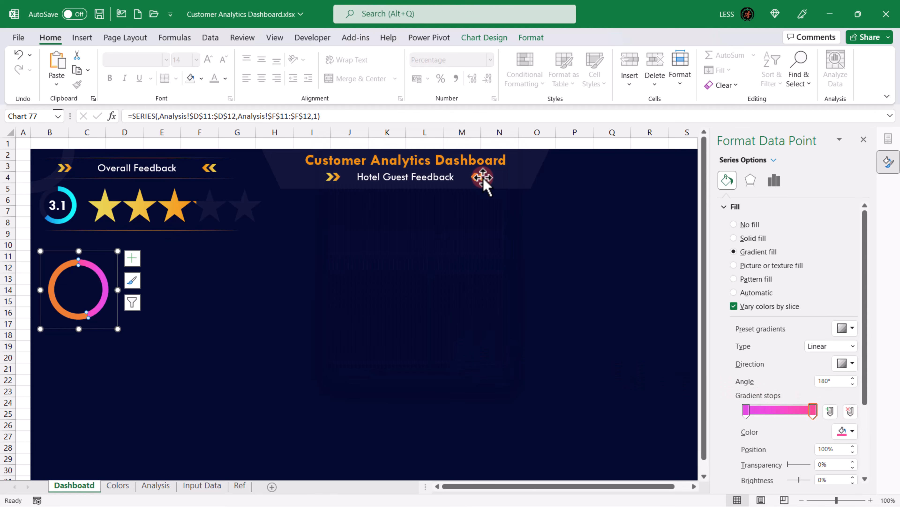
Step: Give the Male slice of the gender doughnut a solid white fill with 95% transparency
{"action": "left_click", "coordinate": [53, 279]}
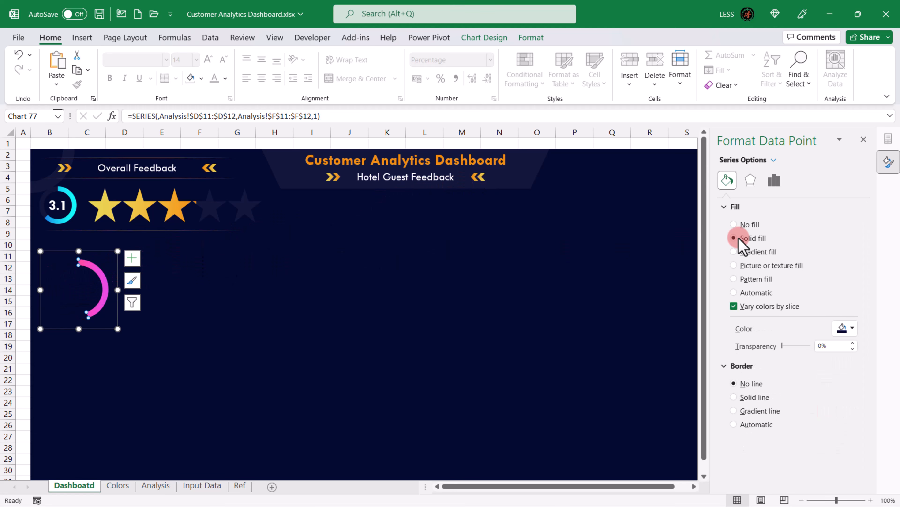
{"action": "left_click", "coordinate": [846, 328]}
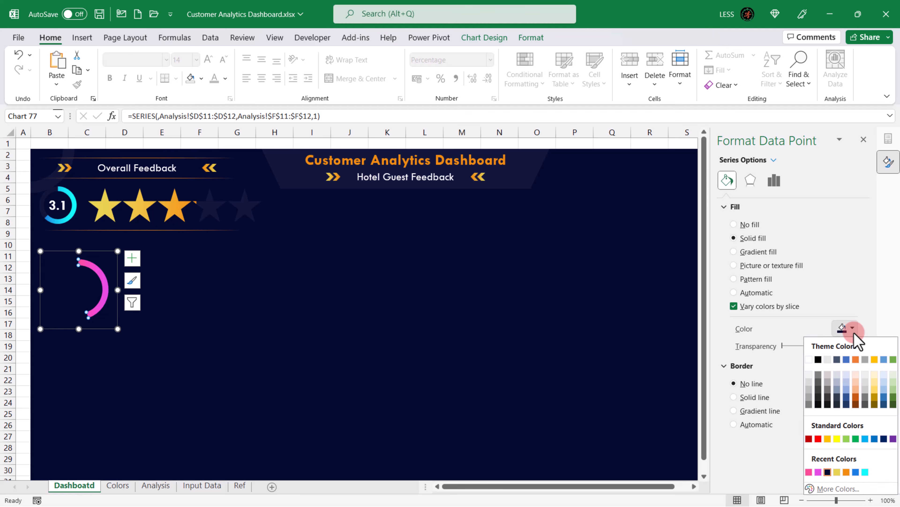
{"action": "left_click", "coordinate": [809, 359]}
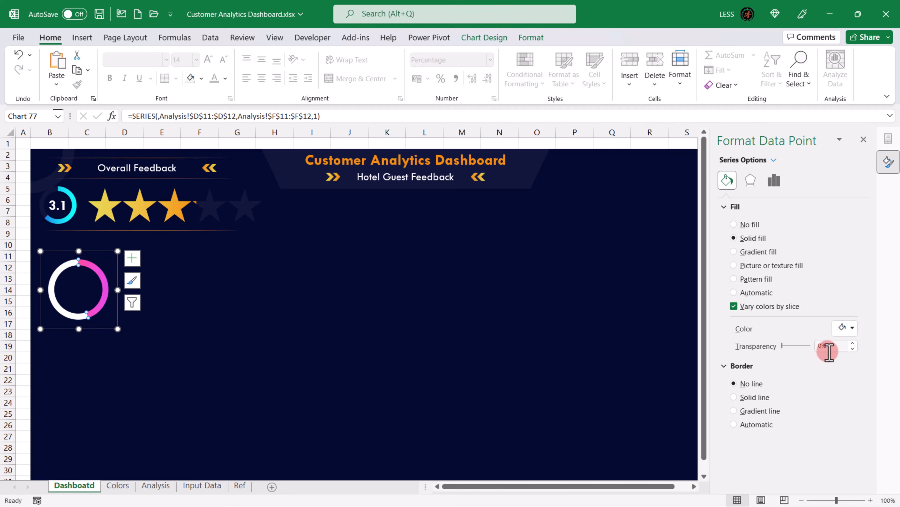
{"action": "type", "text": "9"}
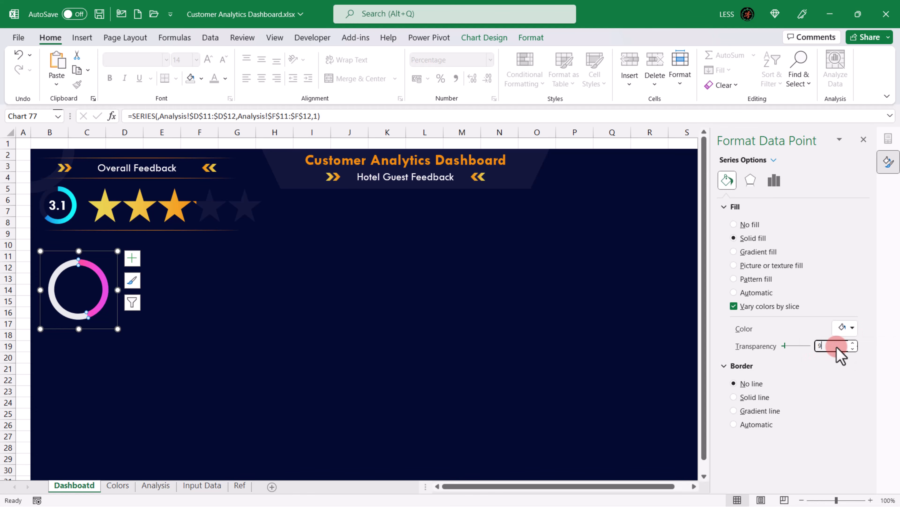
{"action": "type", "text": "5"}
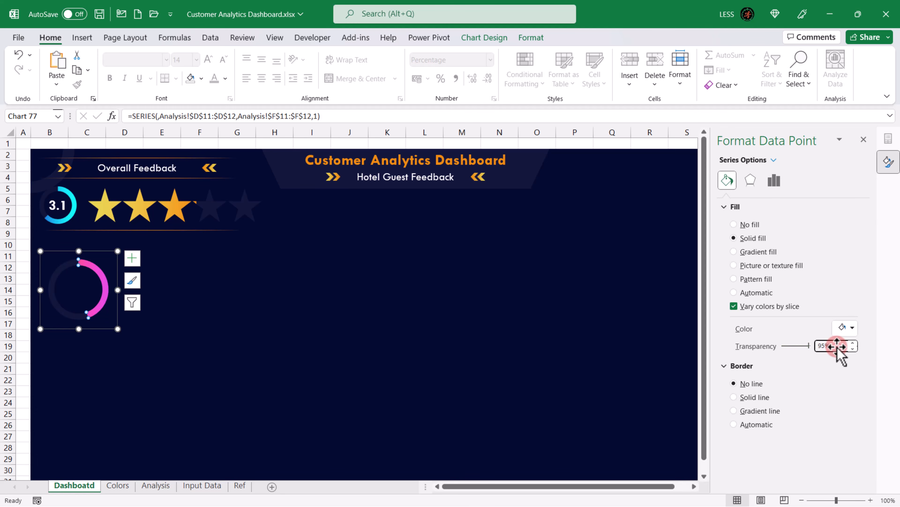
Step: Duplicate the rating text box from the overall feedback ring and place the copy in the centre of the gender doughnut
{"action": "left_click", "coordinate": [64, 196]}
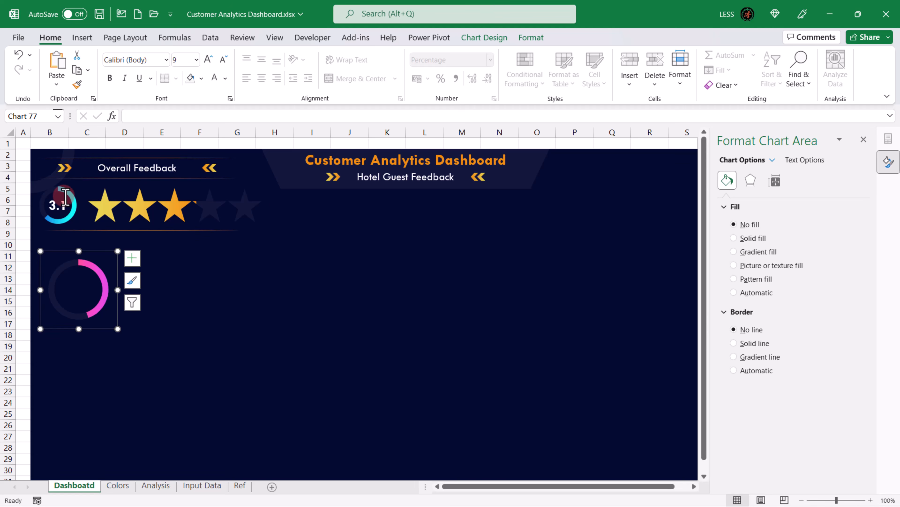
{"action": "left_click", "coordinate": [63, 200]}
{"action": "left_click", "coordinate": [62, 204]}
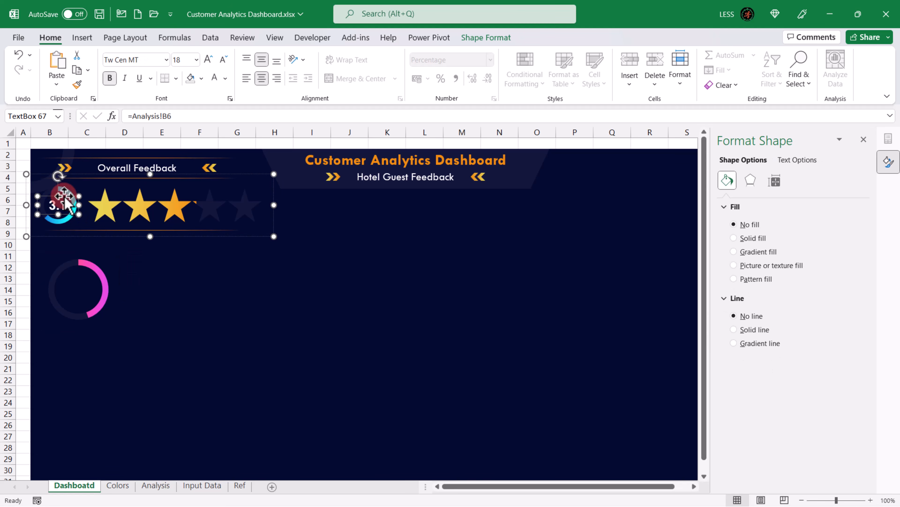
{"action": "left_click", "coordinate": [21, 293]}
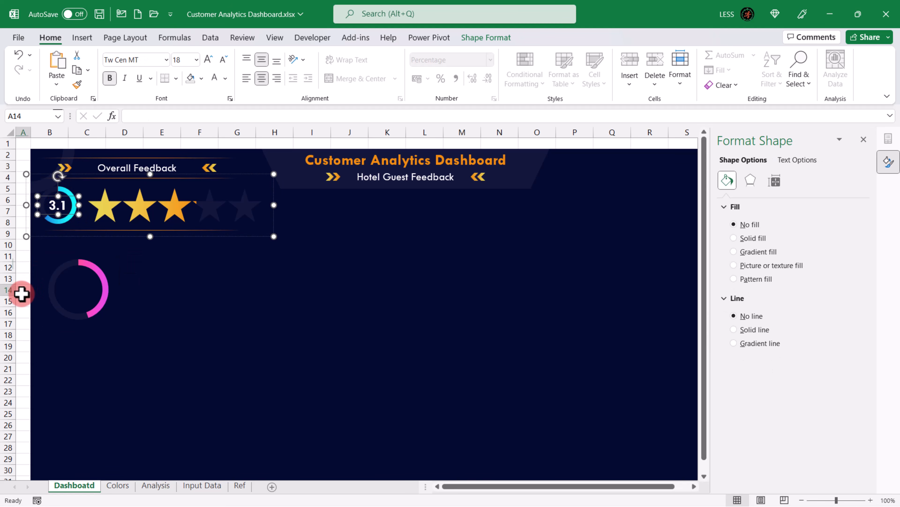
{"action": "key", "text": "ctrl+v"}
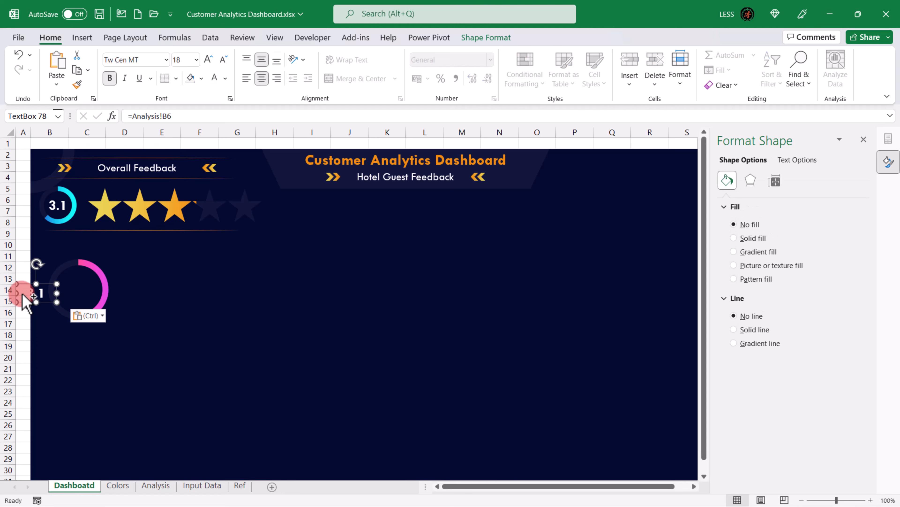
{"action": "left_click_drag", "start_coordinate": [21, 294], "coordinate": [88, 281]}
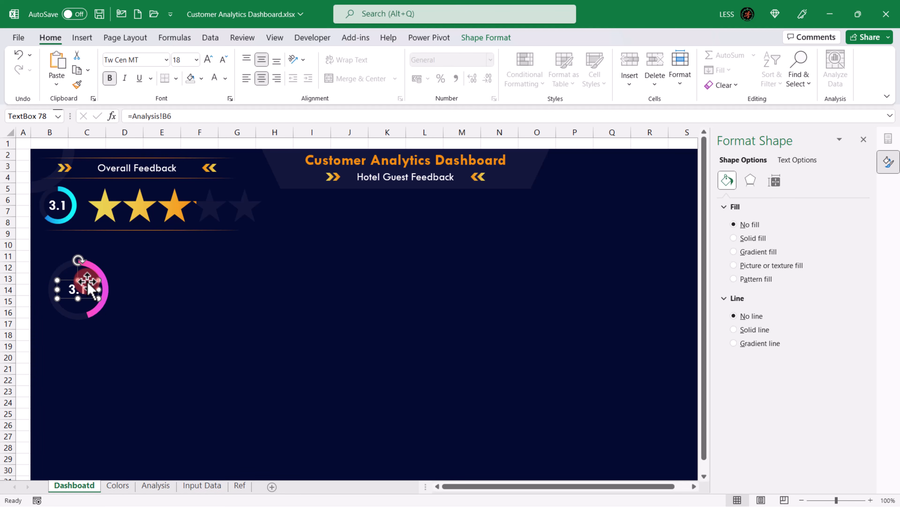
Step: Link the text box in the centre of the gender doughnut to the Female percentage in cell F11 of the Analysis sheet
{"action": "left_click_drag", "start_coordinate": [174, 116], "coordinate": [131, 117]}
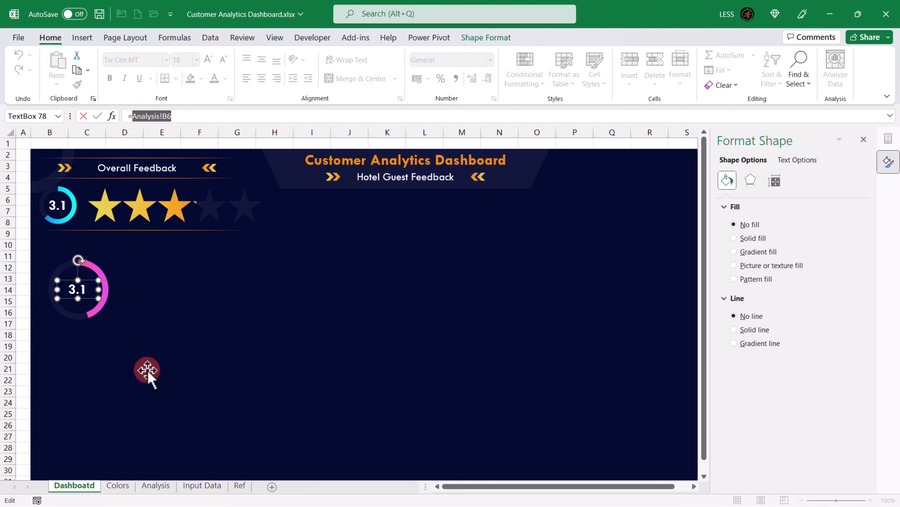
{"action": "left_click", "coordinate": [155, 485]}
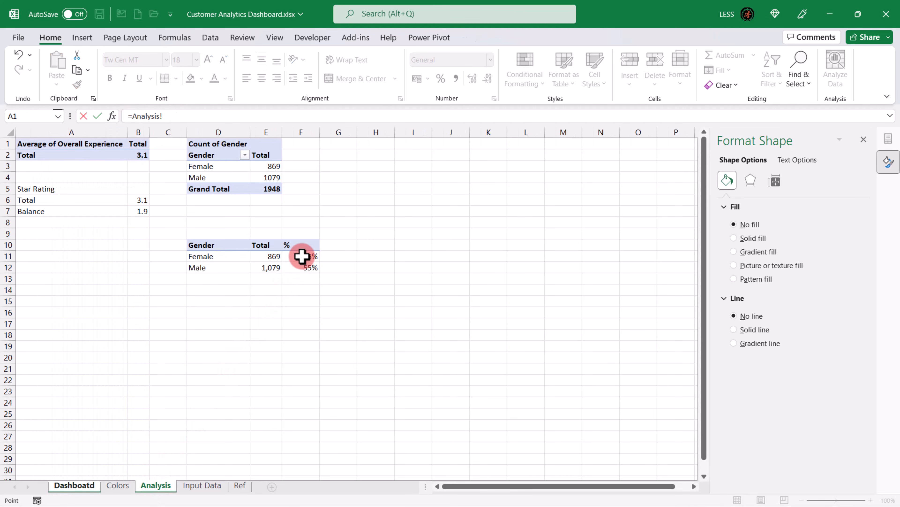
{"action": "key", "text": "Return"}
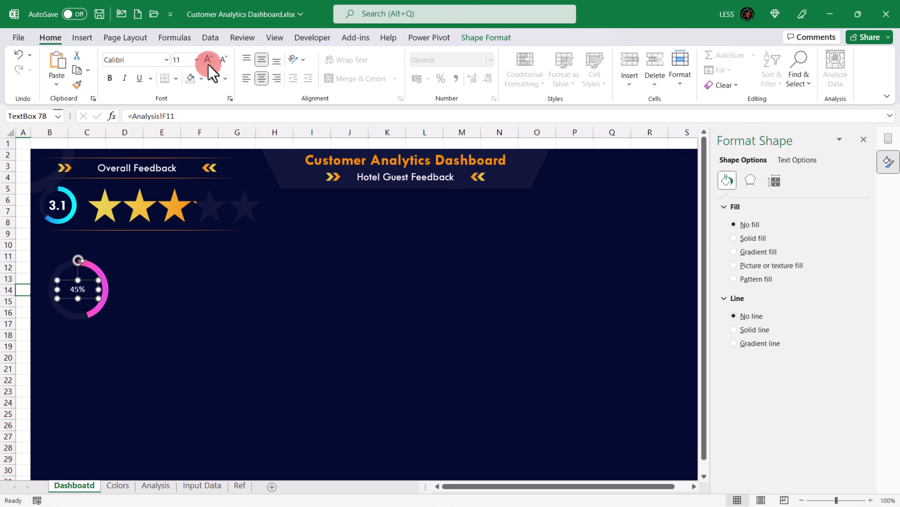
Step: Enlarge the Female percentage label to size 20, make it bold and widen its text box
{"action": "left_click", "coordinate": [207, 59]}
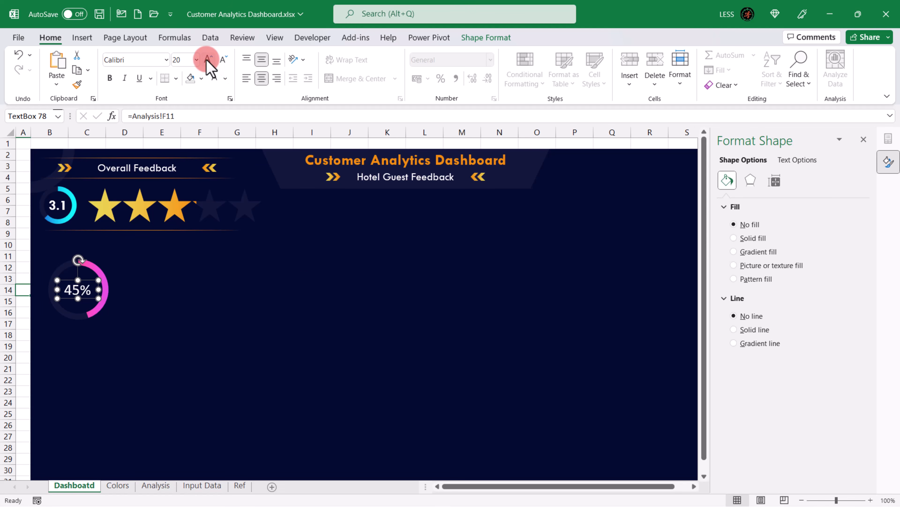
{"action": "left_click", "coordinate": [110, 79]}
{"action": "left_click_drag", "start_coordinate": [57, 289], "coordinate": [48, 289]}
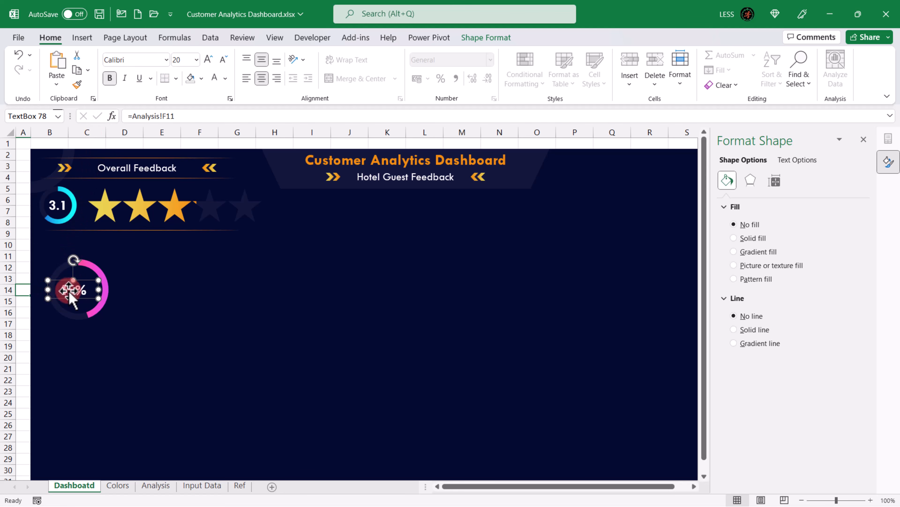
Step: Align the Female percentage label and the gender doughnut with each other by their horizontal centres and vertical middles
{"action": "left_click", "coordinate": [98, 267], "text": "shift"}
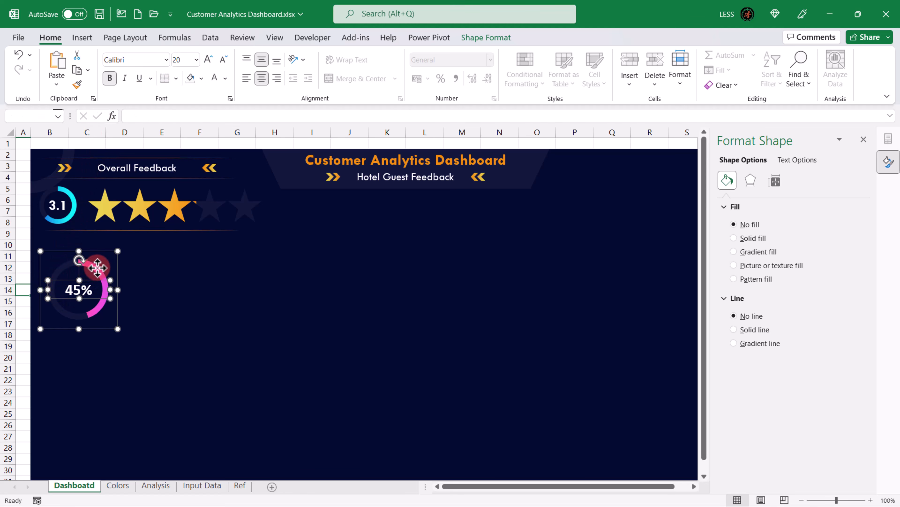
{"action": "left_click", "coordinate": [479, 37]}
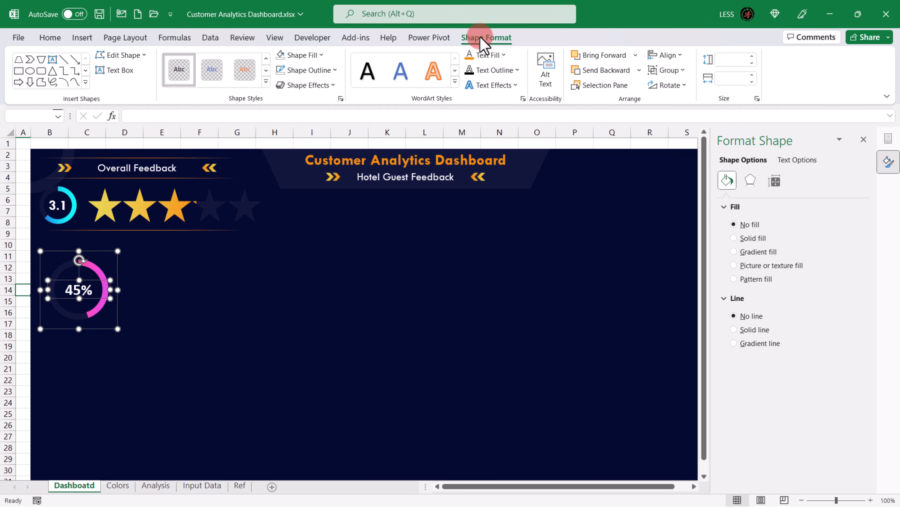
{"action": "left_click", "coordinate": [667, 55]}
{"action": "left_click", "coordinate": [678, 85]}
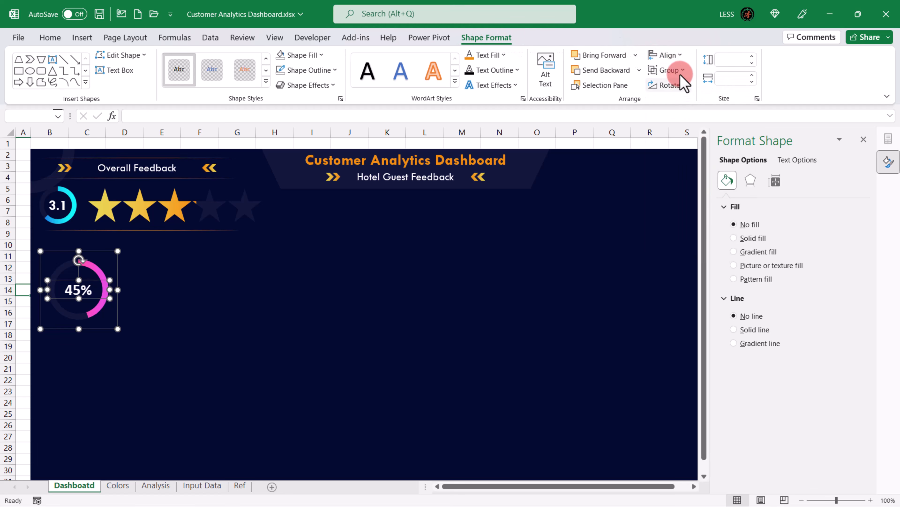
{"action": "left_click", "coordinate": [678, 56]}
{"action": "left_click", "coordinate": [686, 138]}
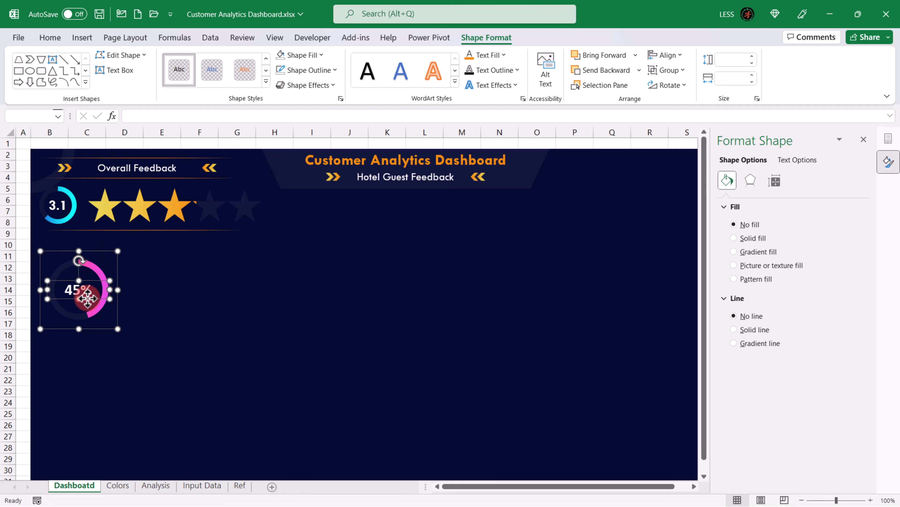
{"action": "left_click", "coordinate": [147, 267]}
Step: Format the Female percentage label in Tw Cen MT at size 18 with the recent pink font colour
{"action": "left_click", "coordinate": [85, 289]}
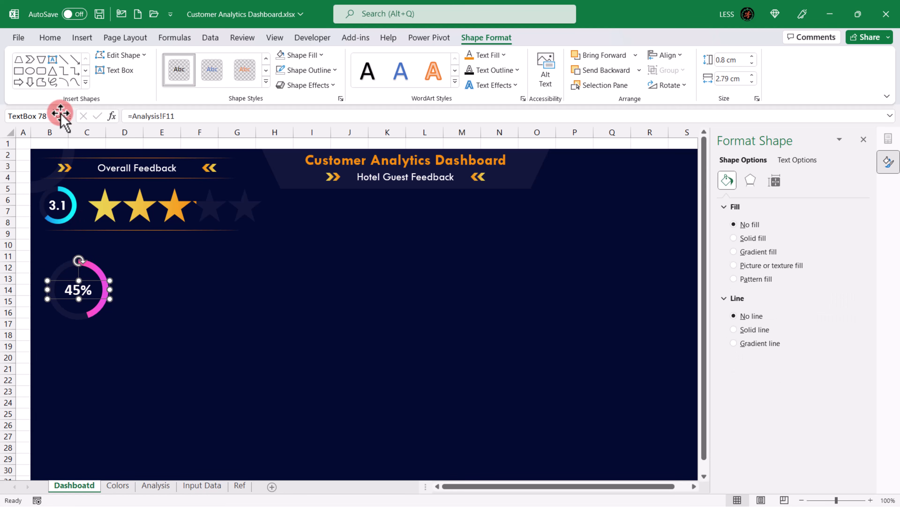
{"action": "left_click", "coordinate": [51, 38]}
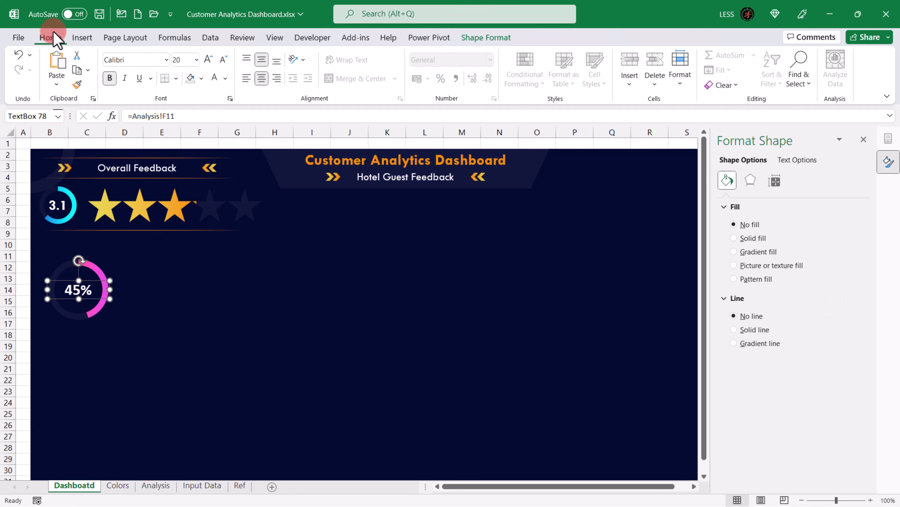
{"action": "left_click", "coordinate": [223, 59]}
{"action": "left_click", "coordinate": [140, 59]}
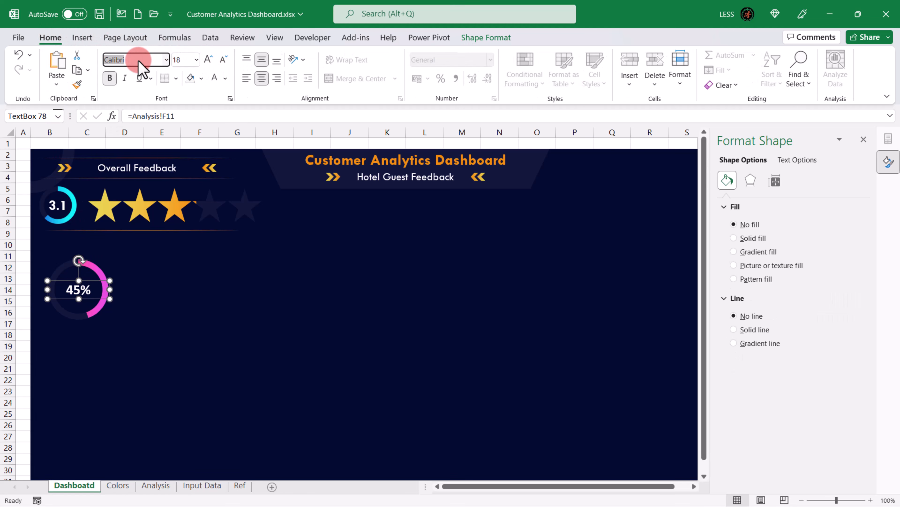
{"action": "key", "text": "Return"}
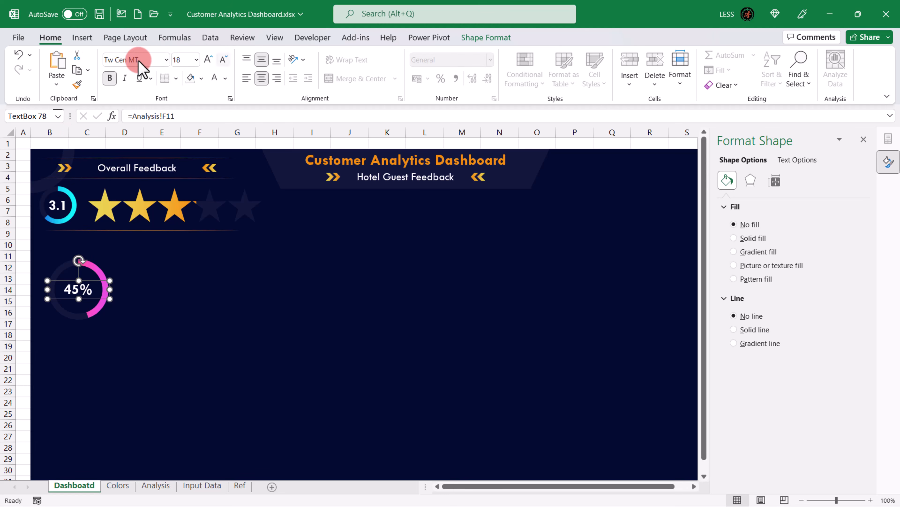
{"action": "left_click", "coordinate": [226, 79]}
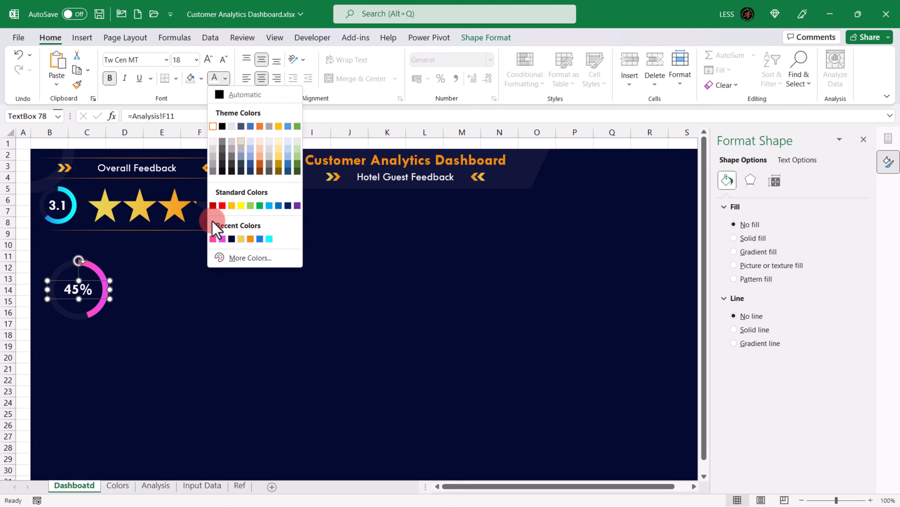
{"action": "left_click", "coordinate": [213, 239]}
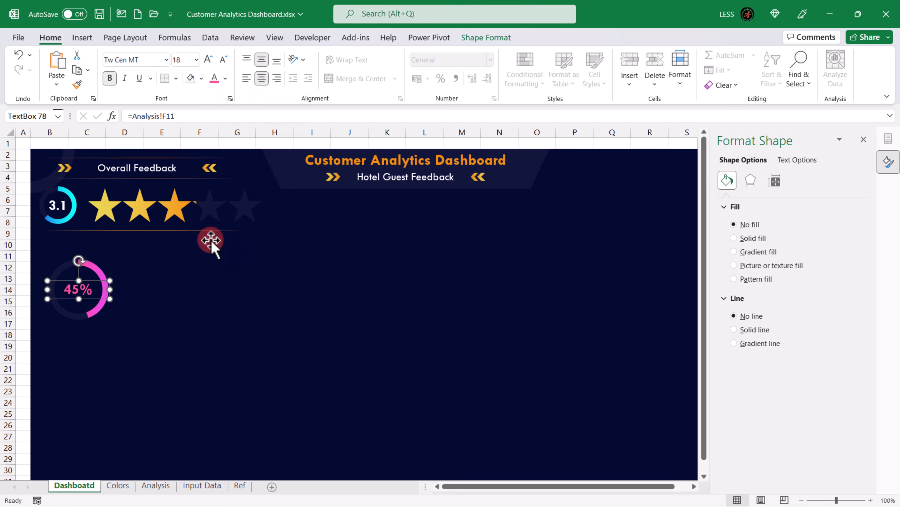
Step: Duplicate the gender doughnut together with its percentage label and place the copy beside the original, around columns F to G
{"action": "left_click", "coordinate": [97, 262], "text": "ctrl"}
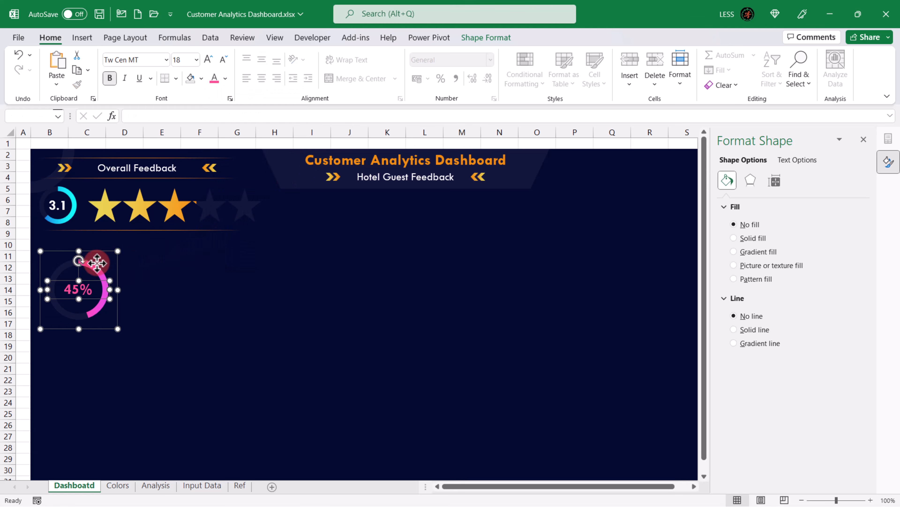
{"action": "left_click_drag", "start_coordinate": [97, 263], "coordinate": [247, 251]}
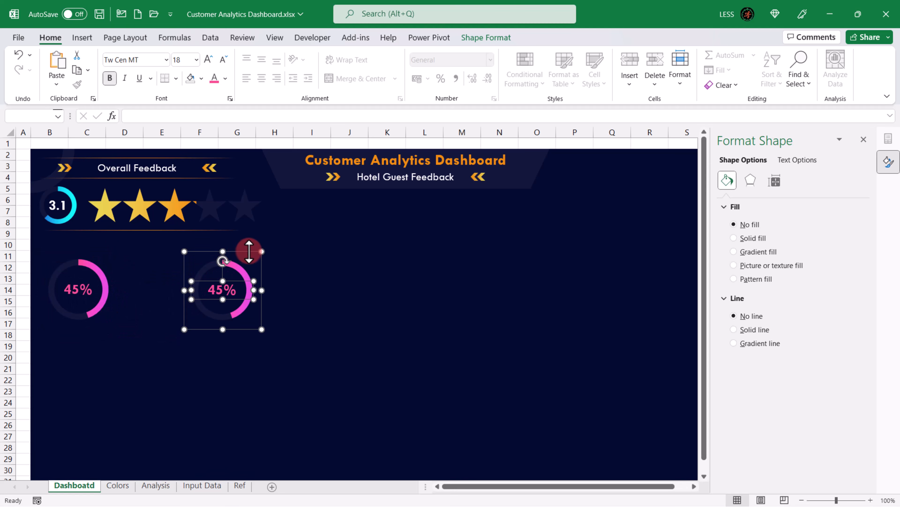
{"action": "left_click", "coordinate": [305, 262]}
Step: Link the copied doughnut's percentage label to cell F12 of the Analysis sheet
{"action": "left_click", "coordinate": [216, 289]}
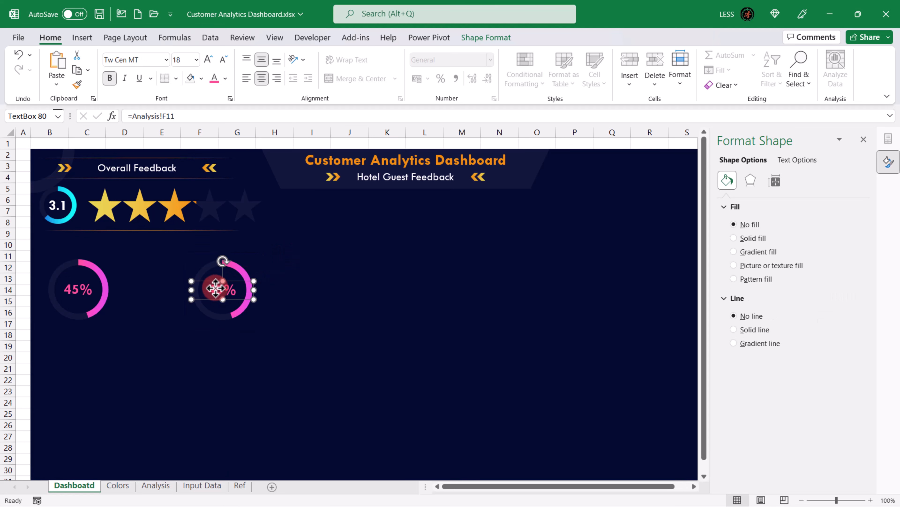
{"action": "left_click", "coordinate": [173, 116]}
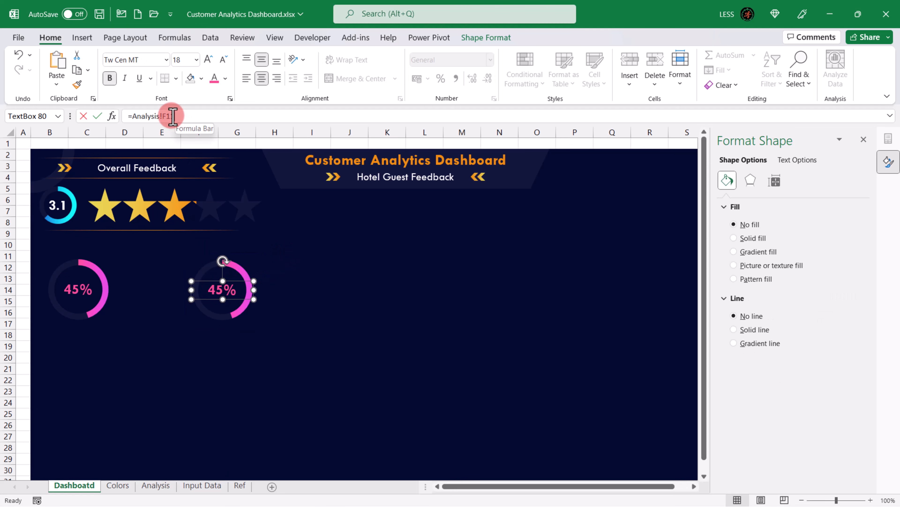
{"action": "type", "text": "2"}
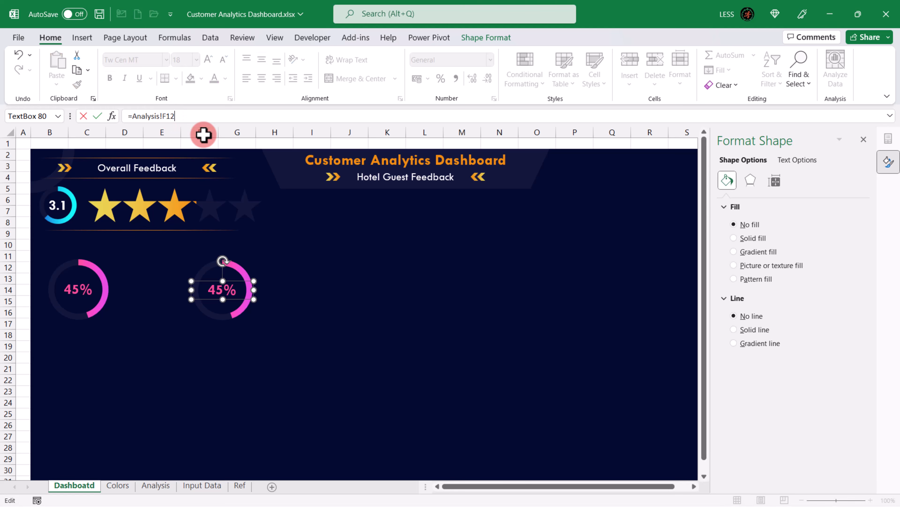
{"action": "key", "text": "Return"}
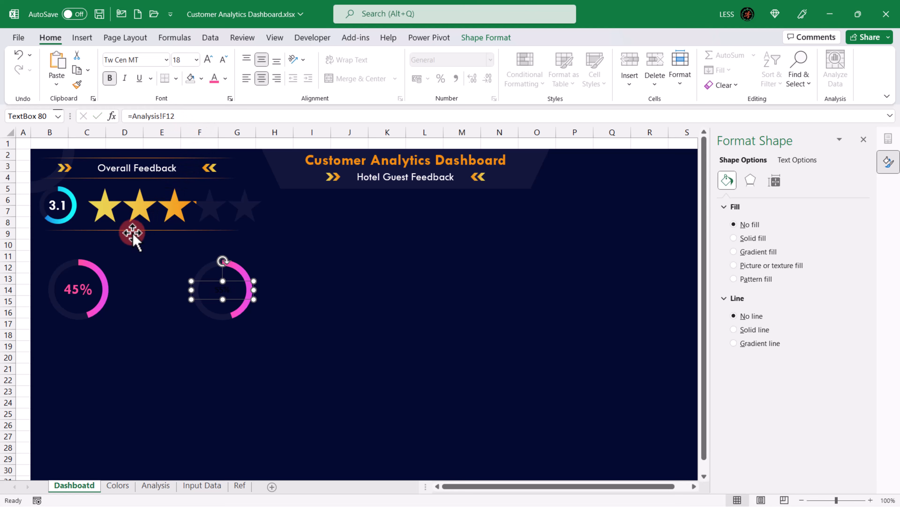
Step: Copy the text formatting of the Female percentage label onto the copied doughnut's label
{"action": "left_click", "coordinate": [89, 291]}
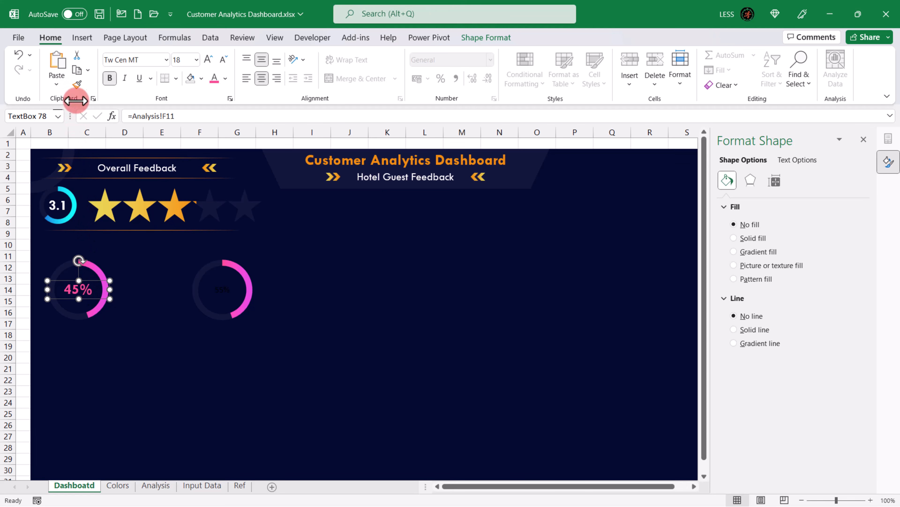
{"action": "left_click", "coordinate": [77, 84]}
{"action": "left_click", "coordinate": [222, 290]}
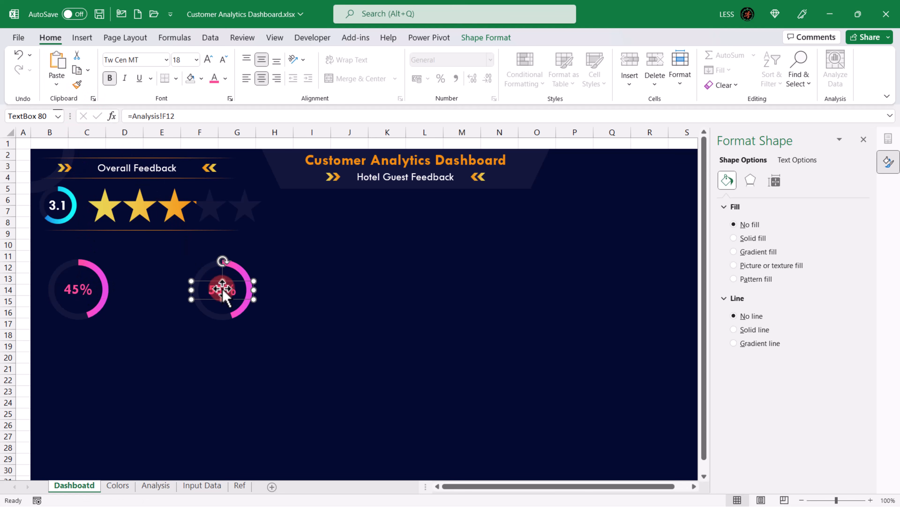
Step: Give the Male slice of the copied doughnut a gradient fill
{"action": "left_click", "coordinate": [241, 273]}
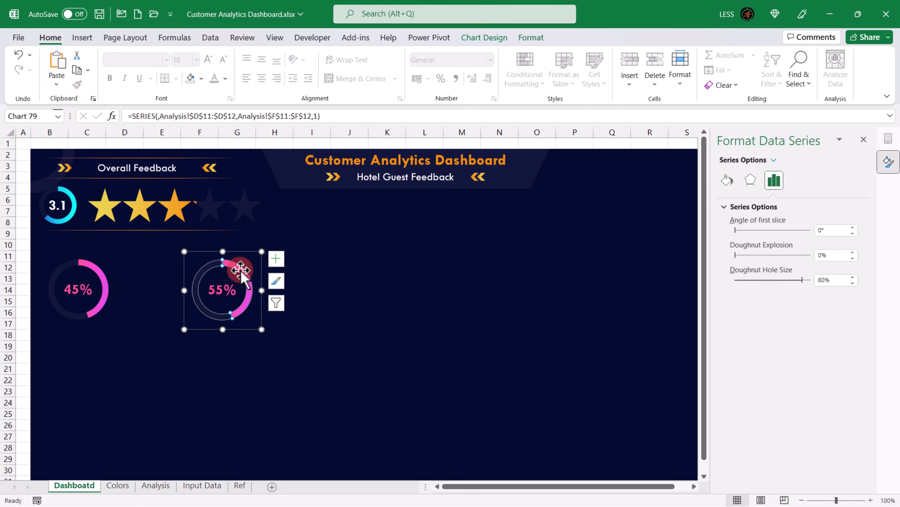
{"action": "left_click", "coordinate": [240, 271]}
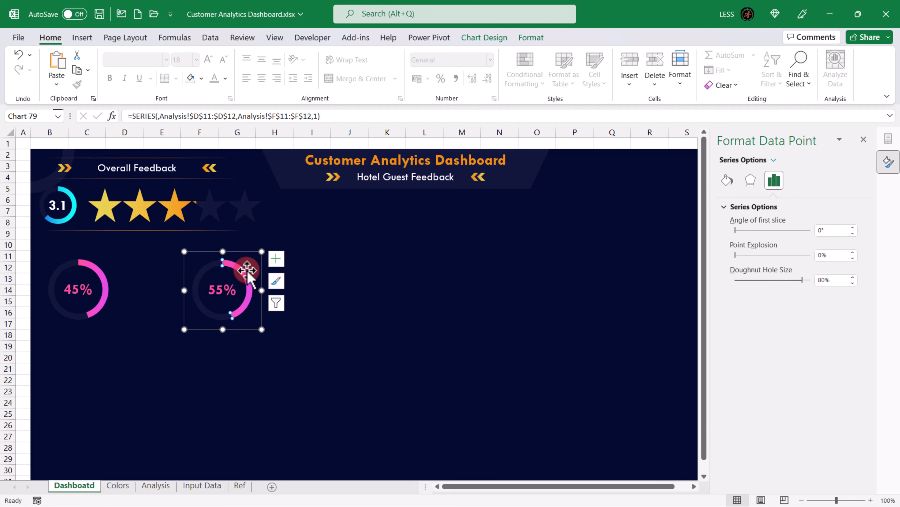
{"action": "left_click", "coordinate": [727, 181]}
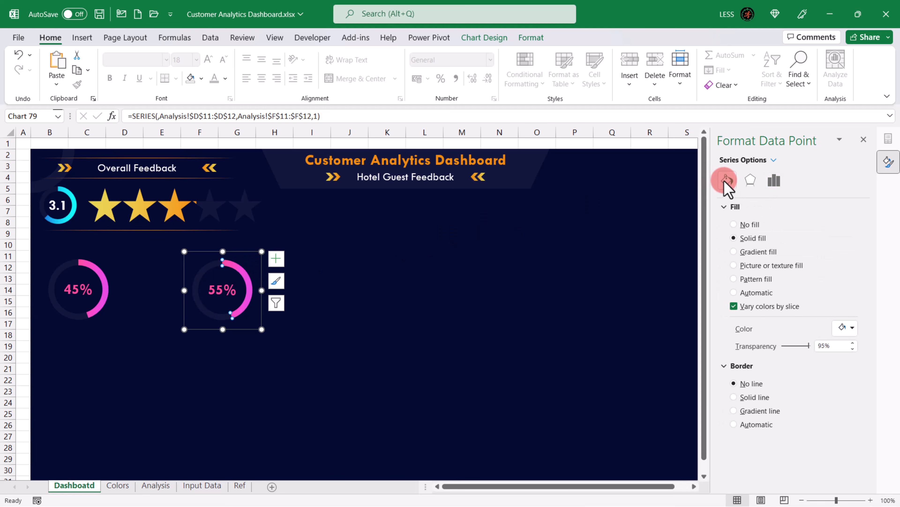
{"action": "left_click", "coordinate": [733, 251]}
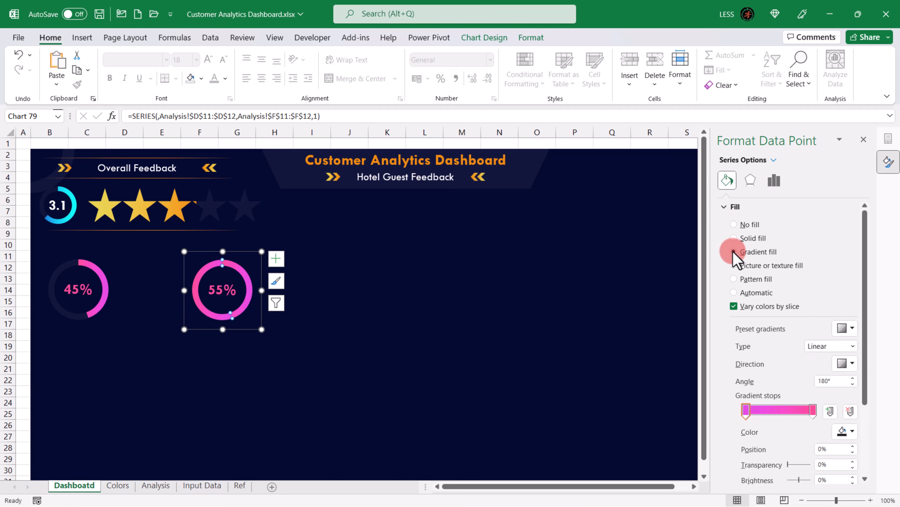
Step: Copy the hex code #50FF96 from the Colors sheet and apply it to the first gradient stop of the copied doughnut's Male slice
{"action": "left_click", "coordinate": [118, 484]}
{"action": "scroll", "coordinate": [149, 460], "scroll_direction": "down", "scroll_amount": 1}
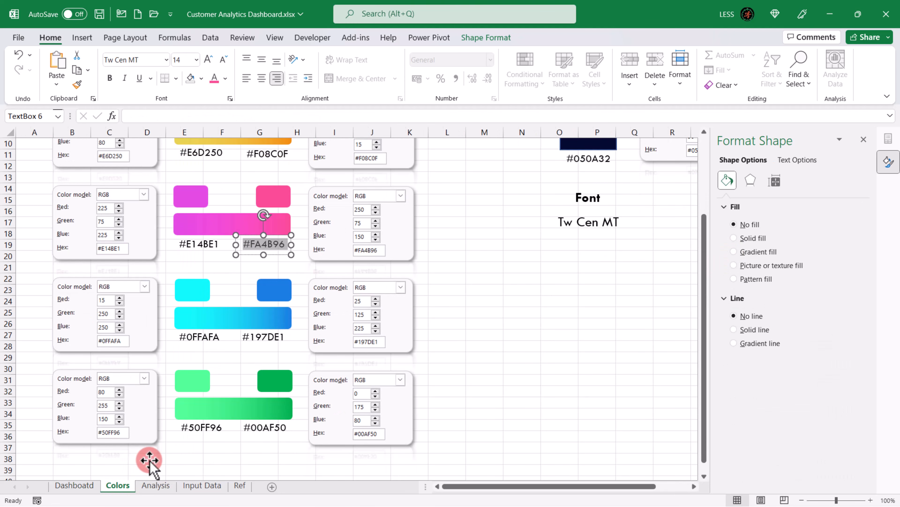
{"action": "left_click", "coordinate": [207, 428]}
{"action": "key", "text": "alt+Tab"}
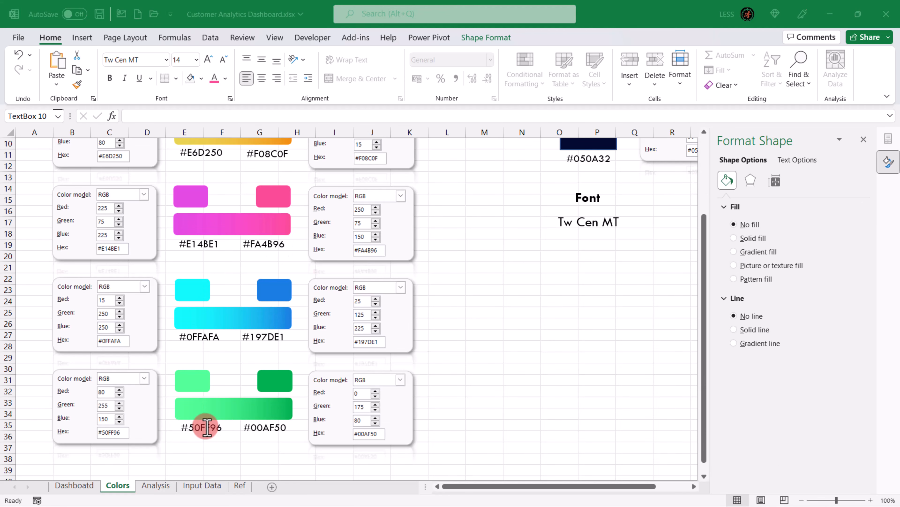
{"action": "left_click", "coordinate": [84, 486]}
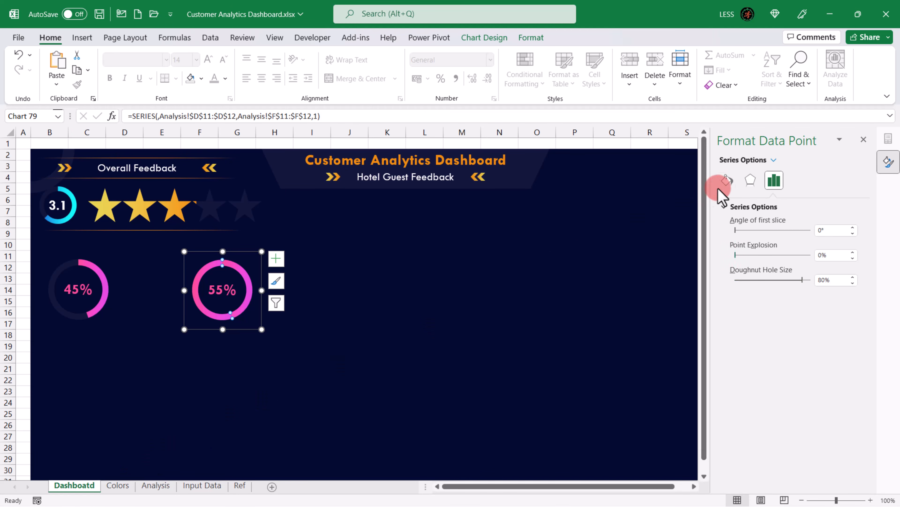
{"action": "left_click", "coordinate": [727, 181]}
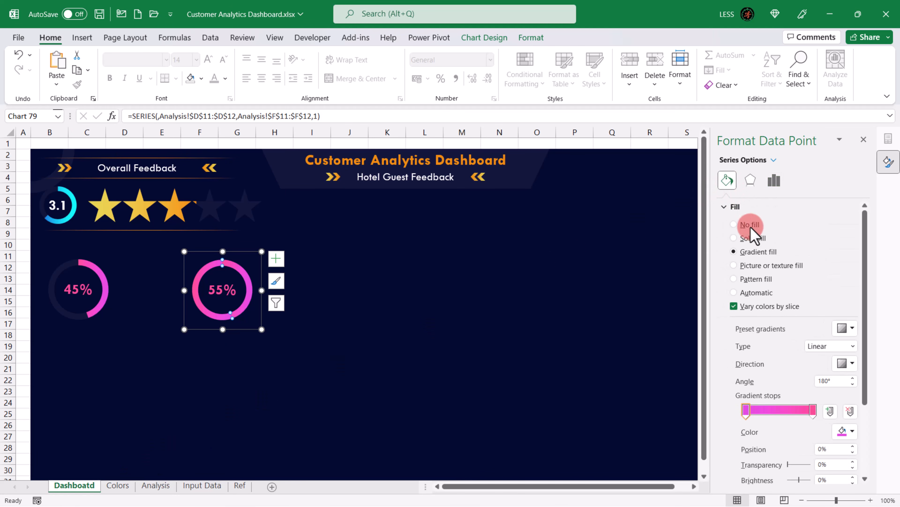
{"action": "left_click", "coordinate": [847, 431]}
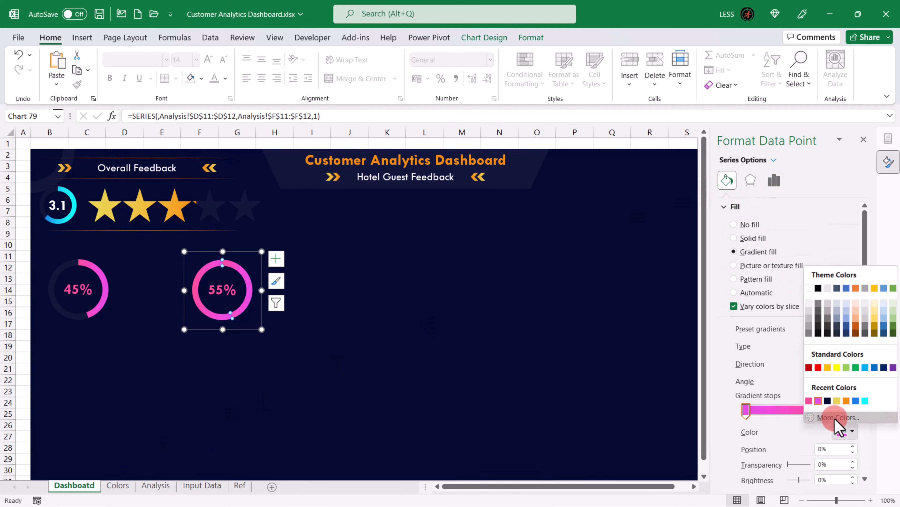
{"action": "left_click", "coordinate": [837, 418]}
{"action": "left_click", "coordinate": [411, 328]}
{"action": "left_click_drag", "start_coordinate": [411, 328], "coordinate": [367, 327]}
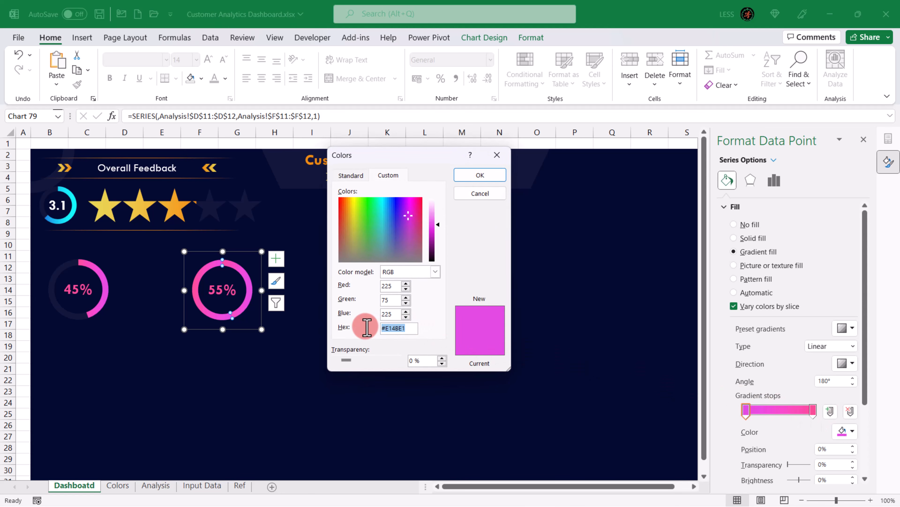
{"action": "type", "text": "#50FF96"}
{"action": "left_click", "coordinate": [476, 176]}
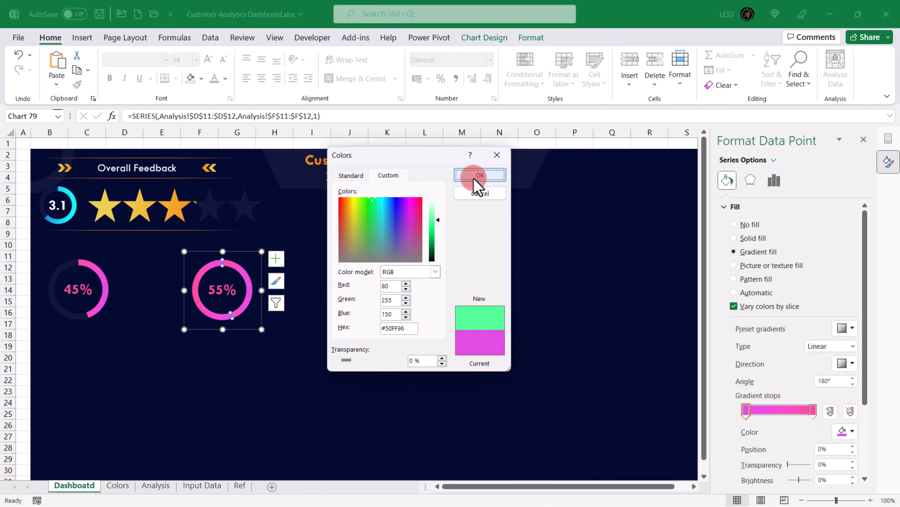
Step: Copy the hex code #00AF50 from the Colors sheet and apply it to the last gradient stop of the copied doughnut's Male slice
{"action": "left_click", "coordinate": [118, 485]}
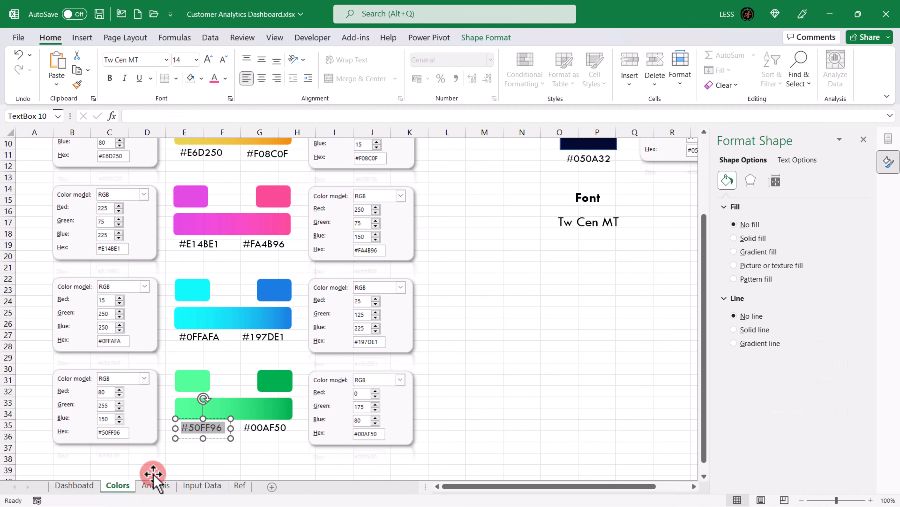
{"action": "left_click", "coordinate": [258, 427]}
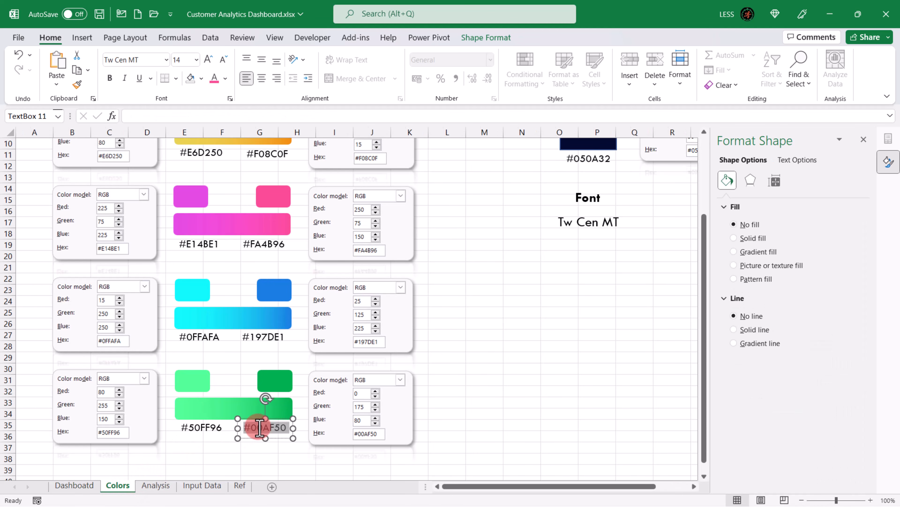
{"action": "left_click", "coordinate": [85, 485]}
{"action": "left_click", "coordinate": [212, 311]}
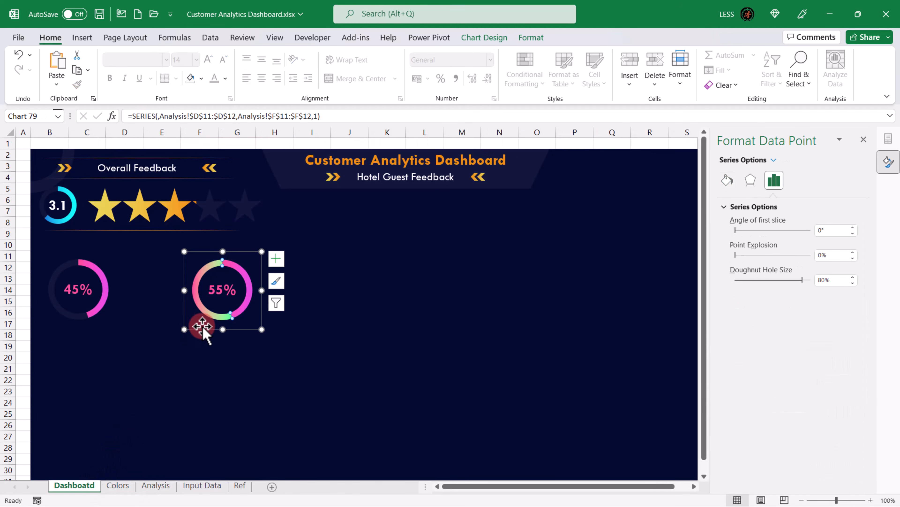
{"action": "left_click", "coordinate": [727, 180]}
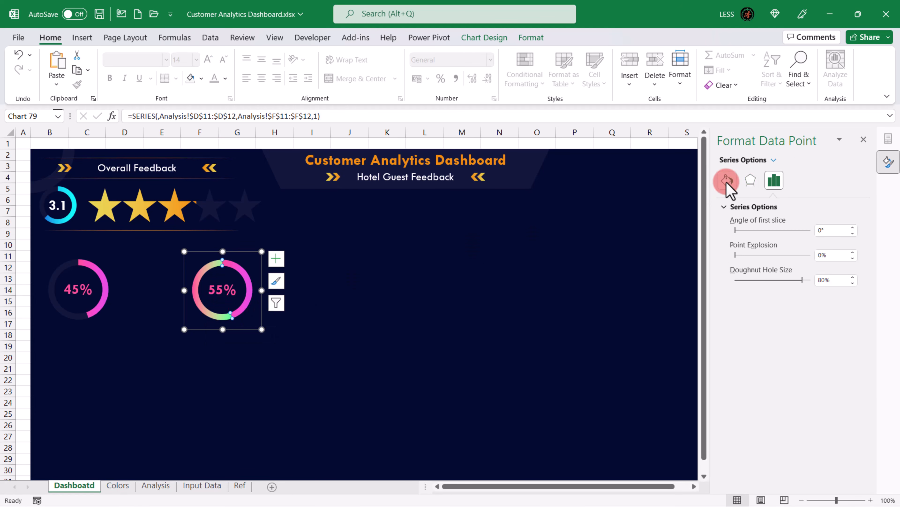
{"action": "left_click", "coordinate": [812, 410]}
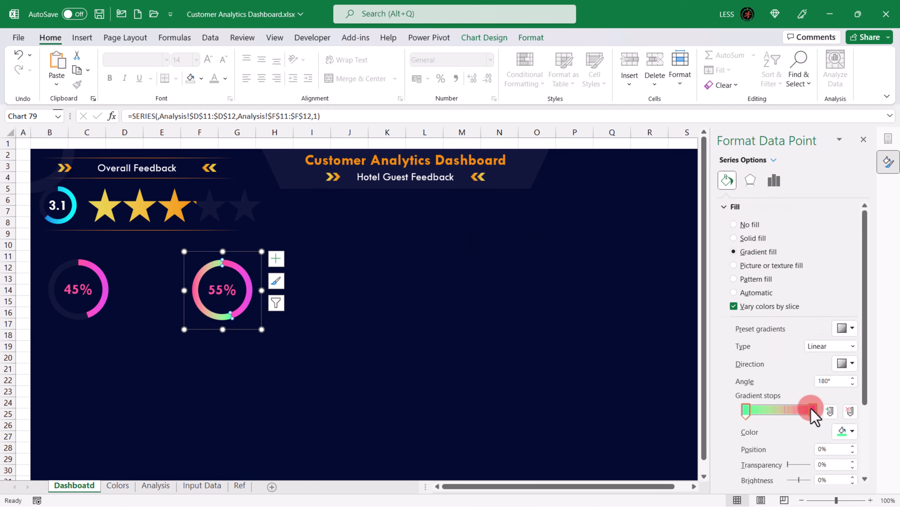
{"action": "left_click", "coordinate": [851, 431]}
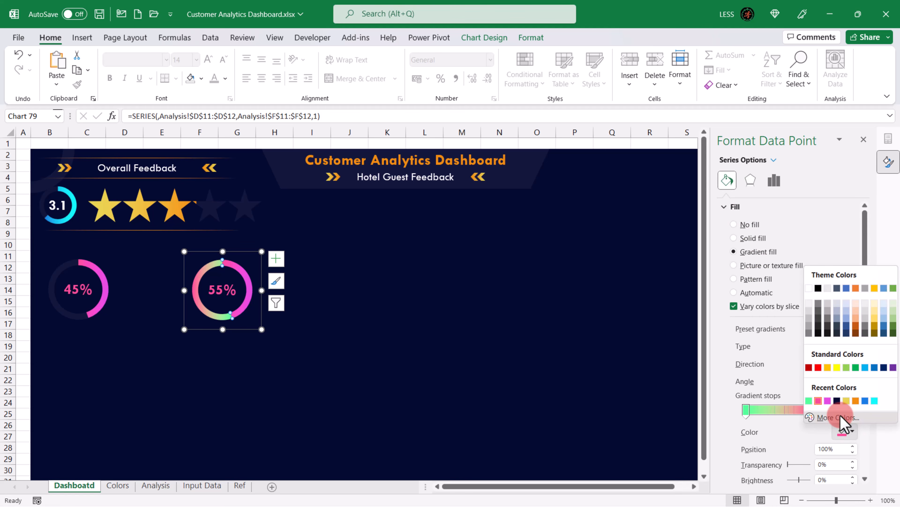
{"action": "left_click", "coordinate": [840, 423]}
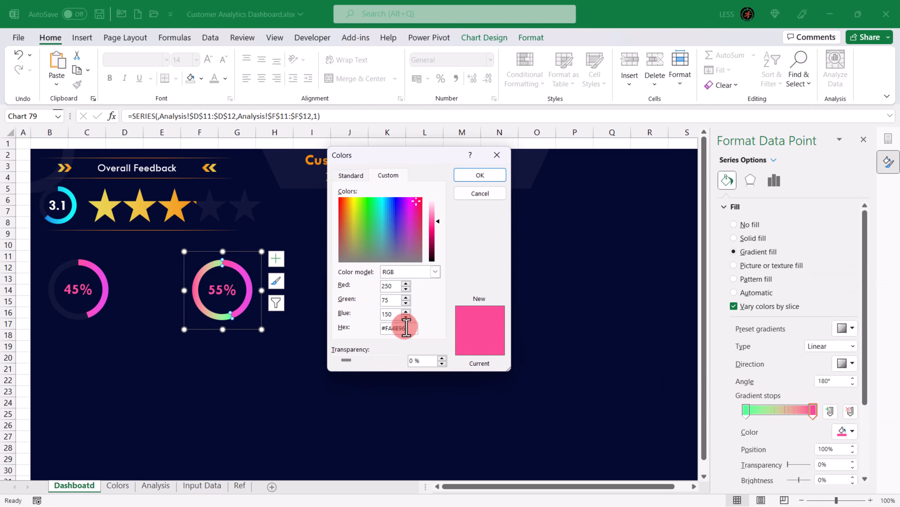
{"action": "left_click_drag", "start_coordinate": [404, 327], "coordinate": [361, 328]}
{"action": "type", "text": "#00AF50"}
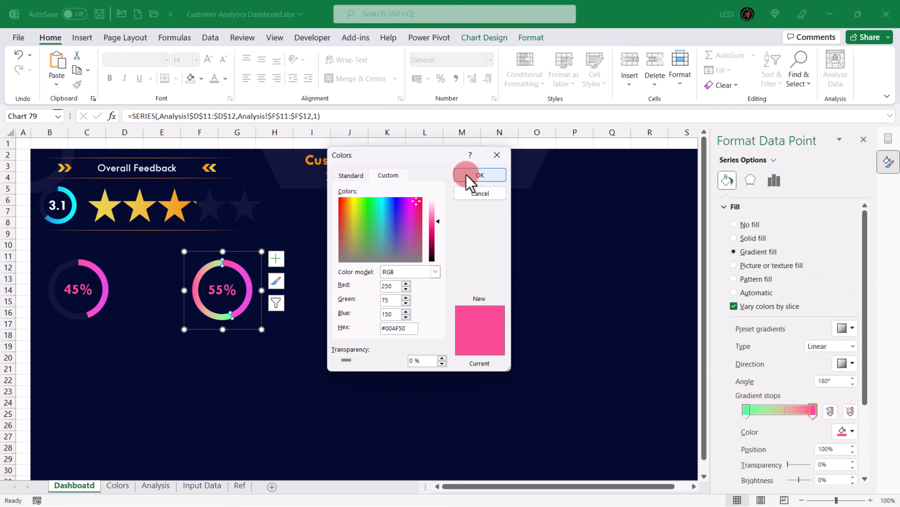
{"action": "left_click", "coordinate": [475, 175]}
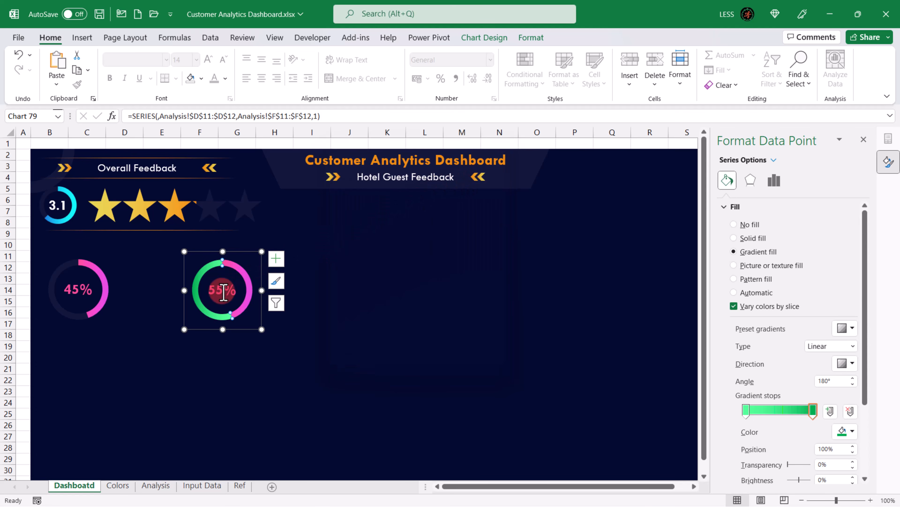
Step: Set the font color of the copied doughnut's percentage label to the recent dark green, #00AF50
{"action": "left_click", "coordinate": [217, 289]}
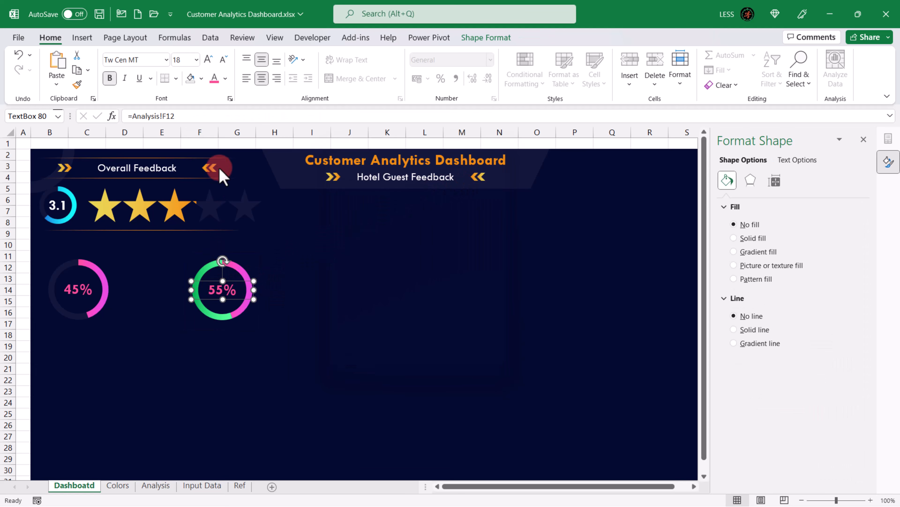
{"action": "left_click", "coordinate": [226, 79]}
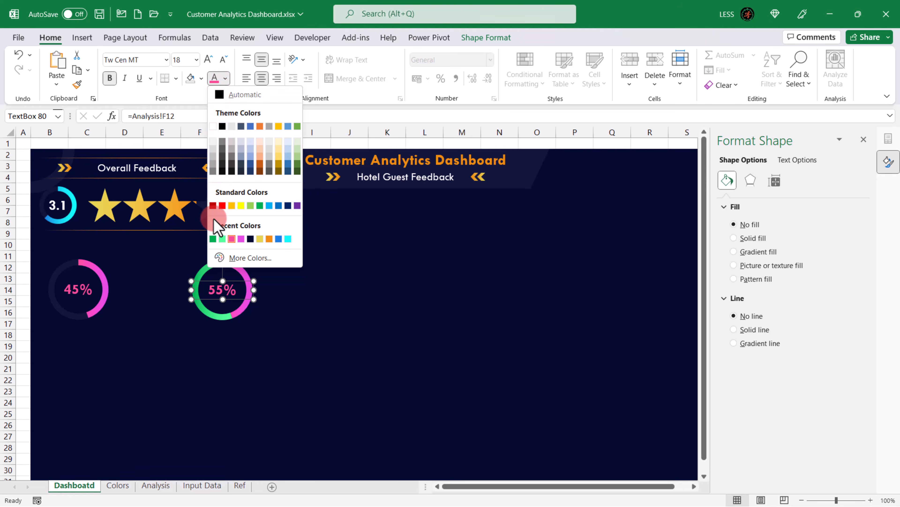
{"action": "left_click", "coordinate": [213, 239]}
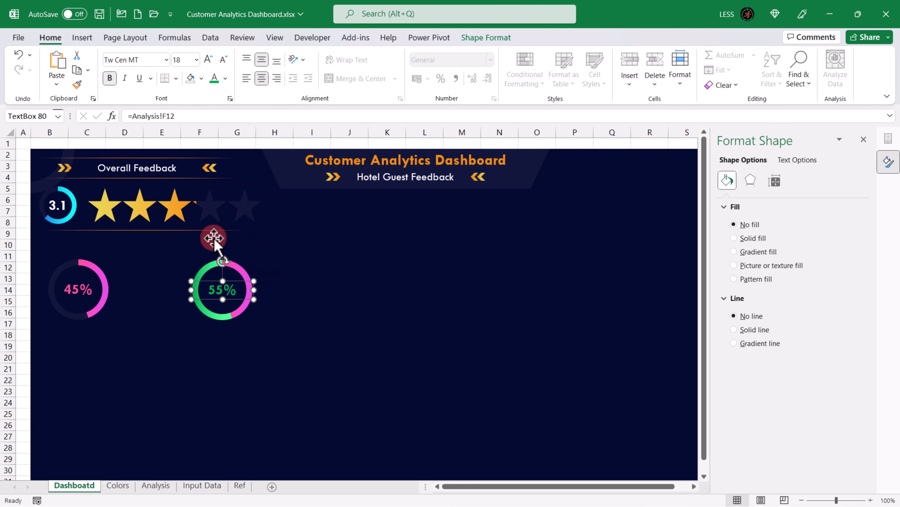
Step: Give the copied doughnut's remaining pink slice a solid white fill with 95% transparency
{"action": "left_click", "coordinate": [241, 268]}
{"action": "left_click", "coordinate": [242, 271]}
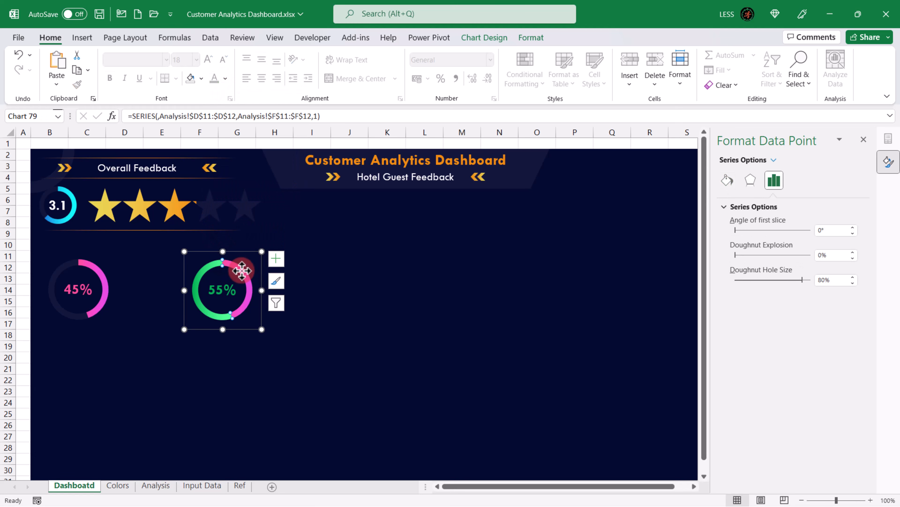
{"action": "left_click", "coordinate": [727, 180]}
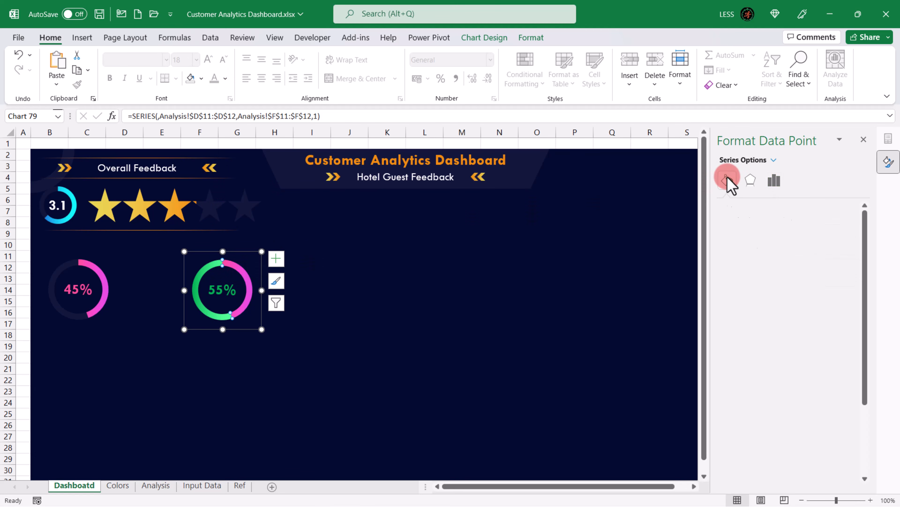
{"action": "left_click", "coordinate": [733, 237]}
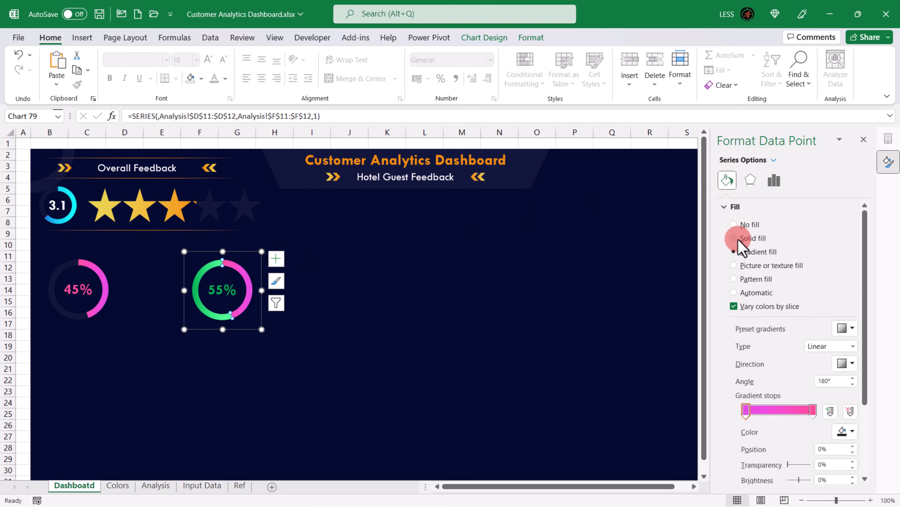
{"action": "double_click", "coordinate": [830, 345]}
{"action": "left_click", "coordinate": [778, 346]}
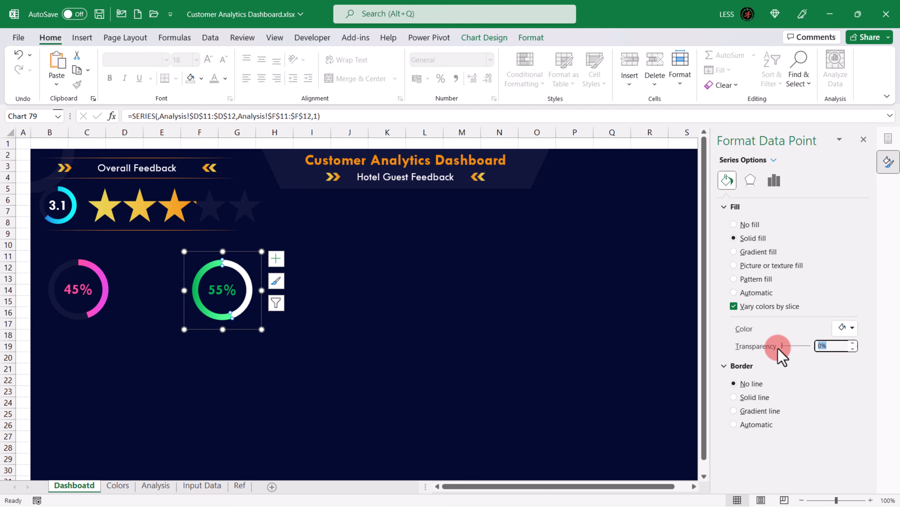
{"action": "type", "text": "95"}
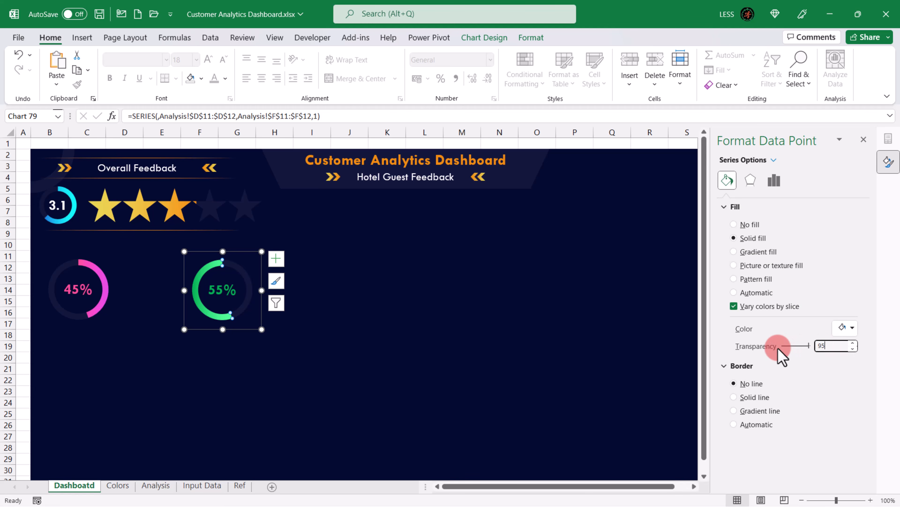
{"action": "left_click", "coordinate": [123, 358]}
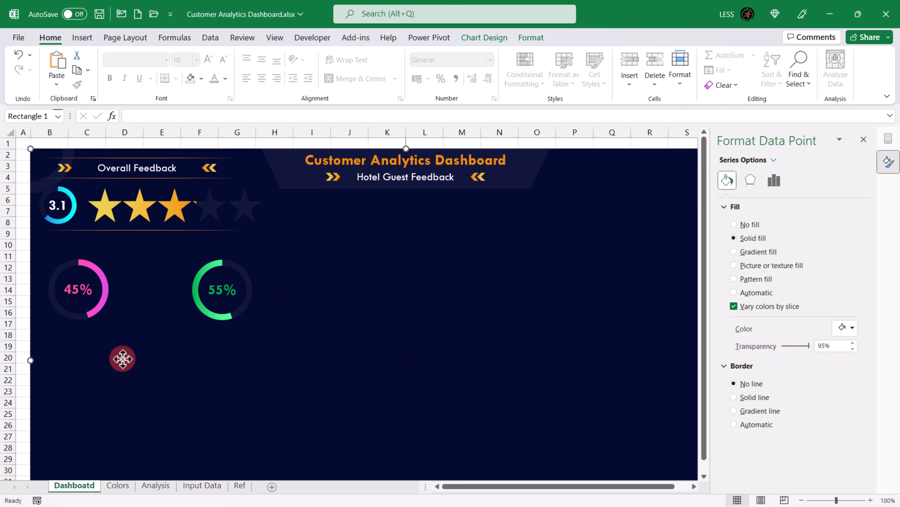
Step: Insert the solid male and female bust icons from the icon library, searching for "male" and "female"
{"action": "left_click", "coordinate": [82, 38]}
{"action": "left_click", "coordinate": [149, 85]}
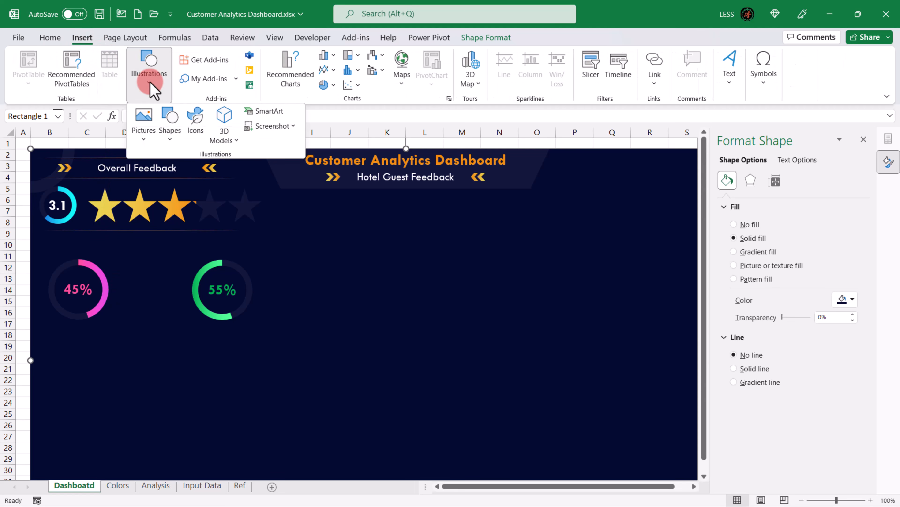
{"action": "left_click", "coordinate": [198, 139]}
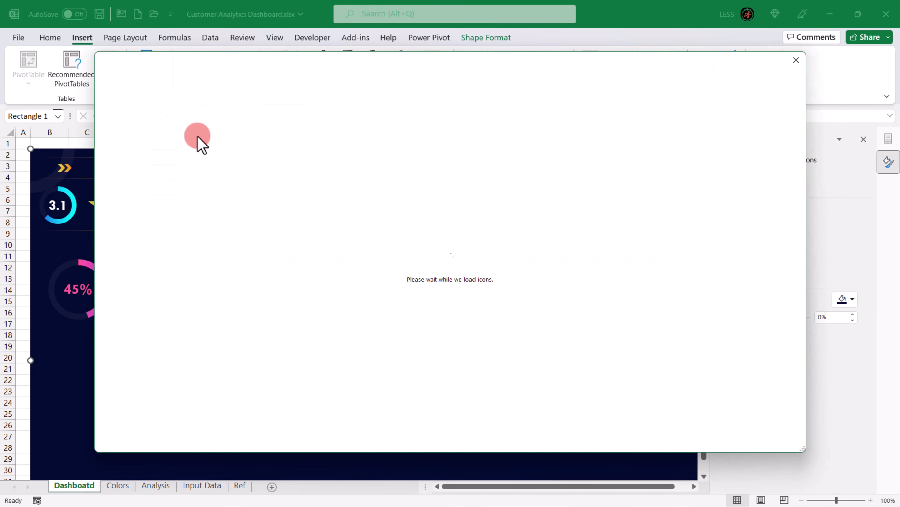
{"action": "type", "text": "male"}
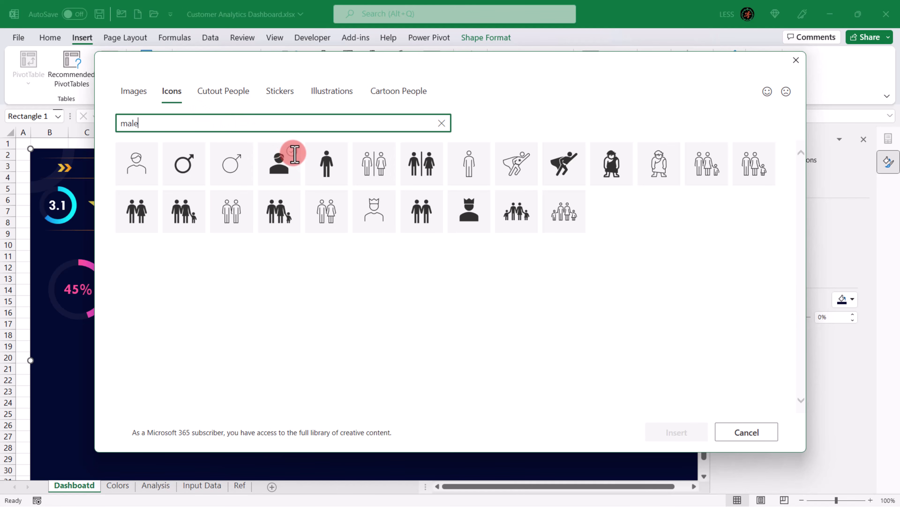
{"action": "left_click", "coordinate": [294, 154]}
{"action": "left_click", "coordinate": [121, 123]}
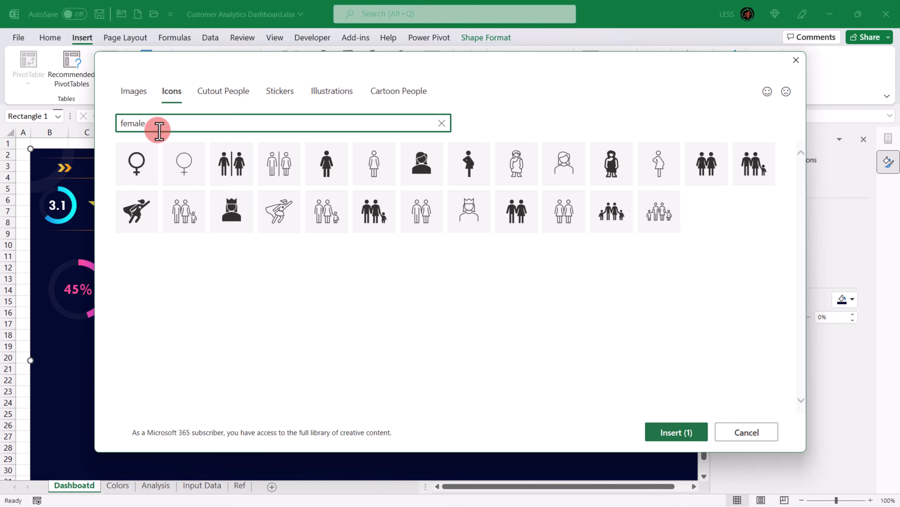
{"action": "left_click", "coordinate": [431, 151]}
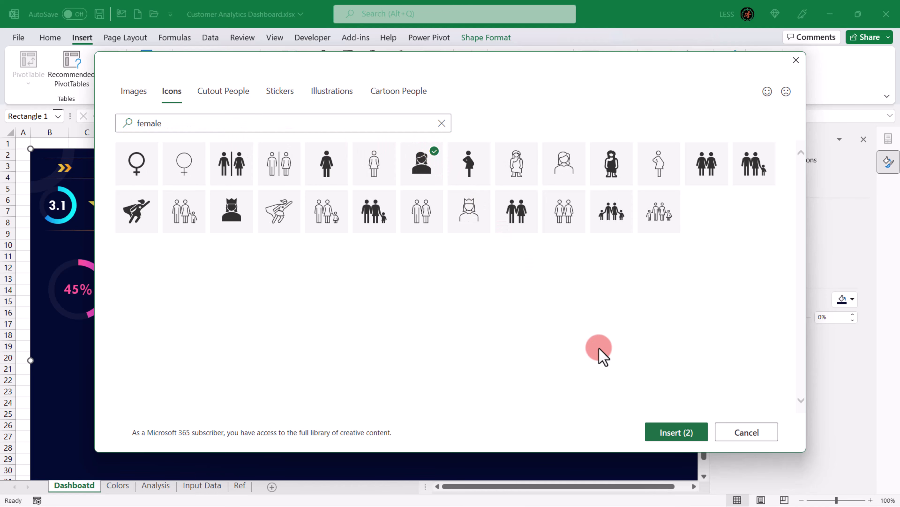
{"action": "left_click", "coordinate": [673, 433]}
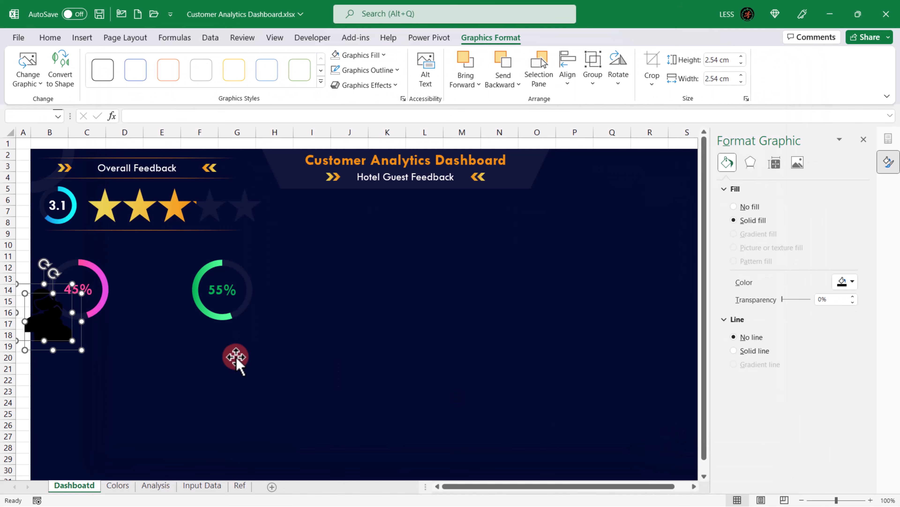
Step: Move both icons between the two doughnuts and place them side by side, female next to the pink doughnut
{"action": "left_click_drag", "start_coordinate": [44, 318], "coordinate": [174, 295]}
{"action": "left_click", "coordinate": [225, 342]}
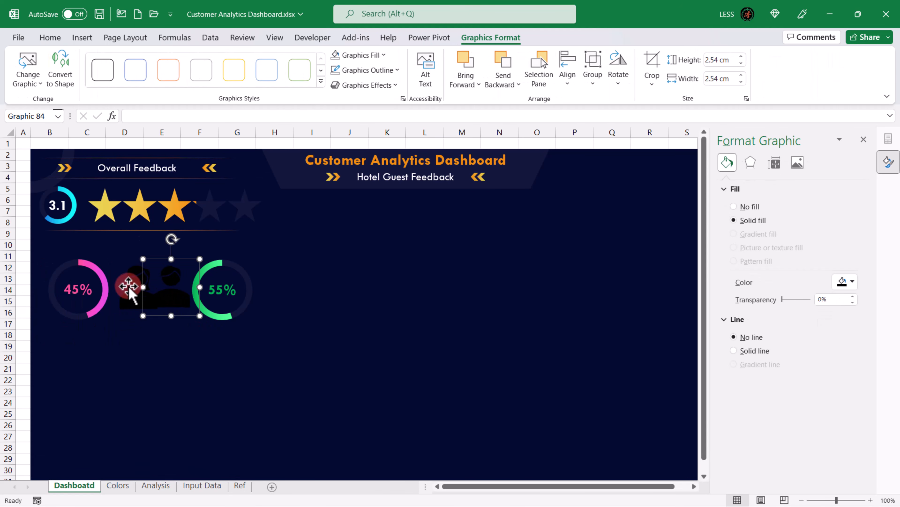
{"action": "left_click", "coordinate": [126, 286]}
Step: Resize the male and female icons together to 1.5 cm high and center the pair between the doughnuts
{"action": "left_click", "coordinate": [177, 289], "text": "ctrl"}
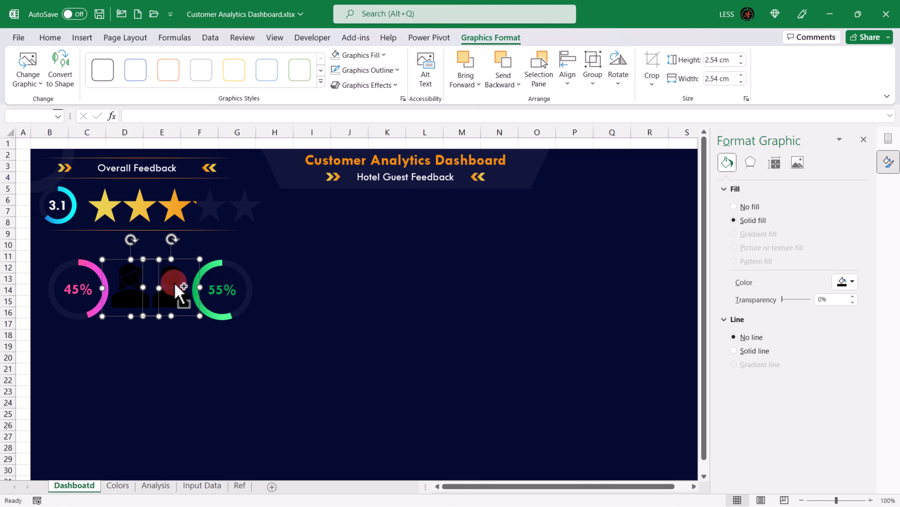
{"action": "left_click", "coordinate": [726, 59]}
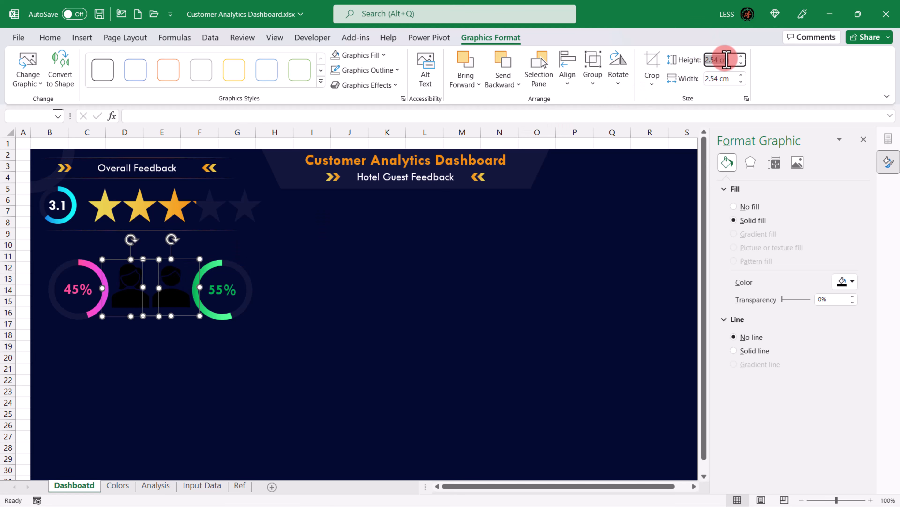
{"action": "type", "text": "1.5"}
{"action": "key", "text": "Return"}
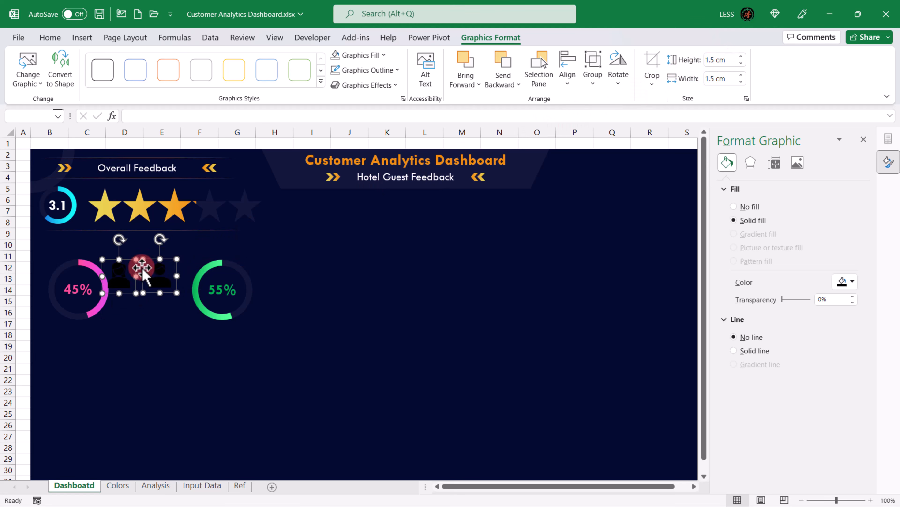
{"action": "left_click_drag", "start_coordinate": [130, 282], "coordinate": [139, 293]}
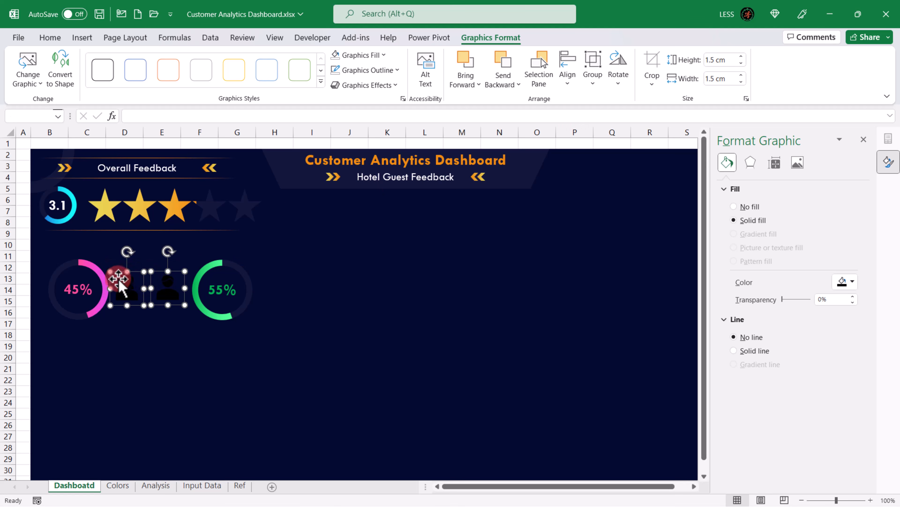
{"action": "left_click", "coordinate": [25, 234]}
Step: Fill the female icon with the recent magenta, #E14BE1
{"action": "left_click", "coordinate": [138, 274]}
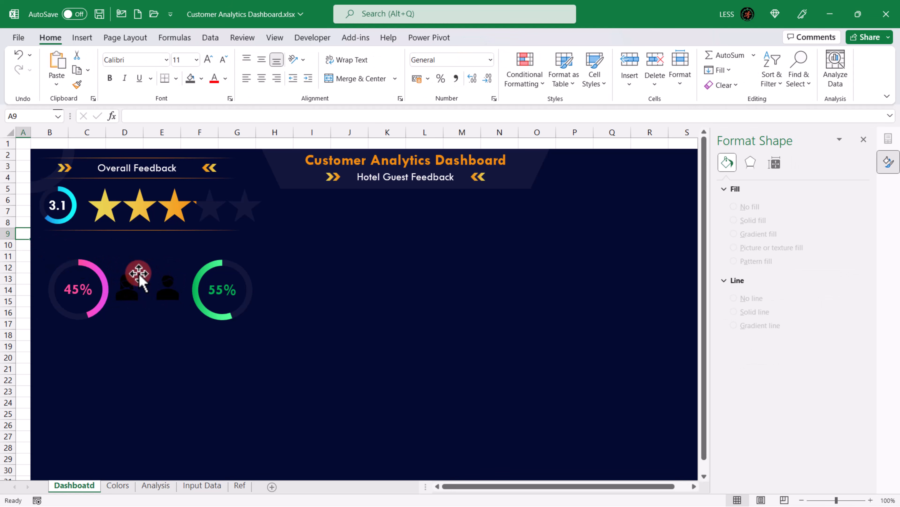
{"action": "left_click", "coordinate": [128, 291]}
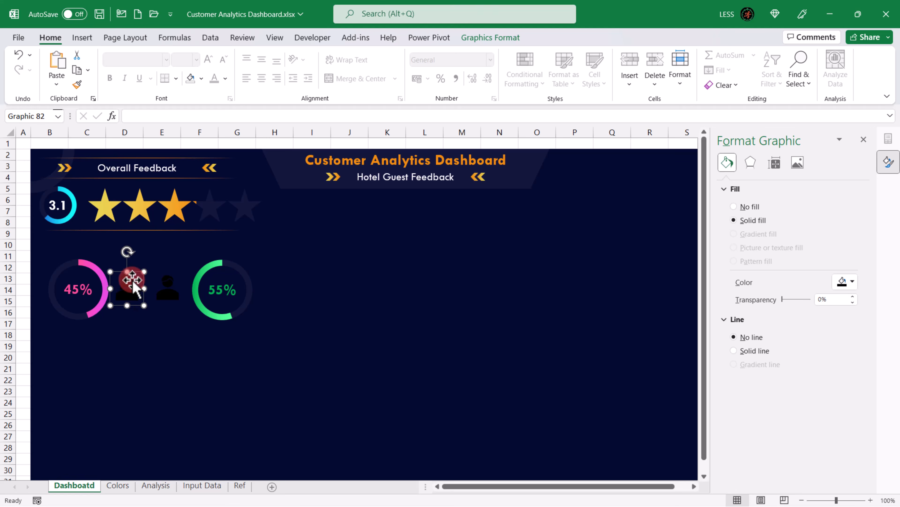
{"action": "left_click", "coordinate": [201, 78]}
{"action": "left_click", "coordinate": [211, 162]}
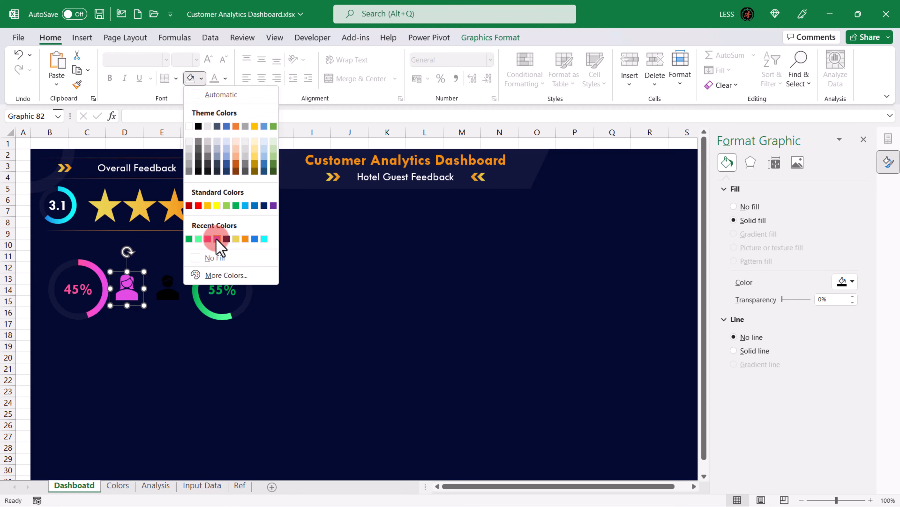
{"action": "left_click", "coordinate": [217, 238]}
Step: Fill the male icon with the recent light green, #50FF96
{"action": "left_click", "coordinate": [170, 291]}
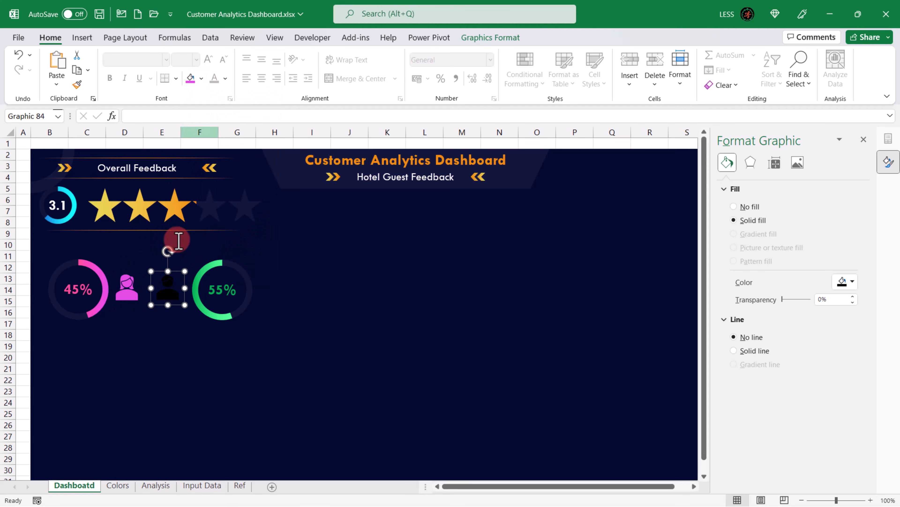
{"action": "left_click", "coordinate": [201, 79]}
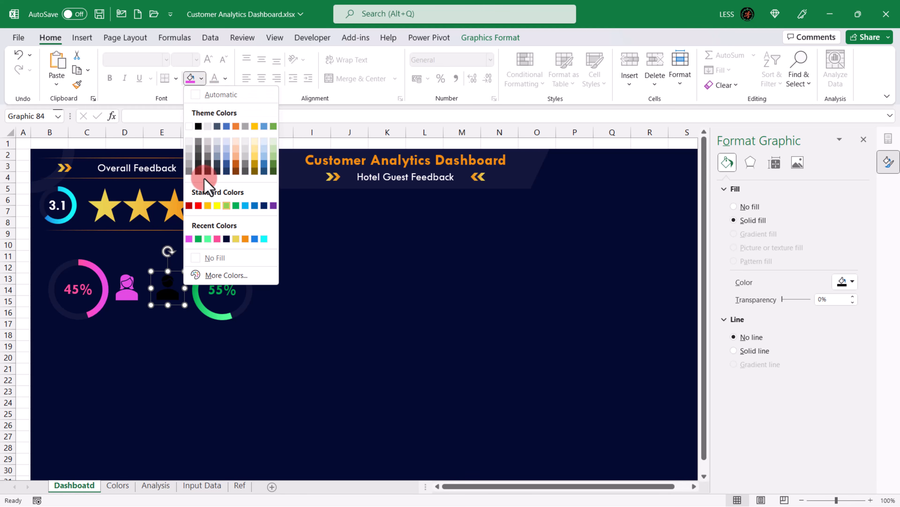
{"action": "left_click", "coordinate": [207, 239]}
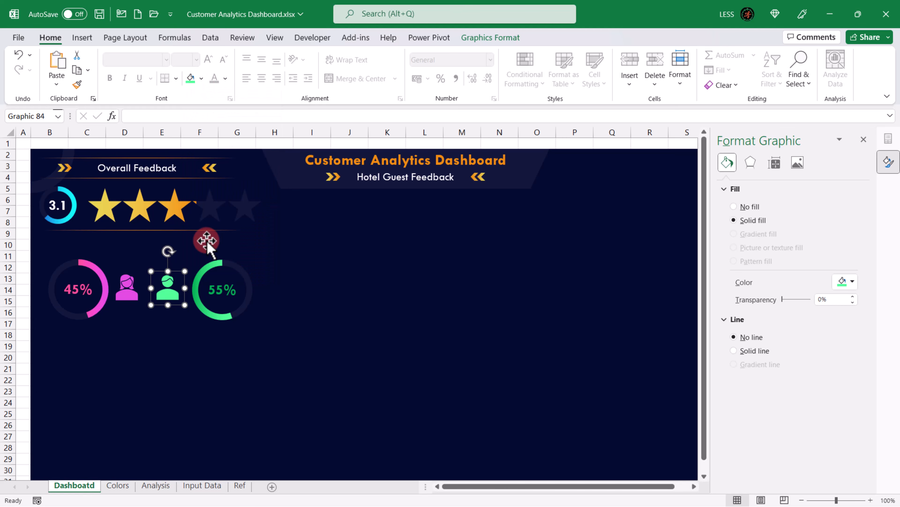
Step: Insert a Gender slicer for the Count of Gender PivotTable on the Analysis sheet
{"action": "left_click", "coordinate": [22, 234]}
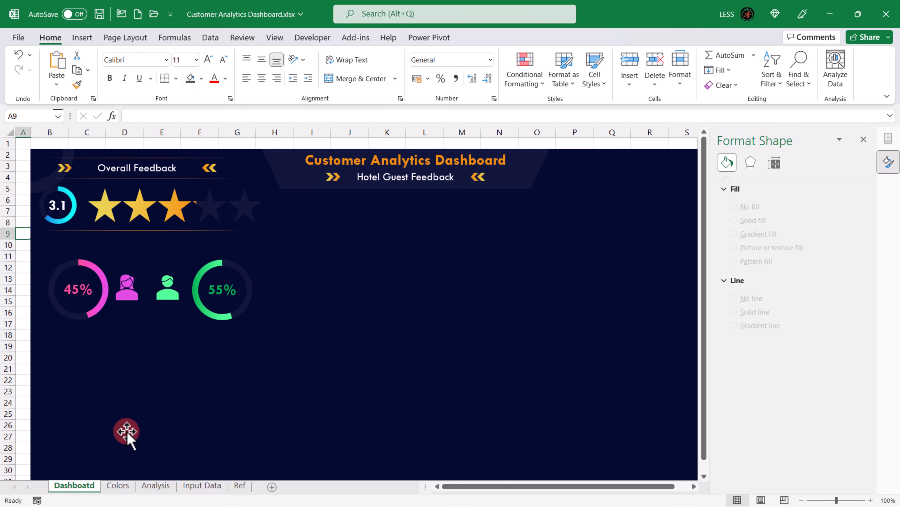
{"action": "left_click", "coordinate": [155, 485]}
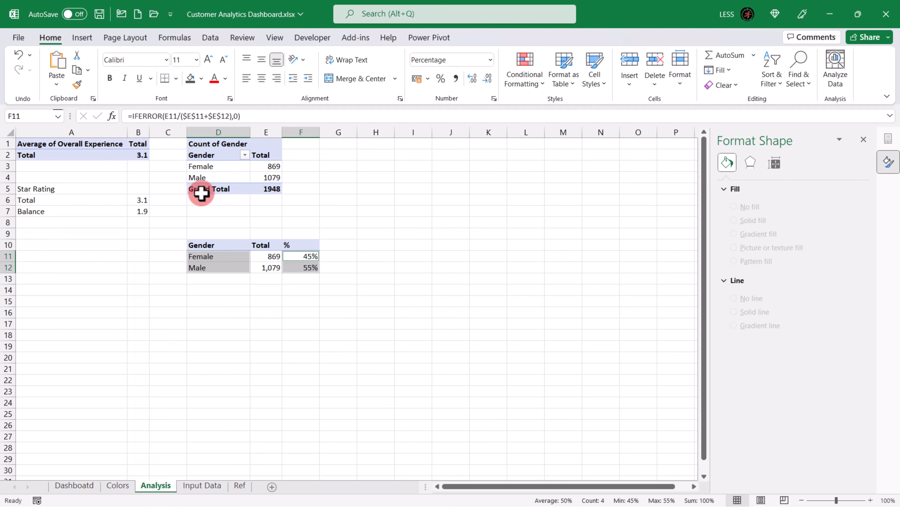
{"action": "left_click", "coordinate": [201, 167]}
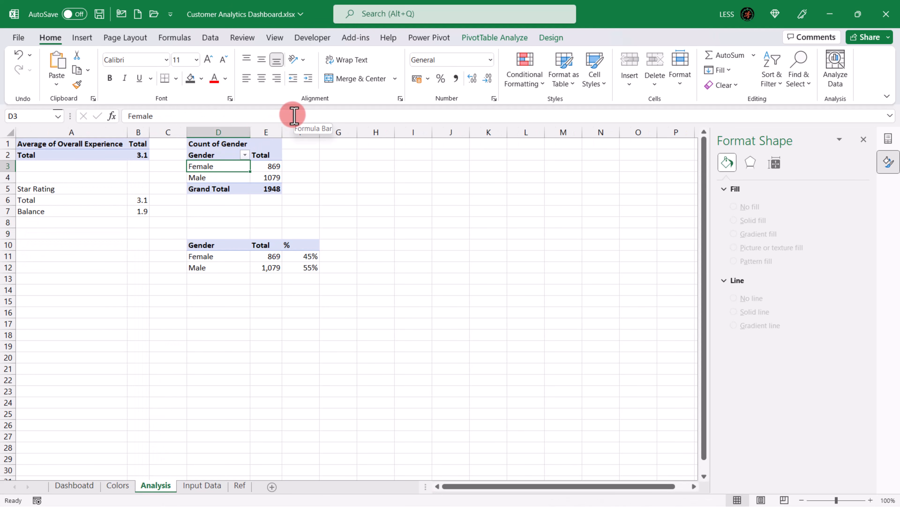
{"action": "left_click", "coordinate": [85, 38]}
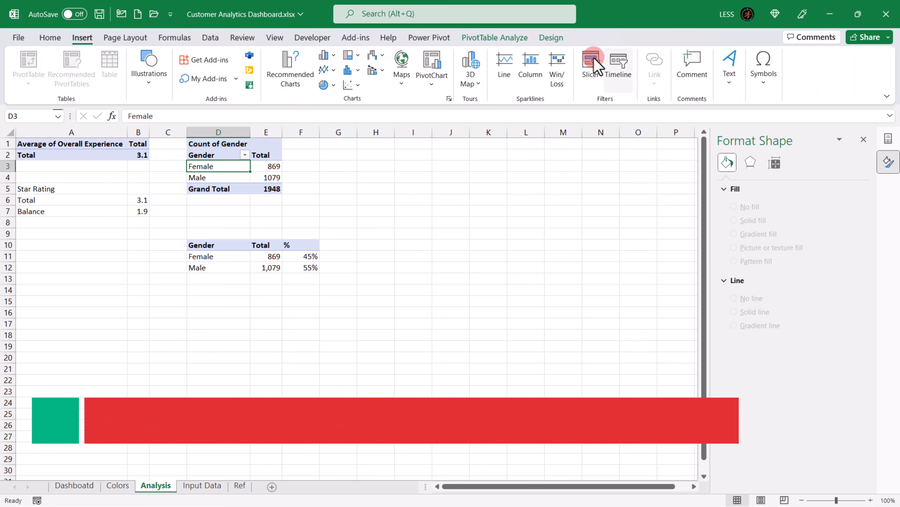
{"action": "left_click", "coordinate": [591, 66]}
{"action": "left_click", "coordinate": [388, 259]}
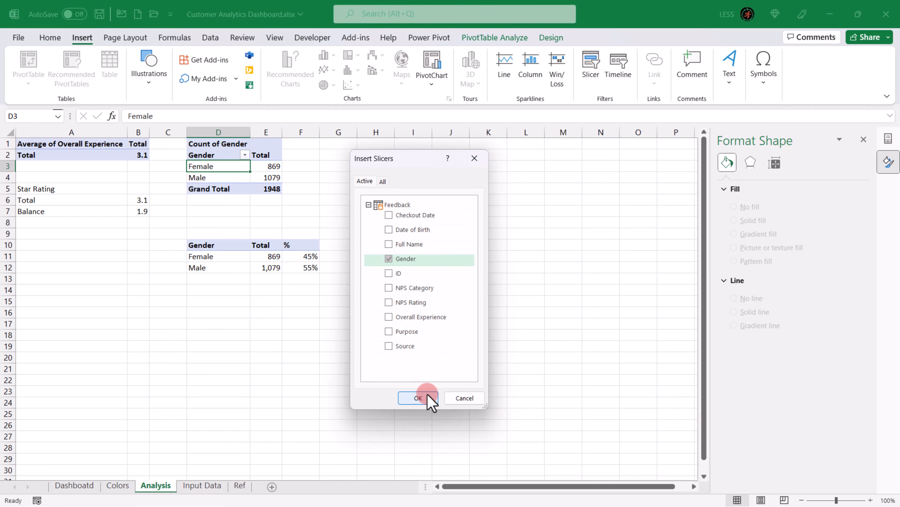
{"action": "left_click", "coordinate": [417, 398]}
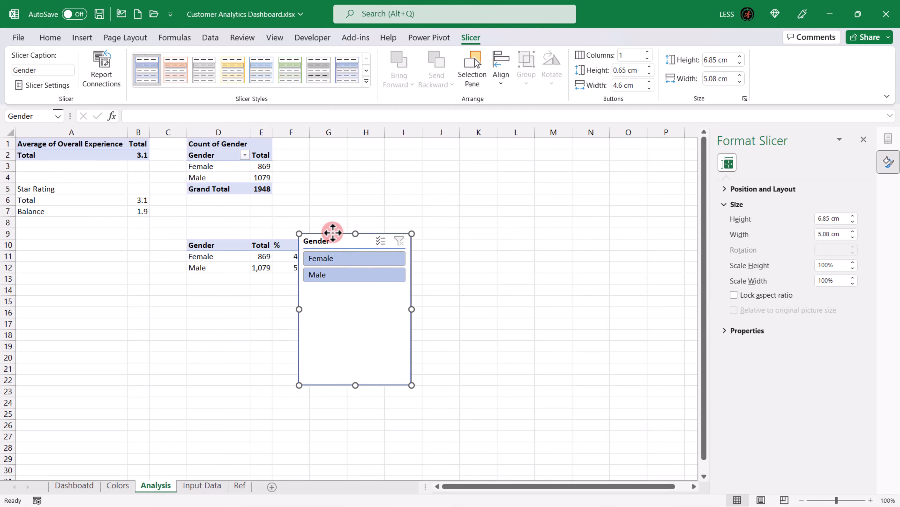
Step: Move the Gender slicer from the Analysis sheet to the dashboard sheet and place it between the two gender doughnuts
{"action": "key", "text": "ctrl+x"}
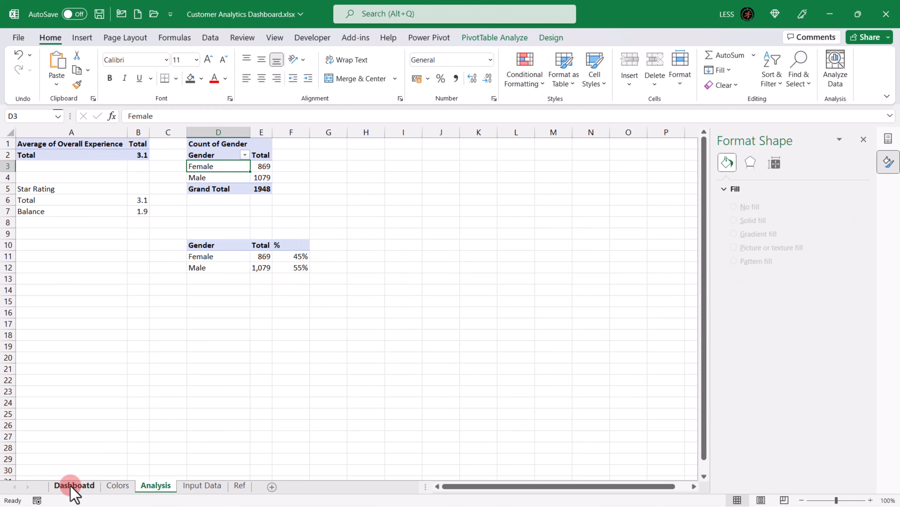
{"action": "left_click", "coordinate": [73, 486]}
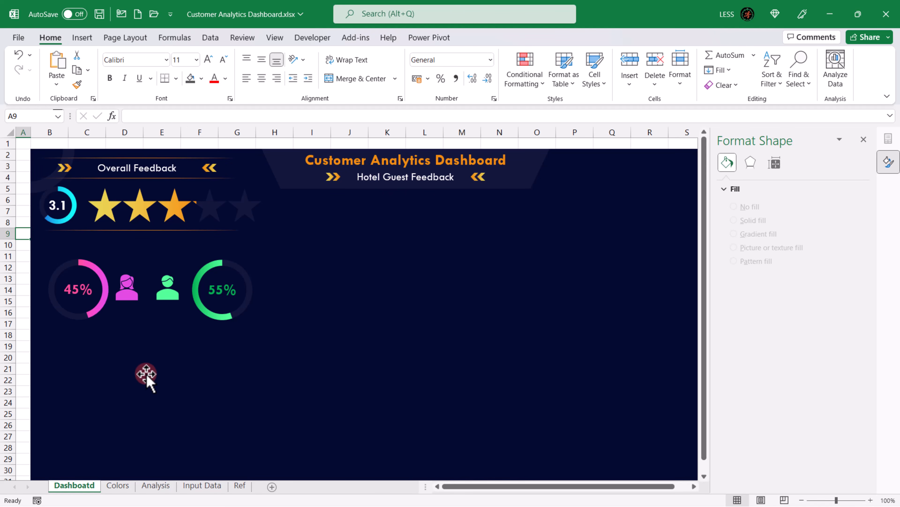
{"action": "key", "text": "ctrl+v"}
{"action": "left_click_drag", "start_coordinate": [78, 332], "coordinate": [172, 339]}
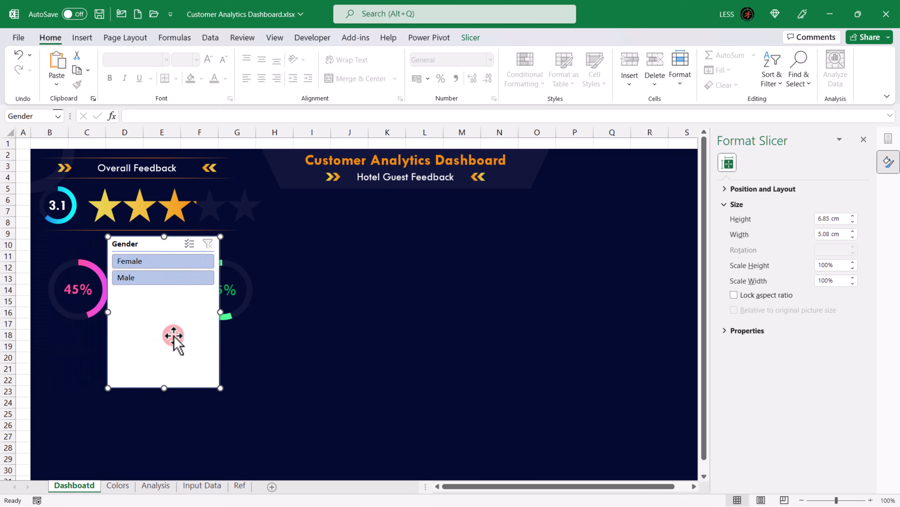
Step: Arrange the Gender slicer in 2 columns with buttons 1.8 cm wide
{"action": "left_click", "coordinate": [471, 38]}
{"action": "left_click", "coordinate": [631, 54]}
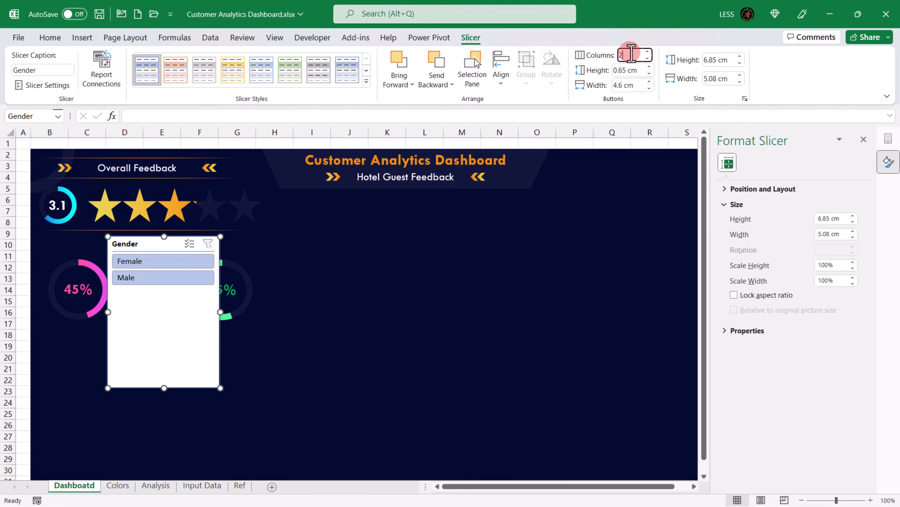
{"action": "type", "text": "2"}
{"action": "left_click", "coordinate": [644, 85]}
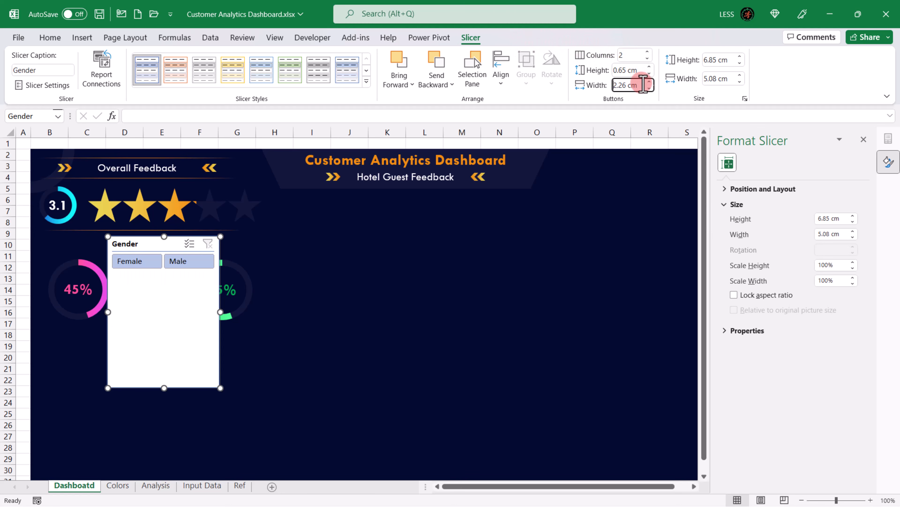
{"action": "left_click", "coordinate": [649, 89]}
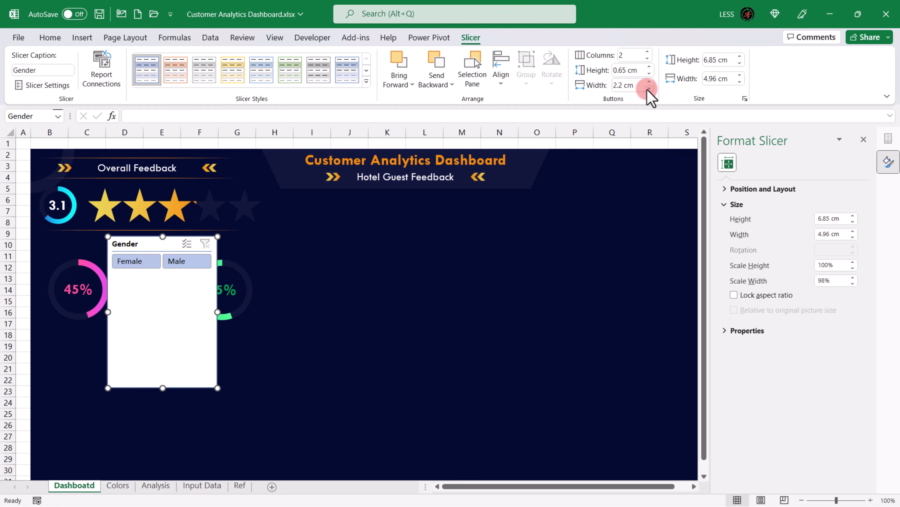
{"action": "left_click", "coordinate": [649, 89]}
{"action": "left_click", "coordinate": [649, 89]}
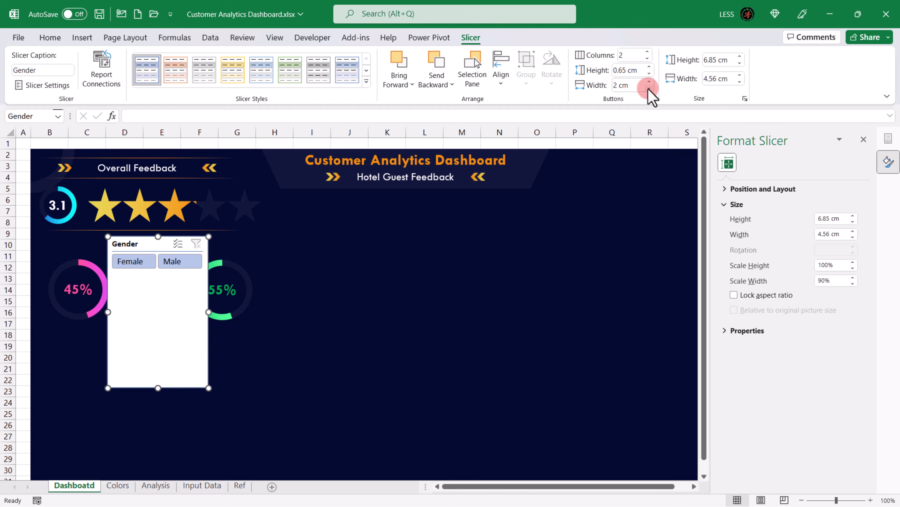
{"action": "left_click", "coordinate": [649, 89]}
{"action": "left_click", "coordinate": [649, 89]}
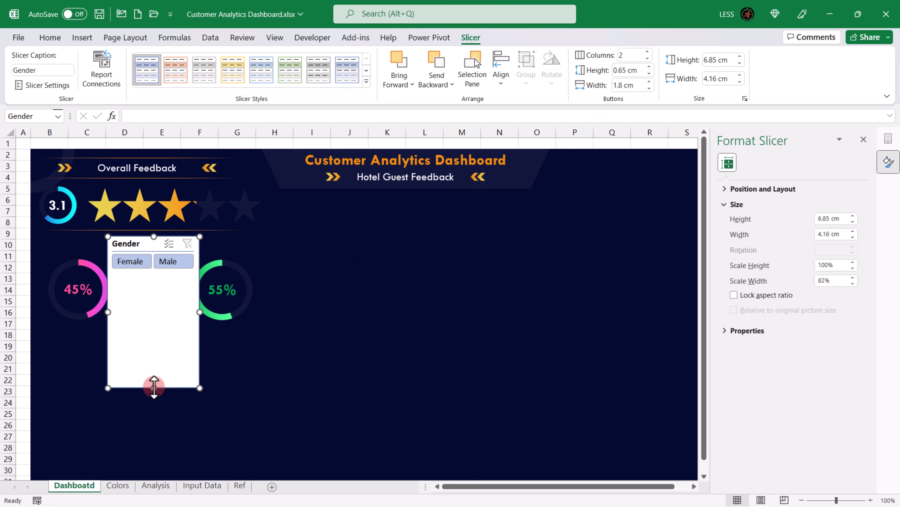
Step: Shrink the Gender slicer to 1.7 cm high above the gender icons and set its button height to 0.6 cm
{"action": "left_click_drag", "start_coordinate": [153, 278], "coordinate": [147, 240]}
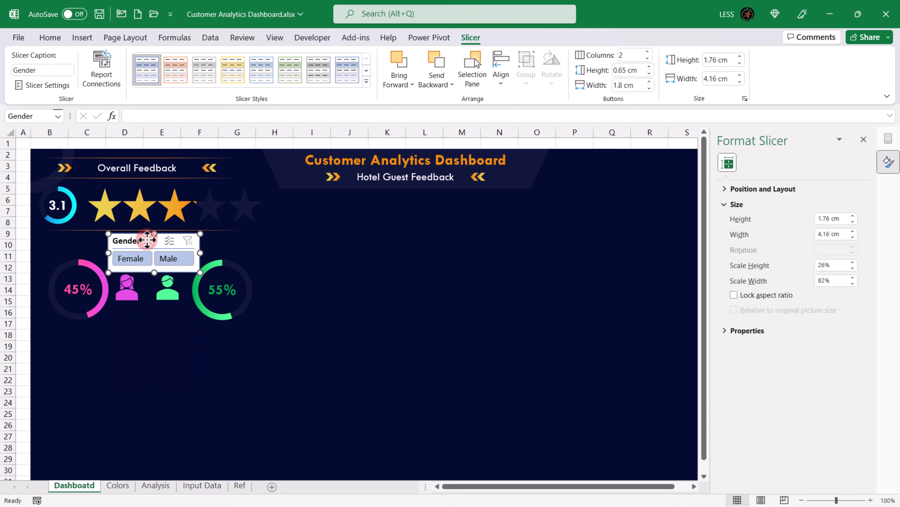
{"action": "left_click", "coordinate": [739, 64]}
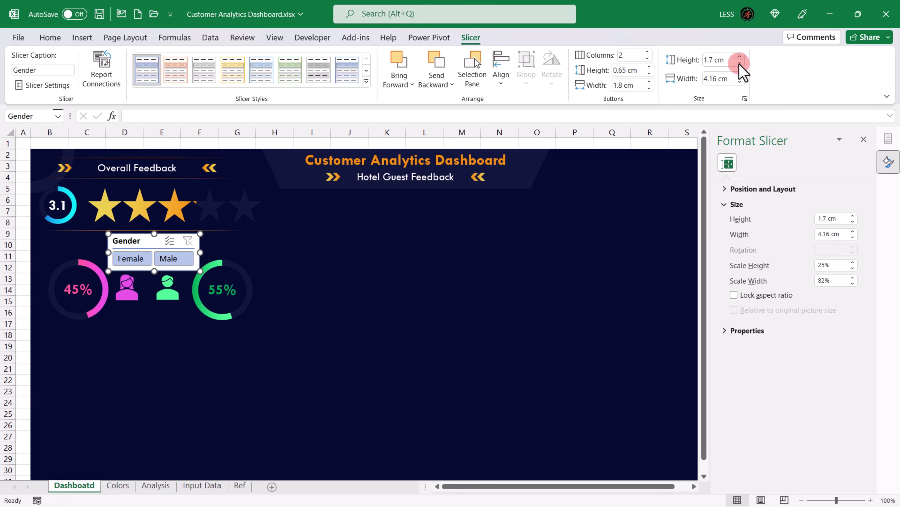
{"action": "left_click", "coordinate": [649, 73]}
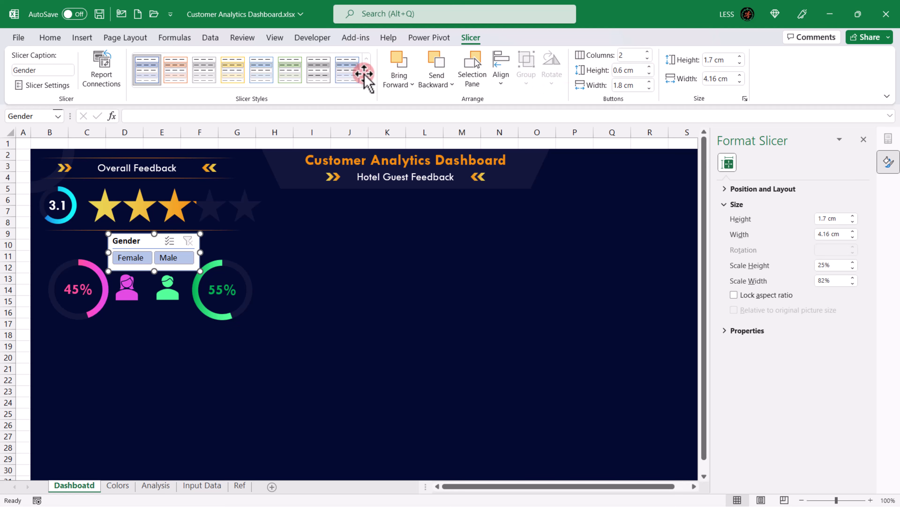
Step: Duplicate the Light Blue, Slicer Style Light 1 style as a custom style named Slicer
{"action": "left_click", "coordinate": [147, 74]}
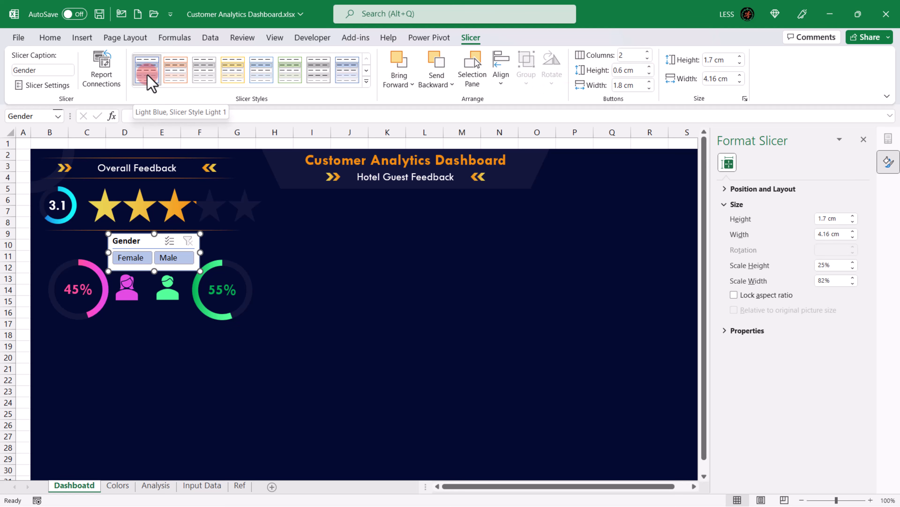
{"action": "right_click", "coordinate": [148, 76]}
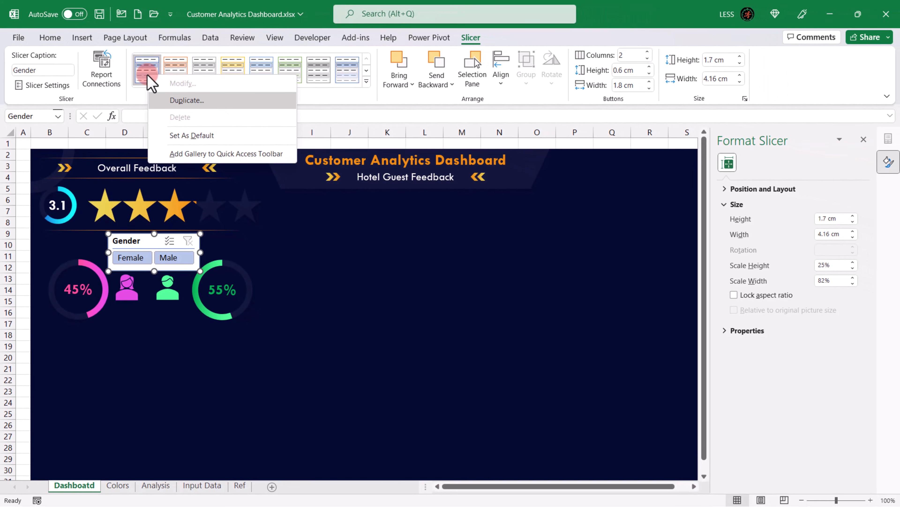
{"action": "left_click", "coordinate": [367, 81]}
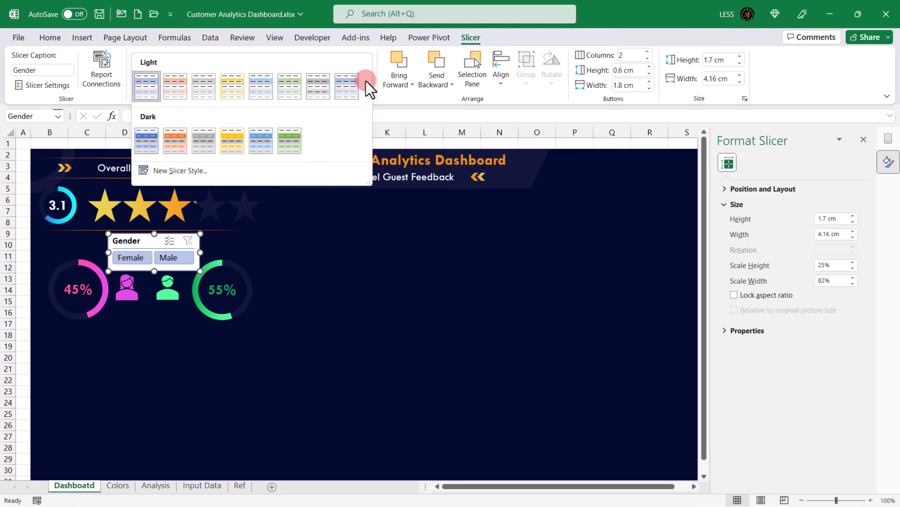
{"action": "right_click", "coordinate": [149, 88]}
{"action": "left_click", "coordinate": [190, 111]}
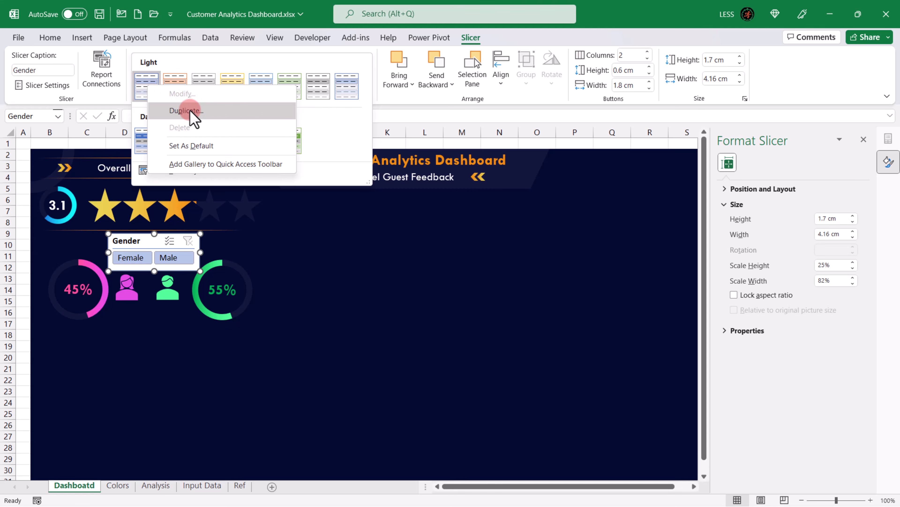
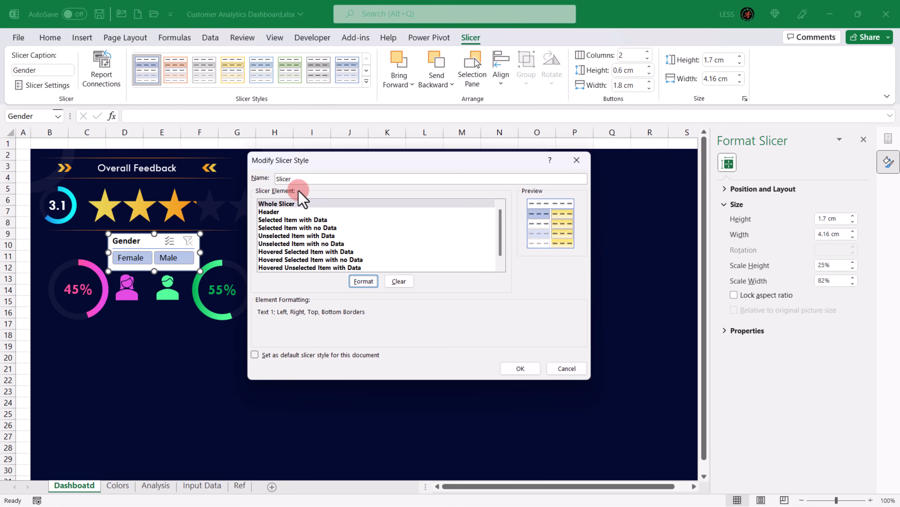
{"action": "left_click", "coordinate": [519, 367]}
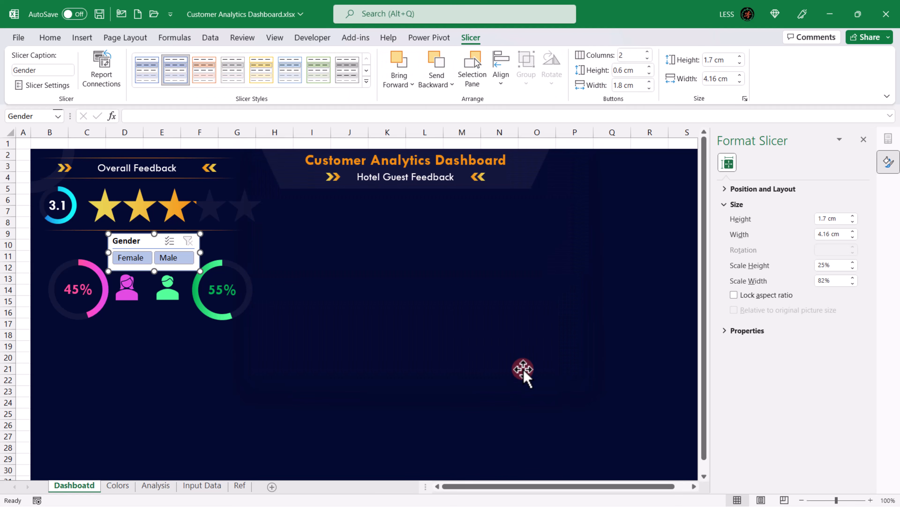
Step: Modify the custom Slicer style so the Whole Slicer element has a custom dark navy fill matching the dashboard background
{"action": "right_click", "coordinate": [145, 72]}
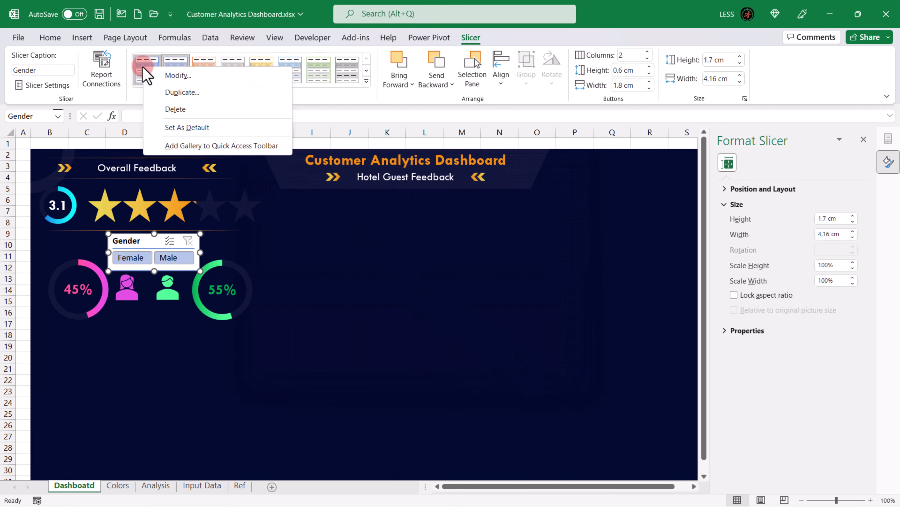
{"action": "left_click", "coordinate": [179, 76]}
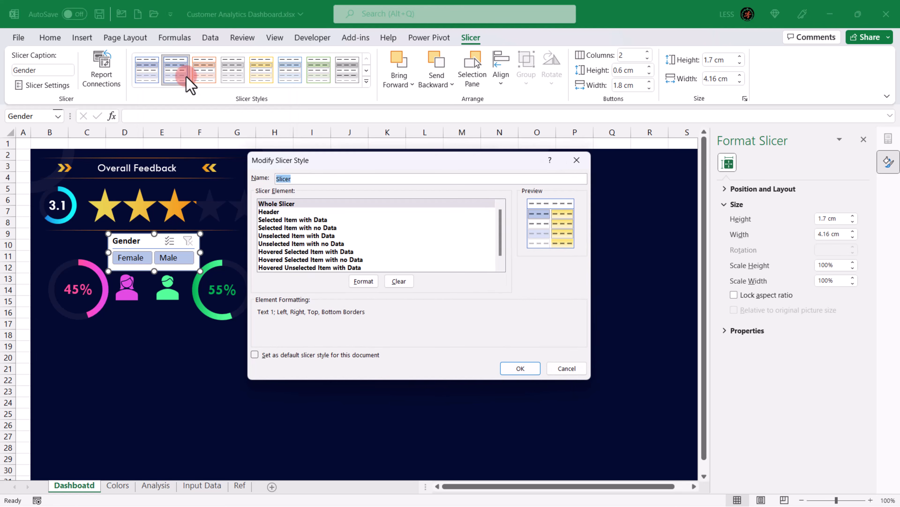
{"action": "left_click", "coordinate": [363, 281]}
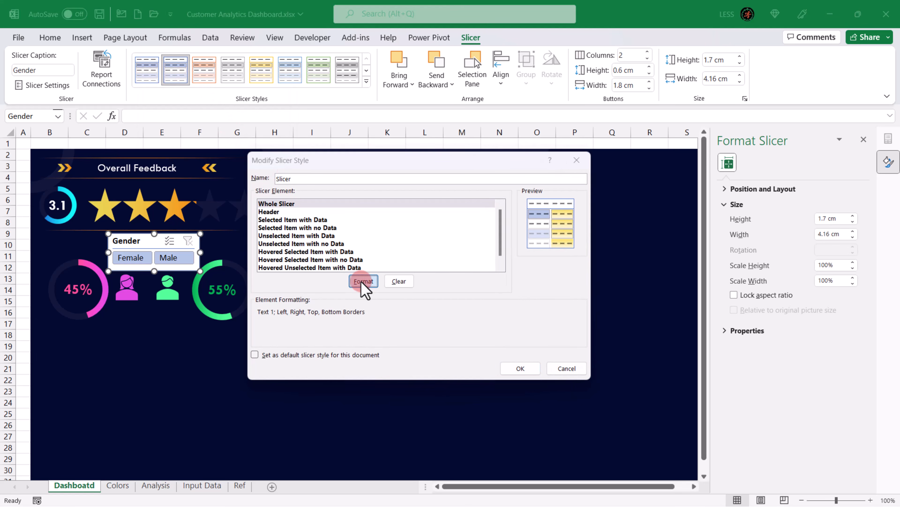
{"action": "left_click", "coordinate": [350, 264]}
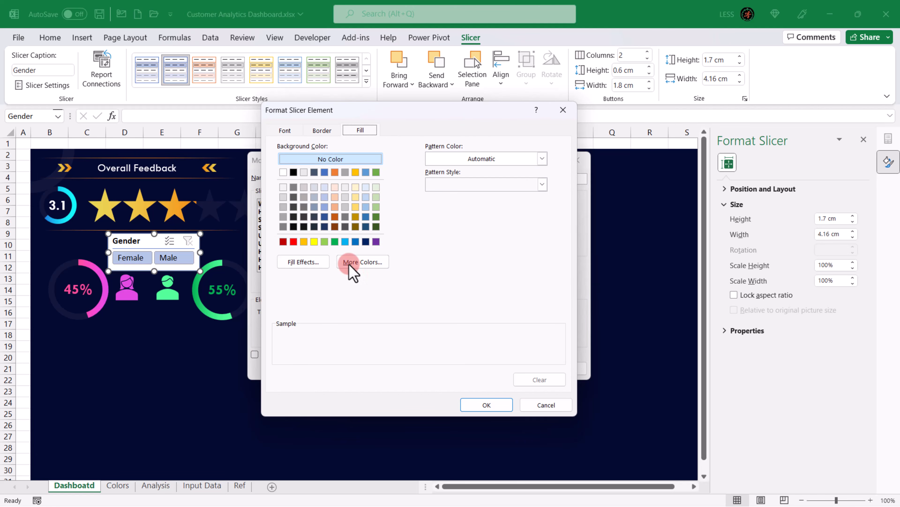
{"action": "left_click", "coordinate": [386, 189]}
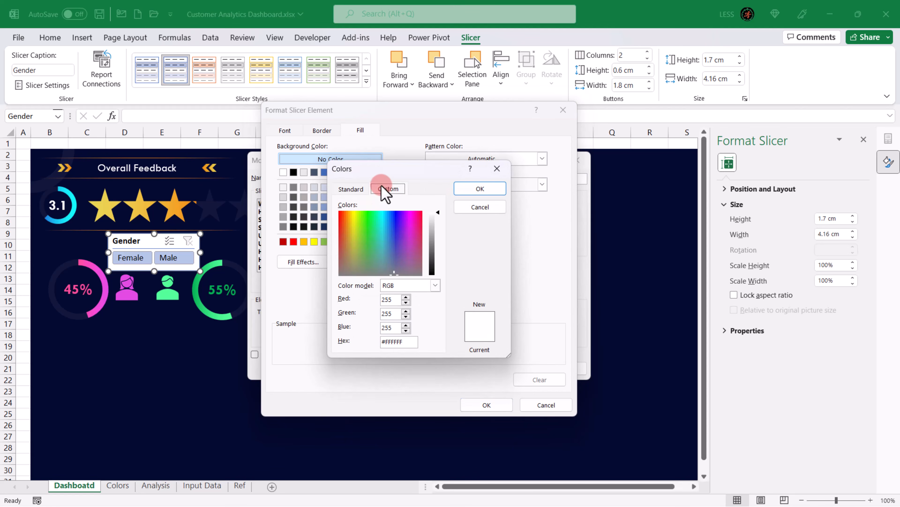
{"action": "left_click", "coordinate": [406, 341]}
{"action": "left_click_drag", "start_coordinate": [406, 341], "coordinate": [362, 340]}
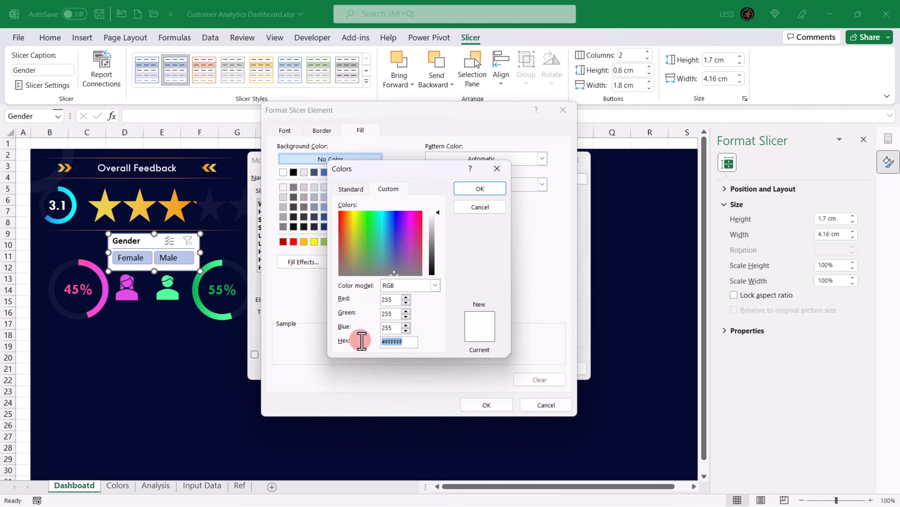
{"action": "left_click", "coordinate": [479, 188]}
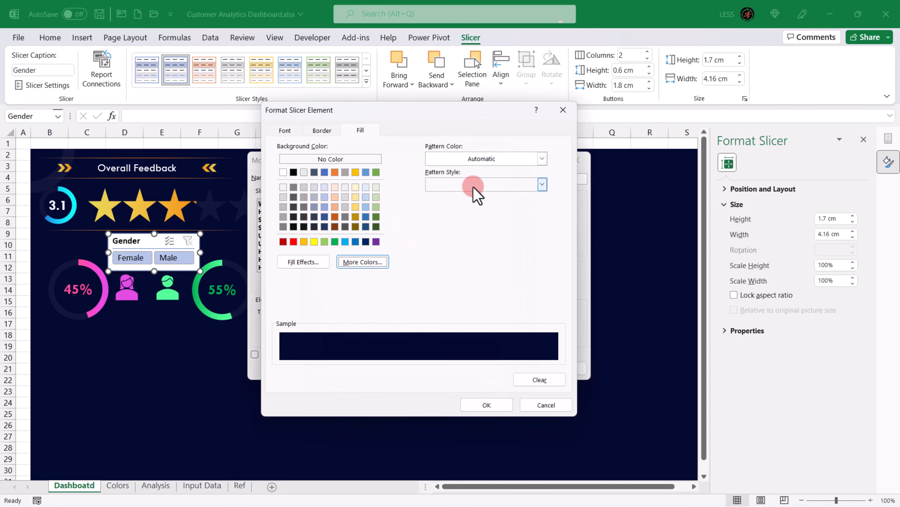
{"action": "left_click", "coordinate": [488, 406]}
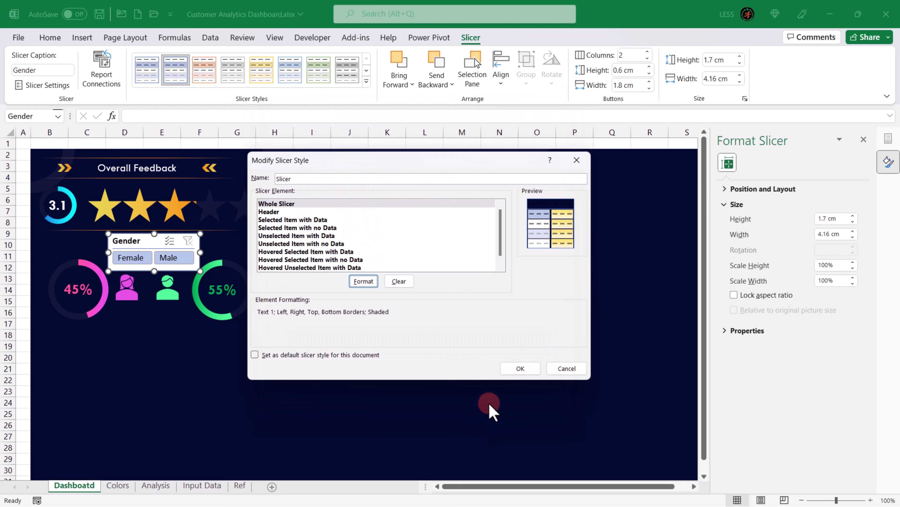
Step: Set the Header element of the custom Slicer style to the Tw Cen MT font in white
{"action": "left_click", "coordinate": [271, 213]}
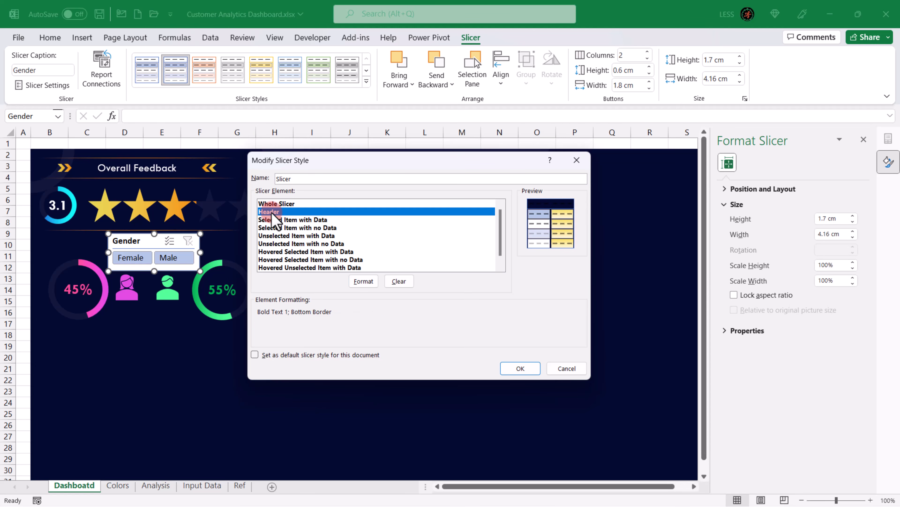
{"action": "left_click", "coordinate": [364, 280]}
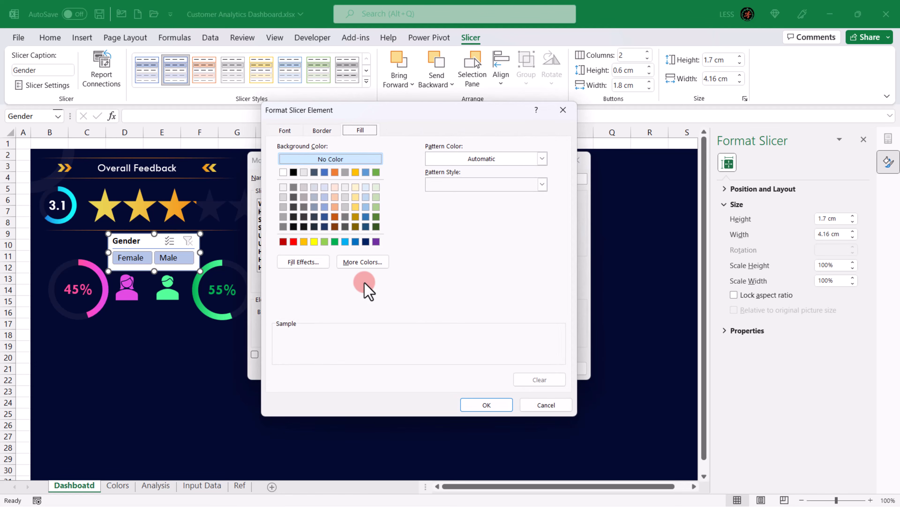
{"action": "left_click", "coordinate": [284, 131]}
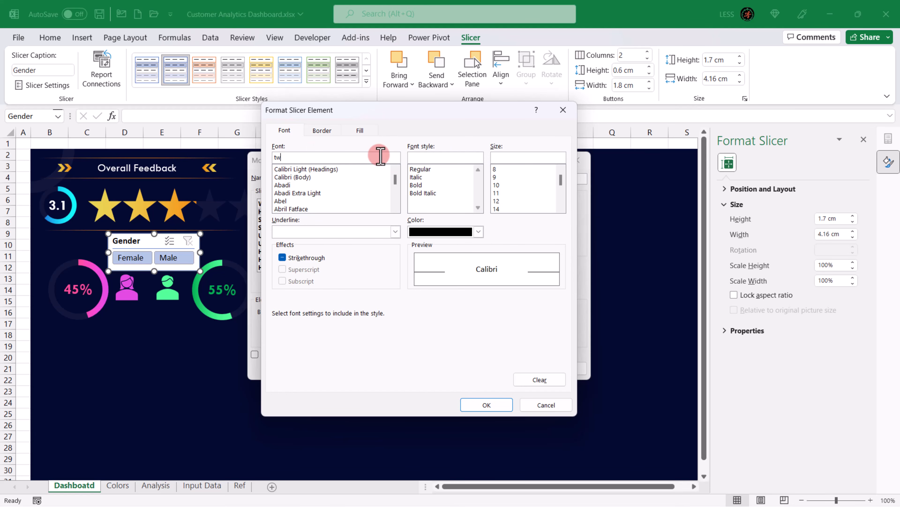
{"action": "scroll", "coordinate": [382, 180], "scroll_direction": "down", "scroll_amount": 20}
{"action": "scroll", "coordinate": [384, 186], "scroll_direction": "down", "scroll_amount": 20}
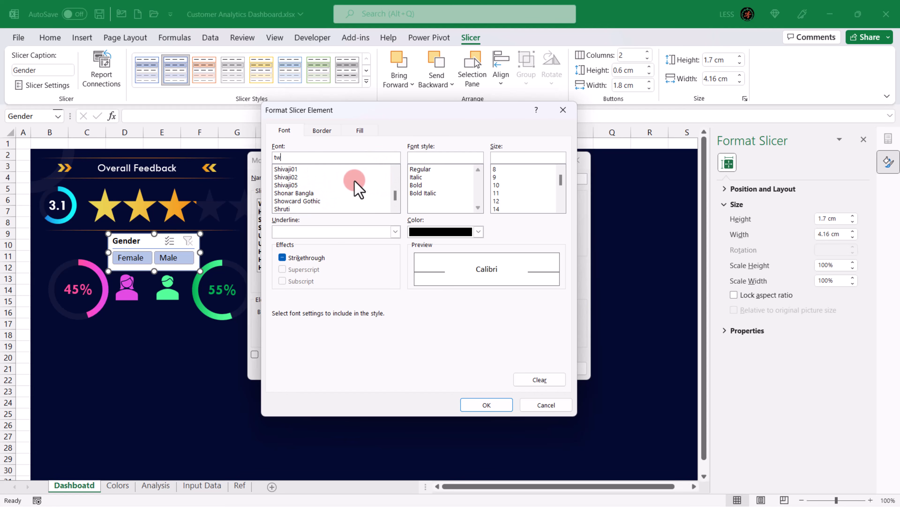
{"action": "left_click", "coordinate": [309, 177]}
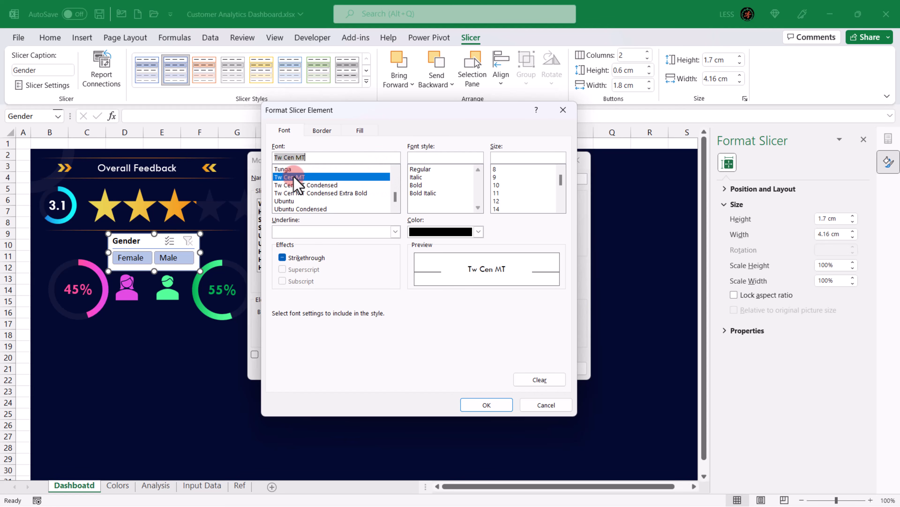
{"action": "left_click", "coordinate": [479, 231]}
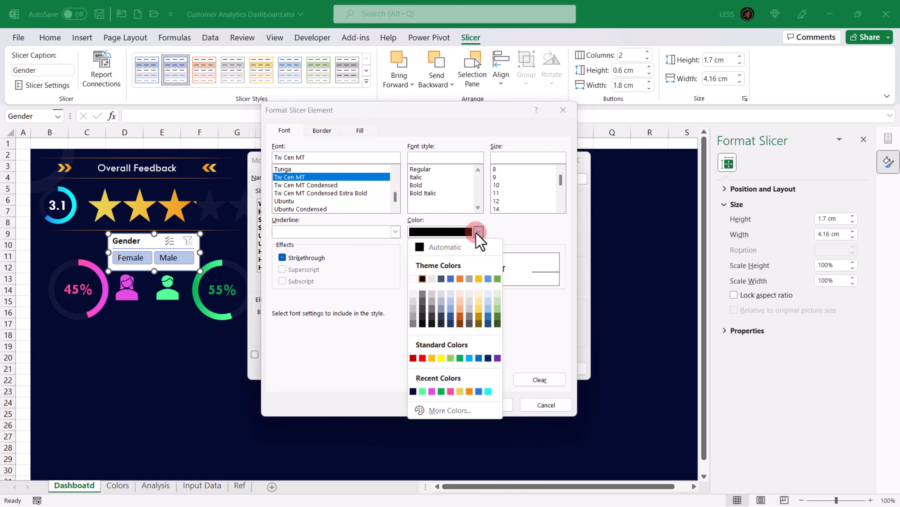
{"action": "left_click", "coordinate": [415, 276]}
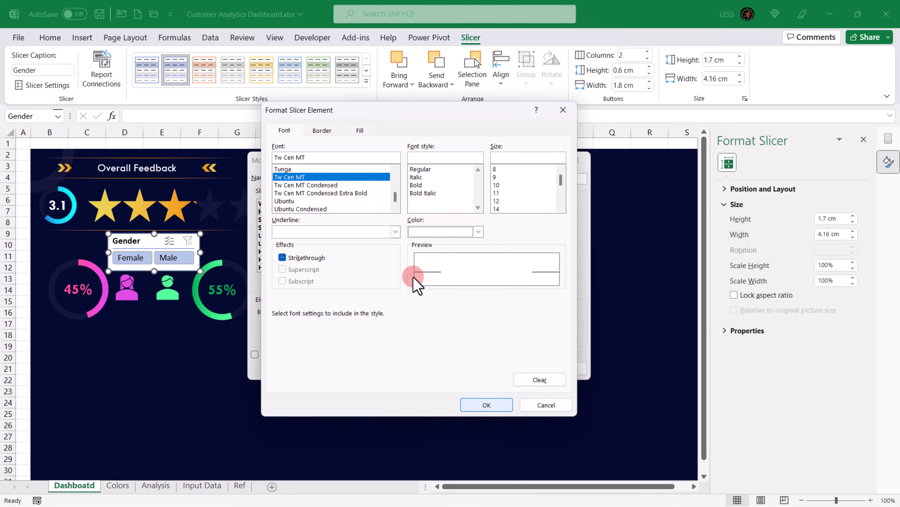
Step: Set the Header font size to 9, save the style changes and apply the custom Slicer style to the Gender slicer
{"action": "left_click", "coordinate": [498, 177]}
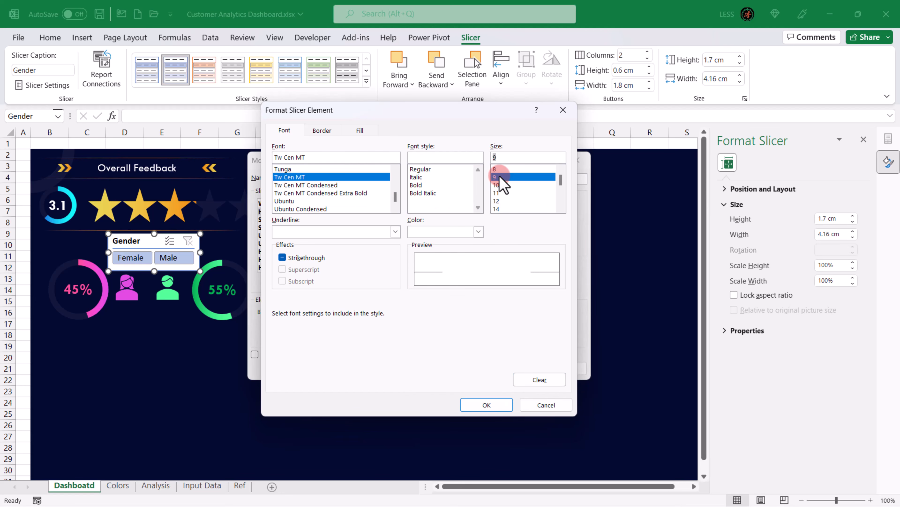
{"action": "left_click", "coordinate": [494, 327]}
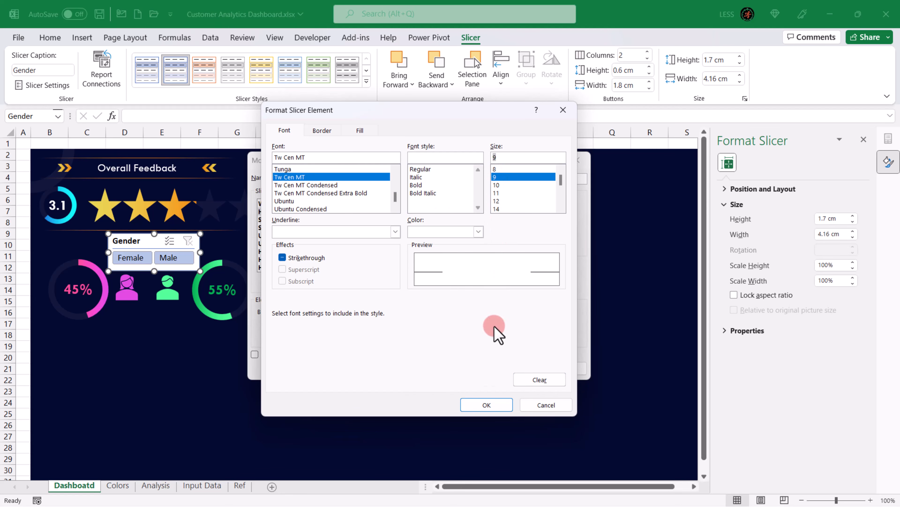
{"action": "left_click", "coordinate": [487, 405]}
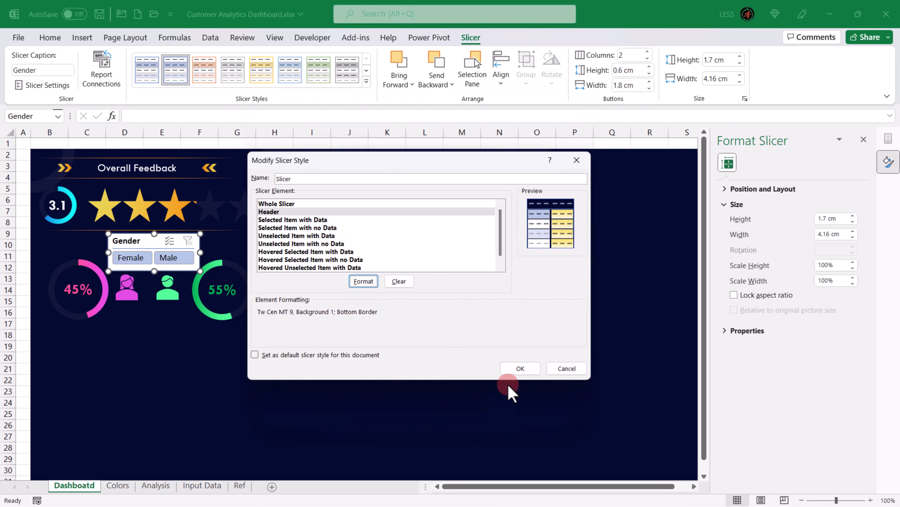
{"action": "left_click", "coordinate": [519, 369]}
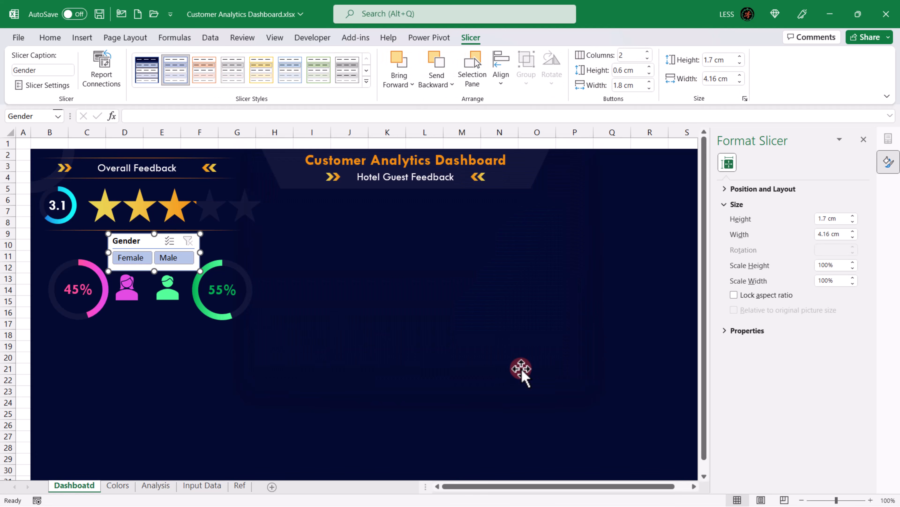
{"action": "left_click", "coordinate": [147, 70]}
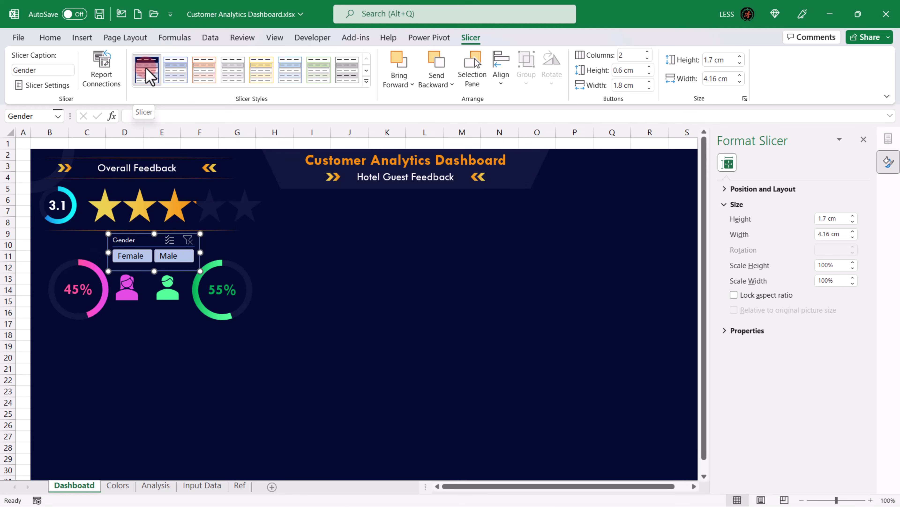
Step: Modify the custom Slicer style so Selected Item with Data has a vertical two-color gradient fill from yellow to orange
{"action": "right_click", "coordinate": [155, 68]}
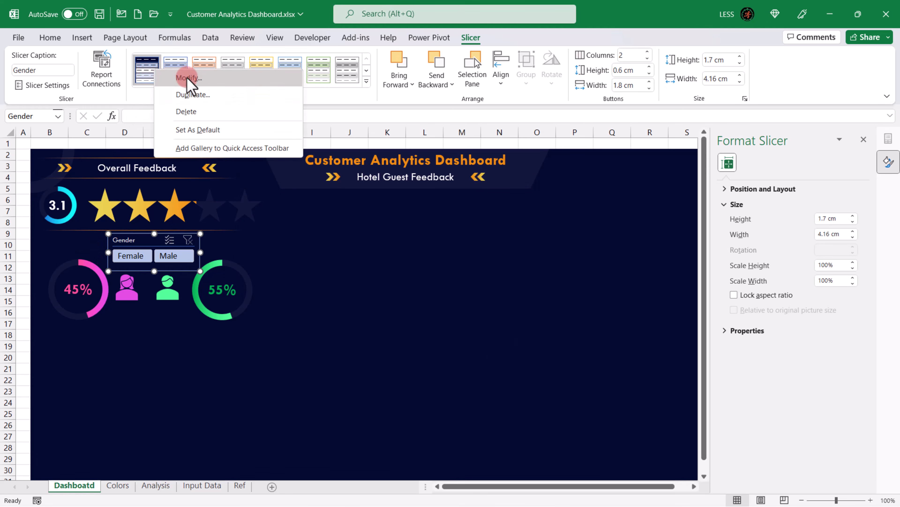
{"action": "left_click", "coordinate": [194, 80]}
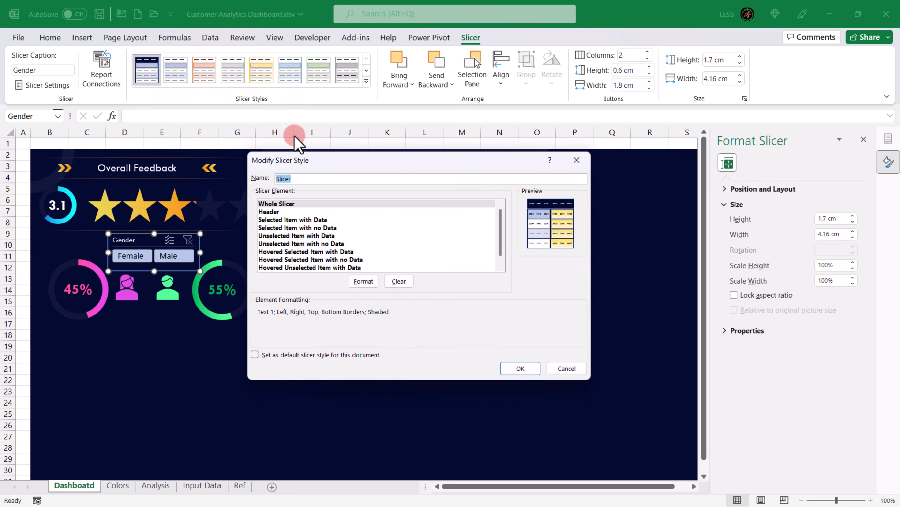
{"action": "left_click_drag", "start_coordinate": [339, 157], "coordinate": [419, 123]}
{"action": "left_click", "coordinate": [376, 182]}
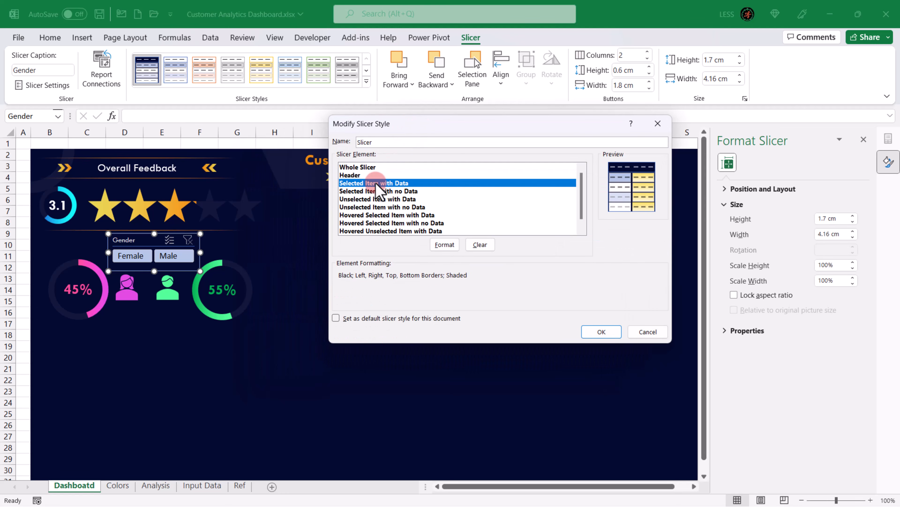
{"action": "left_click", "coordinate": [445, 244]}
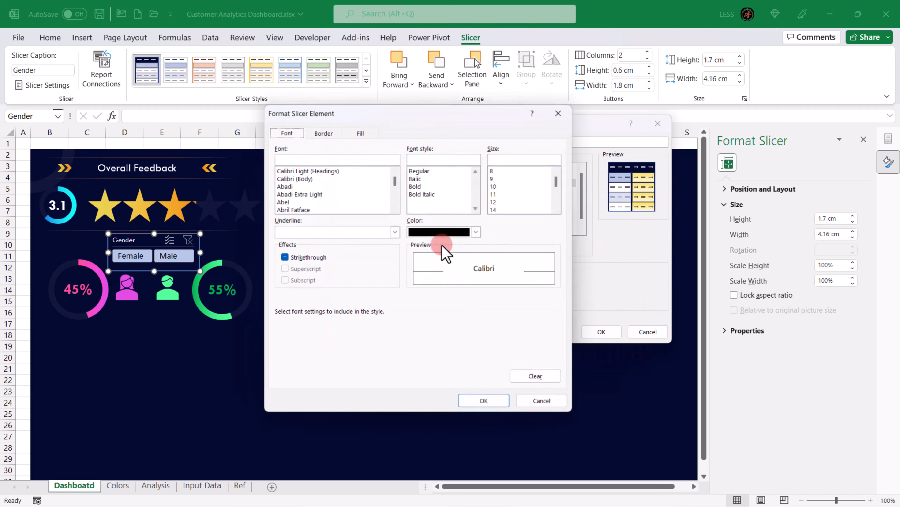
{"action": "left_click", "coordinate": [361, 130]}
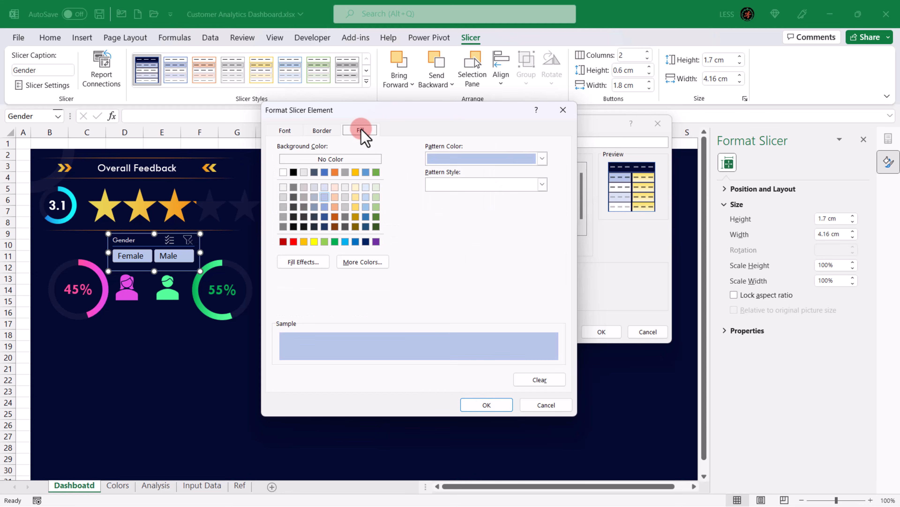
{"action": "left_click", "coordinate": [303, 261]}
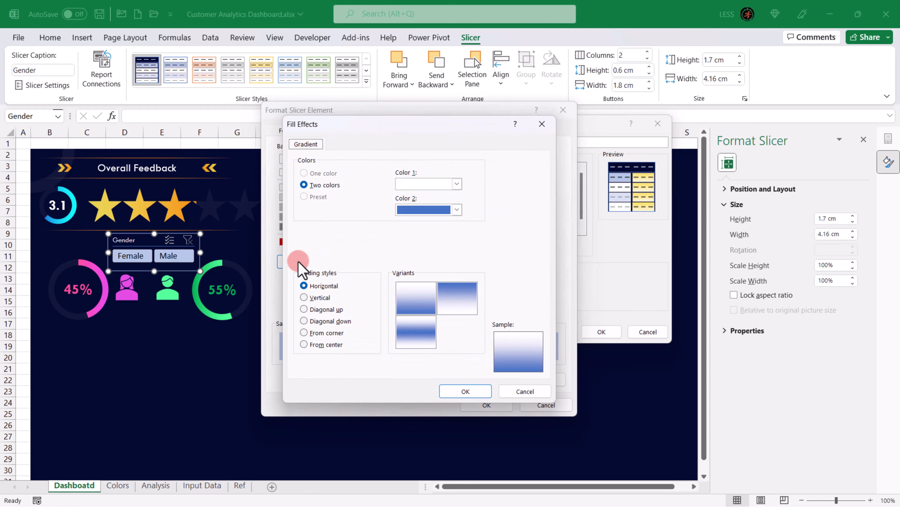
{"action": "left_click", "coordinate": [304, 297]}
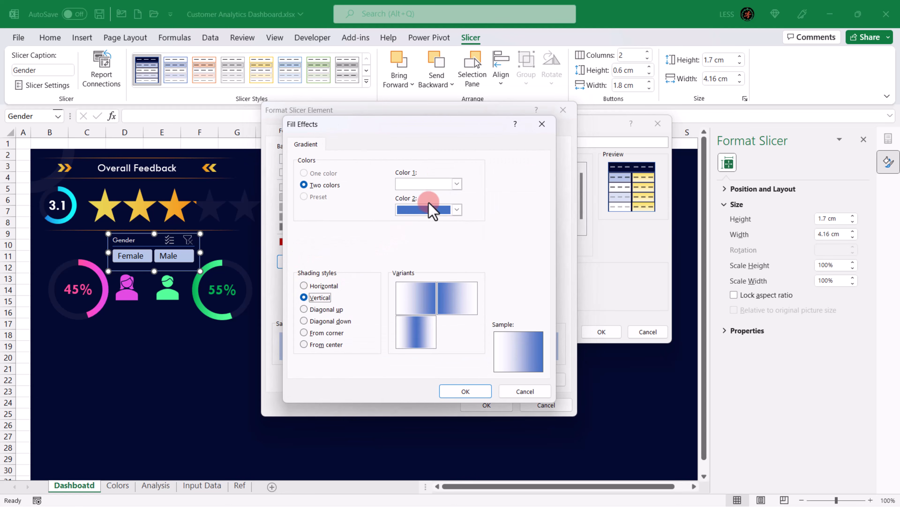
{"action": "left_click", "coordinate": [455, 183]}
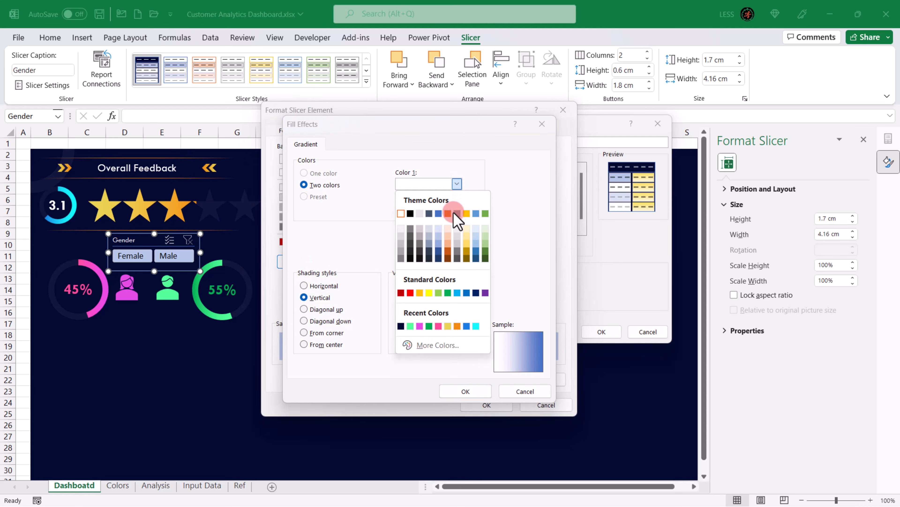
{"action": "left_click", "coordinate": [448, 326]}
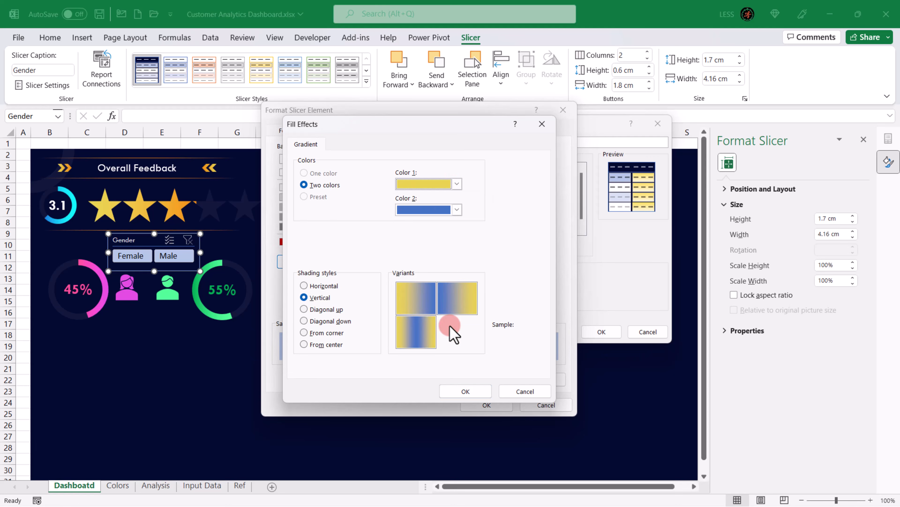
{"action": "left_click", "coordinate": [457, 209]}
{"action": "left_click", "coordinate": [457, 351]}
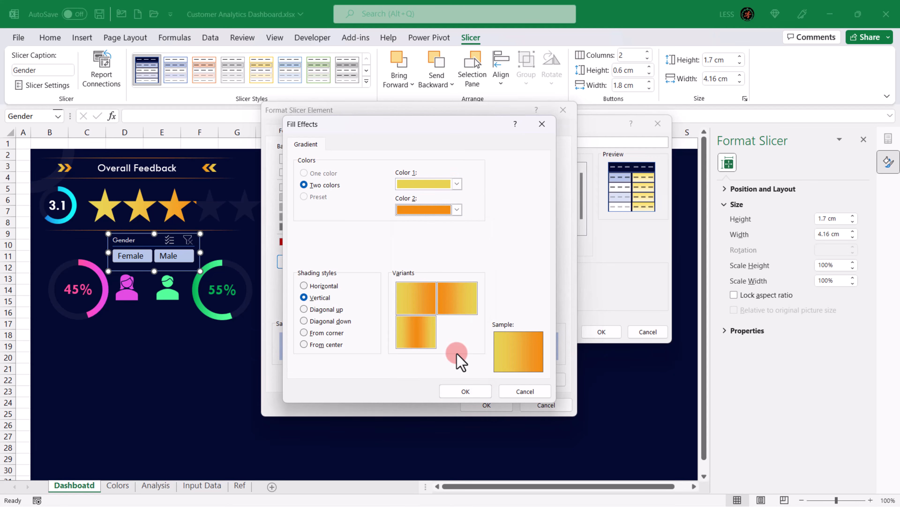
{"action": "left_click", "coordinate": [417, 299]}
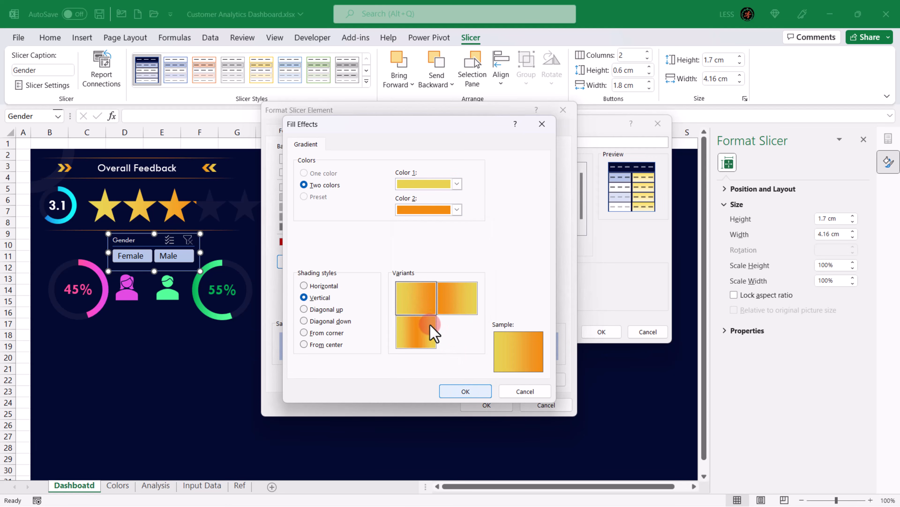
{"action": "left_click", "coordinate": [466, 391]}
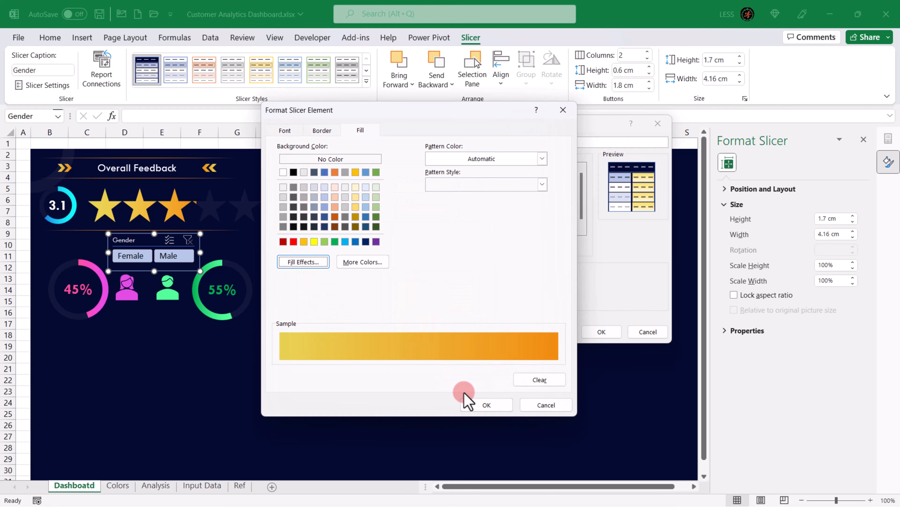
{"action": "left_click", "coordinate": [484, 403]}
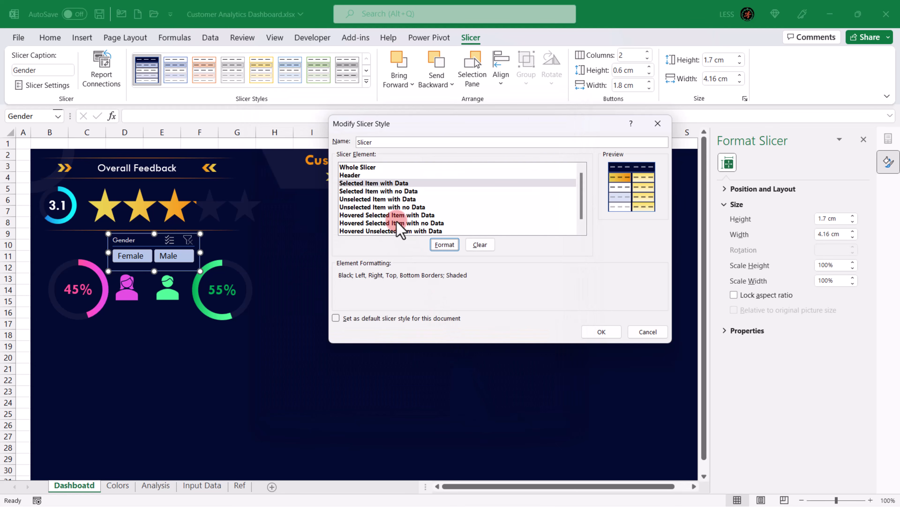
Step: Give Unselected Item with Data a vertical two-color gradient fill from light green to dark green and save the Slicer style
{"action": "left_click", "coordinate": [393, 198]}
{"action": "left_click", "coordinate": [445, 244]}
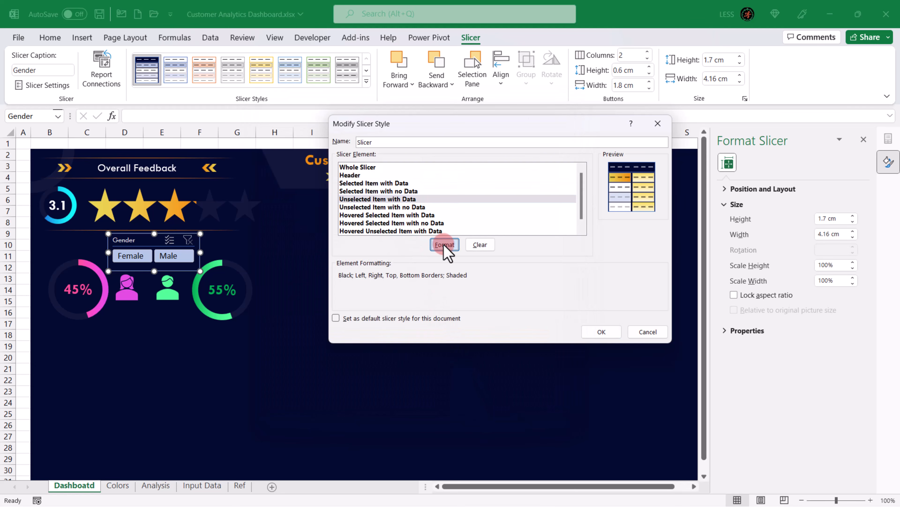
{"action": "left_click", "coordinate": [320, 264]}
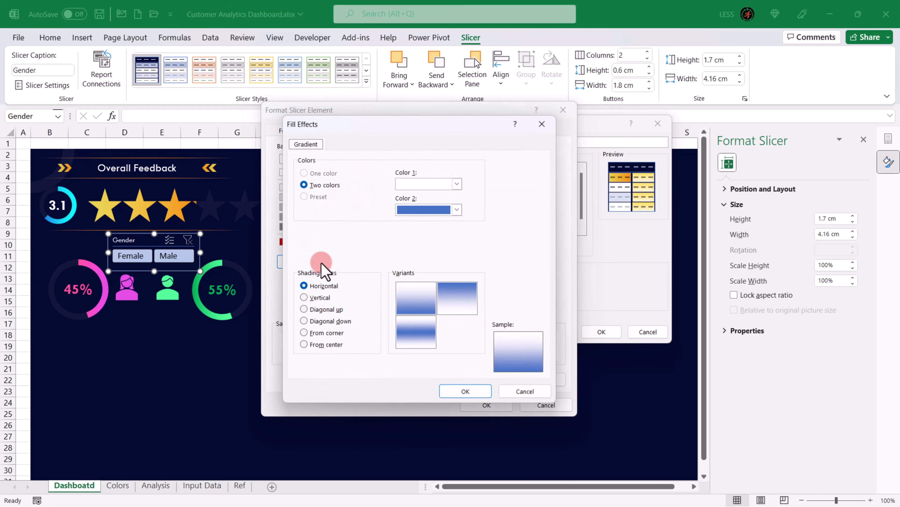
{"action": "left_click", "coordinate": [304, 297]}
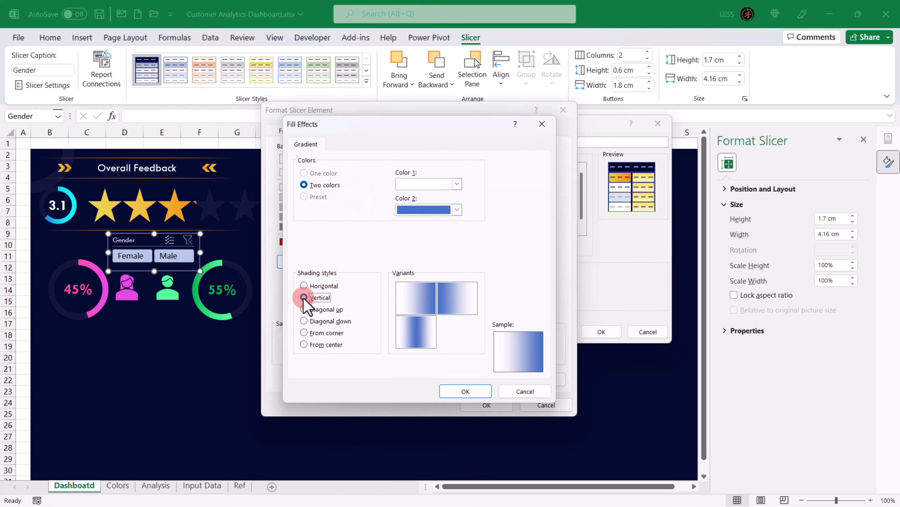
{"action": "left_click", "coordinate": [456, 183]}
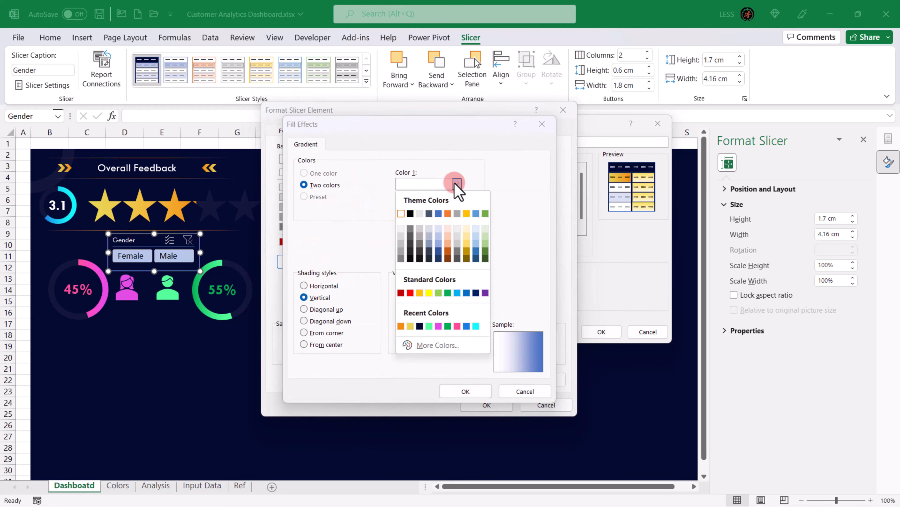
{"action": "left_click", "coordinate": [429, 325]}
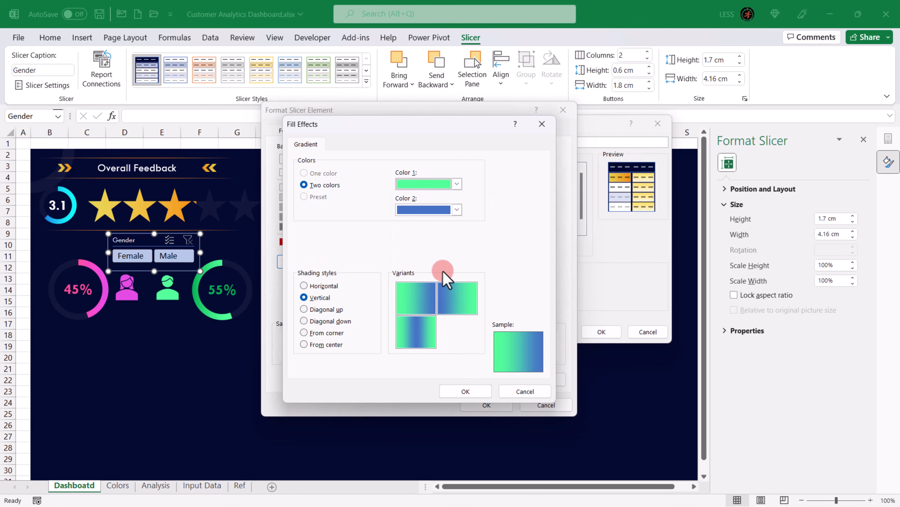
{"action": "left_click", "coordinate": [458, 209]}
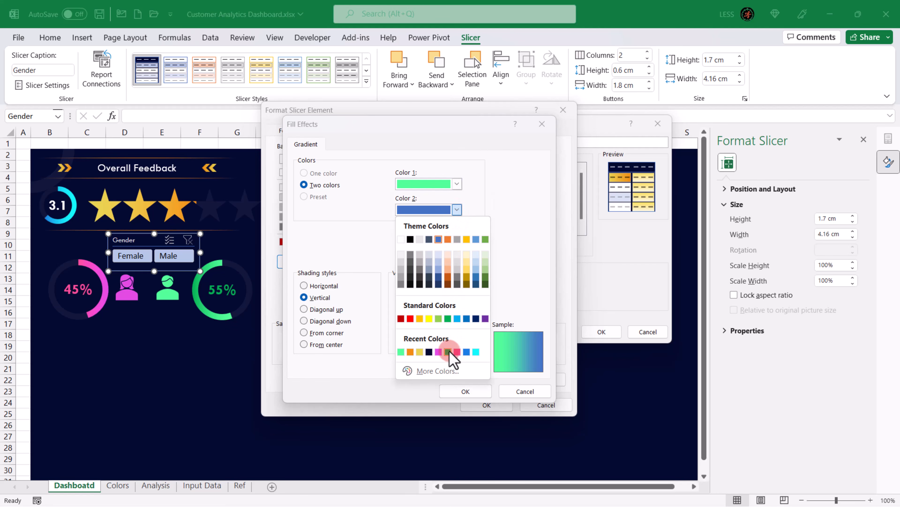
{"action": "left_click", "coordinate": [448, 352]}
{"action": "left_click", "coordinate": [423, 296]}
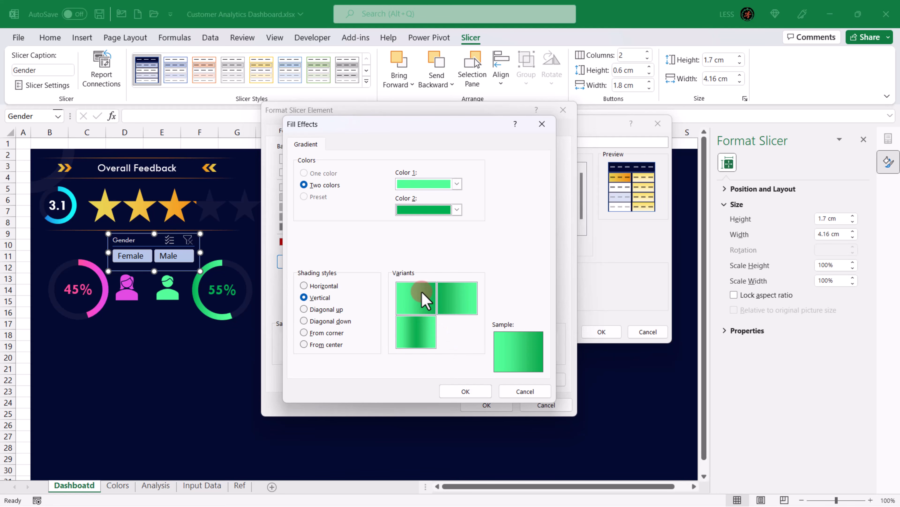
{"action": "left_click", "coordinate": [465, 389]}
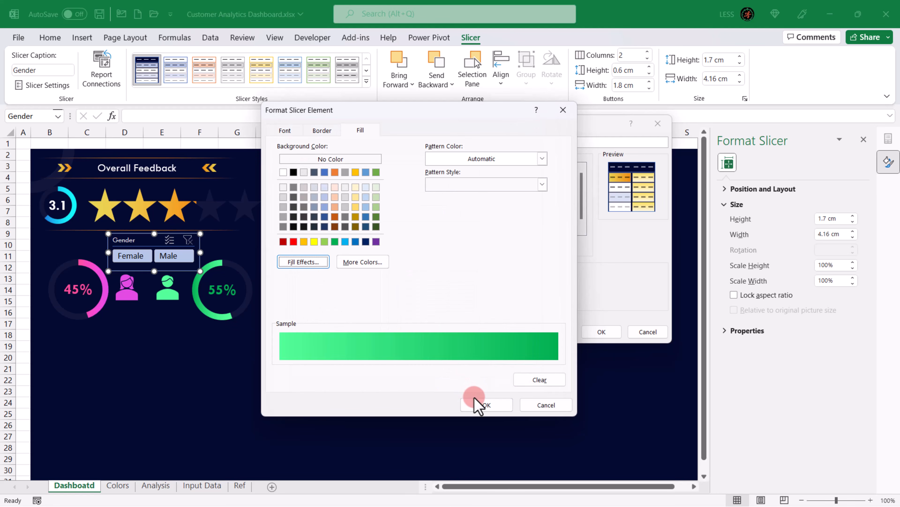
{"action": "left_click", "coordinate": [479, 404]}
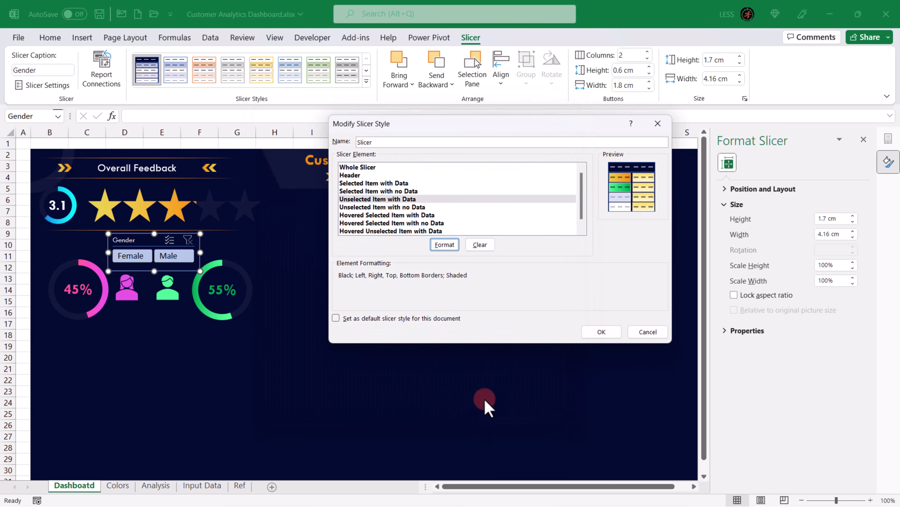
{"action": "left_click", "coordinate": [601, 331]}
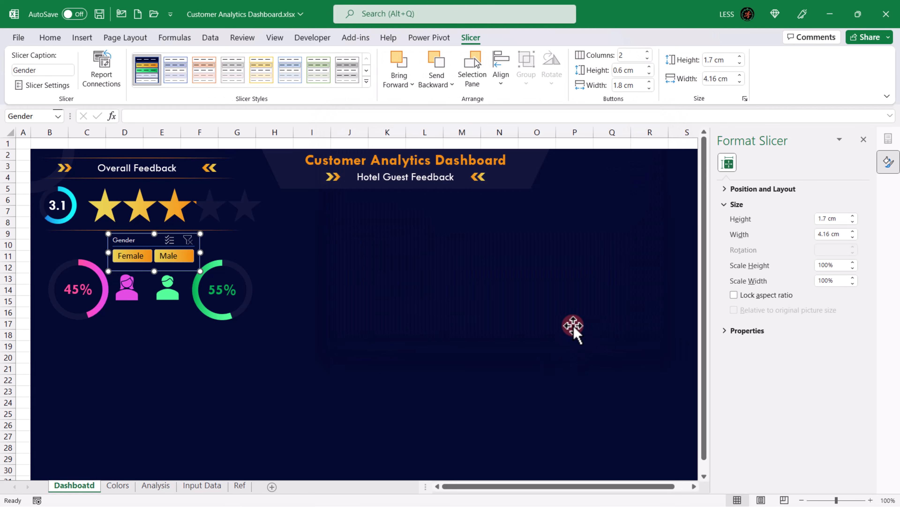
Step: Test the Gender slicer by filtering the dashboard to Male and switching the filter to Female
{"action": "left_click", "coordinate": [169, 256]}
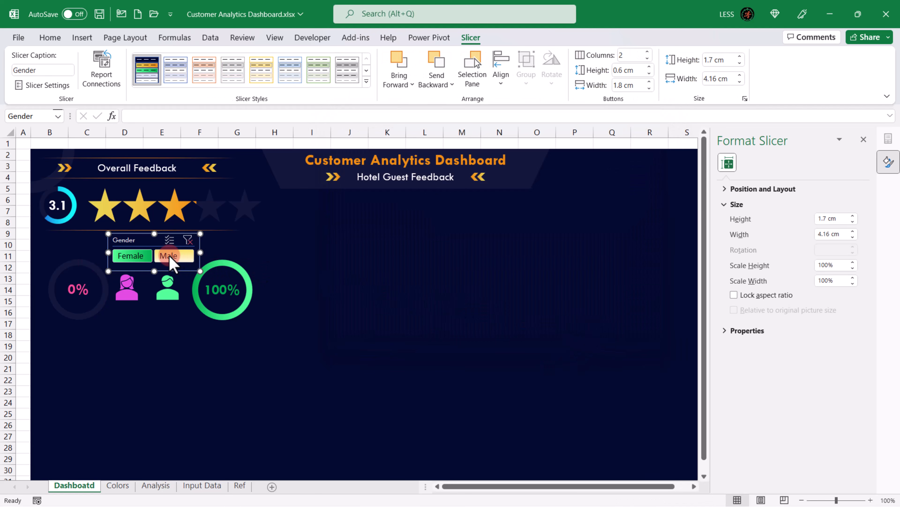
{"action": "left_click", "coordinate": [129, 256]}
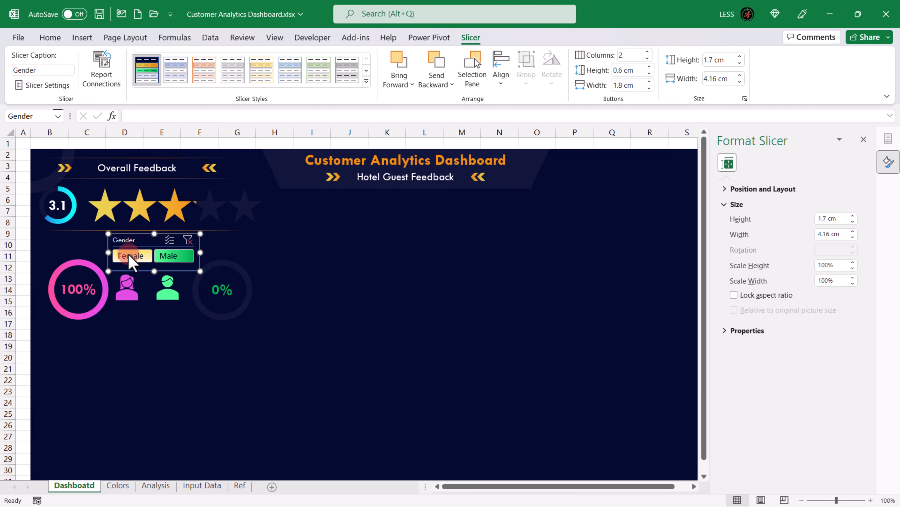
Step: Modify the custom Slicer style so the Whole Slicer element has no borders on any side
{"action": "right_click", "coordinate": [146, 73]}
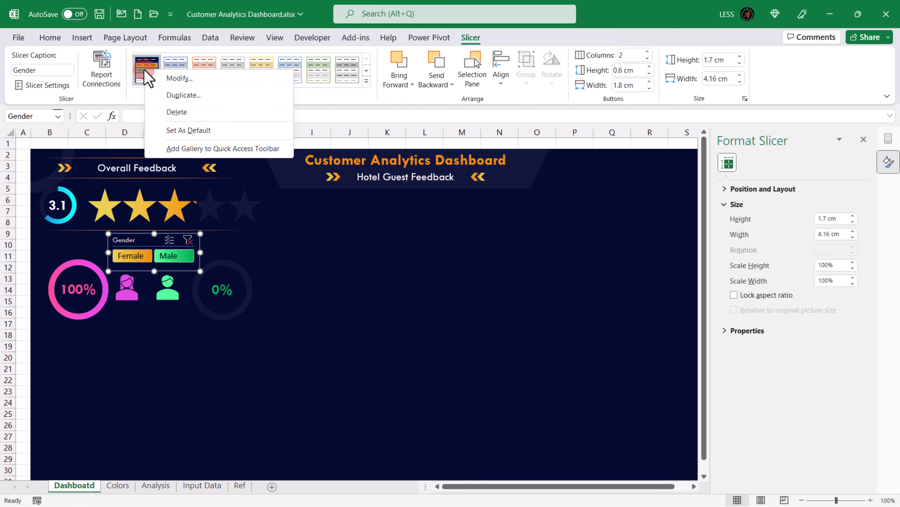
{"action": "left_click", "coordinate": [179, 78]}
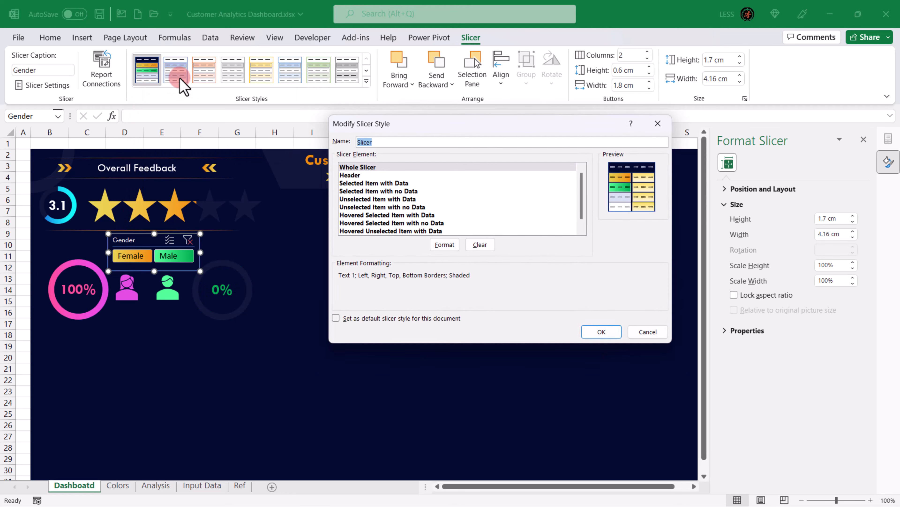
{"action": "left_click", "coordinate": [358, 167]}
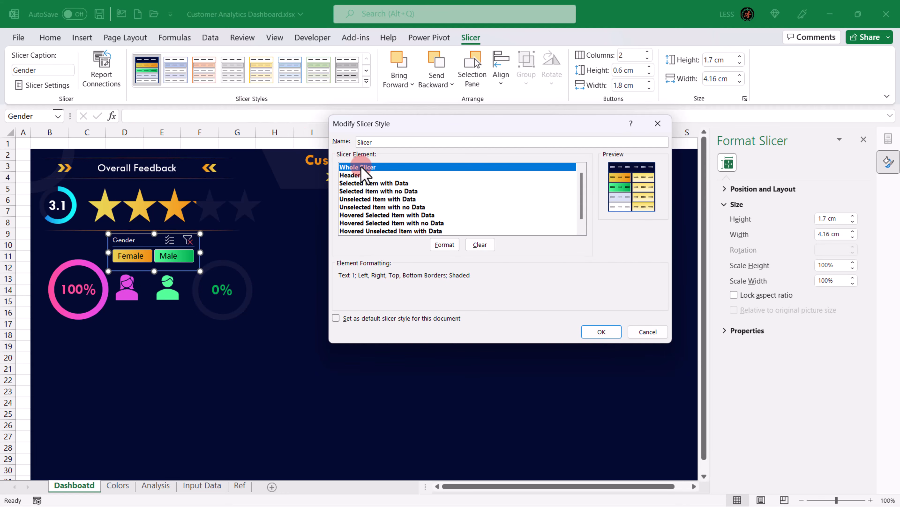
{"action": "left_click", "coordinate": [444, 245]}
{"action": "left_click", "coordinate": [403, 93]}
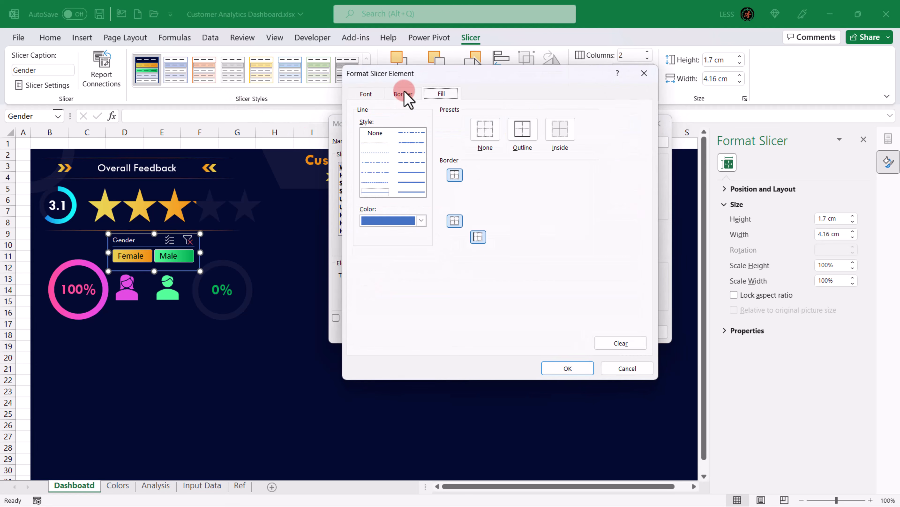
{"action": "left_click", "coordinate": [498, 172]}
{"action": "left_click", "coordinate": [475, 185]}
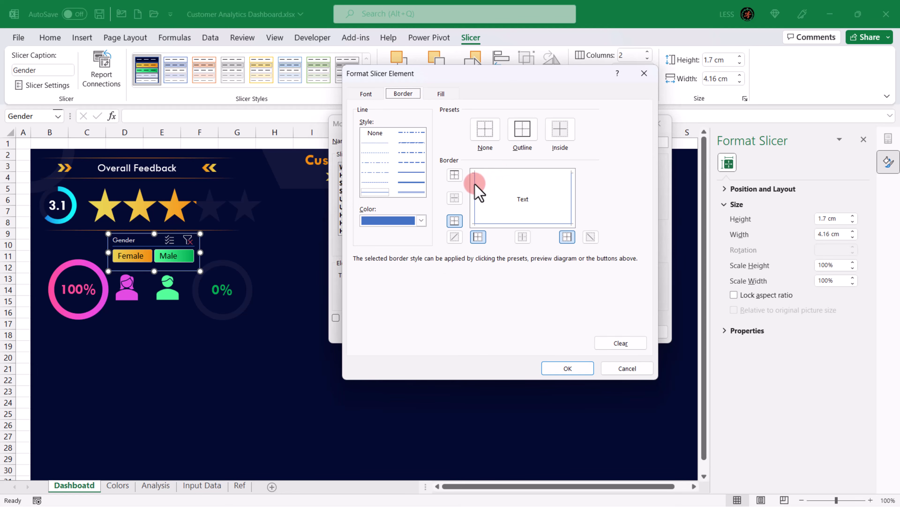
{"action": "left_click", "coordinate": [524, 224]}
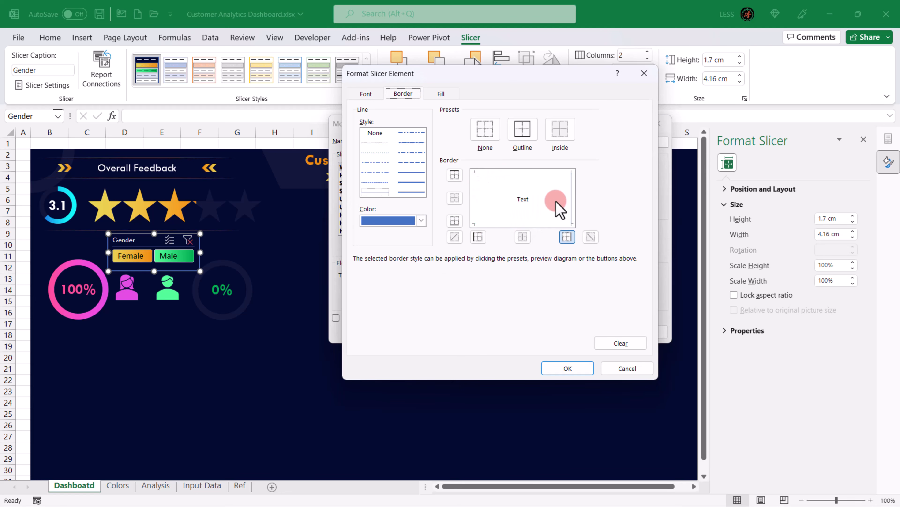
{"action": "left_click", "coordinate": [571, 192]}
{"action": "left_click", "coordinate": [568, 368]}
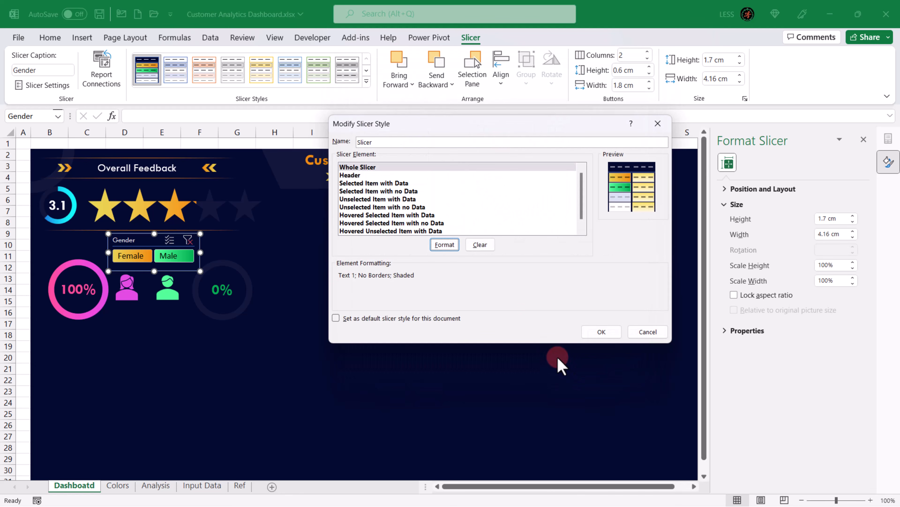
Step: Remove all borders from the Header element of the custom Slicer style
{"action": "left_click", "coordinate": [350, 175]}
{"action": "left_click", "coordinate": [445, 245]}
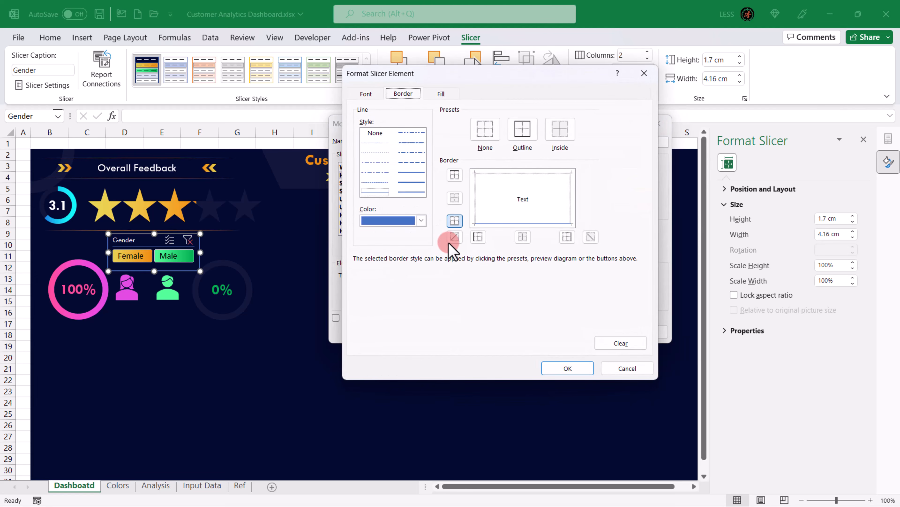
{"action": "left_click", "coordinate": [513, 225]}
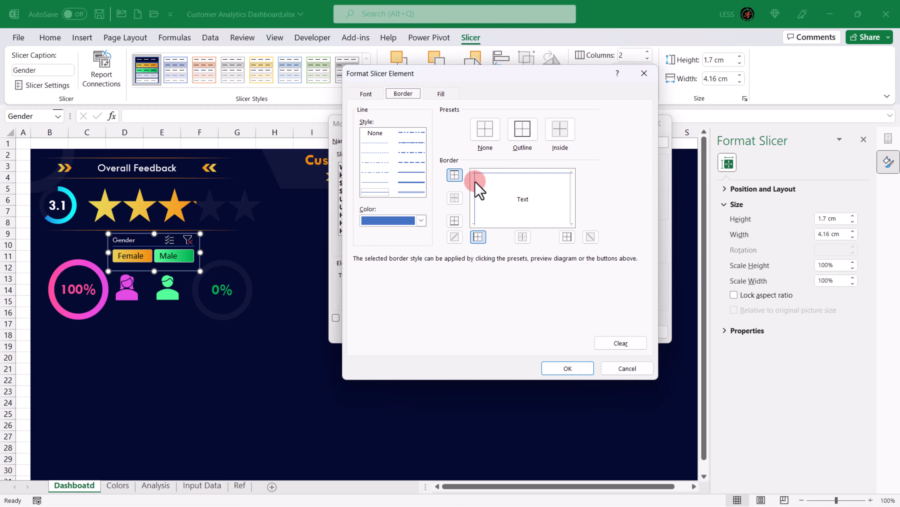
{"action": "left_click", "coordinate": [475, 191]}
{"action": "left_click", "coordinate": [493, 173]}
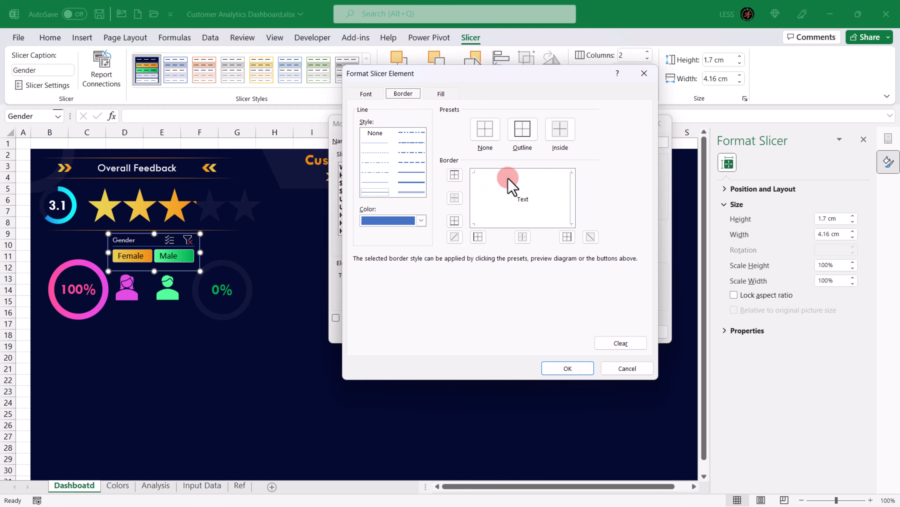
{"action": "left_click", "coordinate": [569, 202]}
{"action": "left_click", "coordinate": [569, 369]}
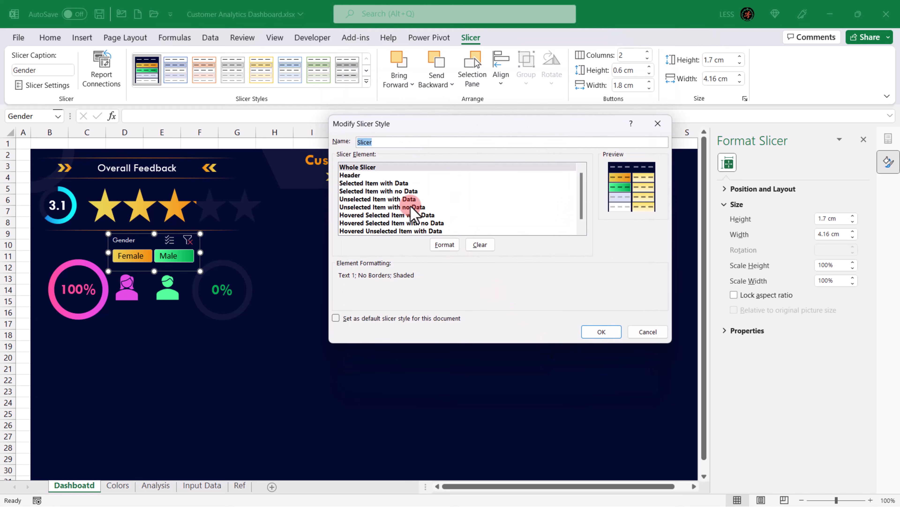
Step: Set the font of Selected Item with Data in the custom Slicer style to Tw Cen MT
{"action": "left_click", "coordinate": [393, 184]}
{"action": "left_click", "coordinate": [445, 244]}
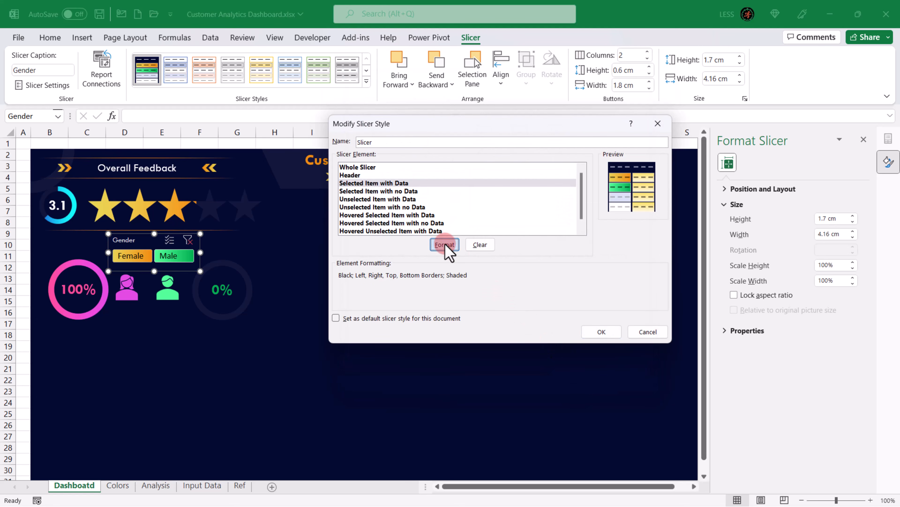
{"action": "left_click", "coordinate": [368, 93]}
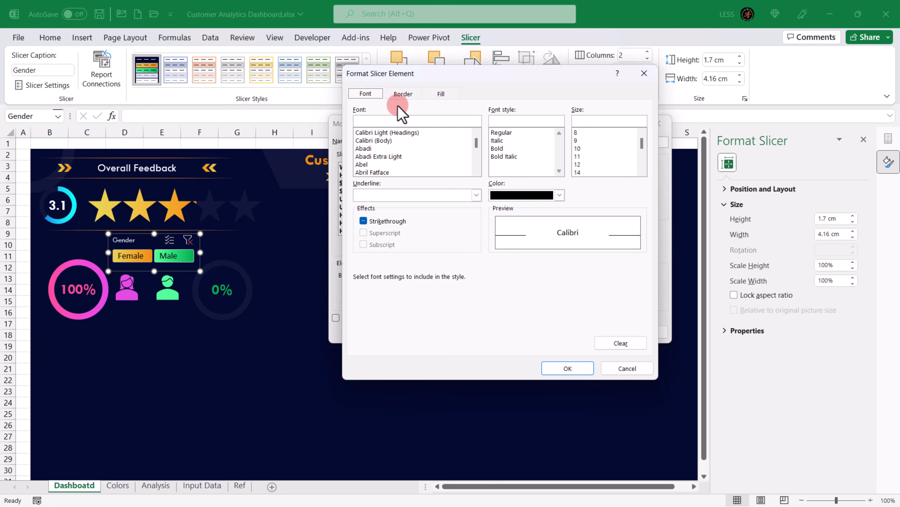
{"action": "left_click_drag", "start_coordinate": [478, 141], "coordinate": [478, 159]}
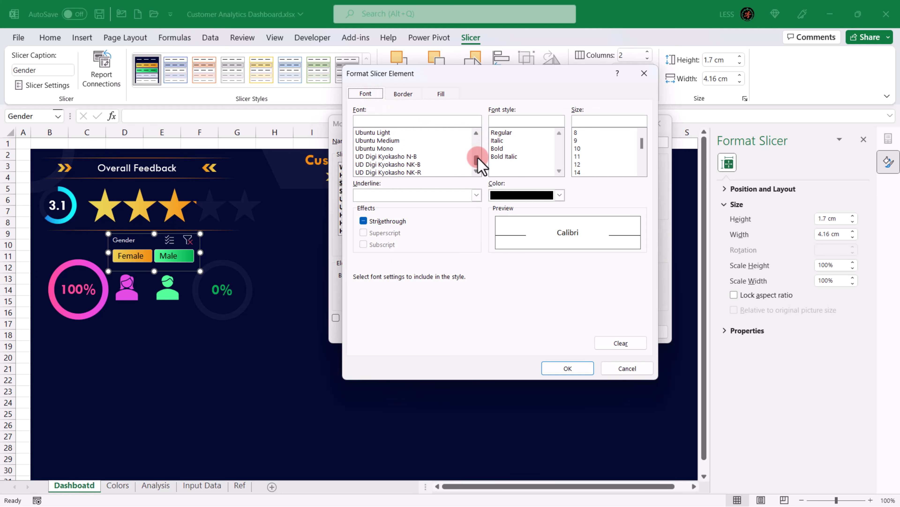
{"action": "left_click", "coordinate": [476, 132]}
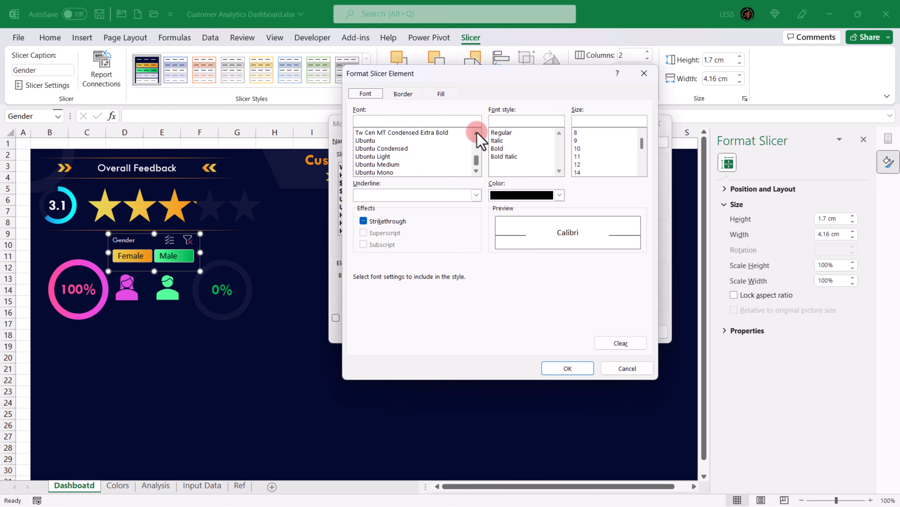
{"action": "left_click", "coordinate": [476, 132]}
{"action": "left_click", "coordinate": [376, 141]}
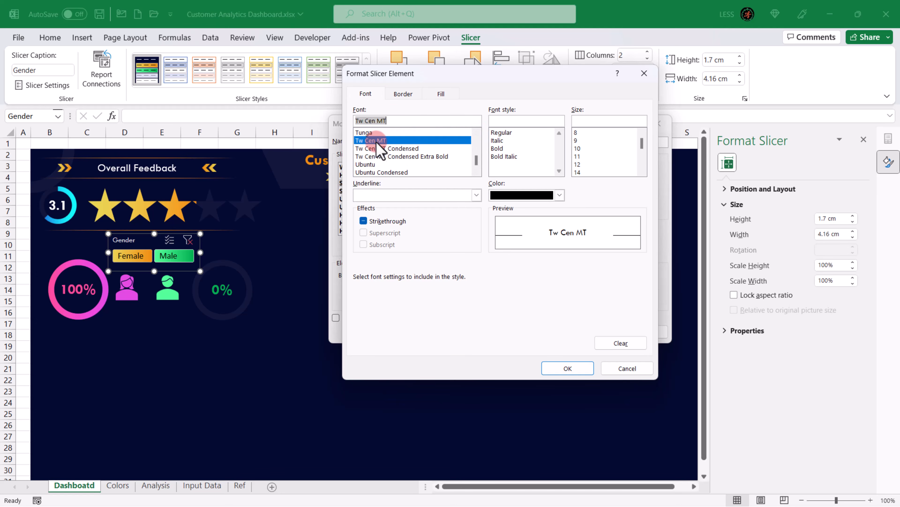
{"action": "left_click", "coordinate": [569, 365]}
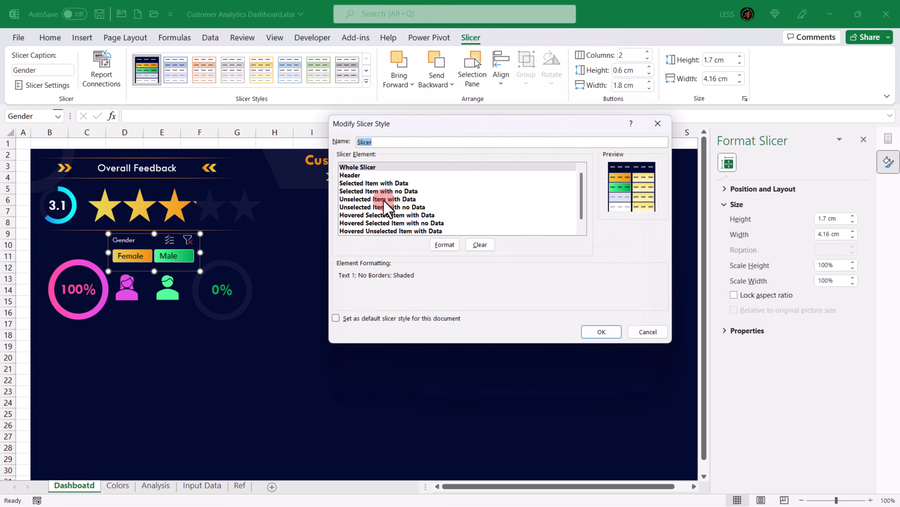
Step: Set the font of Unselected Item with Data to Tw Cen MT and save the custom Slicer style
{"action": "left_click", "coordinate": [383, 199]}
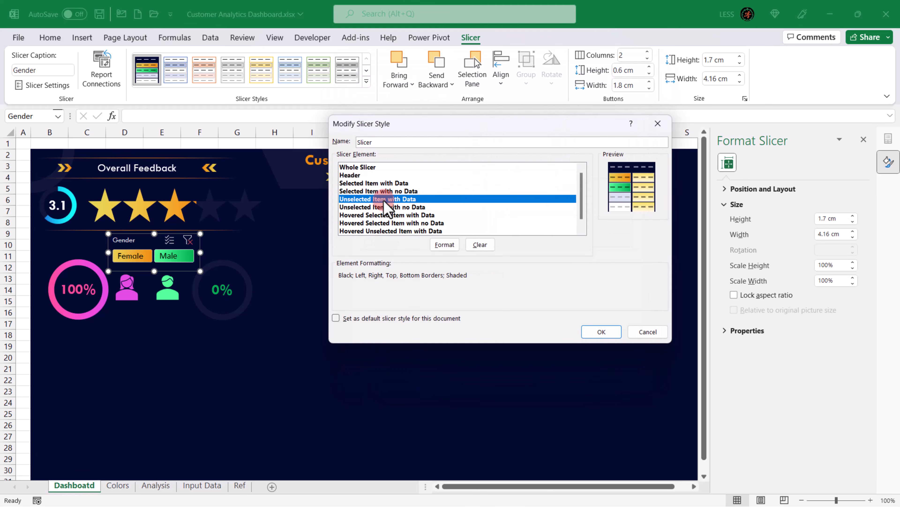
{"action": "left_click", "coordinate": [453, 249]}
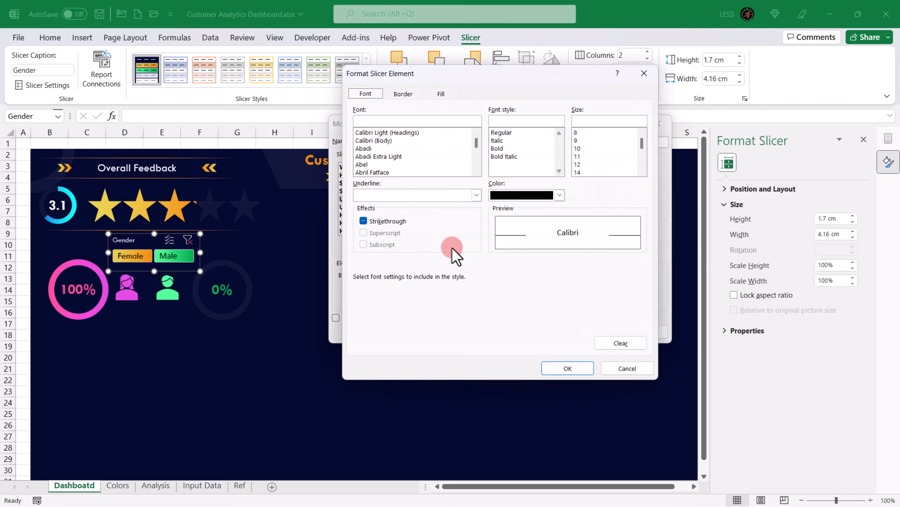
{"action": "left_click", "coordinate": [477, 156]}
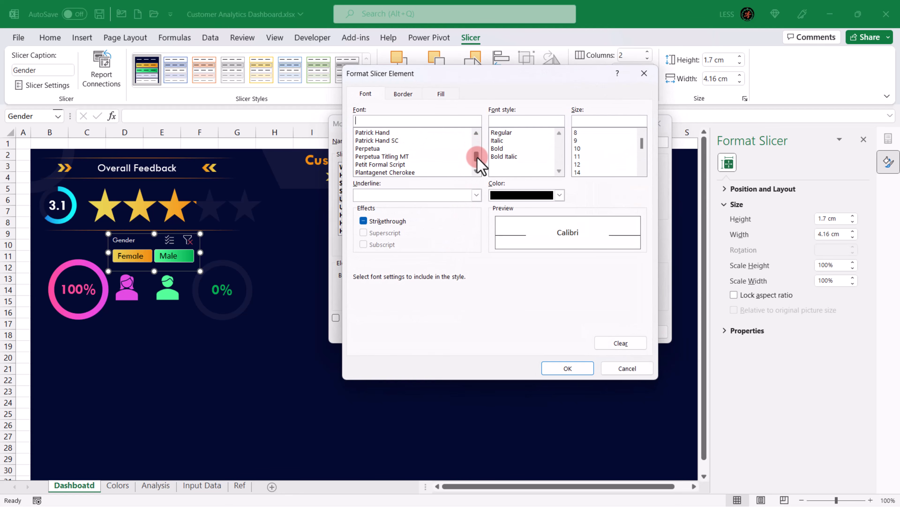
{"action": "left_click", "coordinate": [476, 172]}
{"action": "left_click_drag", "start_coordinate": [475, 170], "coordinate": [476, 169]}
{"action": "left_click", "coordinate": [379, 131]}
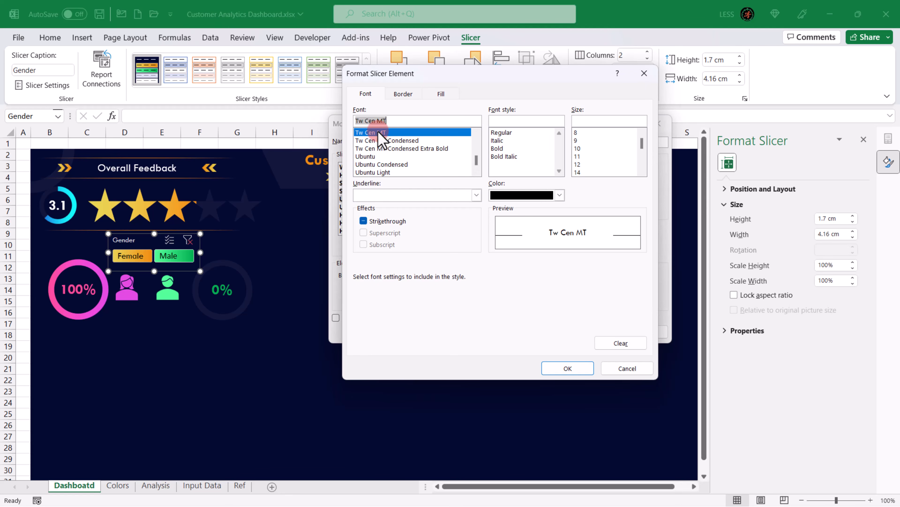
{"action": "left_click", "coordinate": [568, 365]}
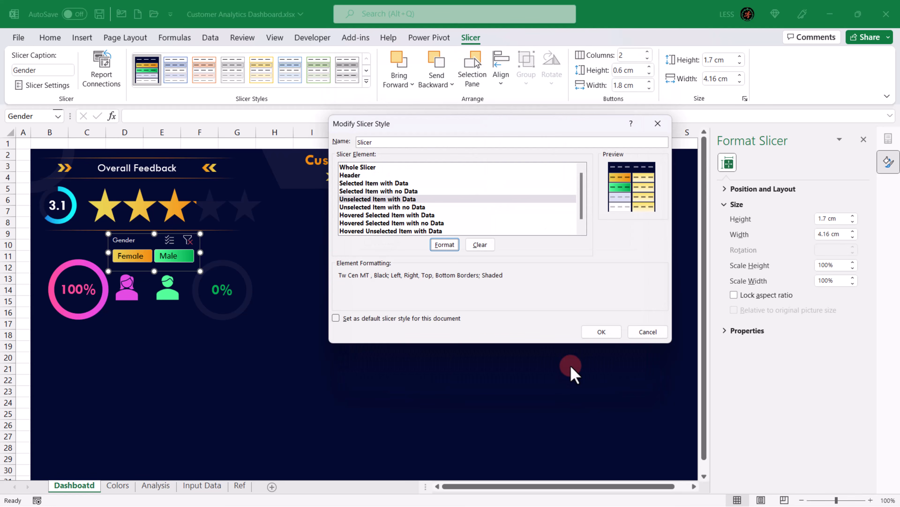
{"action": "left_click", "coordinate": [607, 333]}
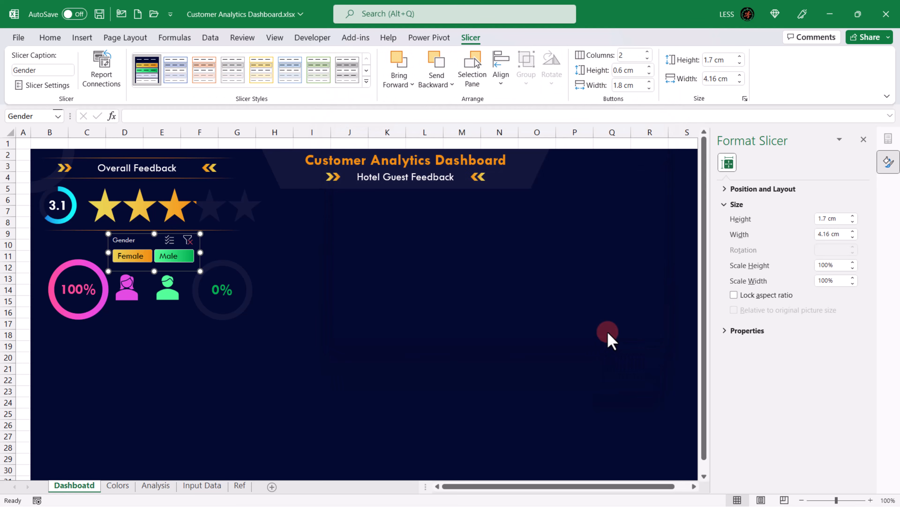
Step: Check the deselected Gender slicer by switching between Male and Female, and clear its filter
{"action": "left_click", "coordinate": [137, 349]}
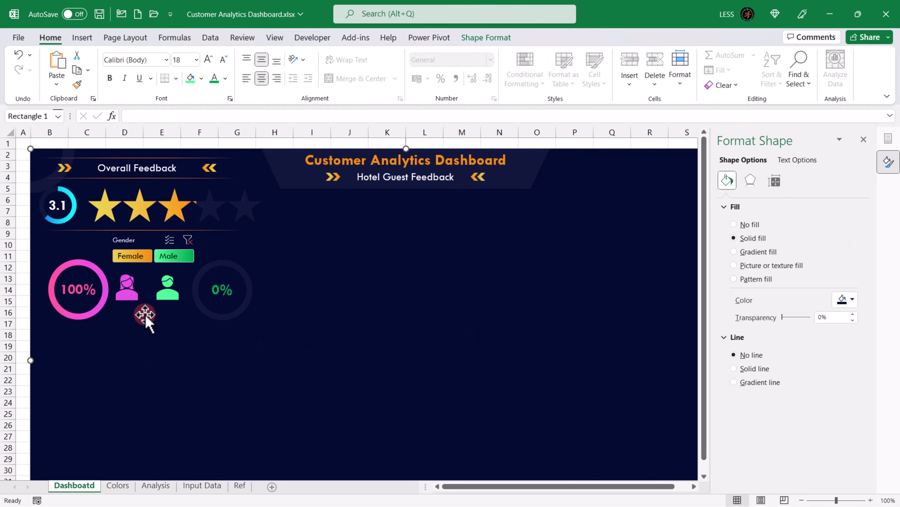
{"action": "left_click", "coordinate": [167, 255]}
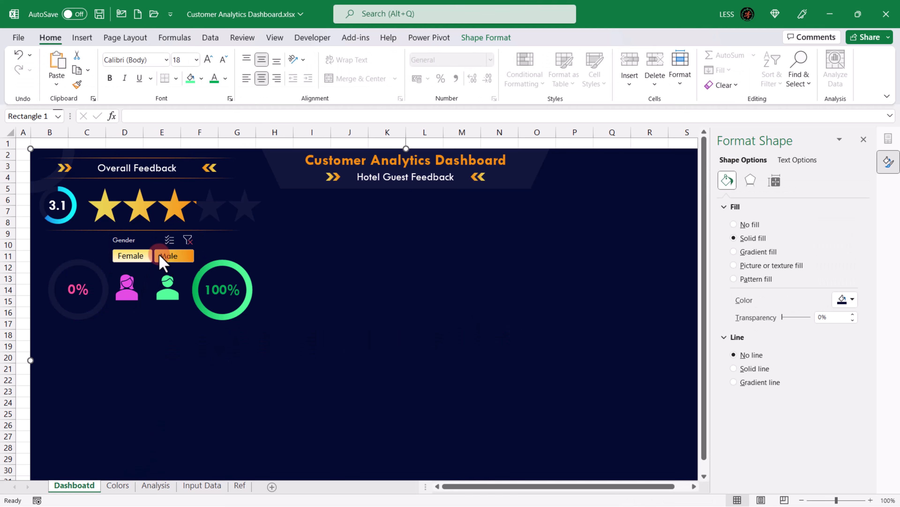
{"action": "left_click", "coordinate": [127, 256]}
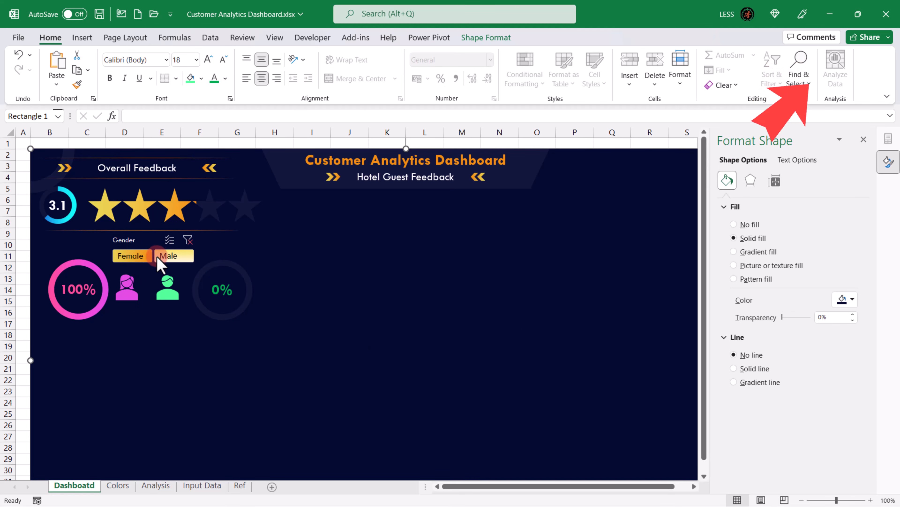
{"action": "left_click", "coordinate": [168, 256]}
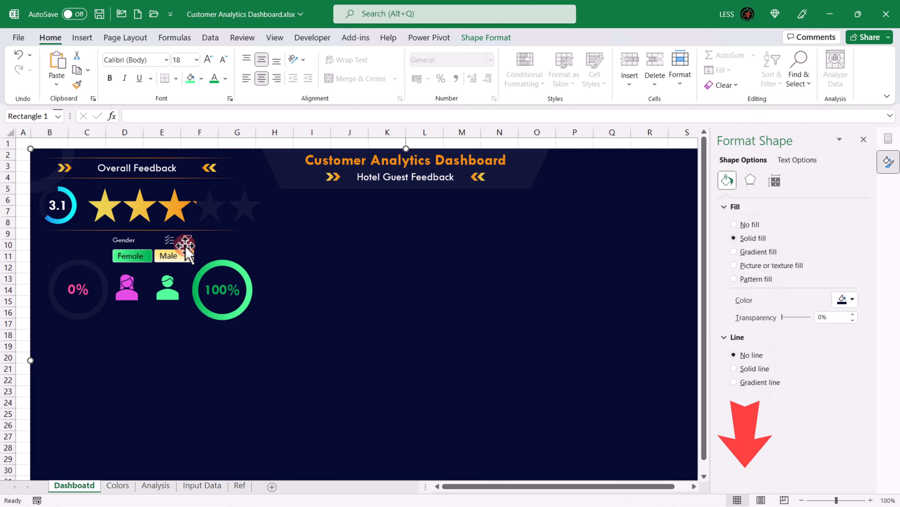
{"action": "left_click", "coordinate": [188, 240]}
{"action": "left_click", "coordinate": [172, 353]}
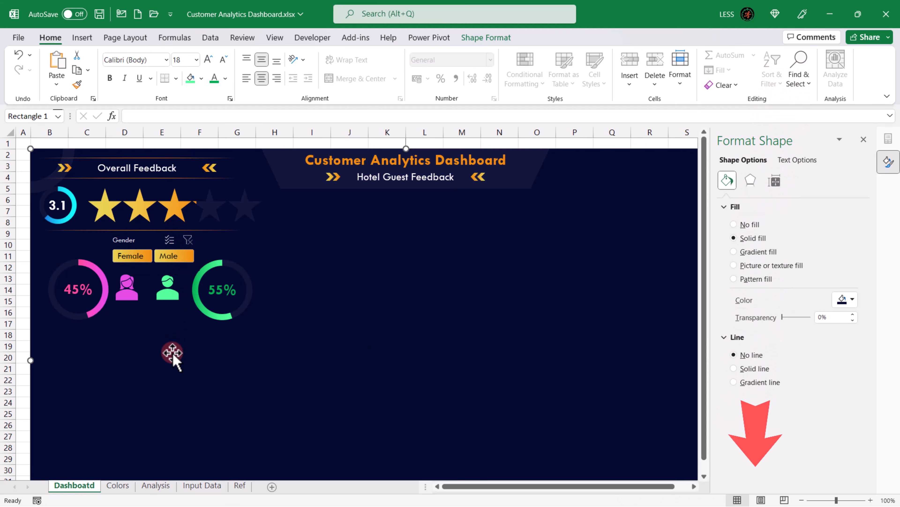